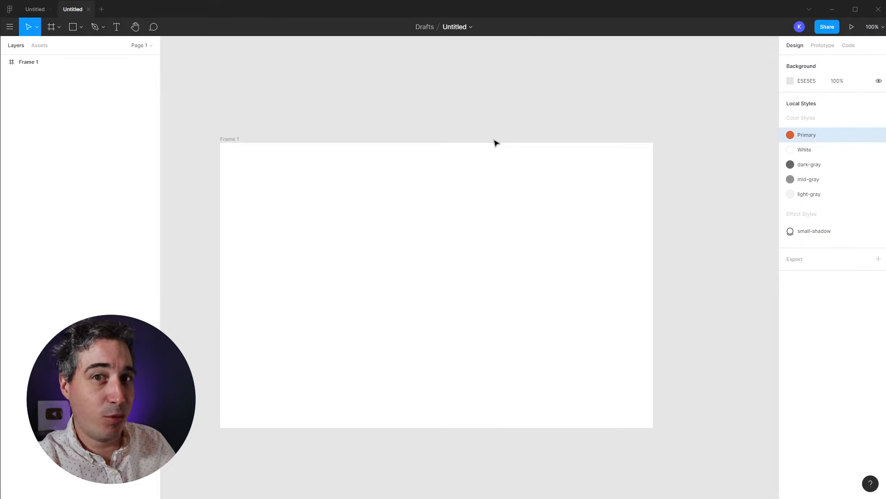
# Step: Draw a grey rectangle in Frame 1 and place a 'Button' text label on it
pyautogui.moveTo(449, 202); pyautogui.dragTo(457, 206)
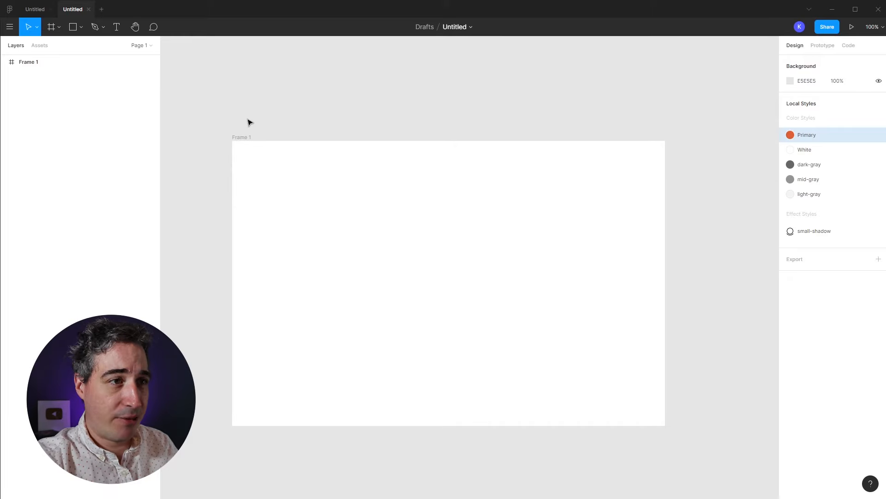
pyautogui.press('t')
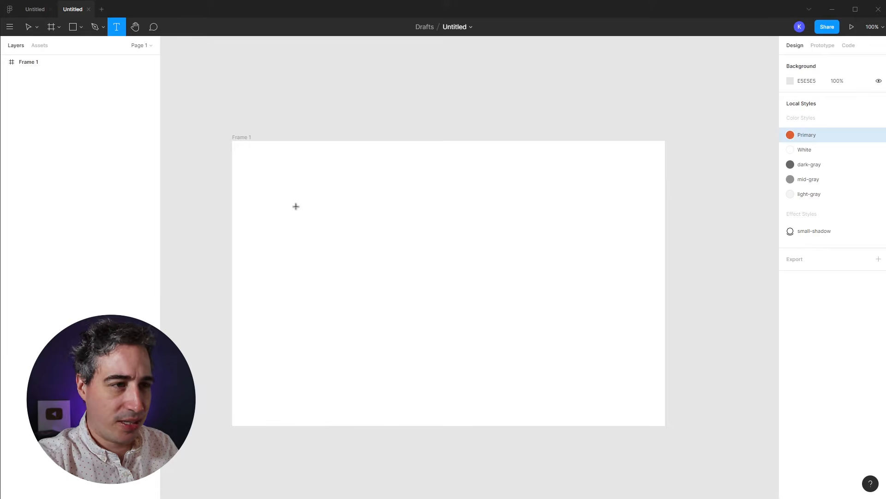
pyautogui.press('r')
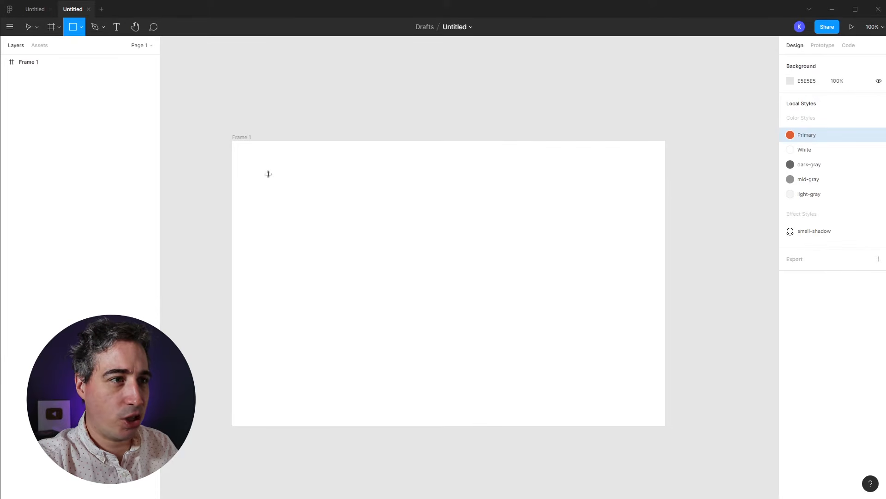
pyautogui.moveTo(266, 172); pyautogui.dragTo(363, 203)
pyautogui.press('t')
pyautogui.click(308, 262)
pyautogui.write('Butto')
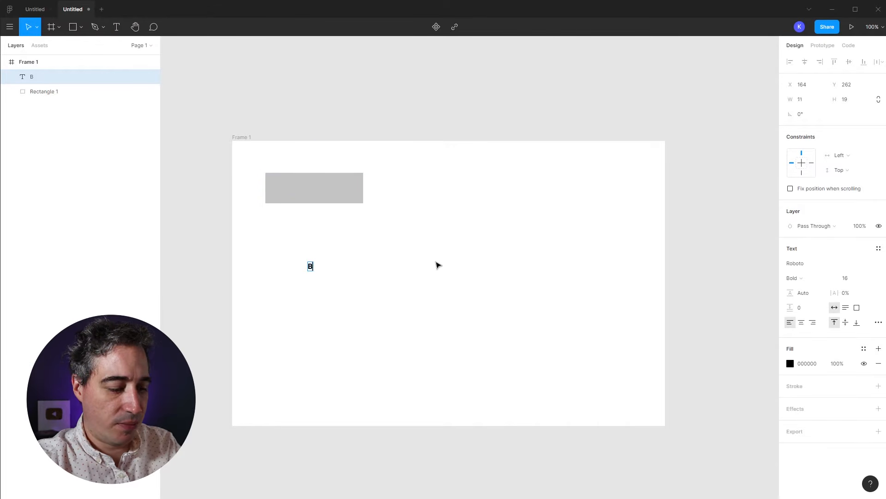
pyautogui.press('Escape')
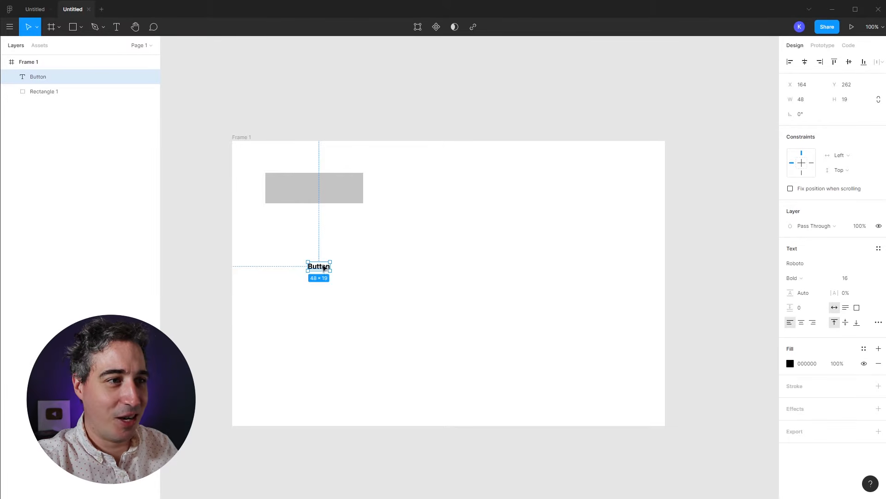
pyautogui.moveTo(325, 270); pyautogui.dragTo(322, 191)
# Step: Narrow the rectangle and centre the Button label horizontally and vertically on it
pyautogui.click(389, 221)
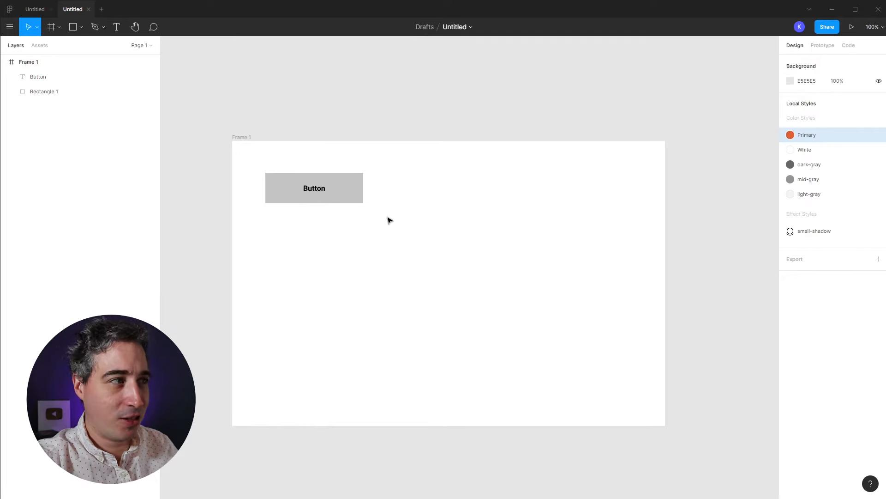
pyautogui.click(362, 195)
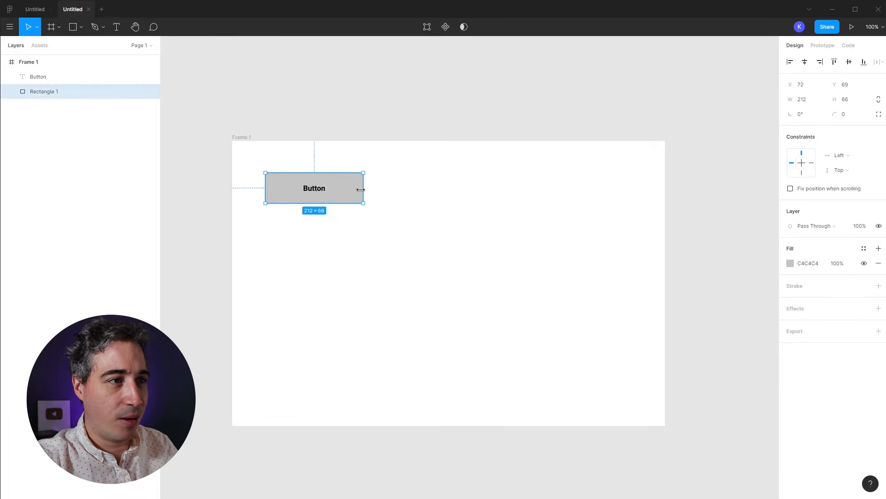
pyautogui.moveTo(362, 188); pyautogui.dragTo(352, 188)
pyautogui.click(365, 238)
pyautogui.moveTo(209, 135); pyautogui.dragTo(374, 242)
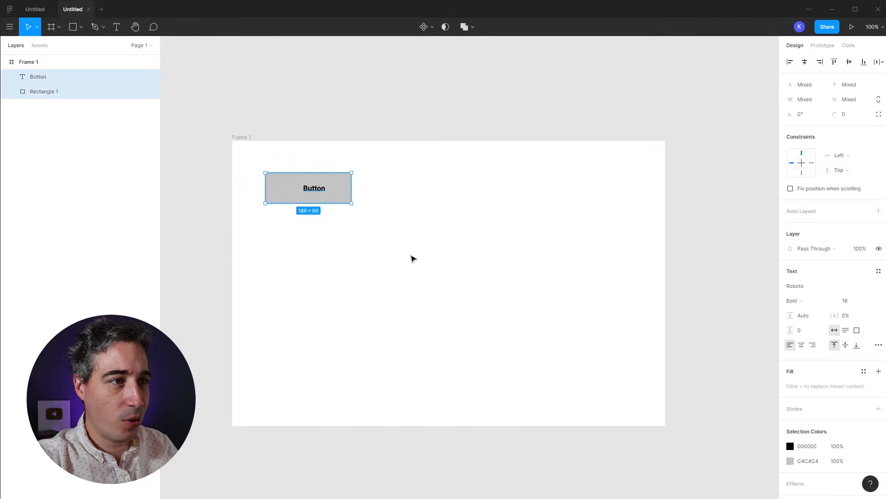
pyautogui.click(805, 62)
pyautogui.click(849, 62)
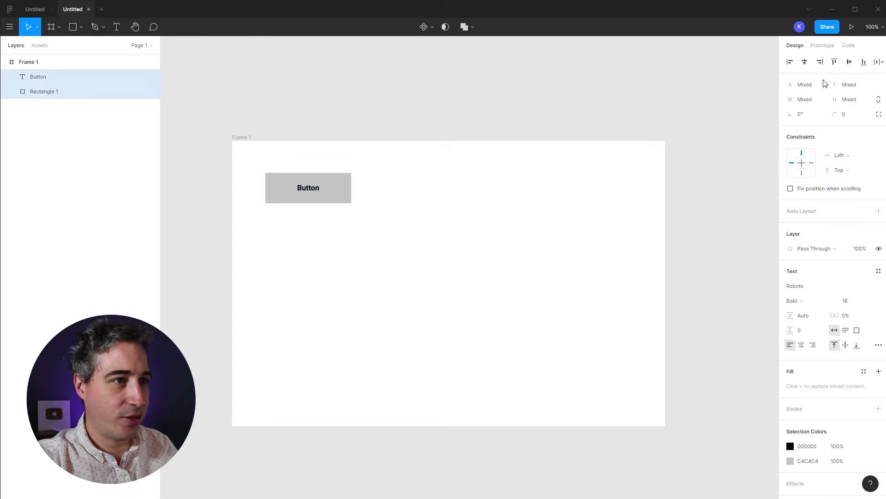
pyautogui.click(475, 237)
# Step: Make the label bold and shrink the rectangle to about 144×58
pyautogui.click(305, 190)
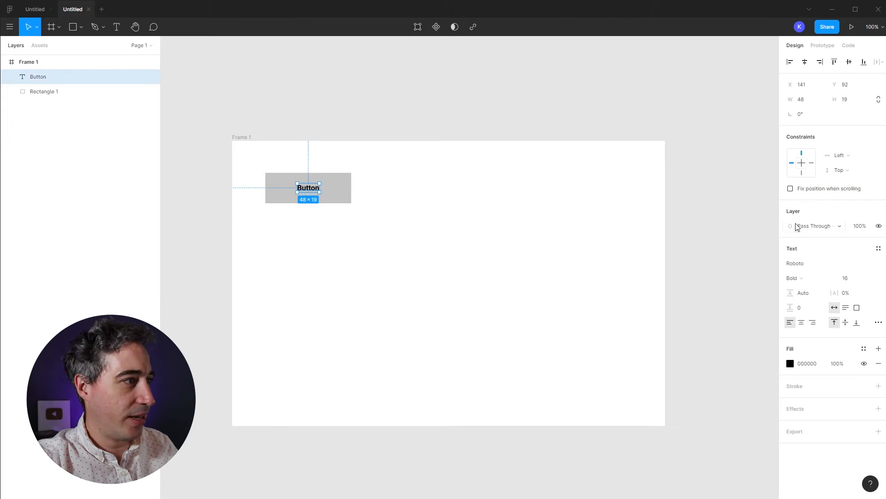
pyautogui.click(852, 284)
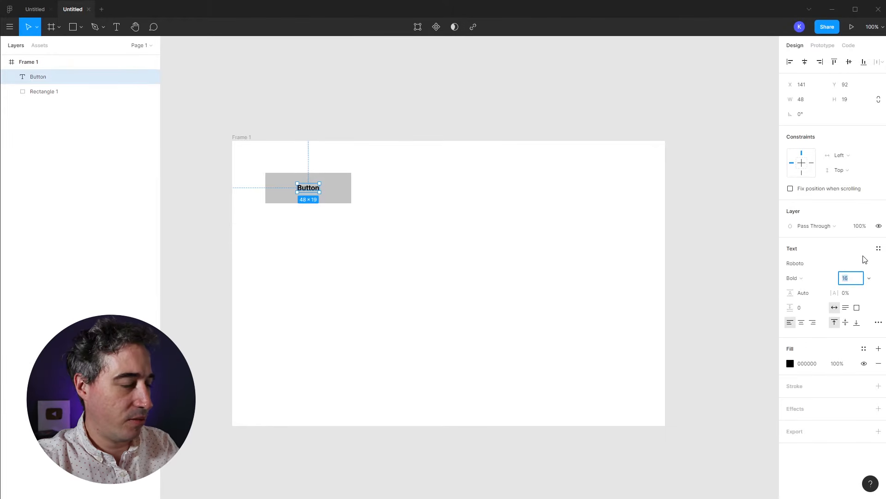
pyautogui.click(567, 264)
pyautogui.hotkey('shift', '0')
pyautogui.click(348, 188)
pyautogui.moveTo(352, 172); pyautogui.dragTo(342, 174)
pyautogui.click(372, 184)
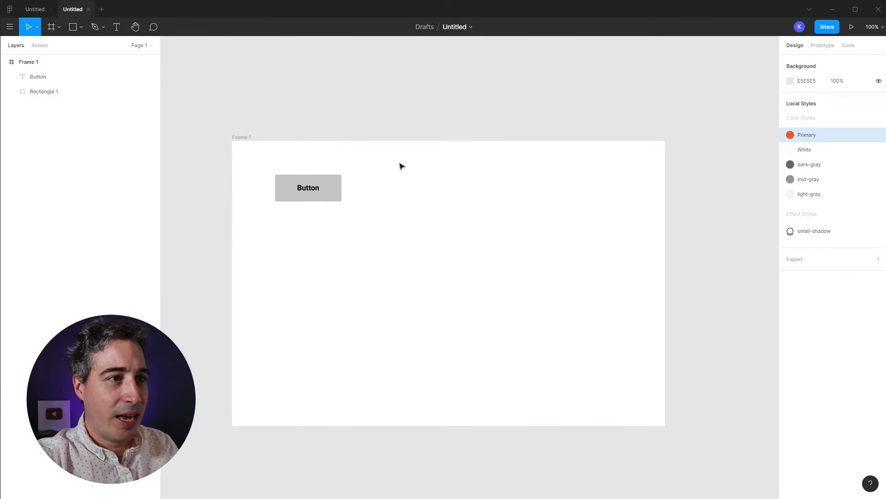
pyautogui.click(338, 185)
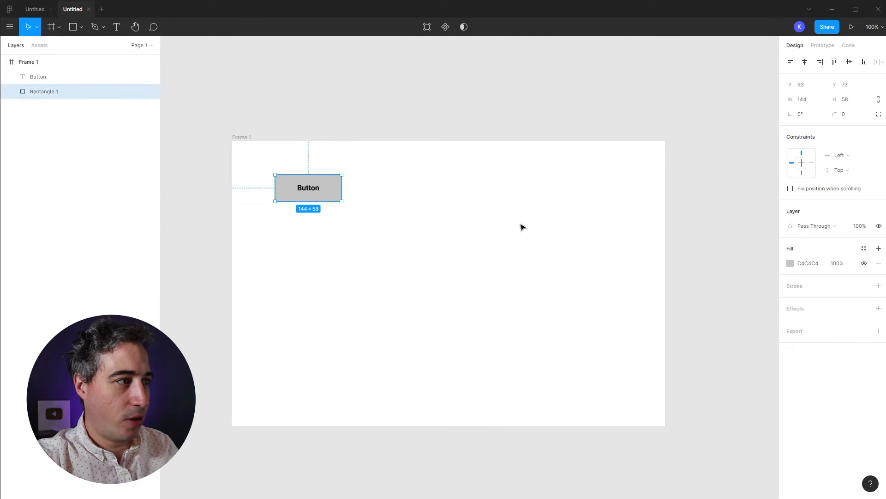
# Step: Fill the rectangle with the orange Primary style and the Button text with White
pyautogui.click(866, 252)
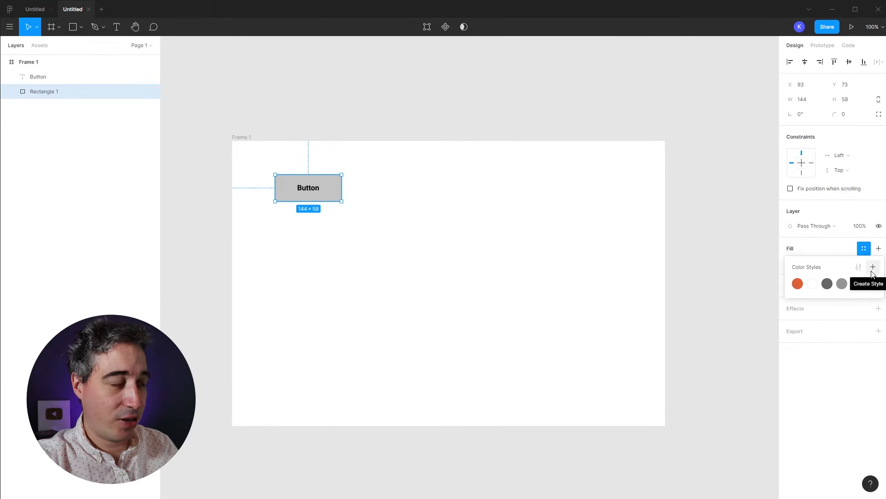
pyautogui.click(798, 283)
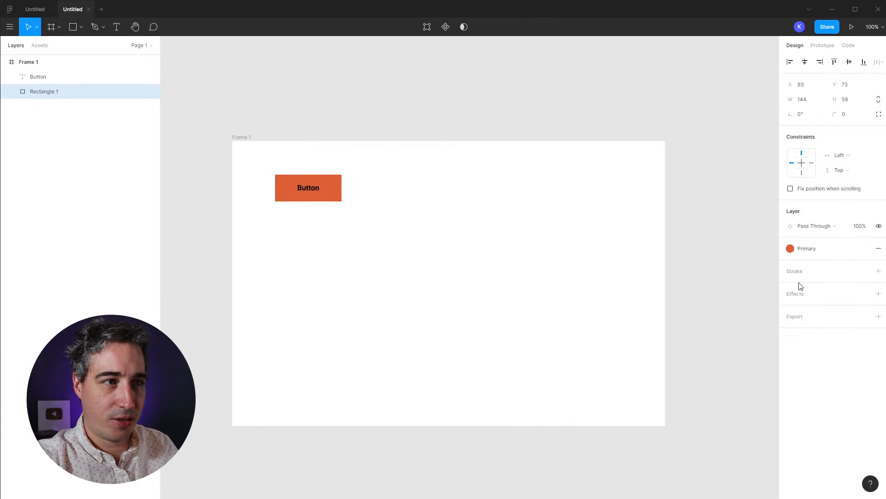
pyautogui.click(318, 192)
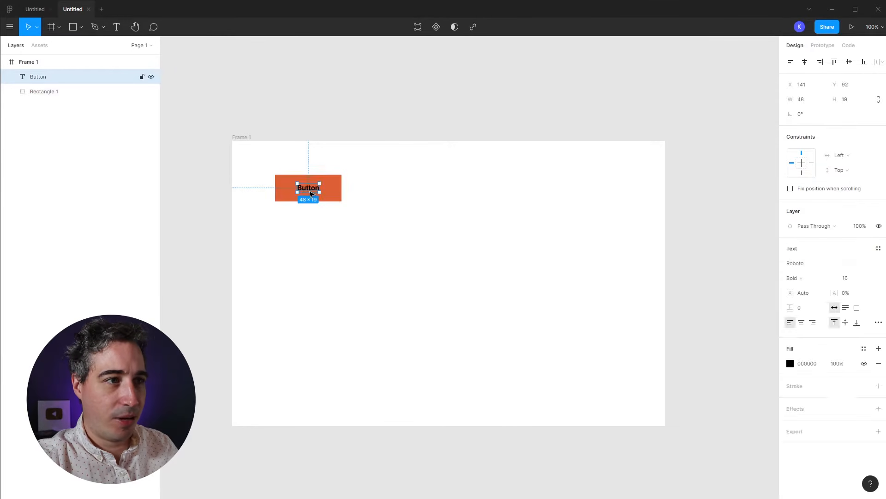
pyautogui.click(864, 349)
pyautogui.click(814, 384)
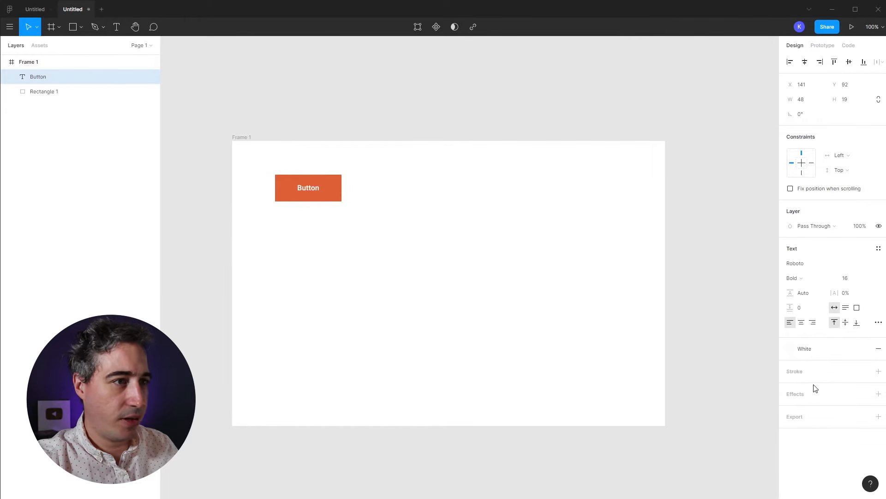
pyautogui.click(467, 257)
# Step: Move the button up-left in the frame and delete the pasted extra copies
pyautogui.moveTo(396, 258); pyautogui.dragTo(540, 340)
pyautogui.hotkey('ctrl', 'v')
pyautogui.moveTo(610, 250); pyautogui.dragTo(309, 387)
pyautogui.press('Delete')
pyautogui.moveTo(386, 226); pyautogui.dragTo(268, 151)
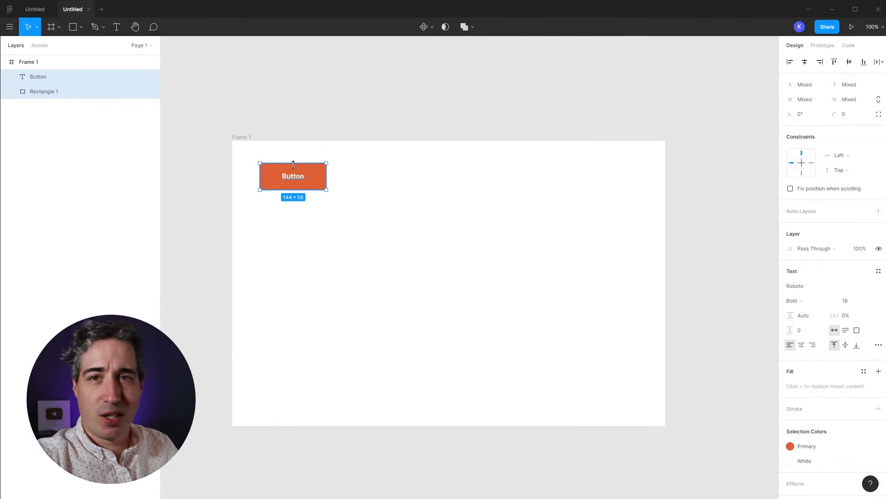
pyautogui.click(405, 199)
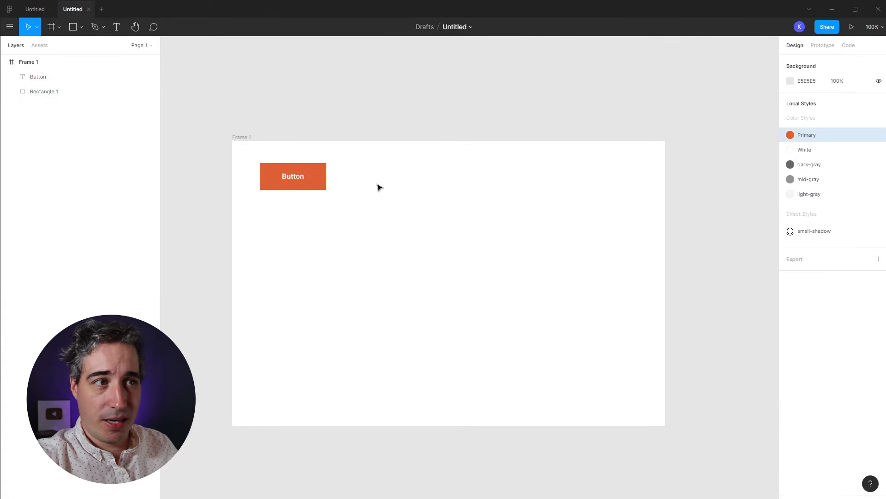
pyautogui.moveTo(370, 157); pyautogui.dragTo(308, 194)
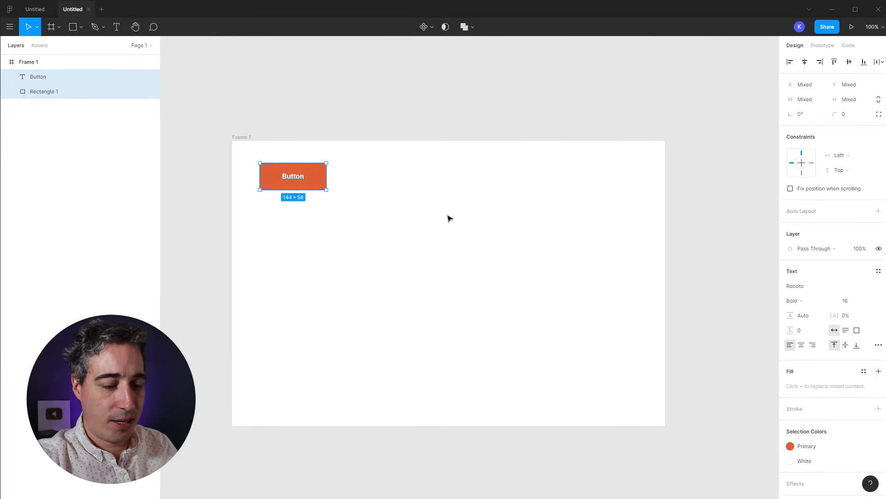
# Step: Wrap label and rectangle in auto layout with 45 horizontal and 32 vertical padding
pyautogui.hotkey('shift', 'a')
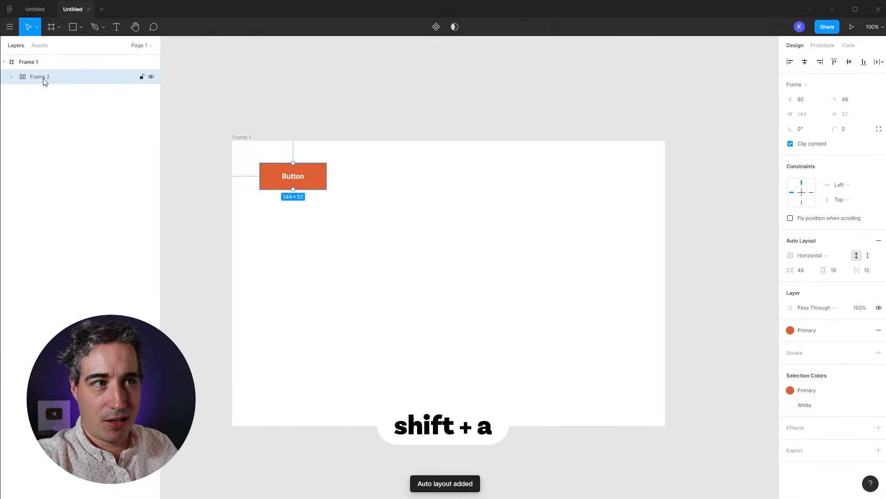
pyautogui.click(12, 77)
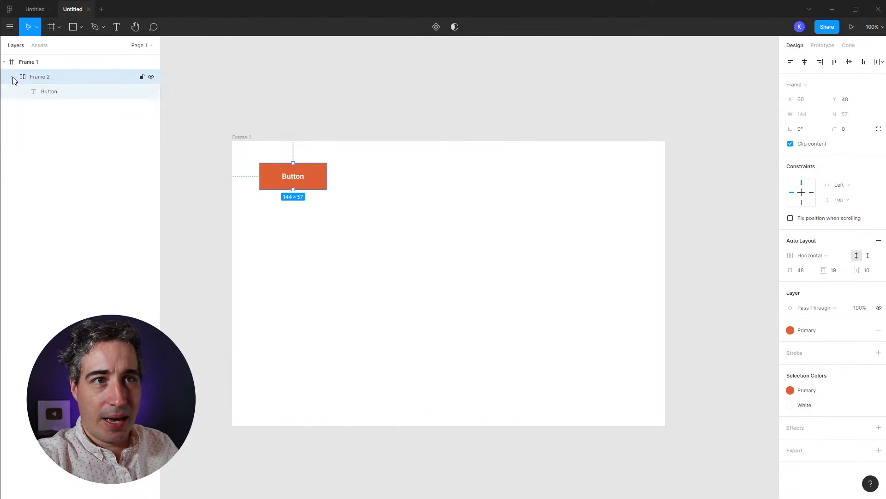
pyautogui.click(55, 95)
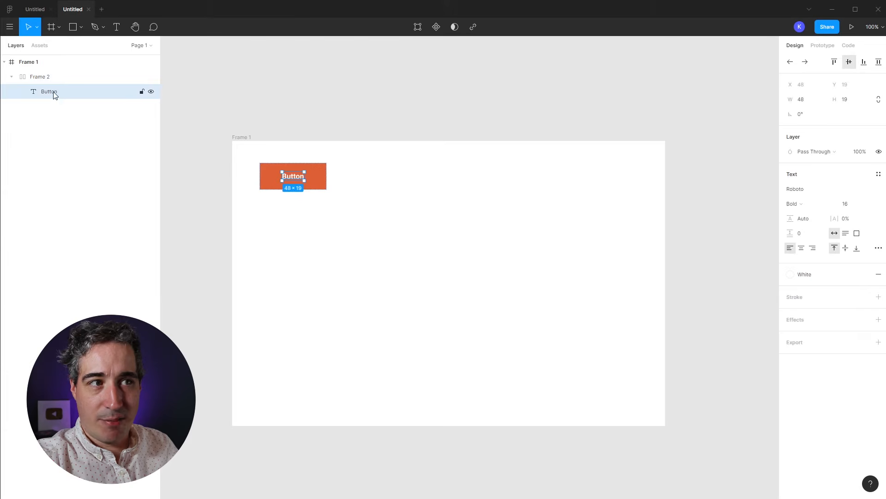
pyautogui.click(49, 78)
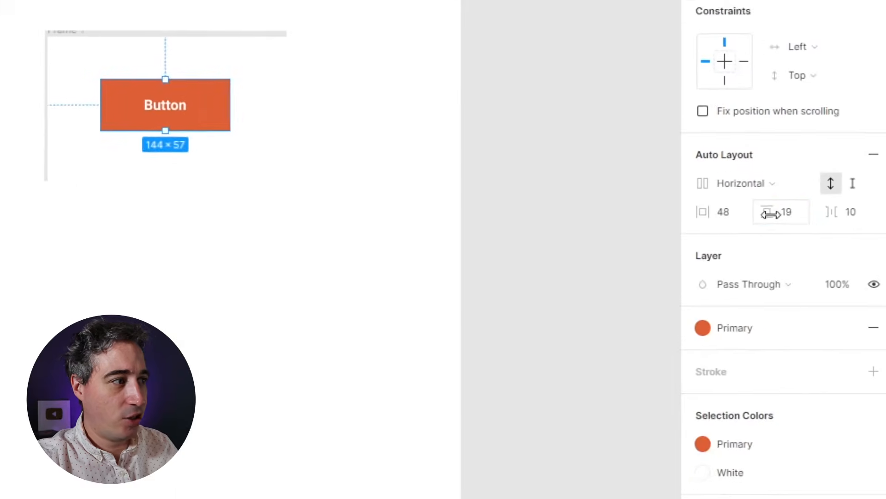
pyautogui.moveTo(825, 271); pyautogui.dragTo(795, 273)
pyautogui.moveTo(705, 213)
pyautogui.mouseDown()
pyautogui.moveTo(756, 210)
pyautogui.moveTo(700, 212)
pyautogui.mouseUp()
pyautogui.moveTo(766, 213); pyautogui.dragTo(738, 214)
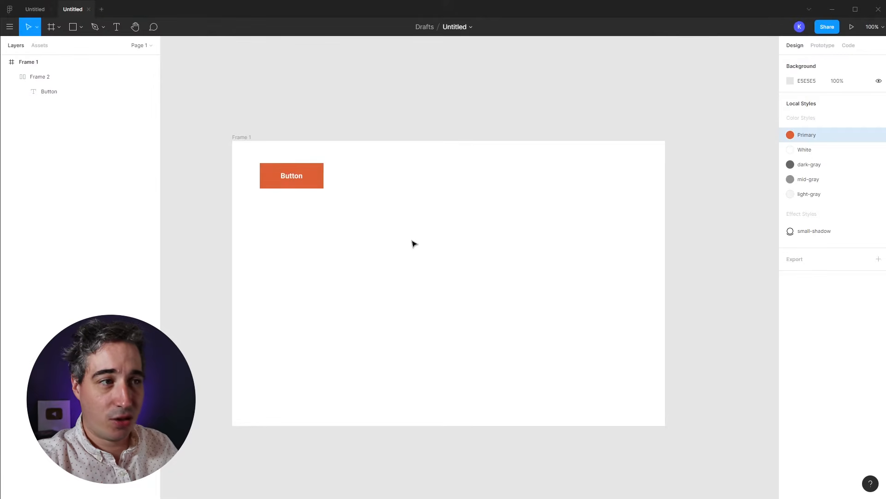
# Step: Build a dark-gray auto-layout test button from new 'button' text, then delete it
pyautogui.press('t')
pyautogui.click(205, 238)
pyautogui.write('button')
pyautogui.press('Escape')
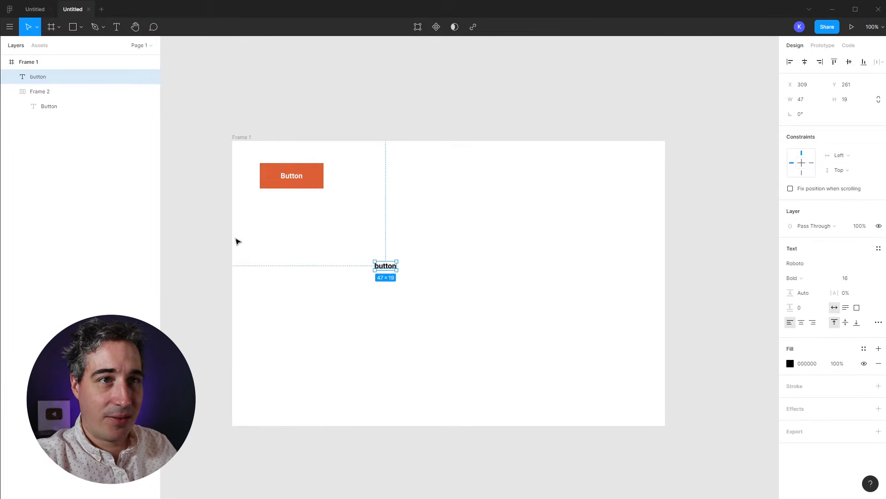
pyautogui.moveTo(449, 242); pyautogui.dragTo(366, 292)
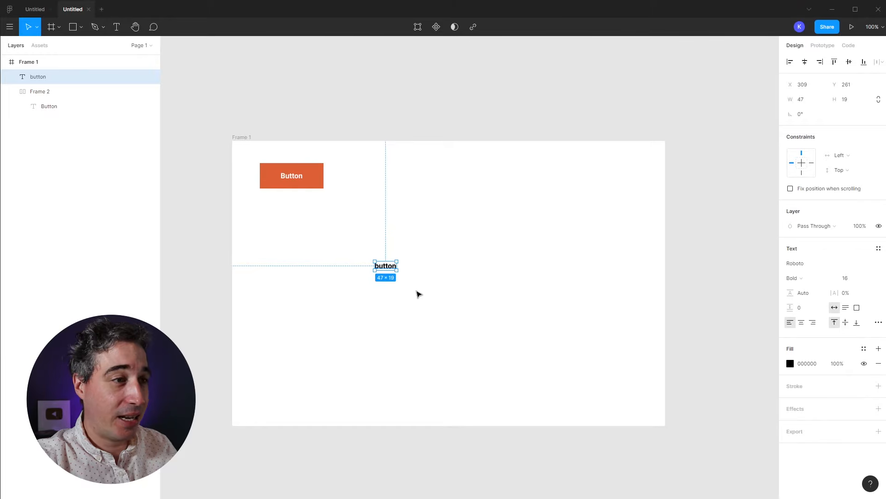
pyautogui.hotkey('shift', 'a')
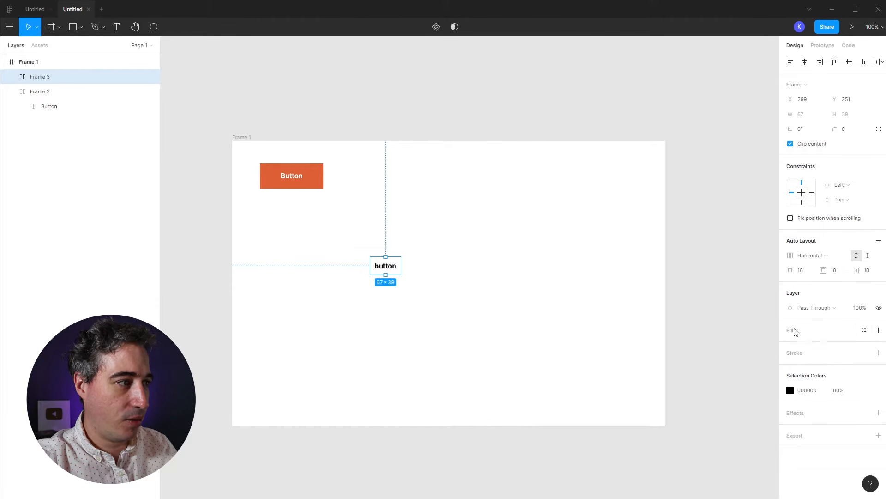
pyautogui.click(863, 331)
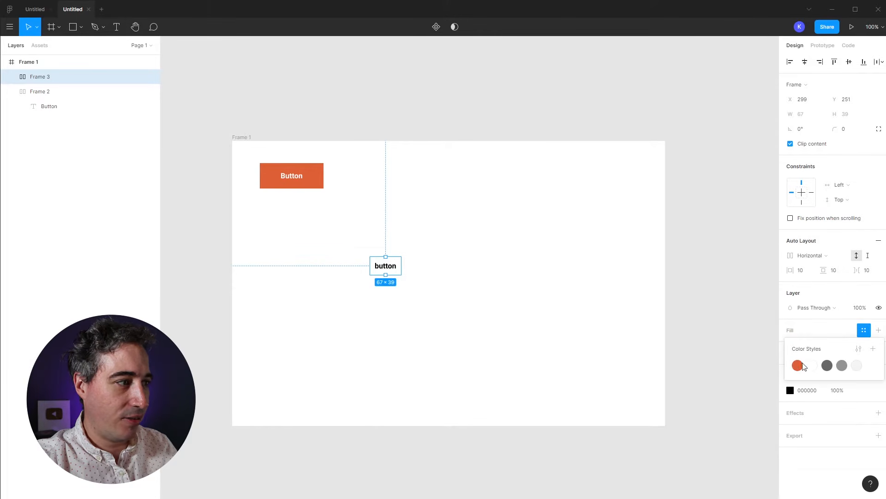
pyautogui.click(827, 365)
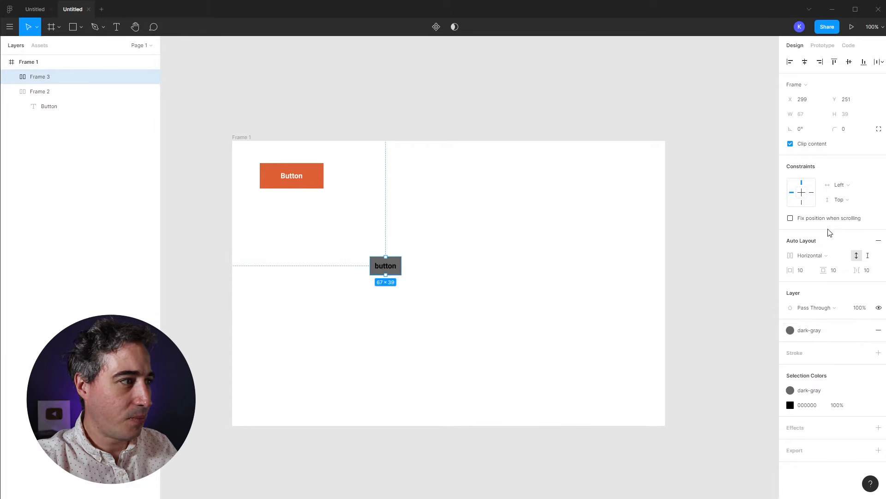
pyautogui.moveTo(790, 271); pyautogui.dragTo(835, 270)
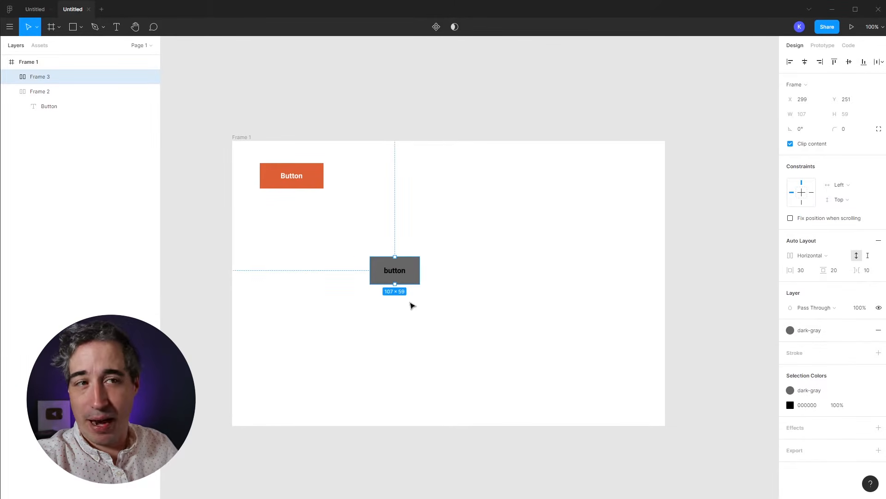
pyautogui.moveTo(349, 306); pyautogui.dragTo(445, 253)
pyautogui.press('Delete')
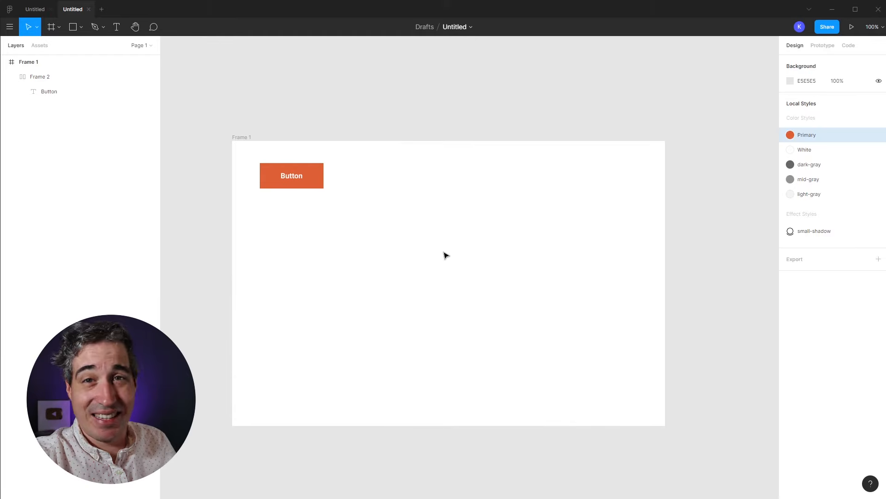
# Step: Nudge the orange Button frame down-right and convert it into a main component
pyautogui.click(313, 184)
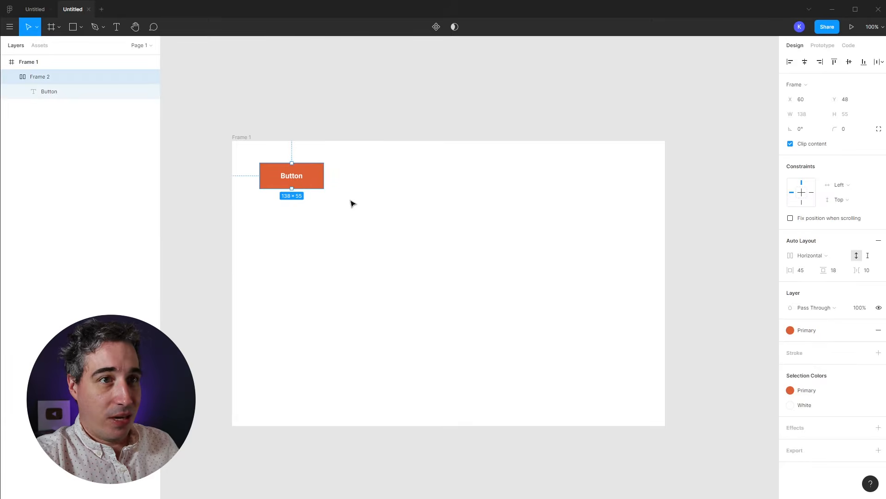
pyautogui.moveTo(311, 184)
pyautogui.mouseDown()
pyautogui.moveTo(312, 199)
pyautogui.moveTo(325, 194)
pyautogui.mouseUp()
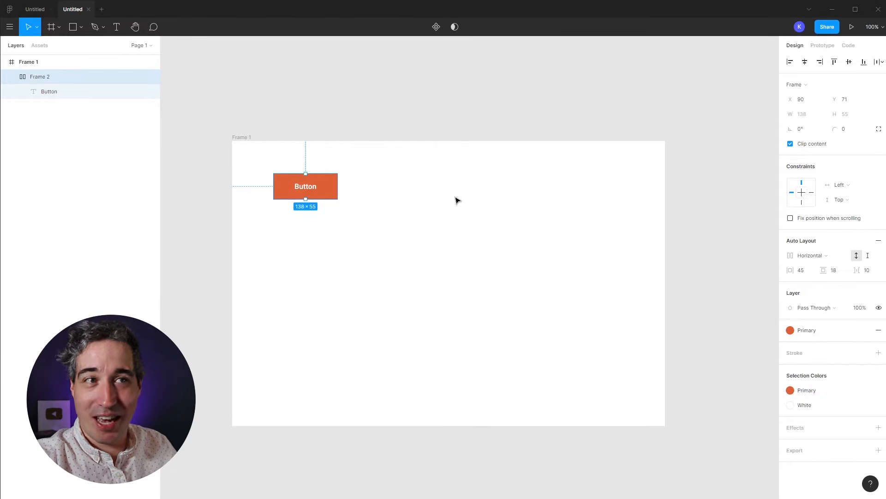
pyautogui.click(435, 28)
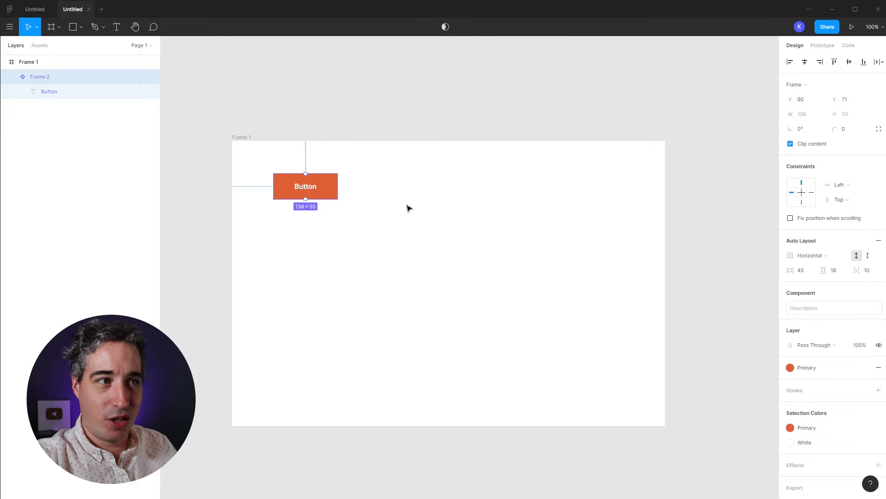
pyautogui.click(413, 234)
pyautogui.rightClick(322, 190)
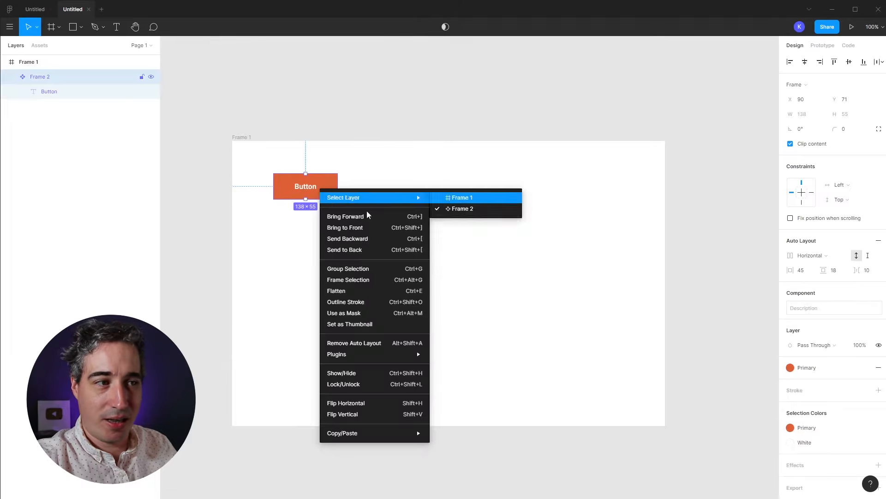
pyautogui.click(549, 246)
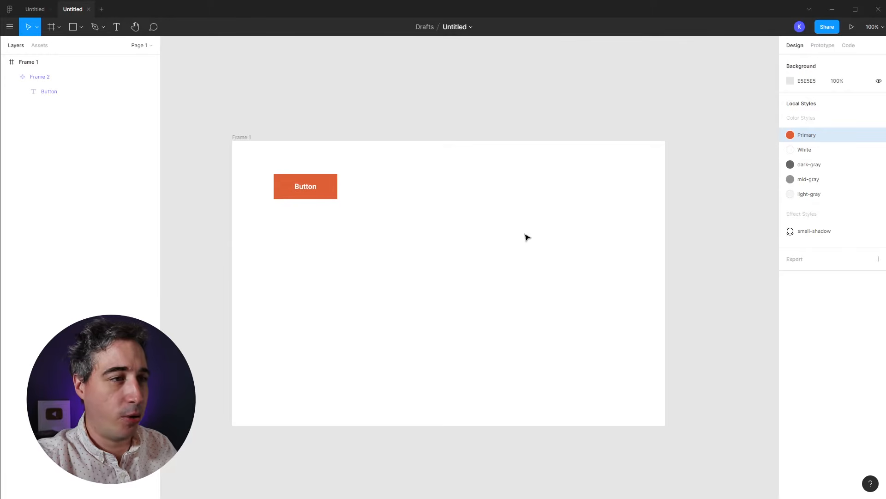
pyautogui.click(337, 194)
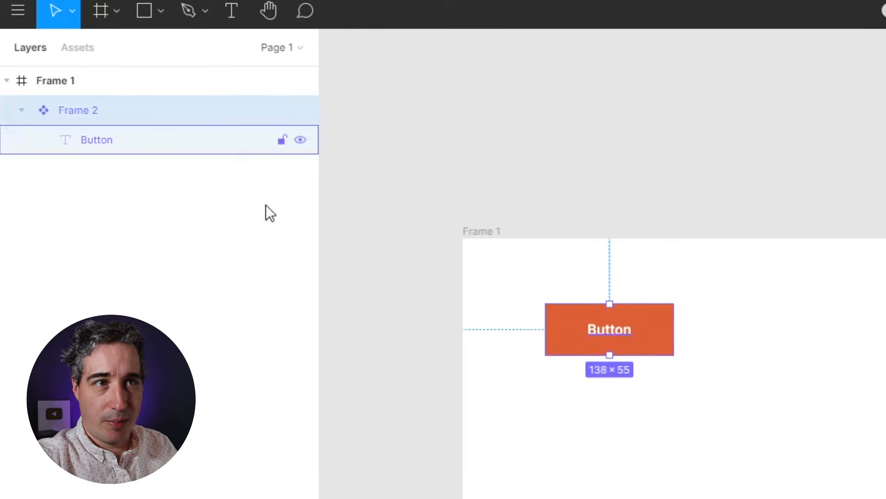
# Step: Try an auto-layout grey rectangle, undo it, and move the button back toward the top-left
pyautogui.click(797, 404)
pyautogui.press('r')
pyautogui.moveTo(636, 441); pyautogui.dragTo(882, 498)
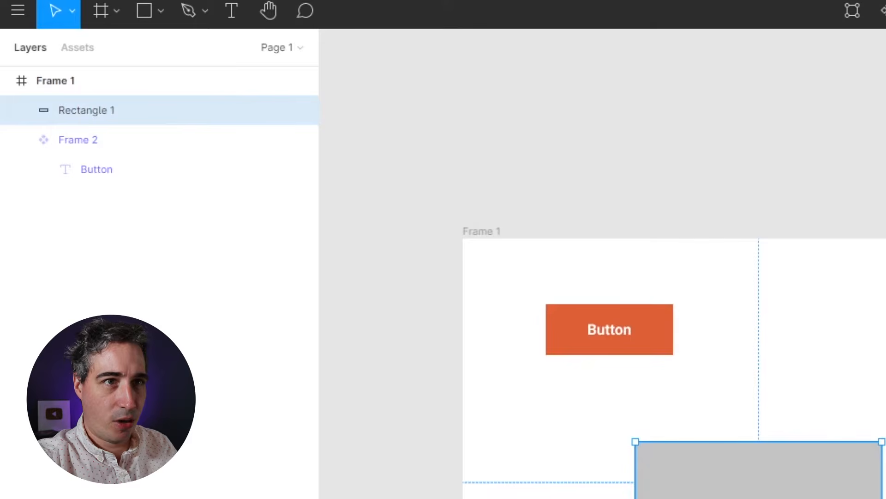
pyautogui.hotkey('shift', 'a')
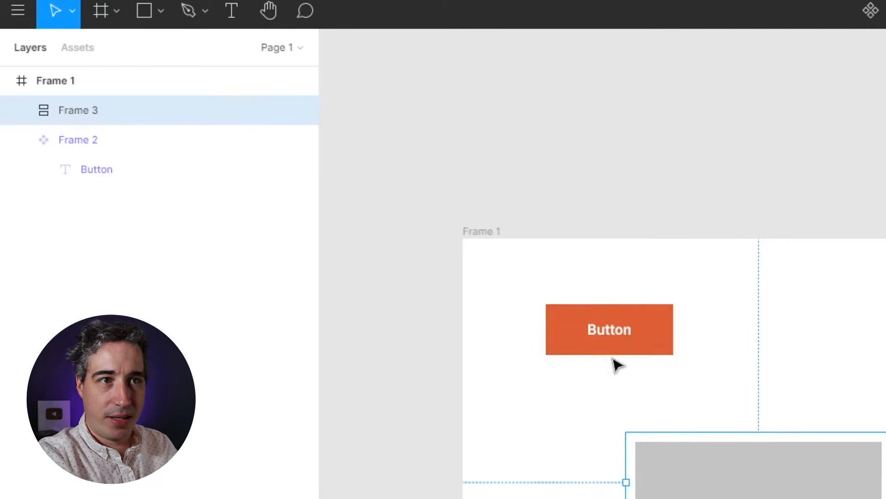
pyautogui.click(39, 147)
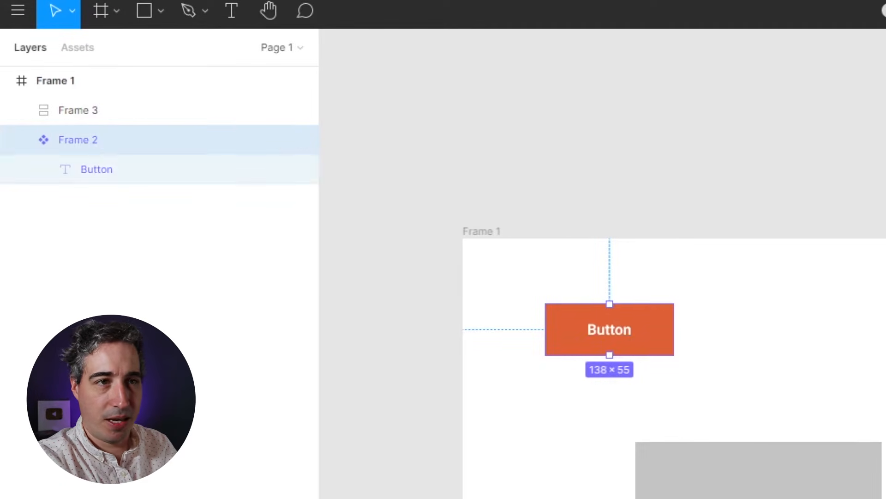
pyautogui.hotkey('ctrl', 'z')
pyautogui.hotkey('ctrl', 'z')
pyautogui.hotkey('ctrl', 'z')
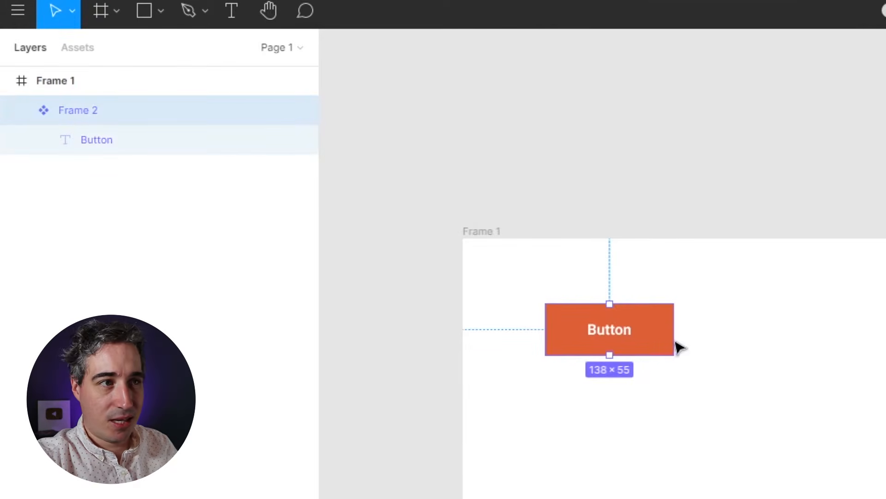
pyautogui.moveTo(665, 342); pyautogui.dragTo(612, 302)
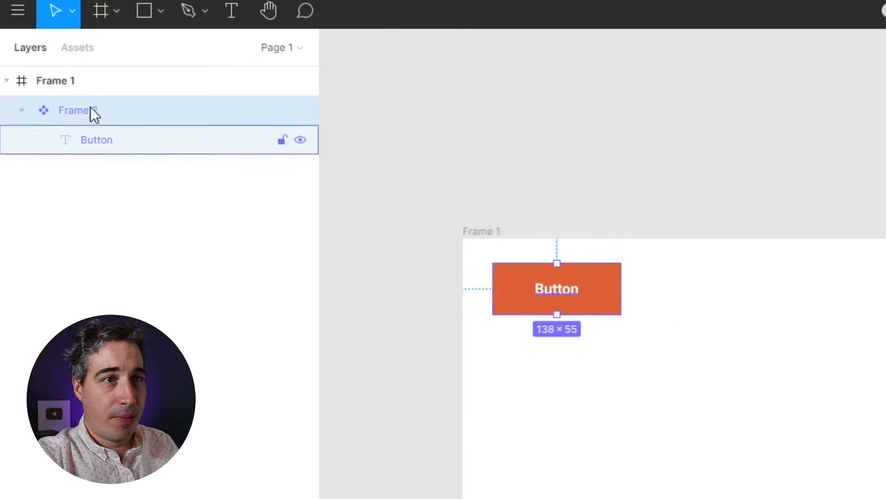
# Step: Rename the component 'primary' and place an instance copy directly below it
pyautogui.doubleClick(74, 112)
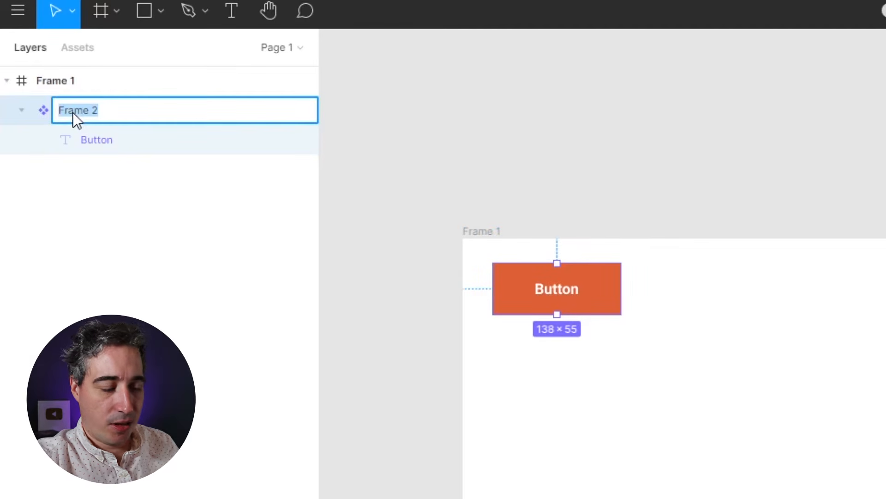
pyautogui.write('primar')
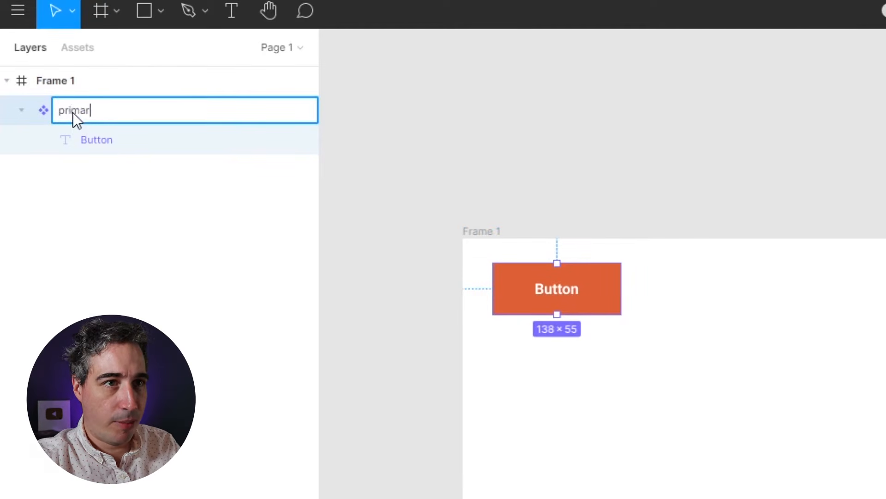
pyautogui.write('y')
pyautogui.press('Return')
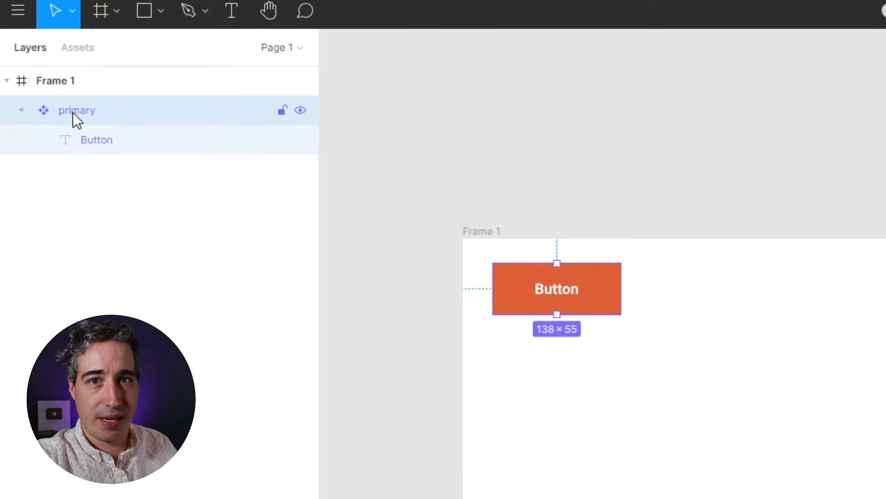
pyautogui.click(807, 423)
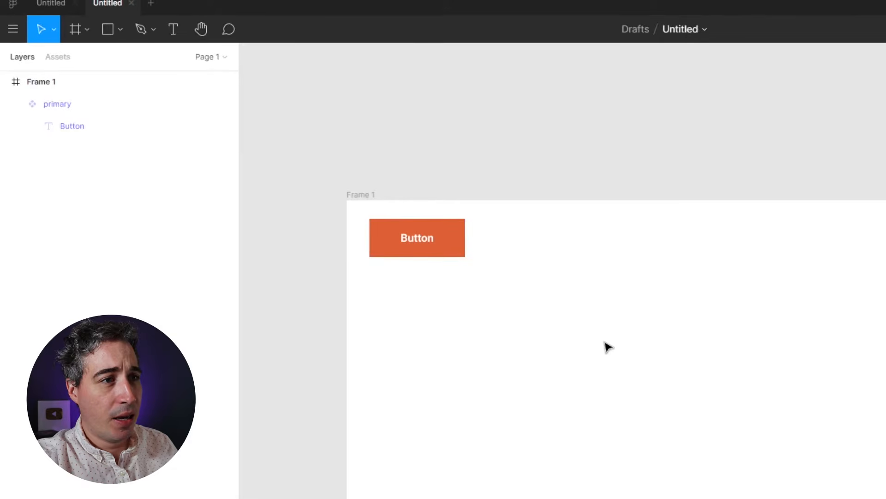
pyautogui.click(446, 243)
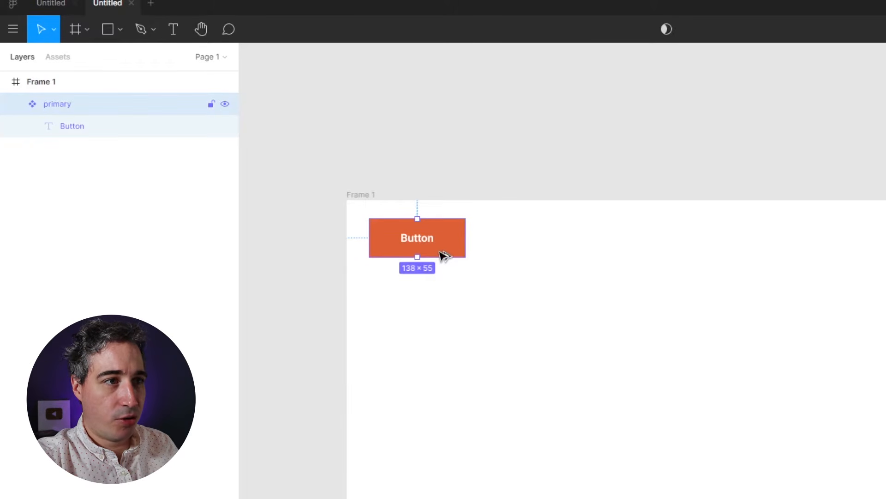
pyautogui.hotkey('ctrl', 'd')
pyautogui.moveTo(440, 259); pyautogui.dragTo(564, 255)
pyautogui.hotkey('ctrl', 'z')
pyautogui.hotkey('ctrl', 'z')
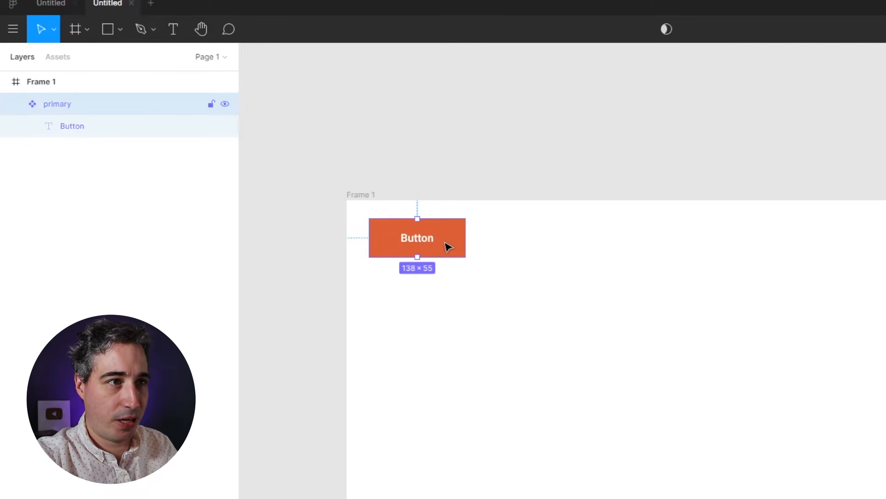
pyautogui.moveTo(450, 246); pyautogui.dragTo(432, 328)
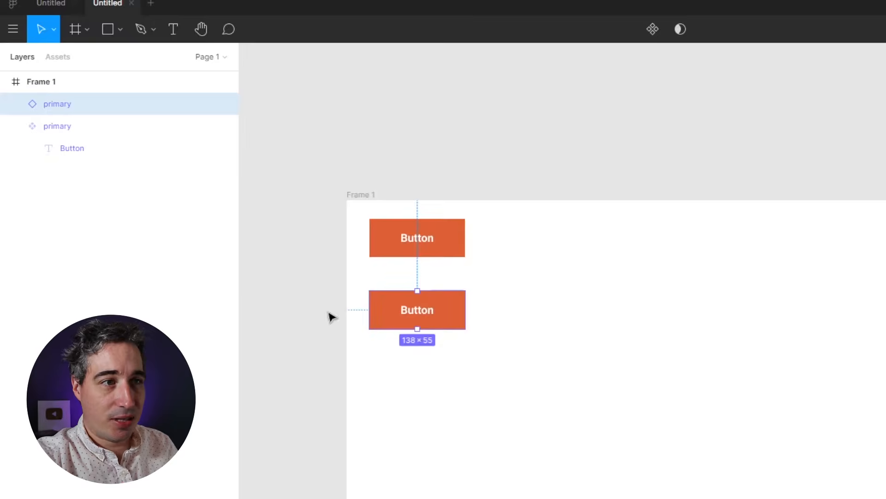
# Step: Arrange the instances into a column and relabel the left one 'Click me'
pyautogui.click(31, 129)
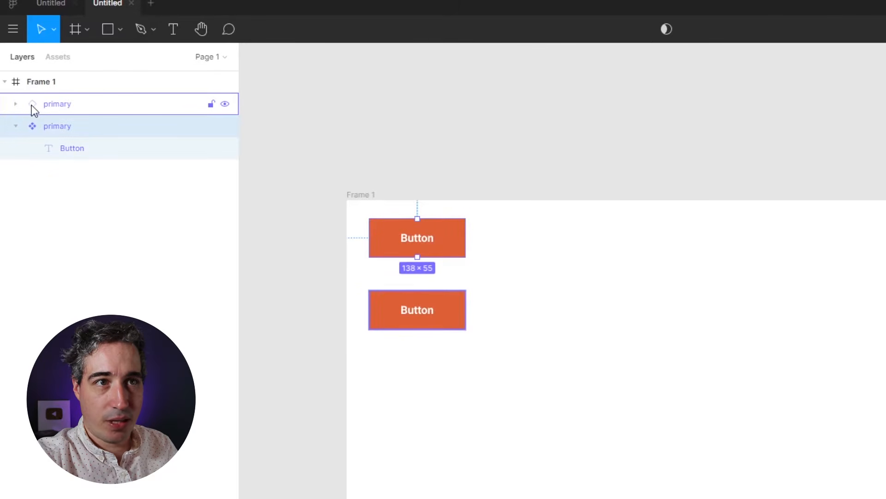
pyautogui.moveTo(433, 310); pyautogui.dragTo(710, 397)
pyautogui.click(745, 446)
pyautogui.moveTo(603, 390); pyautogui.dragTo(614, 456)
pyautogui.doubleClick(467, 382)
pyautogui.doubleClick(465, 381)
pyautogui.write('Click me')
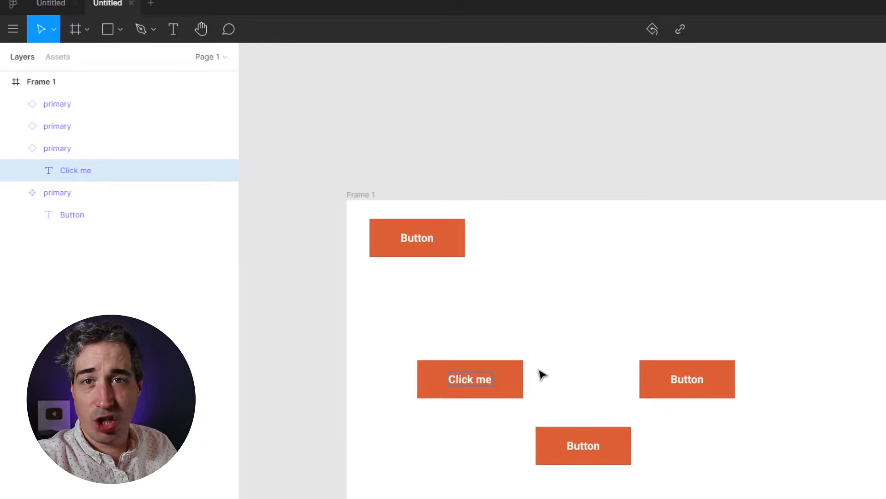
pyautogui.press('Escape')
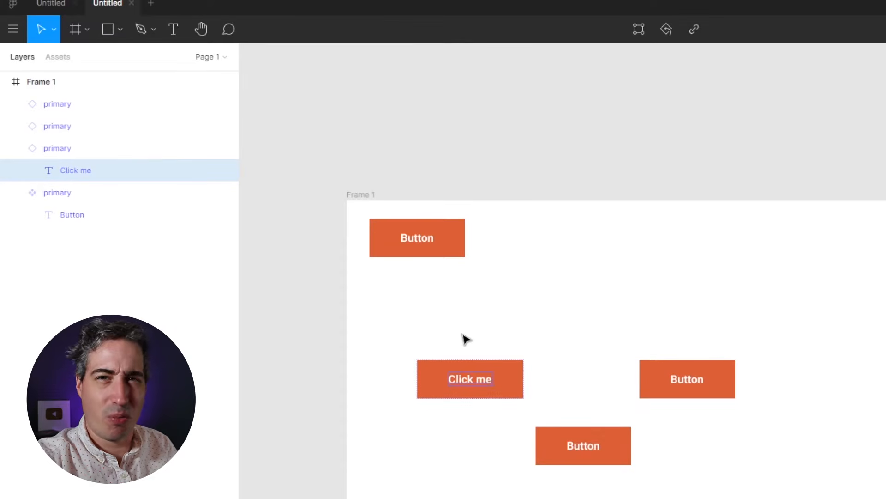
# Step: Relabel the bottom instance 'another button' and move the remaining Button instance below it
pyautogui.click(550, 362)
pyautogui.moveTo(614, 457); pyautogui.dragTo(495, 447)
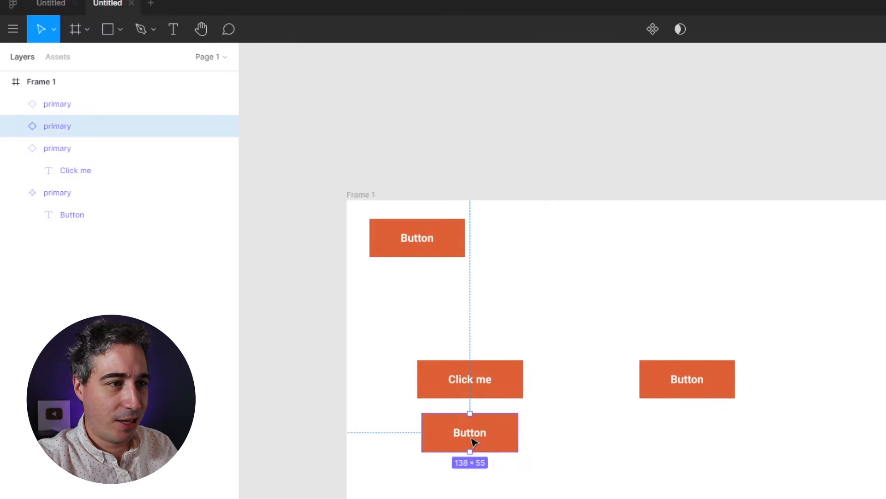
pyautogui.doubleClick(475, 442)
pyautogui.doubleClick(473, 438)
pyautogui.write('another b')
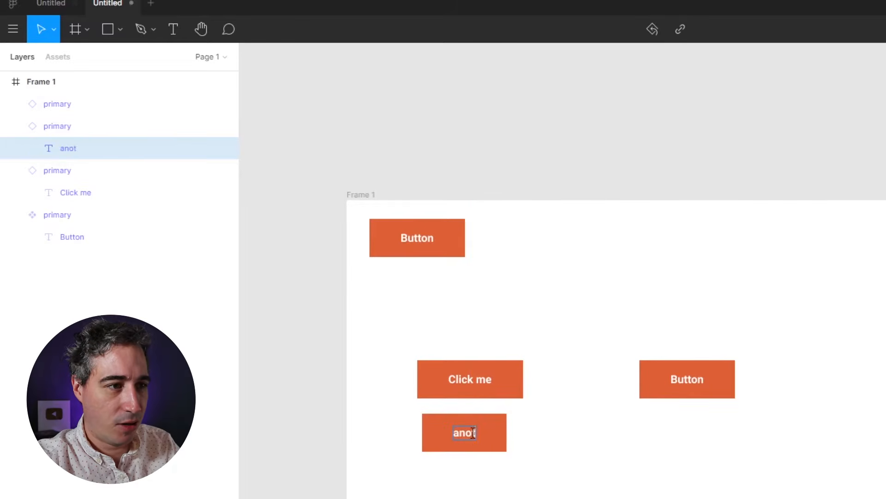
pyautogui.write('utton')
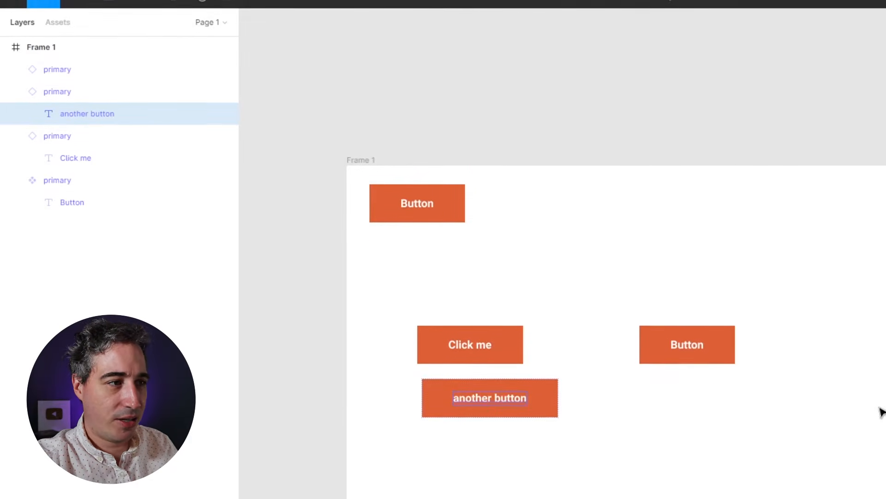
pyautogui.click(699, 373)
pyautogui.moveTo(700, 332); pyautogui.dragTo(482, 443)
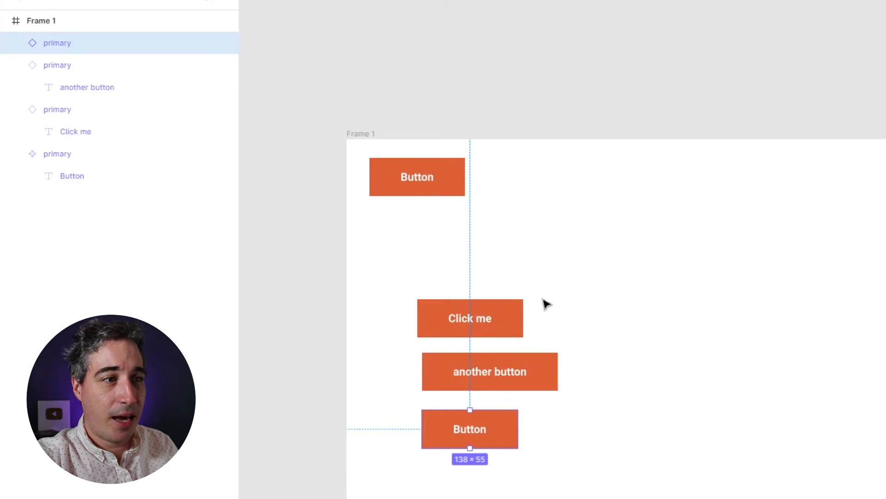
# Step: Reset the 'another button' instance, undo that, then go to its main component
pyautogui.click(525, 374)
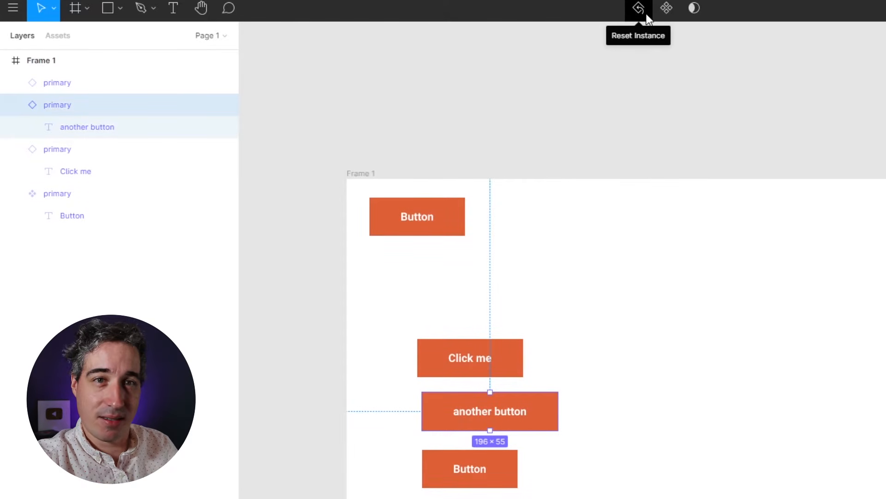
pyautogui.click(646, 14)
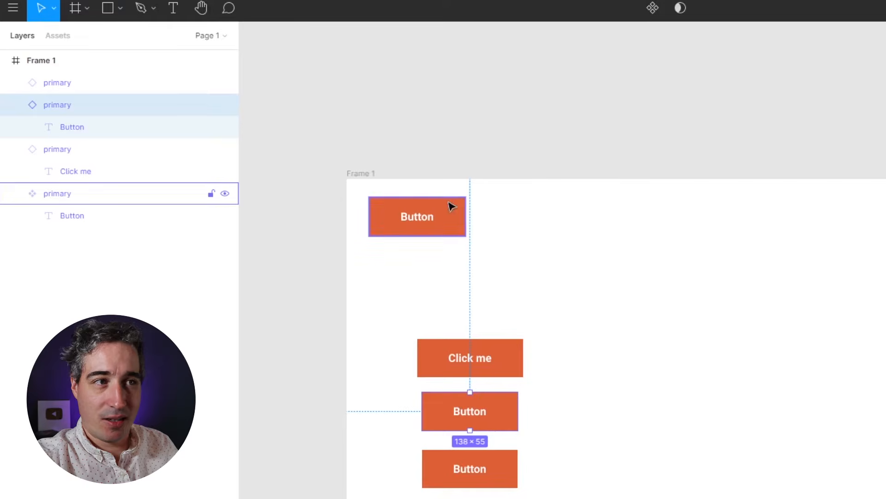
pyautogui.hotkey('ctrl', 'z')
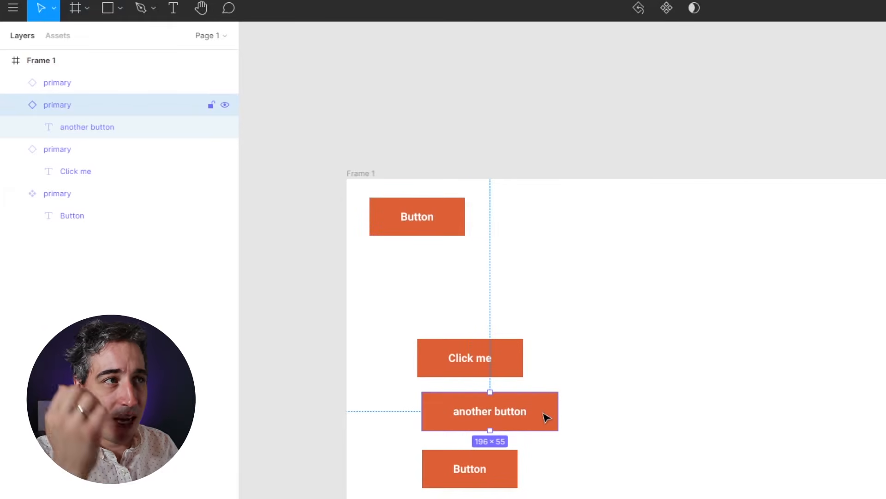
pyautogui.rightClick(545, 415)
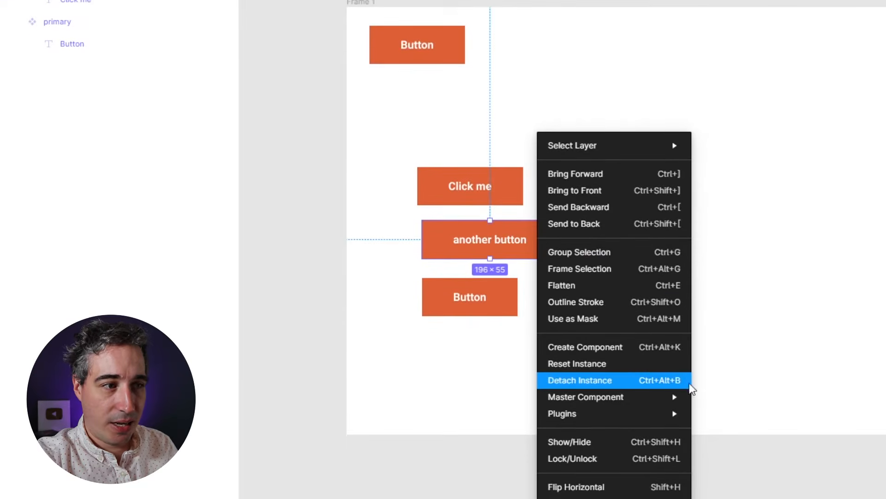
pyautogui.moveTo(638, 404)
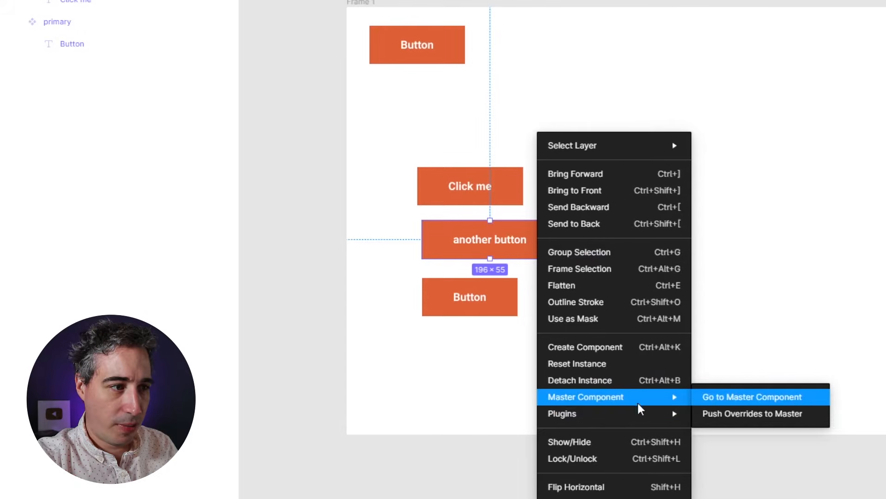
pyautogui.click(732, 397)
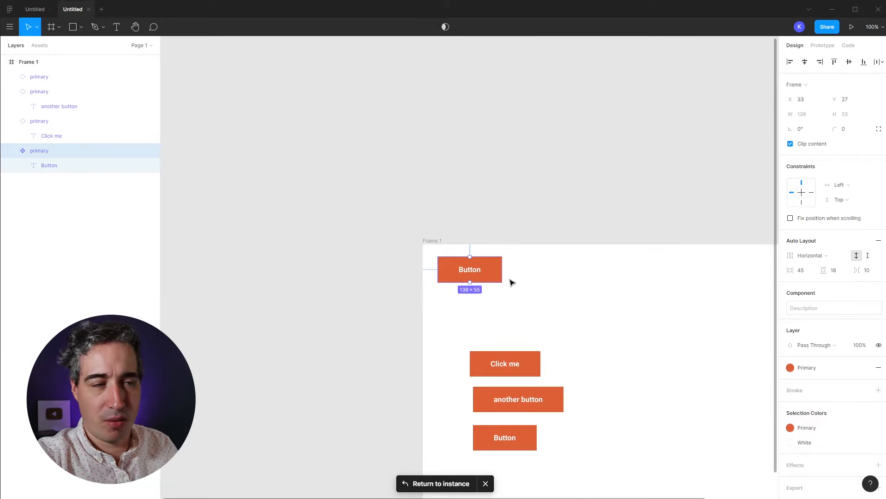
# Step: Override the 'another button' instance's fill with the dark-gray colour style
pyautogui.moveTo(637, 356); pyautogui.dragTo(531, 279)
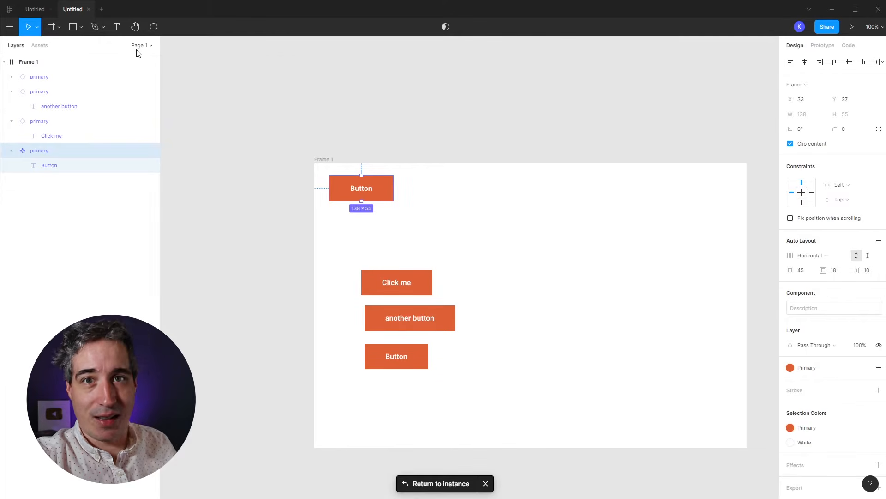
pyautogui.click(452, 247)
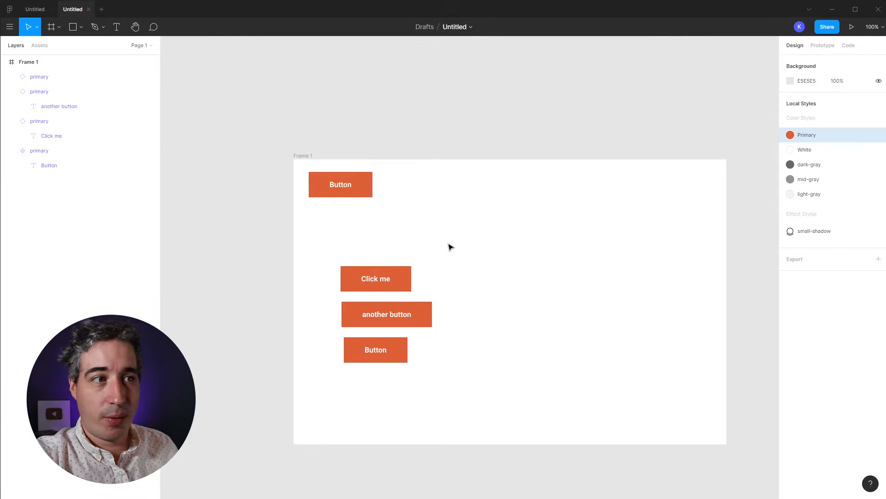
pyautogui.click(409, 320)
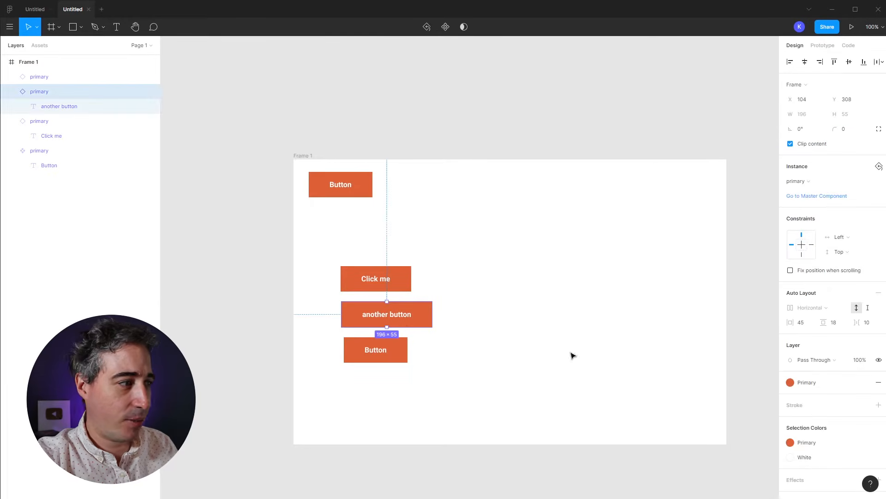
pyautogui.click(791, 383)
pyautogui.click(828, 418)
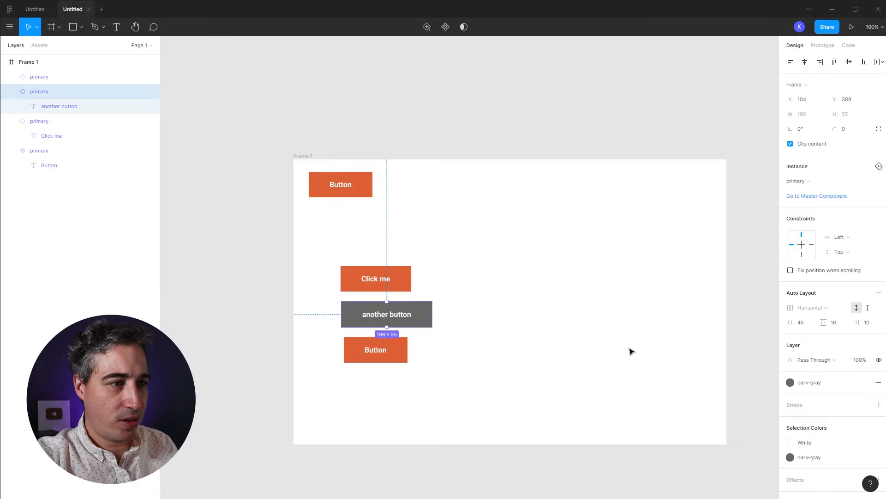
pyautogui.click(632, 351)
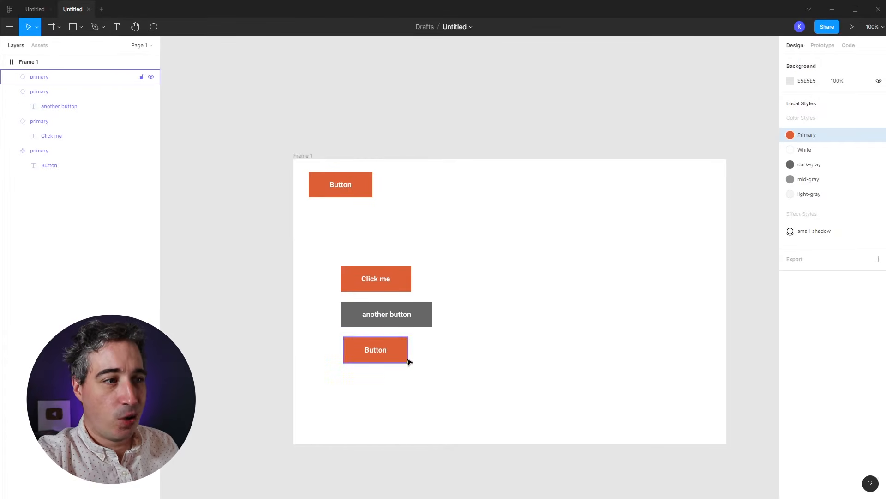
# Step: Set the main component's horizontal padding to 51 and corner radius to 62
pyautogui.click(352, 185)
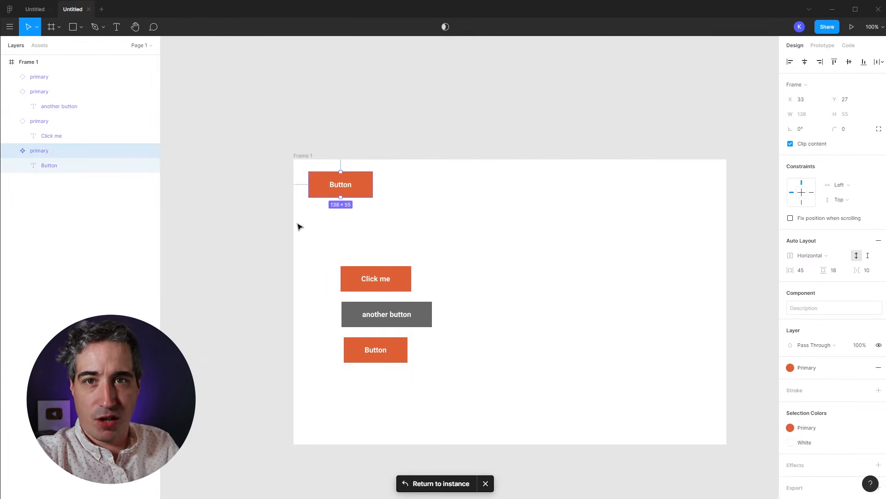
pyautogui.moveTo(419, 164); pyautogui.dragTo(335, 196)
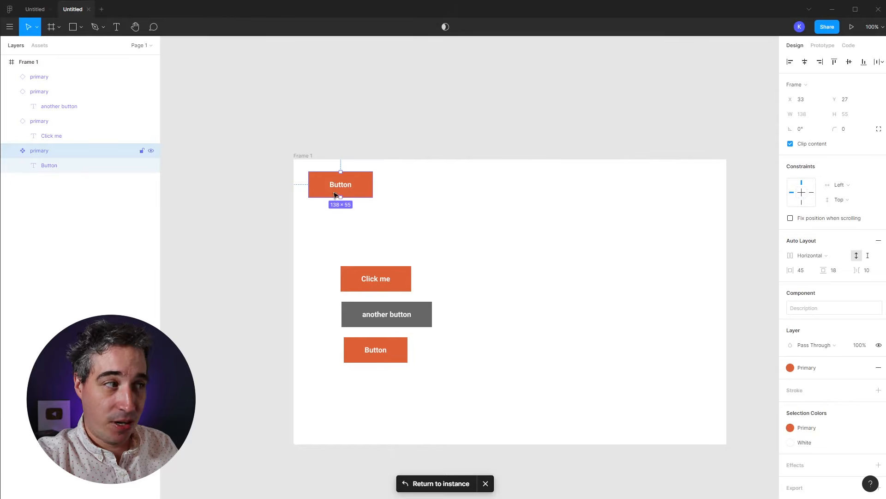
pyautogui.moveTo(791, 270); pyautogui.dragTo(823, 274)
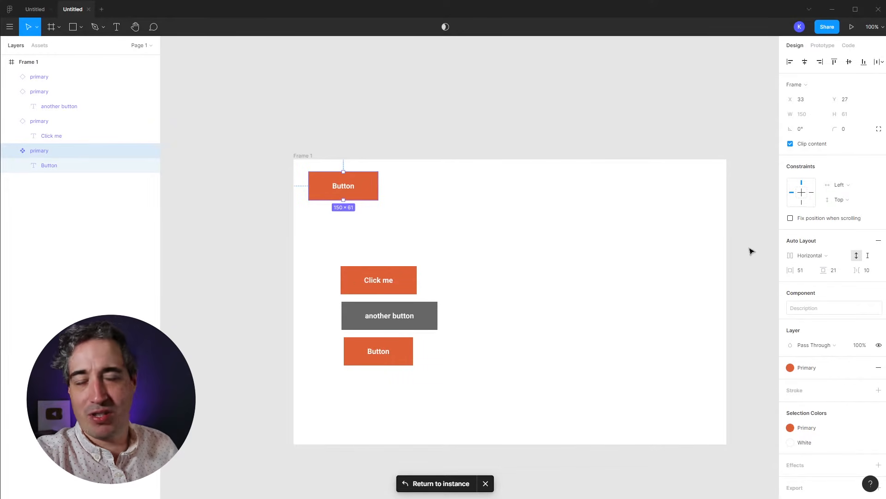
pyautogui.click(851, 133)
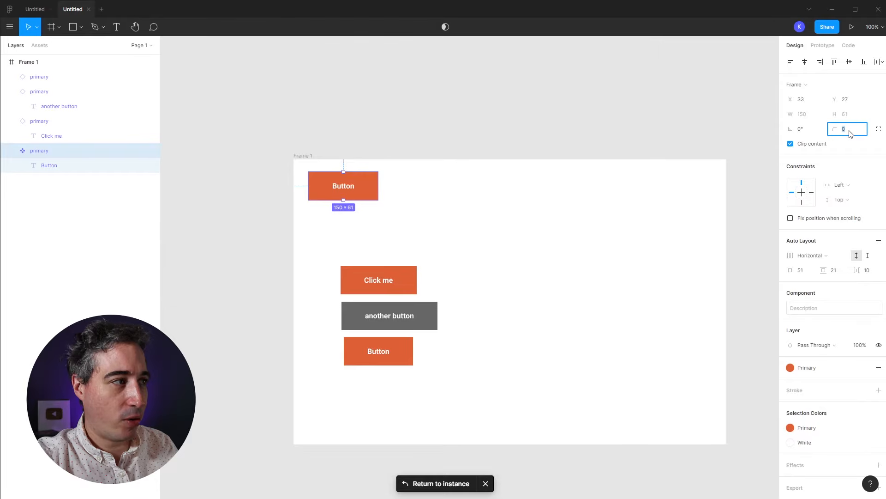
pyautogui.click(651, 233)
pyautogui.click(364, 185)
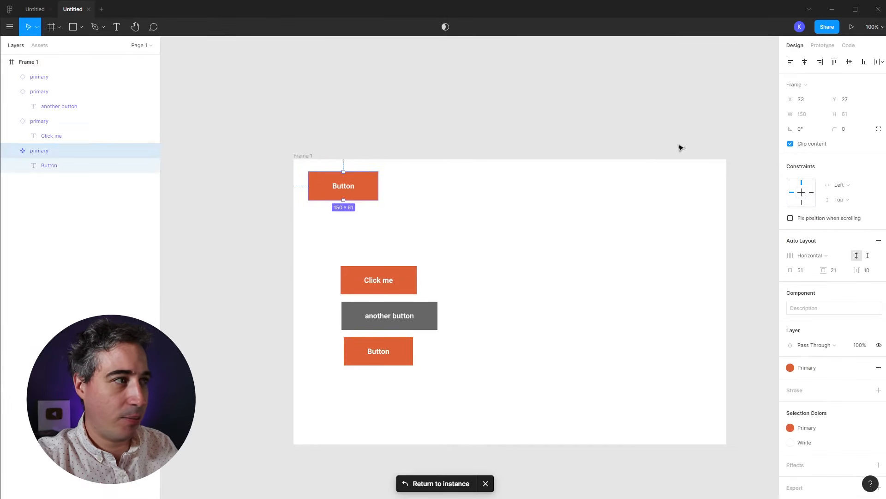
pyautogui.moveTo(845, 131); pyautogui.dragTo(524, 105)
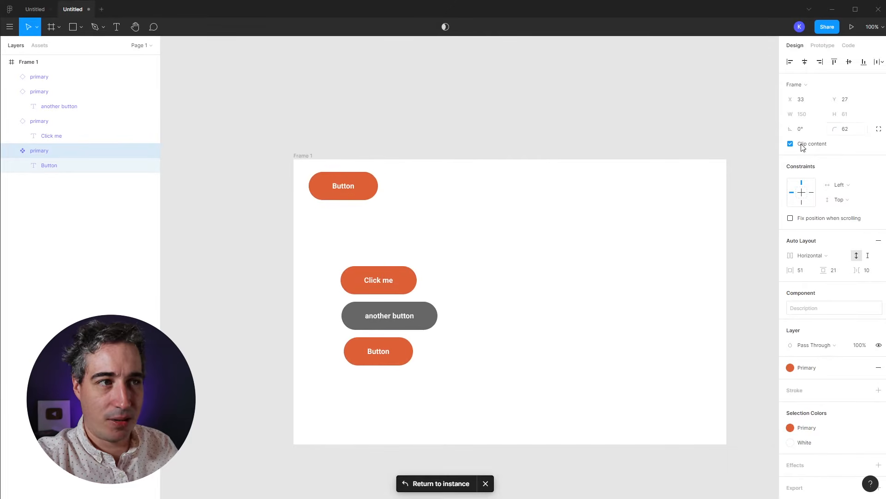
pyautogui.click(468, 187)
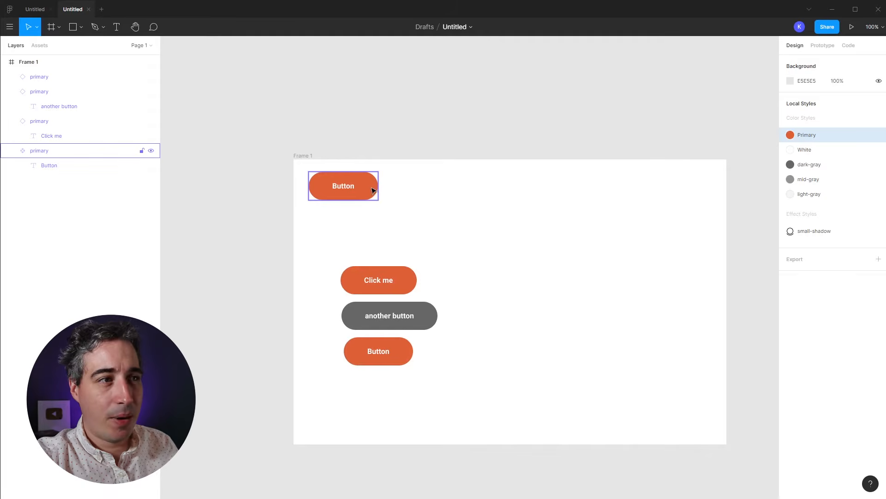
# Step: Swap the main Button's fill to the mid-gray color style, recoloring its instances
pyautogui.click(350, 197)
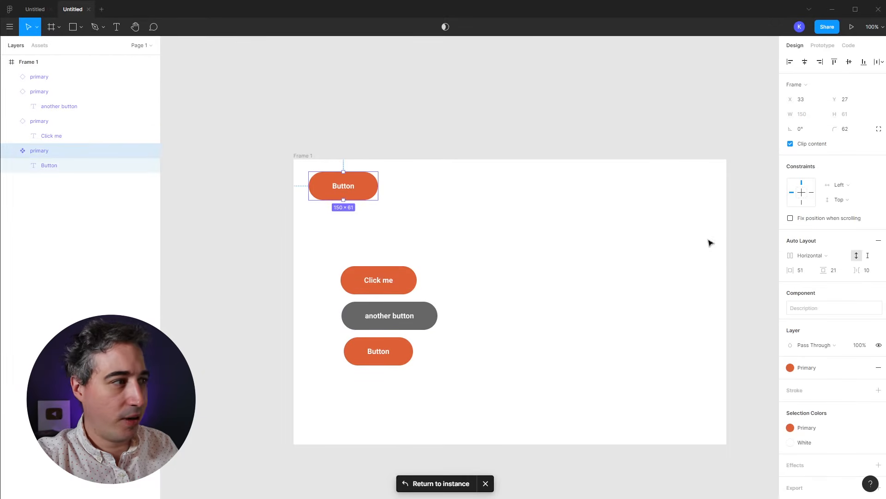
pyautogui.click(801, 373)
pyautogui.click(840, 403)
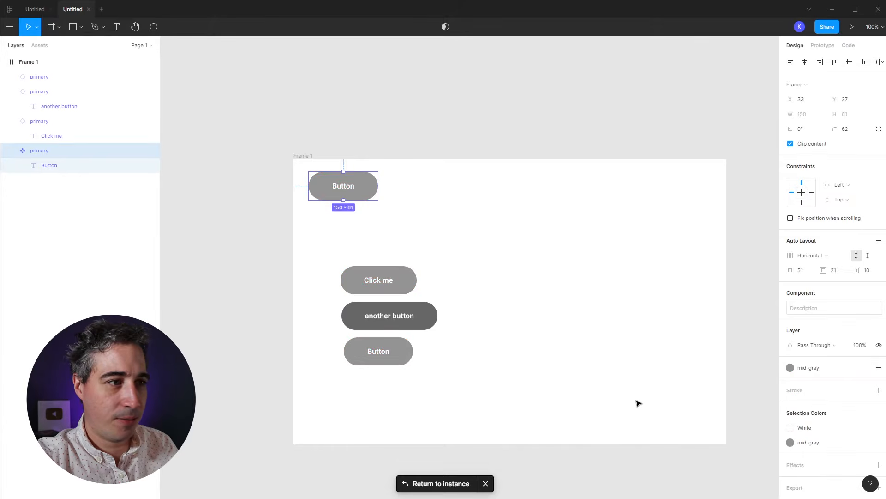
pyautogui.click(583, 400)
# Step: Realign the 'another button' instance and move the bottom Button instance down to Y 425
pyautogui.moveTo(405, 316); pyautogui.dragTo(507, 323)
pyautogui.moveTo(403, 320); pyautogui.dragTo(407, 318)
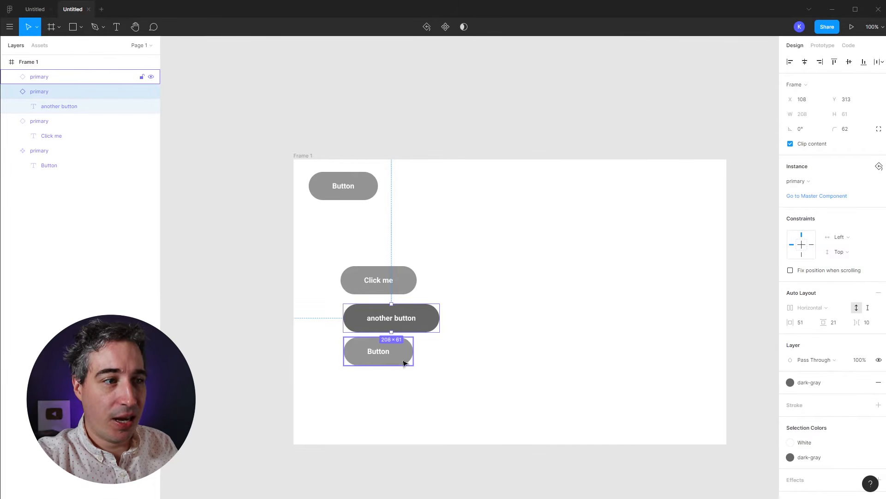
pyautogui.moveTo(369, 351); pyautogui.dragTo(372, 370)
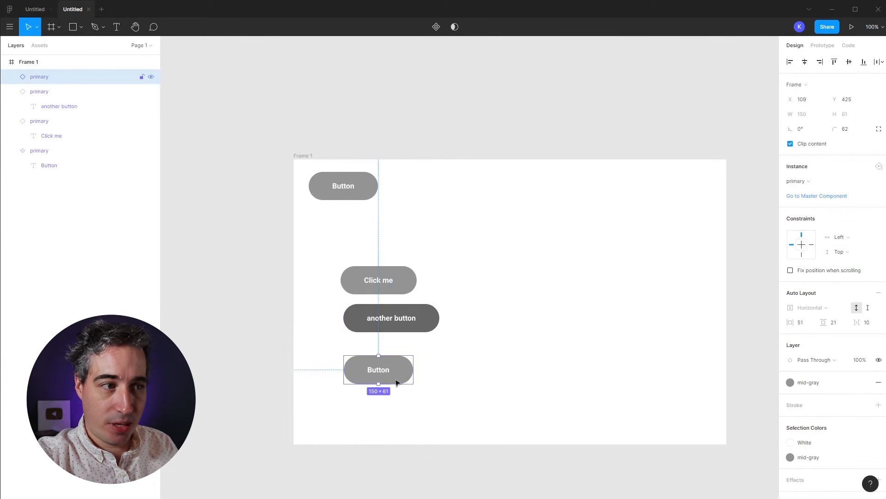
# Step: Change the main Button's label to 'A default button' so the bottom instance matches
pyautogui.click(340, 184)
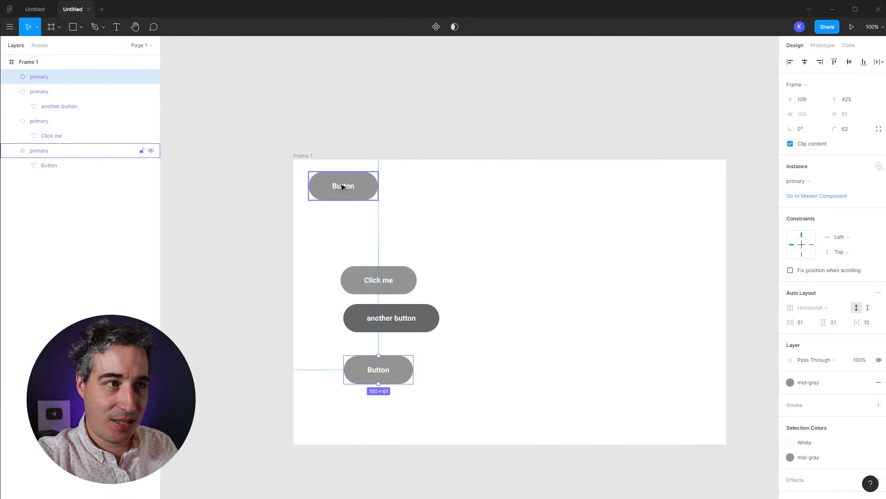
pyautogui.doubleClick(341, 186)
pyautogui.doubleClick(342, 185)
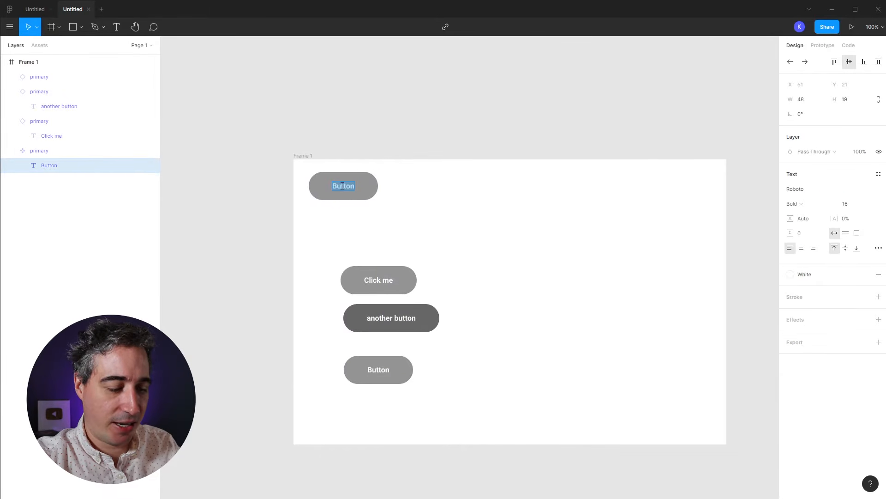
pyautogui.write('A')
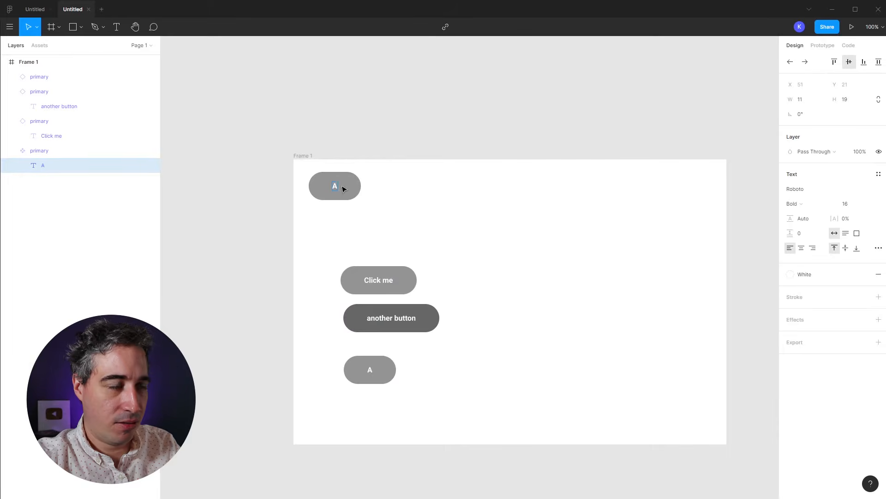
pyautogui.write(' defaul')
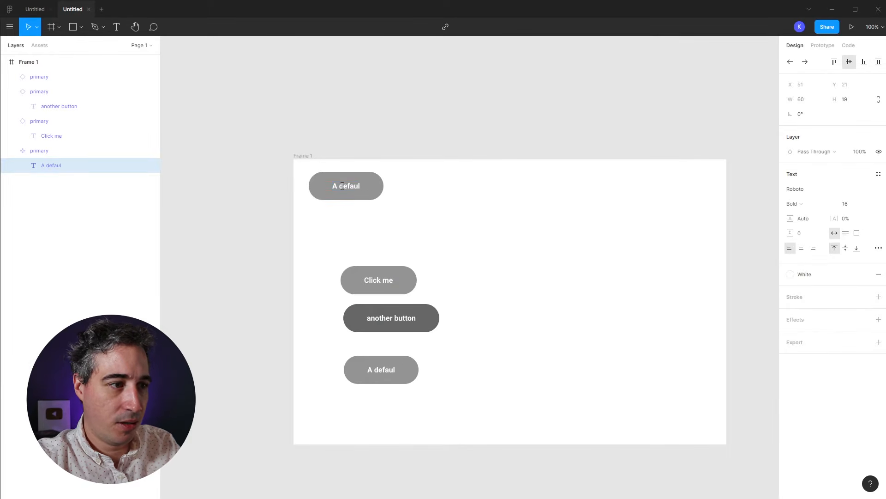
pyautogui.write('t button')
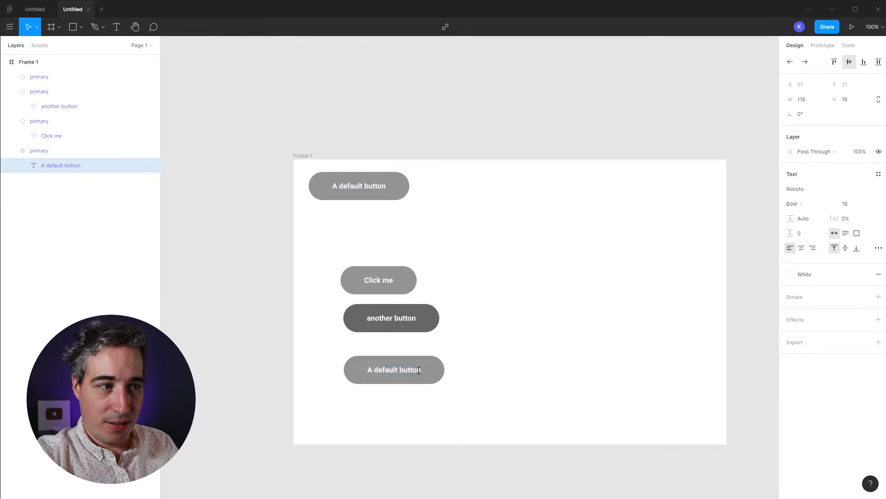
pyautogui.doubleClick(425, 376)
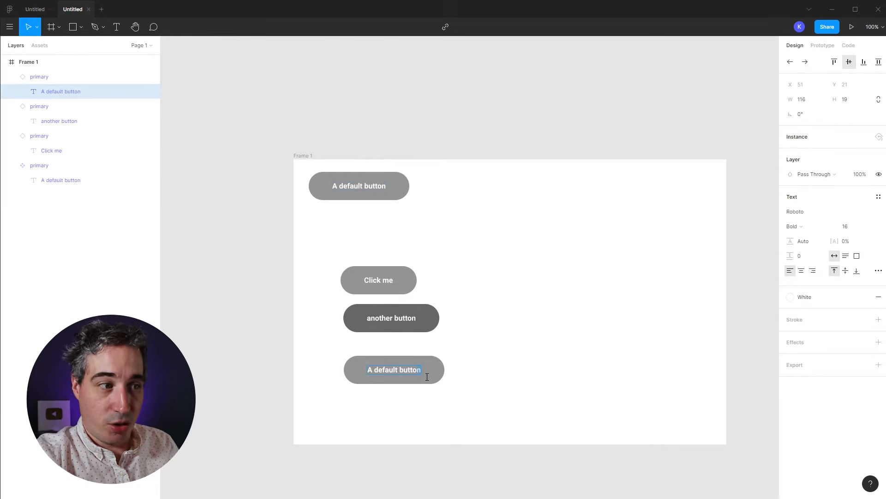
pyautogui.click(464, 380)
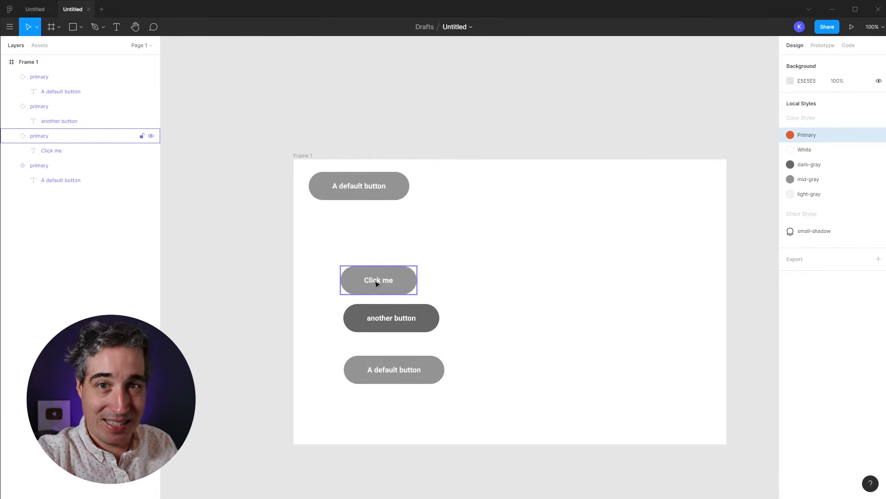
# Step: Reduce the main button's horizontal padding to 47 and reset the 'another button' instance
pyautogui.click(417, 325)
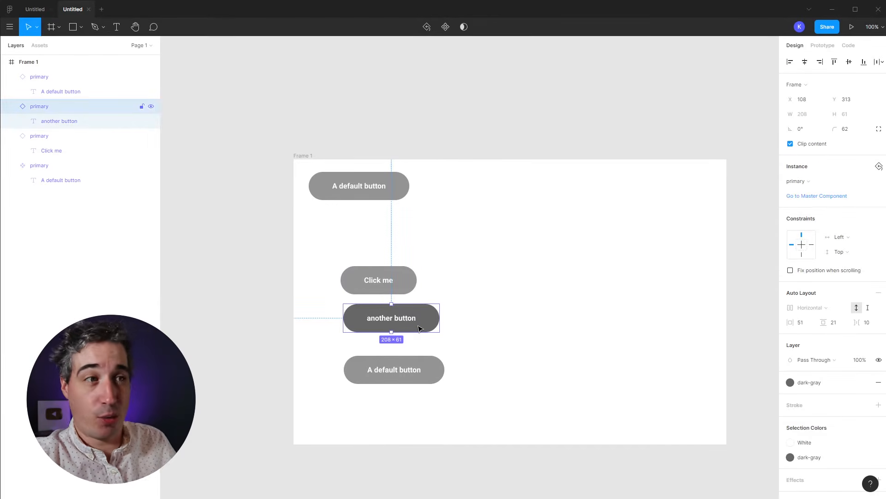
pyautogui.click(367, 181)
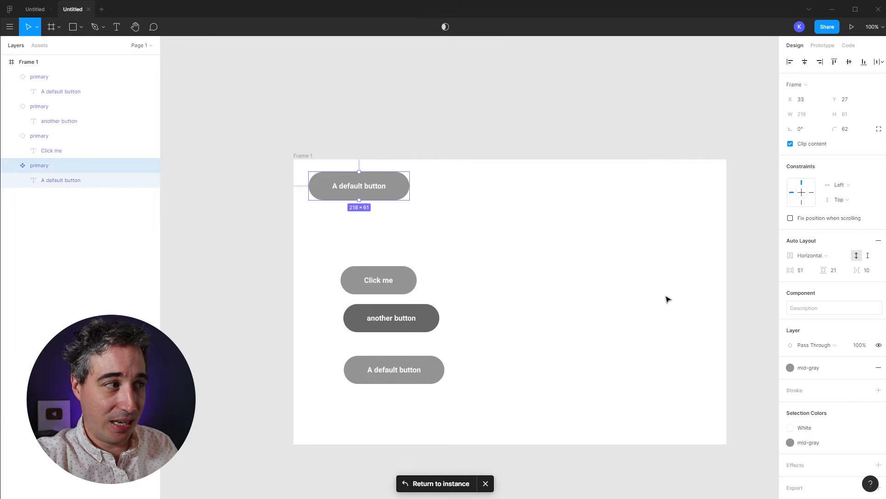
pyautogui.moveTo(788, 270); pyautogui.dragTo(822, 273)
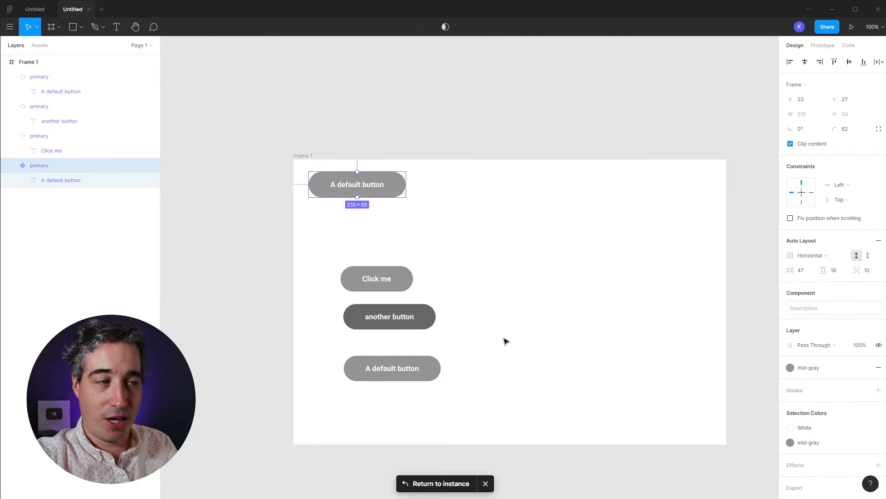
pyautogui.click(471, 233)
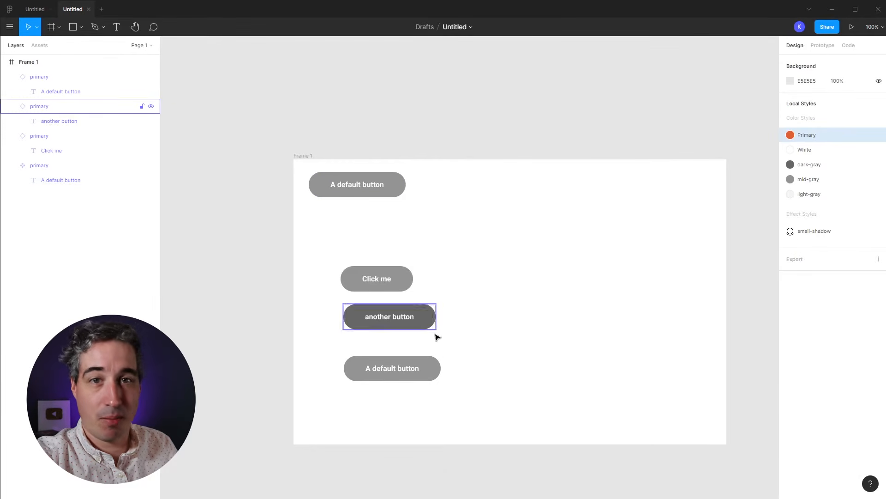
pyautogui.moveTo(413, 317)
pyautogui.mouseDown()
pyautogui.moveTo(427, 313)
pyautogui.moveTo(418, 325)
pyautogui.mouseUp()
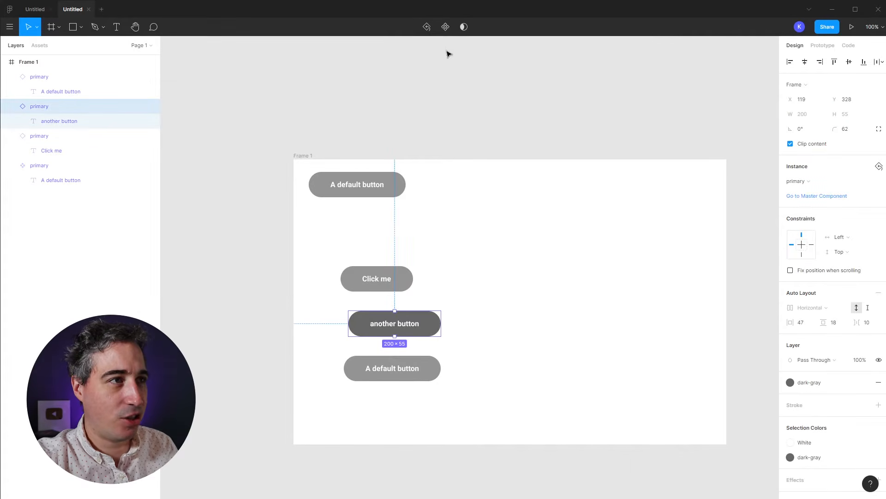
pyautogui.click(426, 27)
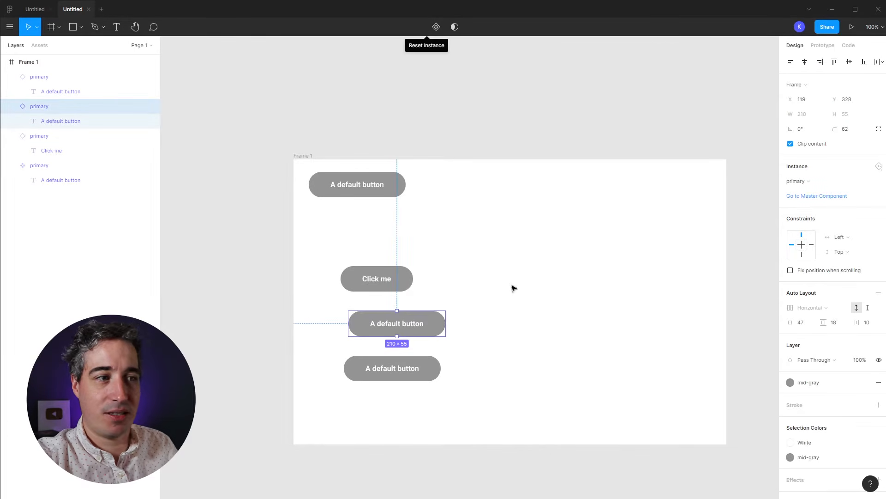
# Step: Change the master button's label back to 'Button'
pyautogui.doubleClick(353, 187)
pyautogui.doubleClick(351, 187)
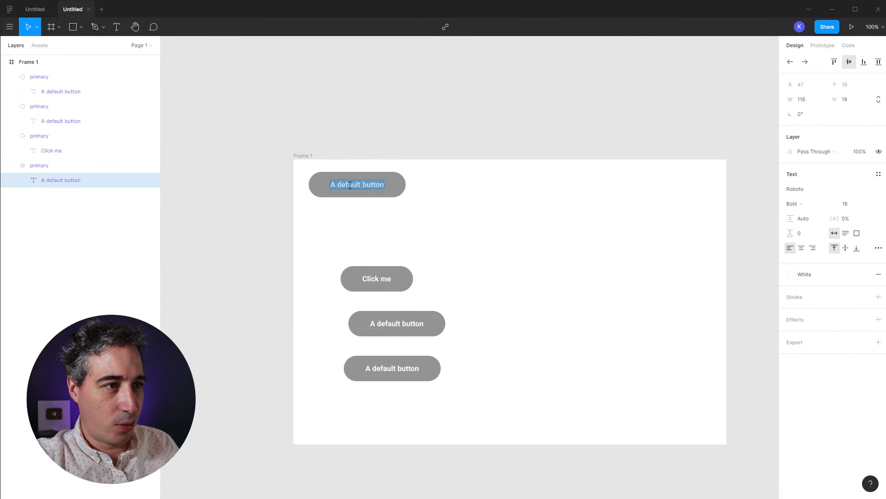
pyautogui.write('Button')
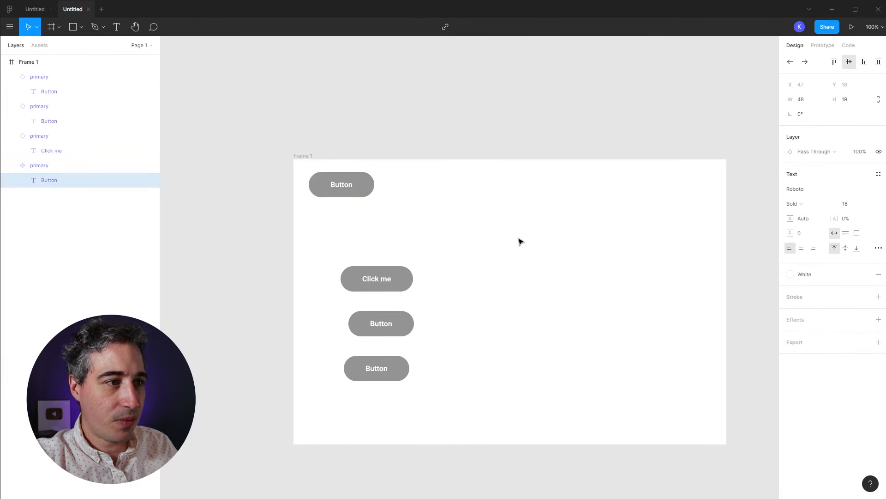
pyautogui.press('Escape')
# Step: Delete the extra instance and move the last Button up just below Click me
pyautogui.click(380, 326)
pyautogui.press('Delete')
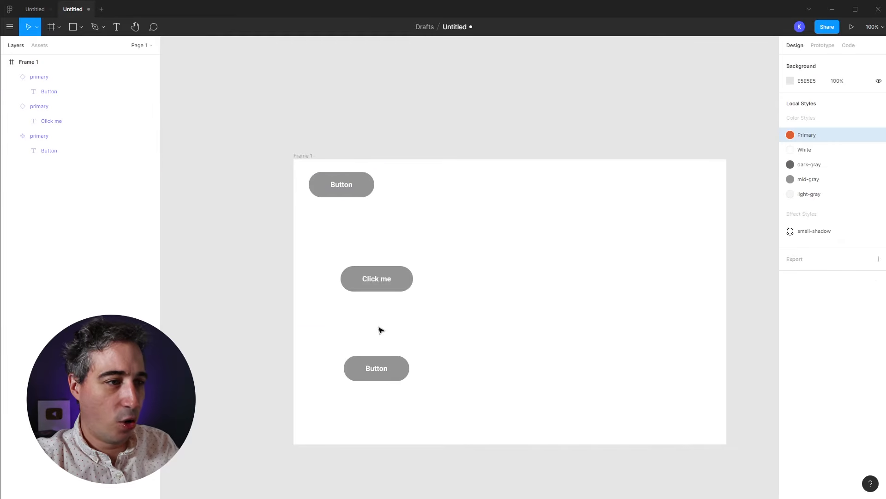
pyautogui.moveTo(388, 368); pyautogui.dragTo(382, 316)
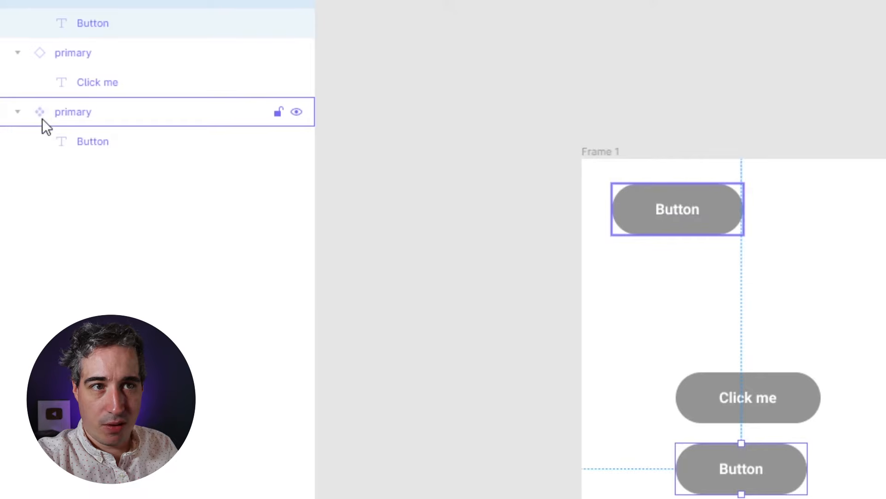
# Step: Move the Click me instance up above the default Button, to X 114, Y 178
pyautogui.click(45, 51)
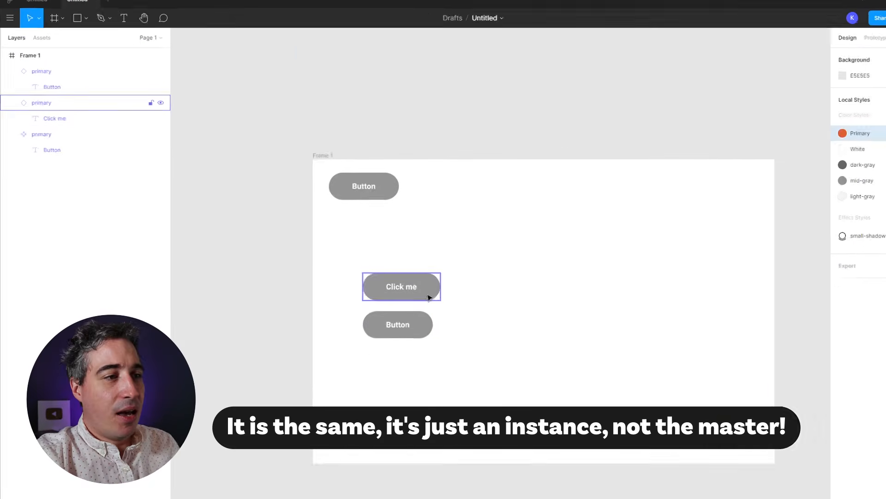
pyautogui.moveTo(429, 297); pyautogui.dragTo(472, 264)
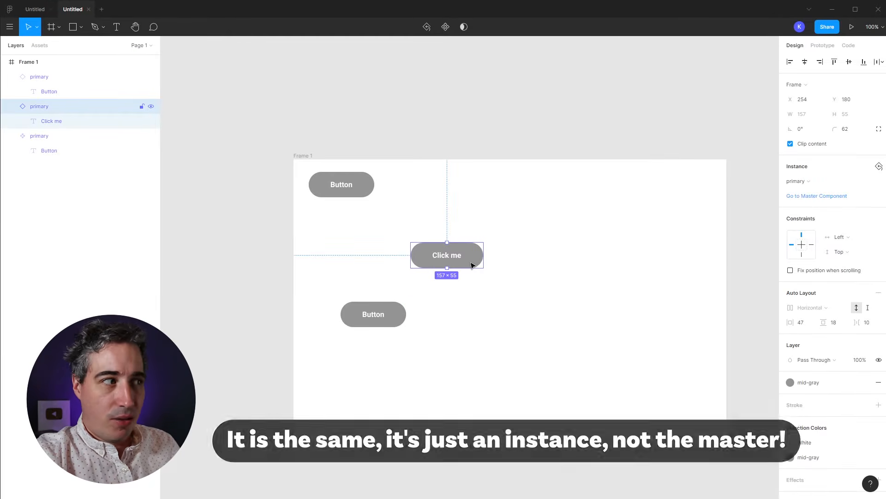
pyautogui.moveTo(472, 264); pyautogui.dragTo(402, 258)
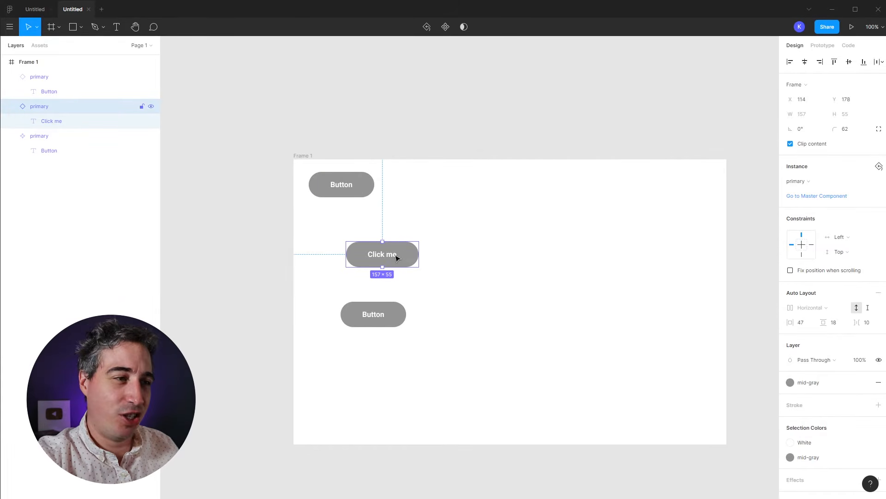
pyautogui.rightClick(396, 258)
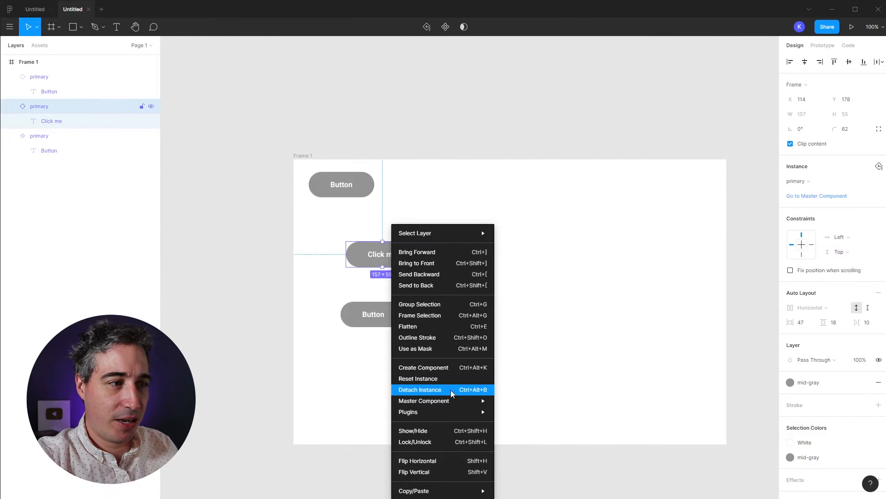
# Step: Detach the Click me instance from its component and shift it right to X 183, Y 196
pyautogui.click(477, 392)
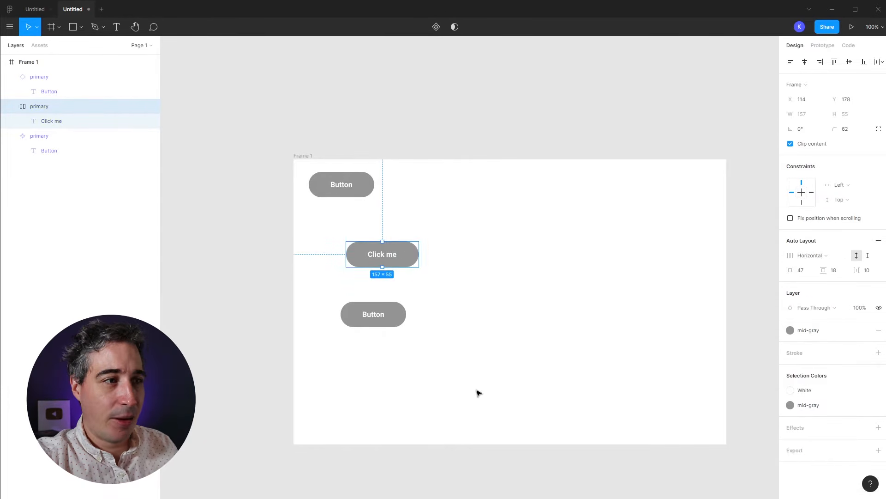
pyautogui.click(488, 319)
pyautogui.click(398, 256)
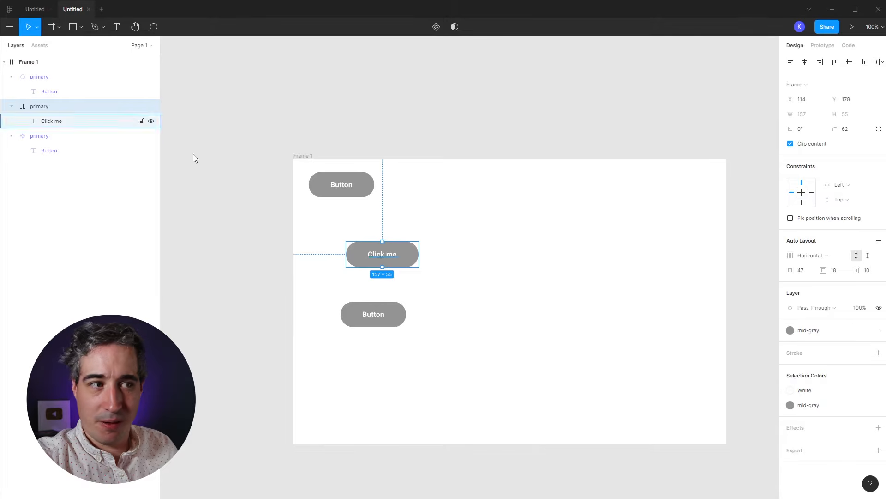
pyautogui.click(439, 263)
pyautogui.moveTo(411, 259); pyautogui.dragTo(431, 267)
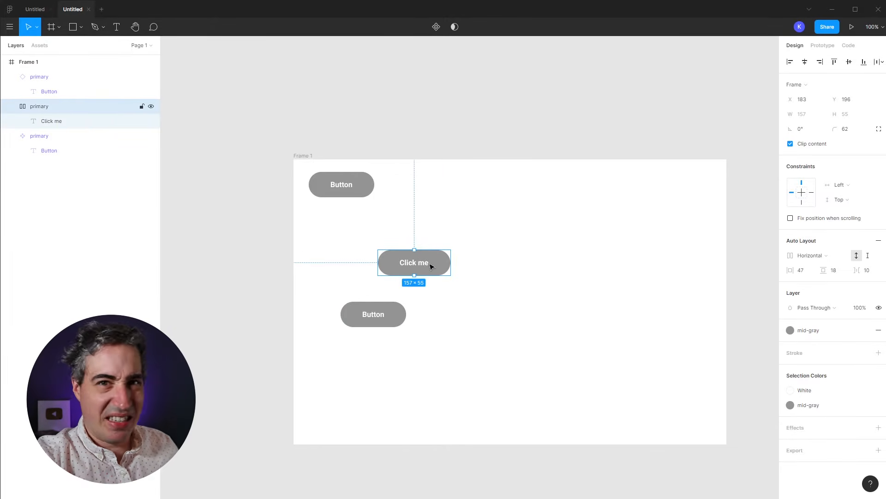
pyautogui.click(357, 182)
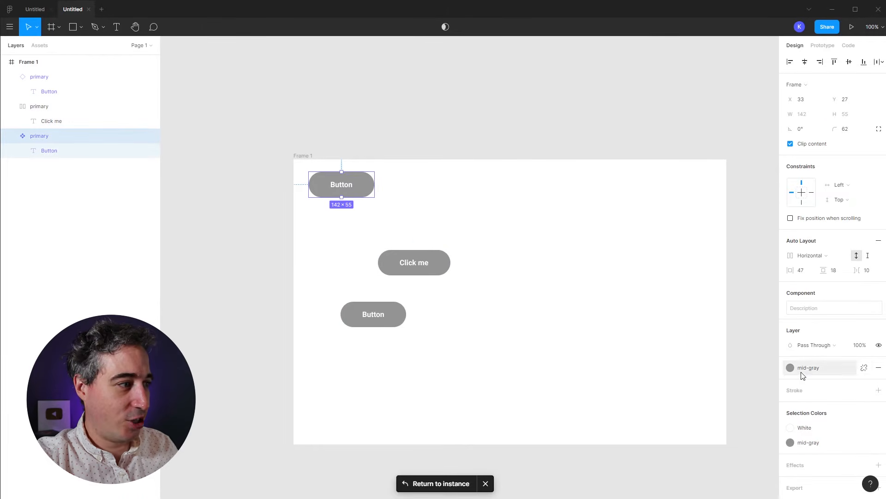
# Step: Apply the orange Primary color style to the master button's fill
pyautogui.click(806, 367)
pyautogui.click(798, 403)
pyautogui.click(580, 370)
# Step: Try enlarging the master button's padding and moving Click me right and down
pyautogui.click(362, 194)
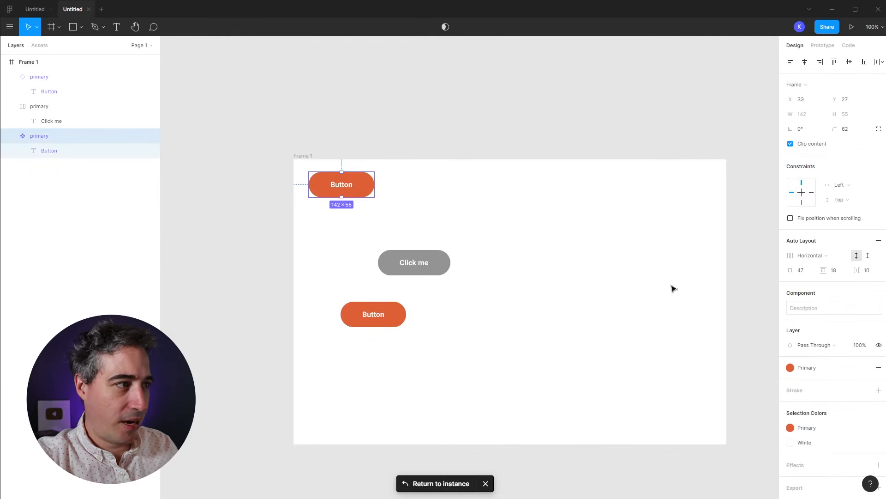
pyautogui.moveTo(785, 270); pyautogui.dragTo(829, 270)
pyautogui.click(482, 273)
pyautogui.click(410, 267)
pyautogui.moveTo(432, 269); pyautogui.dragTo(495, 263)
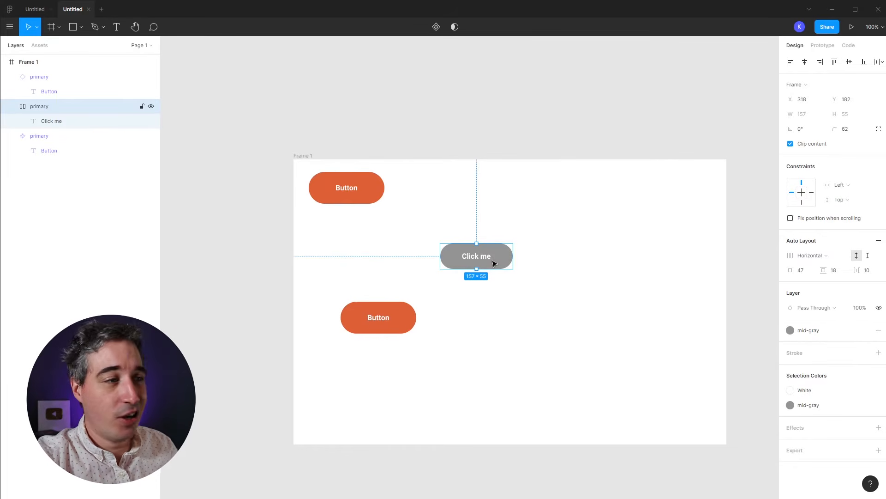
pyautogui.moveTo(494, 263); pyautogui.dragTo(517, 276)
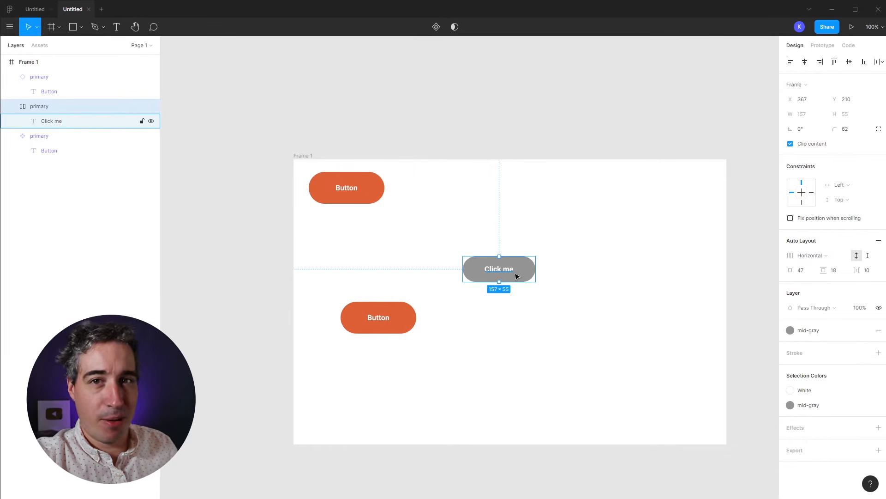
# Step: Undo the trial changes, then delete Click me and the lower Button, leaving one button
pyautogui.hotkey('ctrl', 'z')
pyautogui.hotkey('ctrl', 'z')
pyautogui.hotkey('ctrl', 'z')
pyautogui.hotkey('ctrl', 'z')
pyautogui.hotkey('ctrl', 'z')
pyautogui.hotkey('ctrl', 'z')
pyautogui.hotkey('ctrl', 'z')
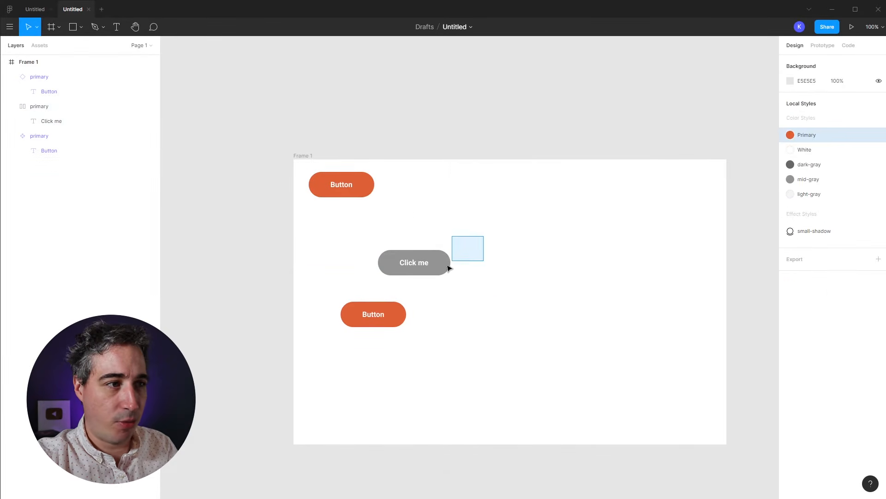
pyautogui.moveTo(534, 257); pyautogui.dragTo(348, 340)
pyautogui.press('Delete')
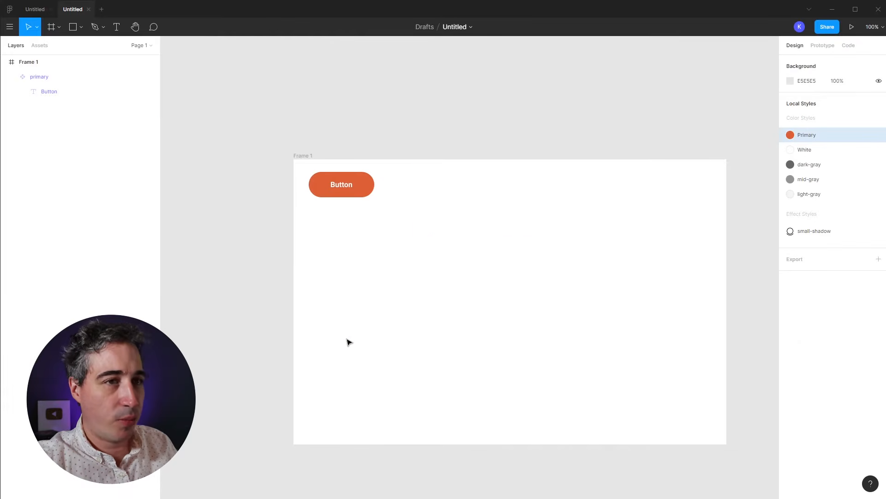
# Step: Alt-drag the orange master button to place a duplicate just to its right
pyautogui.click(369, 187)
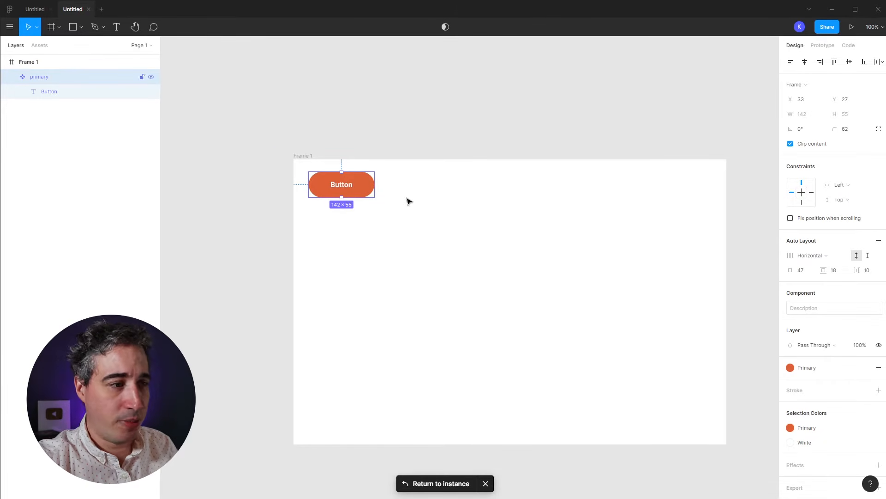
pyautogui.click(432, 200)
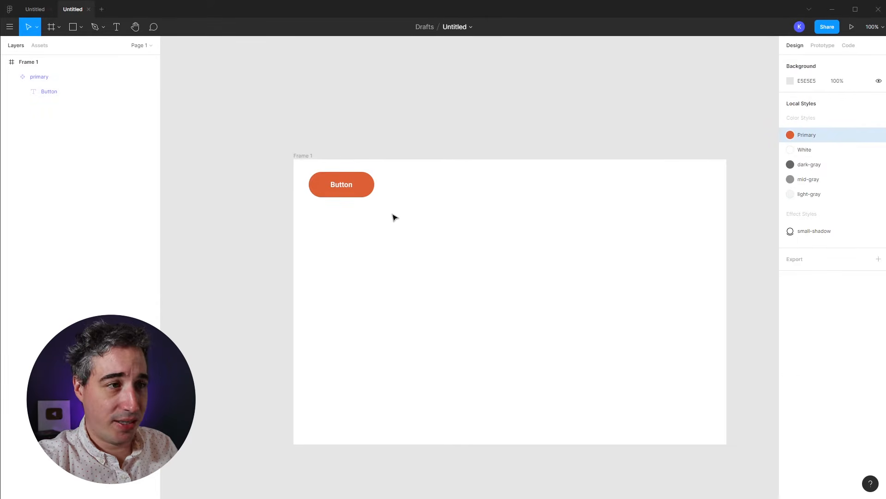
pyautogui.click(359, 185)
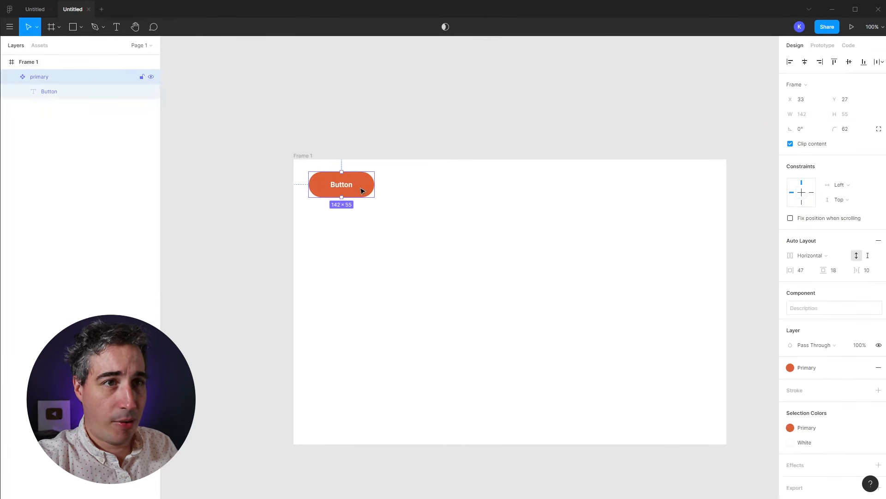
pyautogui.moveTo(345, 190); pyautogui.dragTo(430, 196)
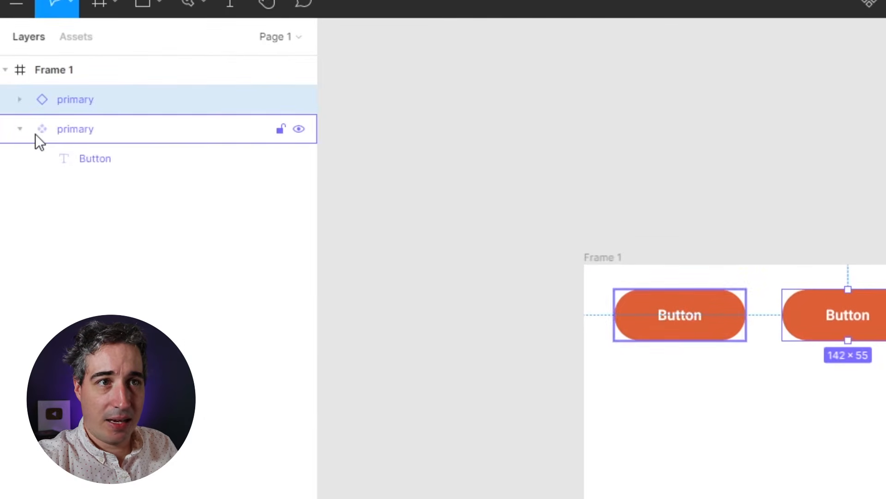
# Step: Rename the copy 'primary / hover' and the original component 'primary / default'
pyautogui.click(19, 130)
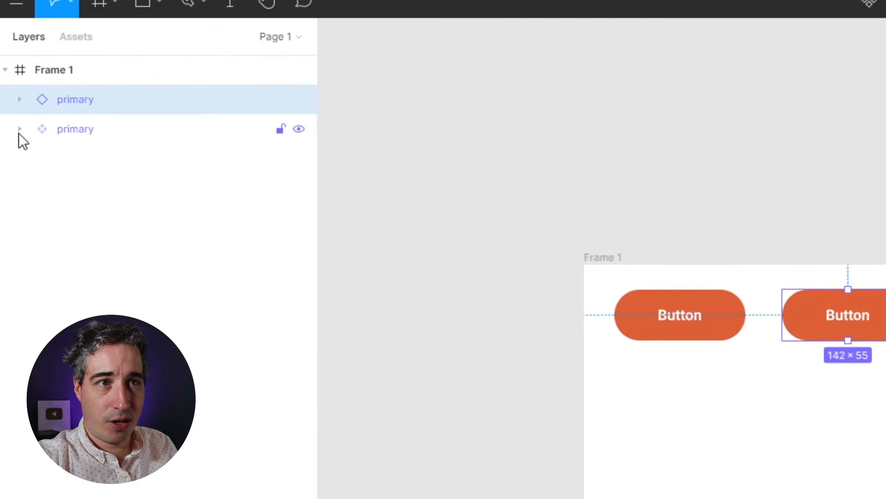
pyautogui.doubleClick(77, 103)
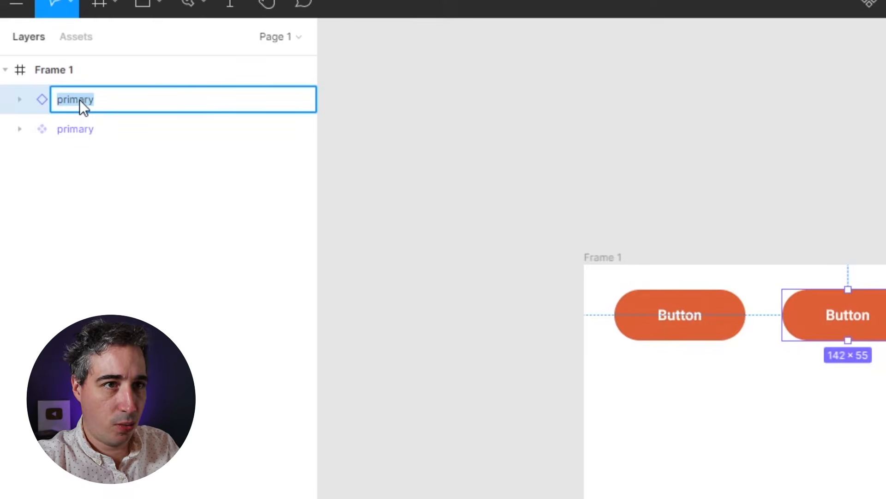
pyautogui.write('/ hover')
pyautogui.press('Return')
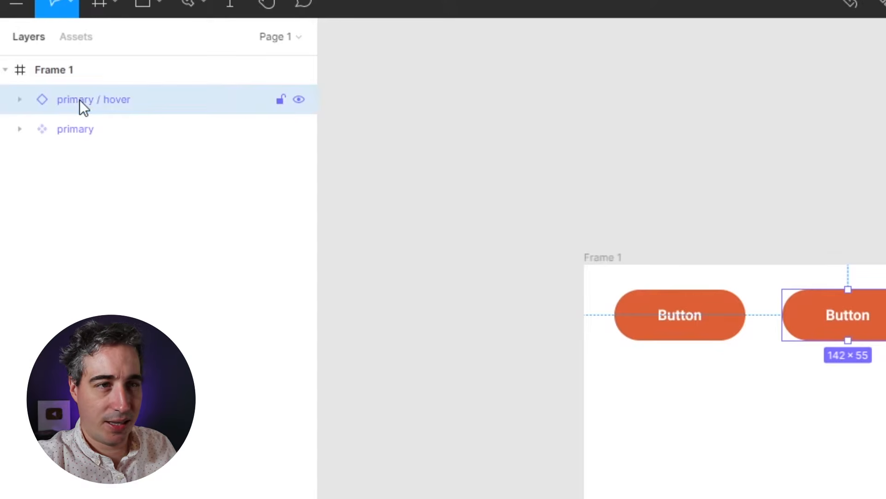
pyautogui.doubleClick(75, 133)
pyautogui.click(109, 131)
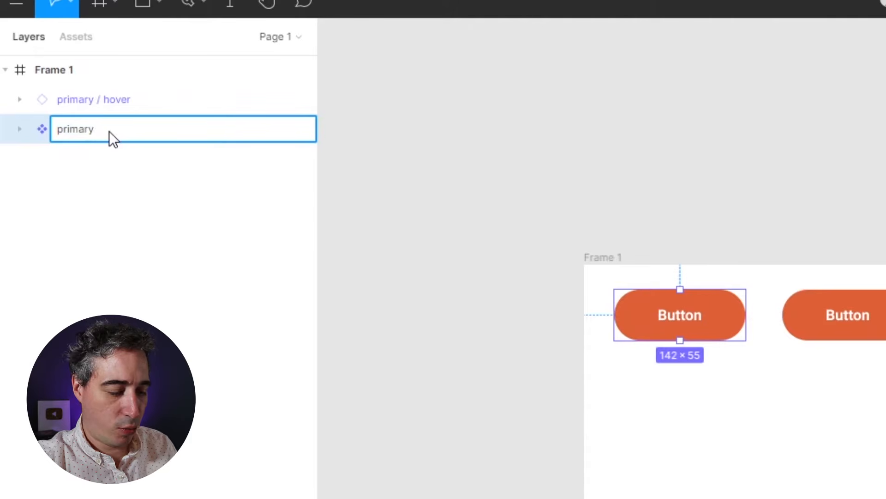
pyautogui.write('/ default')
pyautogui.press('Return')
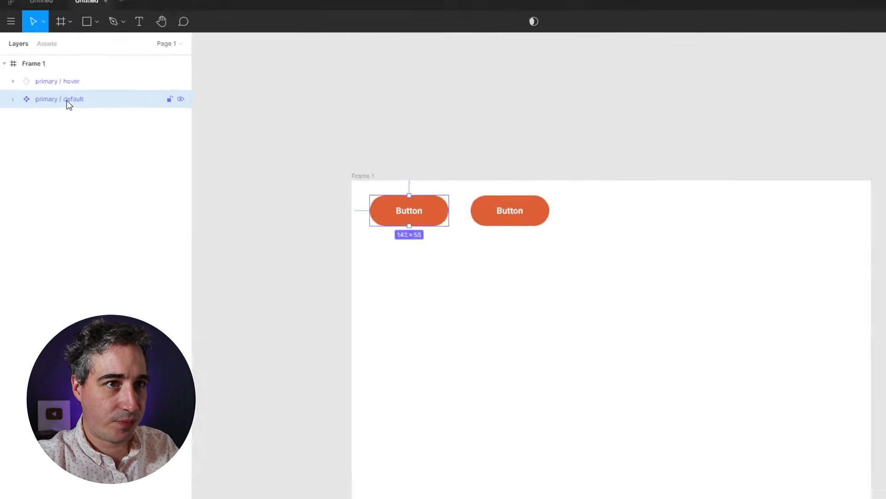
pyautogui.click(847, 315)
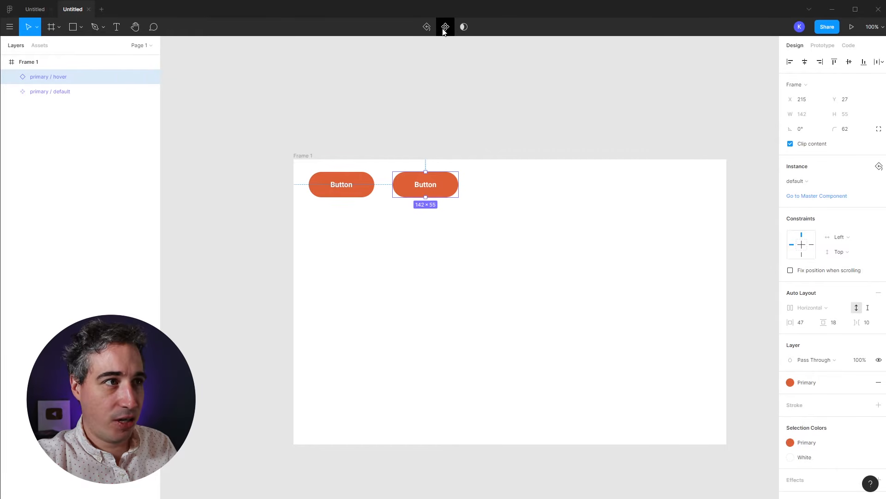
# Step: Make the primary / hover copy a component and apply the small-shadow effect style
pyautogui.click(444, 28)
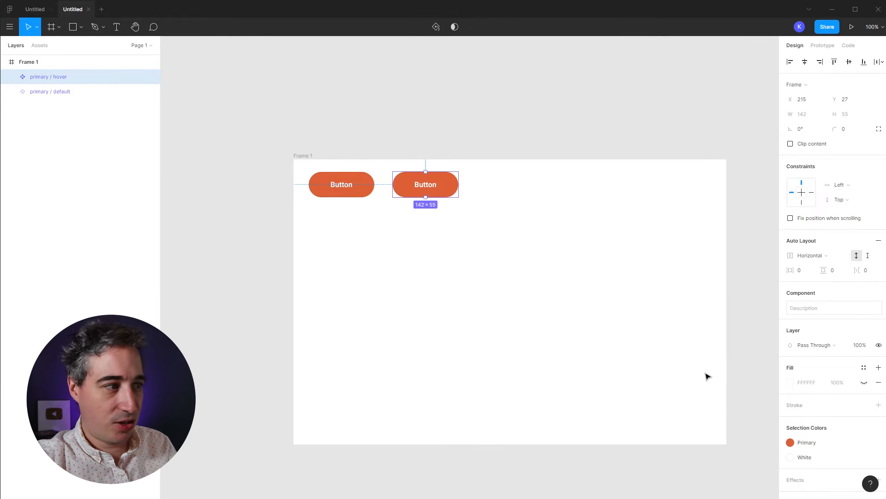
pyautogui.scroll(-2, 867, 412)
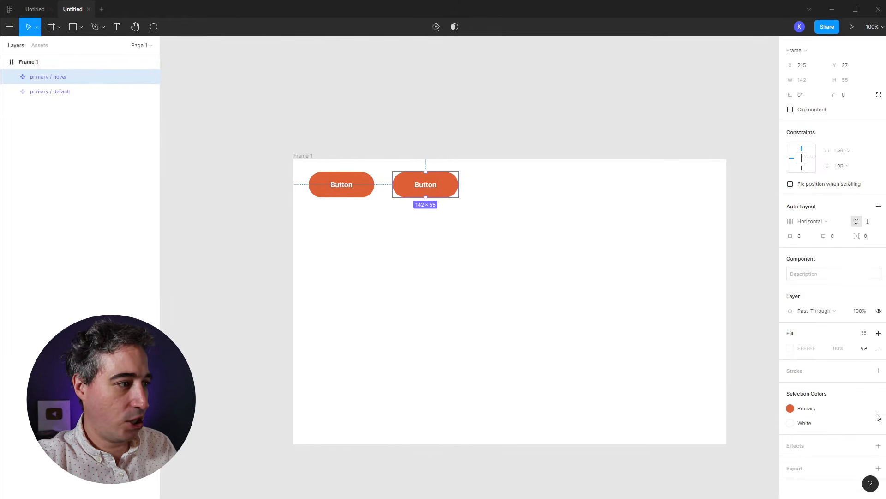
pyautogui.click(868, 449)
pyautogui.click(813, 480)
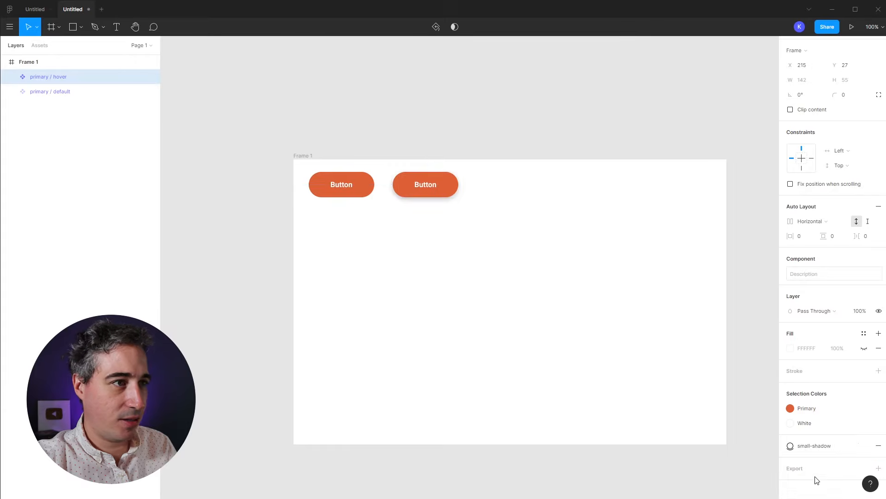
pyautogui.click(761, 379)
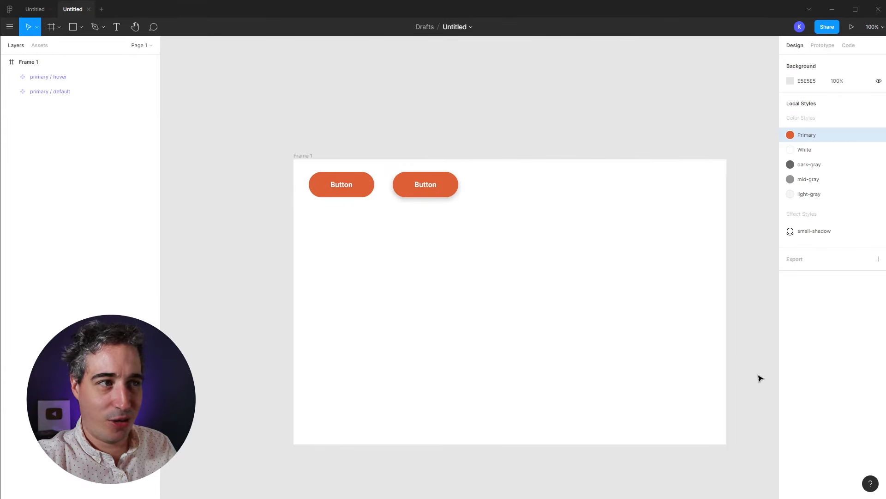
# Step: Detach the Primary style from the hover button's fill and darken it to B8361A
pyautogui.click(425, 185)
pyautogui.click(864, 442)
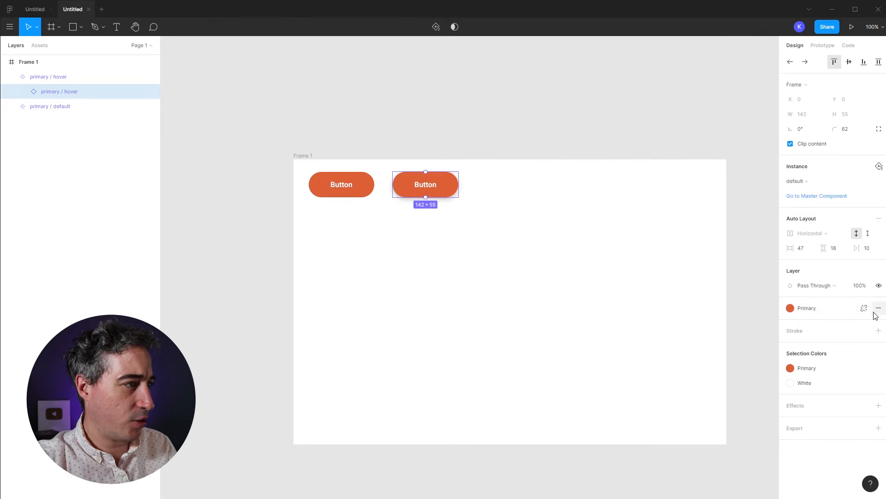
pyautogui.click(867, 309)
pyautogui.click(791, 323)
pyautogui.click(754, 296)
pyautogui.moveTo(755, 299); pyautogui.dragTo(763, 306)
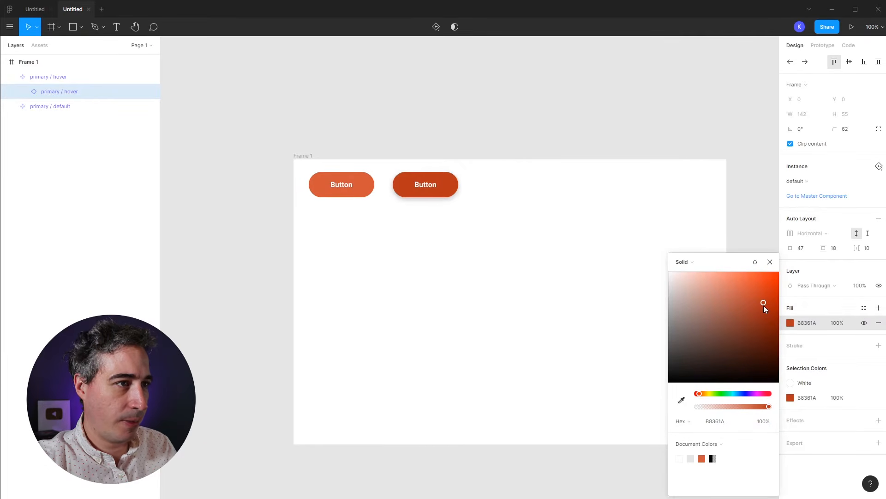
# Step: Save the B8361A fill as a new color style named 'primary - dark'
pyautogui.click(864, 308)
pyautogui.click(873, 327)
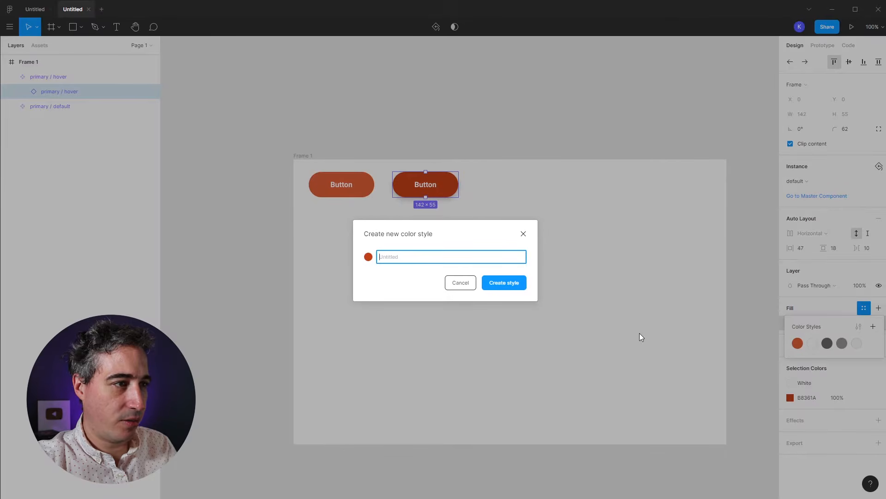
pyautogui.write('prima')
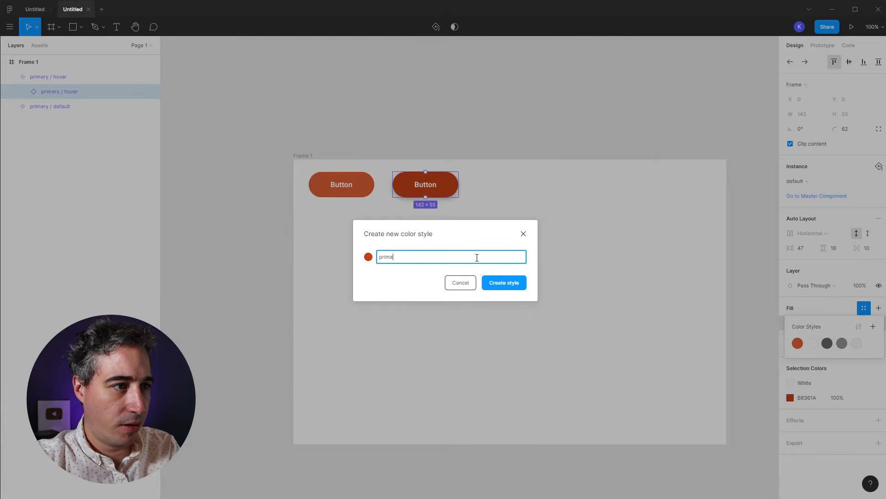
pyautogui.write('ry - dark')
pyautogui.press('Return')
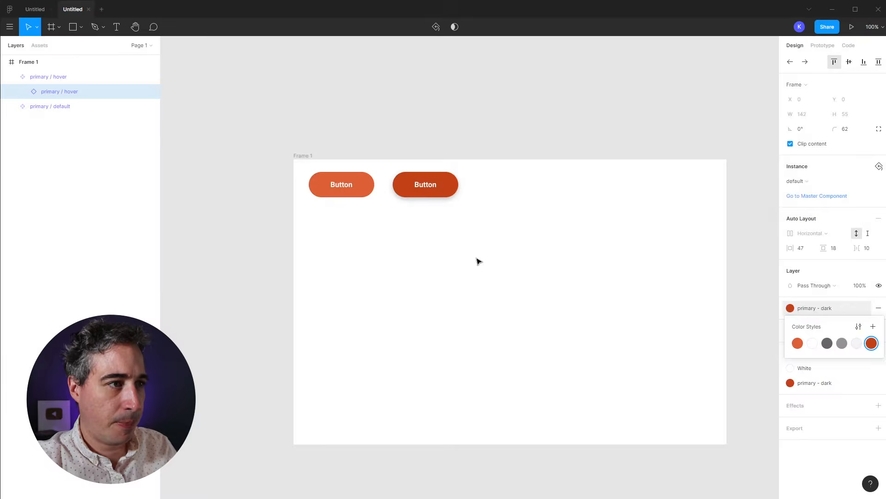
pyautogui.click(574, 315)
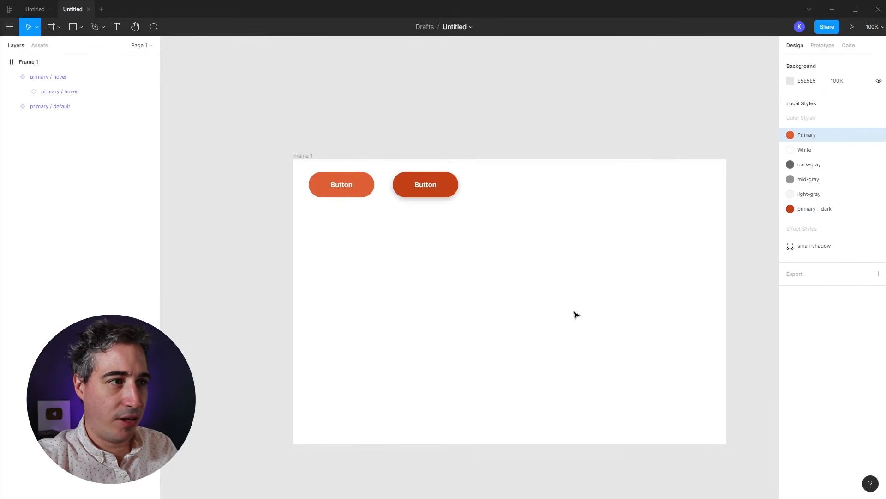
# Step: Give the default button 40 px side padding, making both buttons 128 × 55
pyautogui.doubleClick(451, 181)
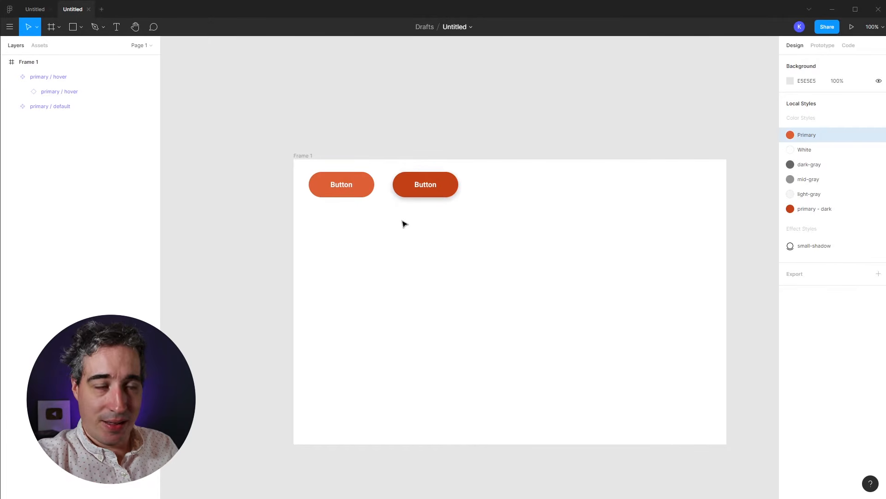
pyautogui.moveTo(425, 184); pyautogui.dragTo(480, 185)
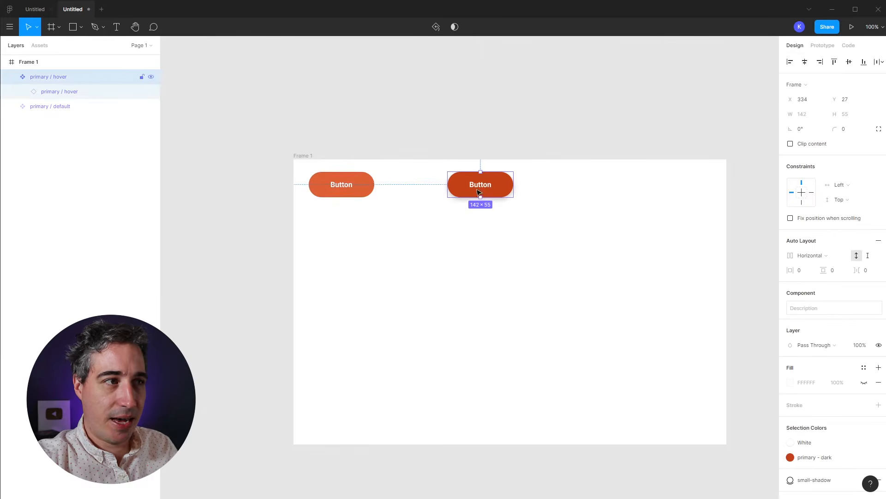
pyautogui.click(336, 193)
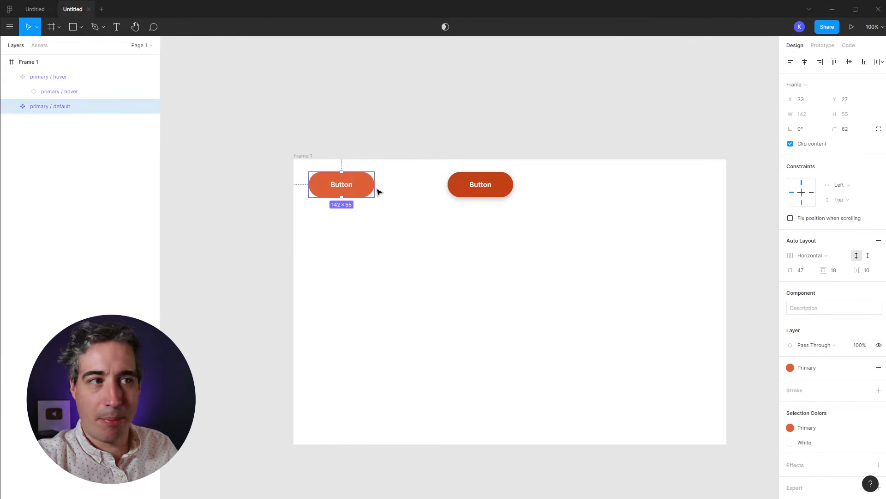
pyautogui.moveTo(792, 271); pyautogui.dragTo(820, 274)
pyautogui.click(568, 295)
pyautogui.click(348, 187)
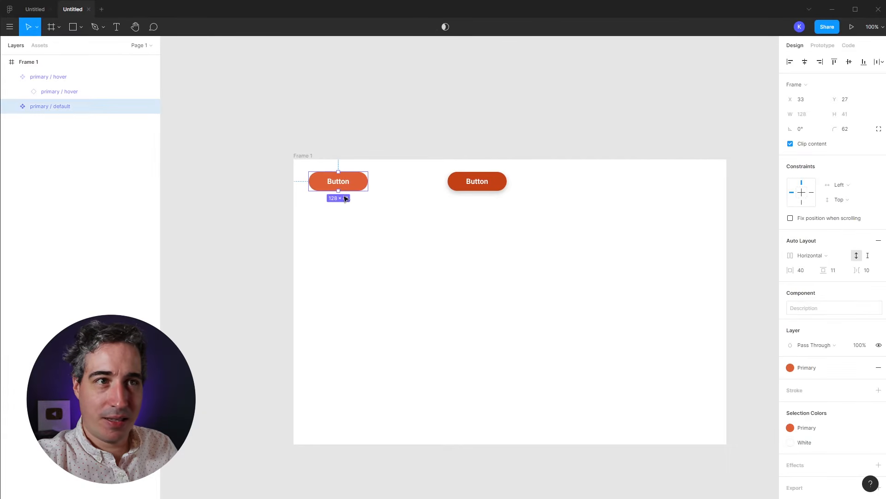
pyautogui.hotkey('ctrl', 'z')
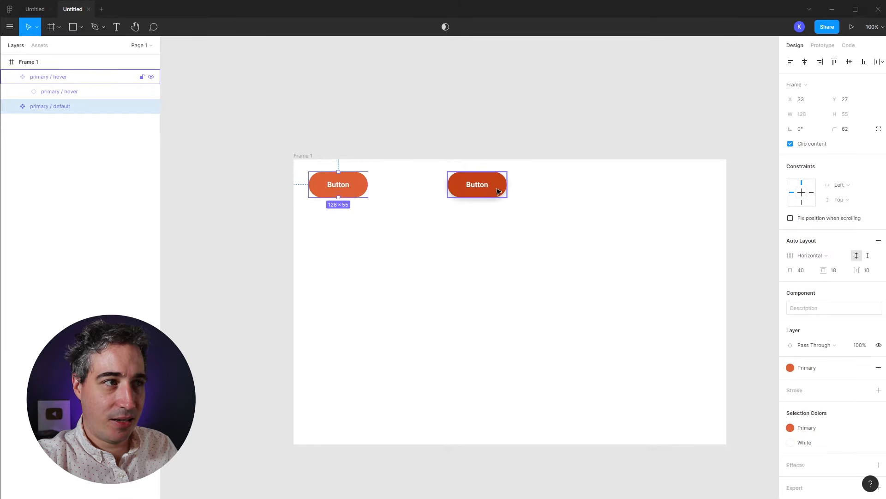
# Step: Move the hover button left to X 201, close beside the default button
pyautogui.click(501, 187)
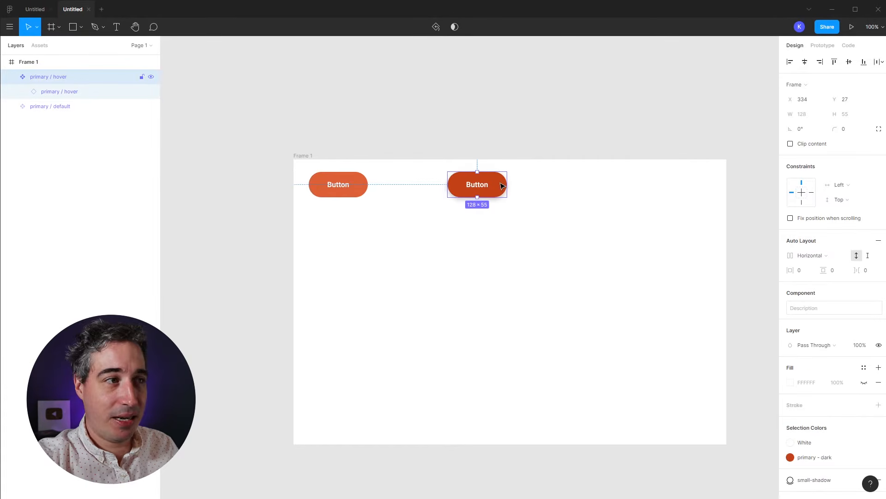
pyautogui.moveTo(503, 185); pyautogui.dragTo(455, 185)
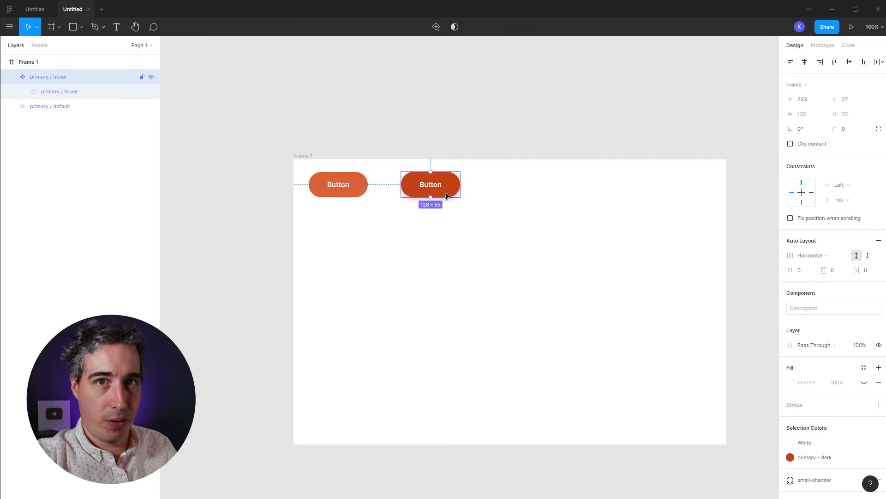
pyautogui.moveTo(446, 196); pyautogui.dragTo(434, 192)
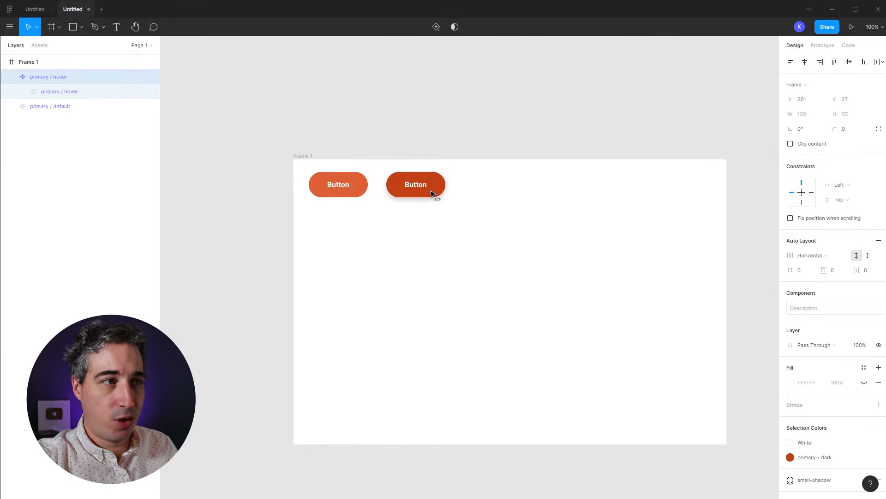
pyautogui.click(377, 204)
pyautogui.click(355, 190)
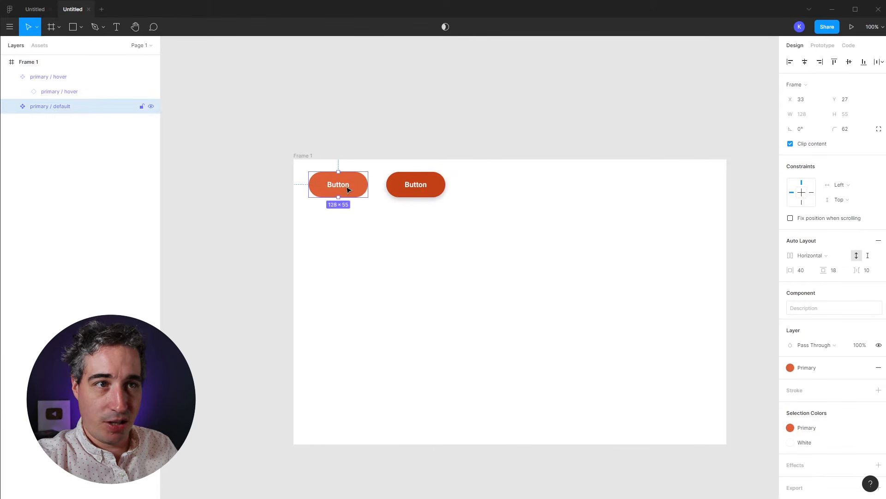
pyautogui.click(58, 81)
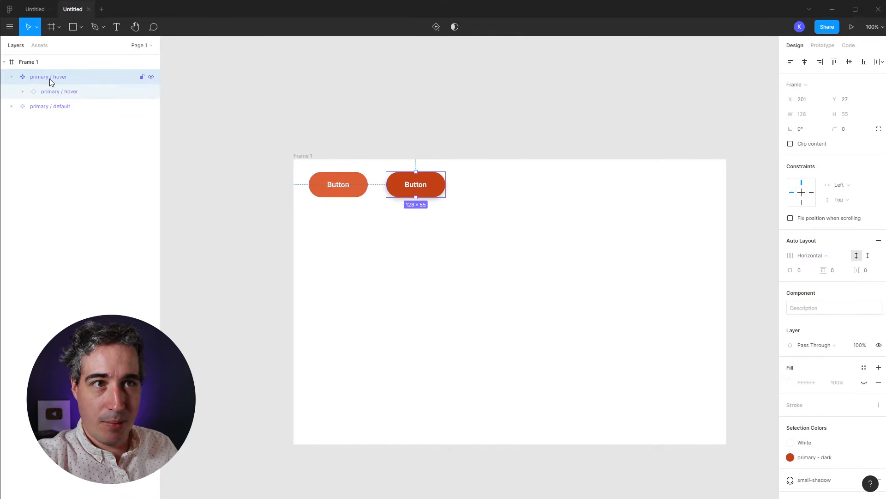
# Step: Rename the nested instance layer from 'primary / hover' to 'primary / default'
pyautogui.doubleClick(73, 92)
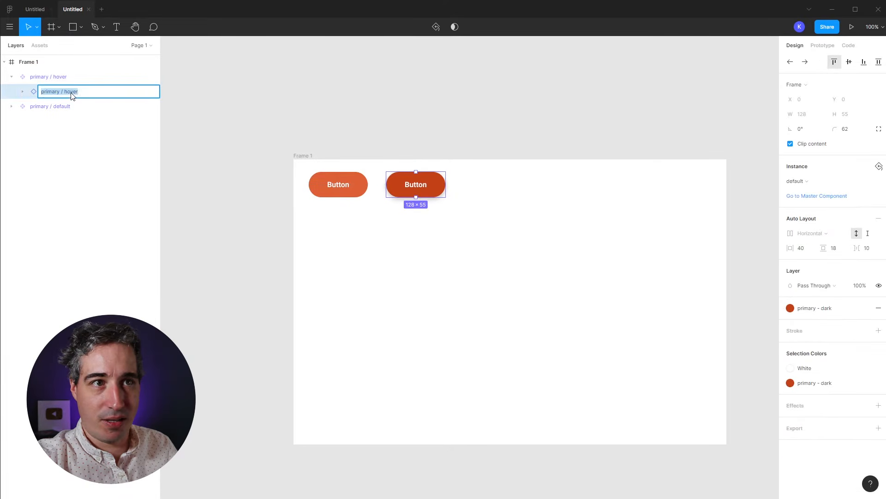
pyautogui.doubleClick(72, 92)
pyautogui.write('defau')
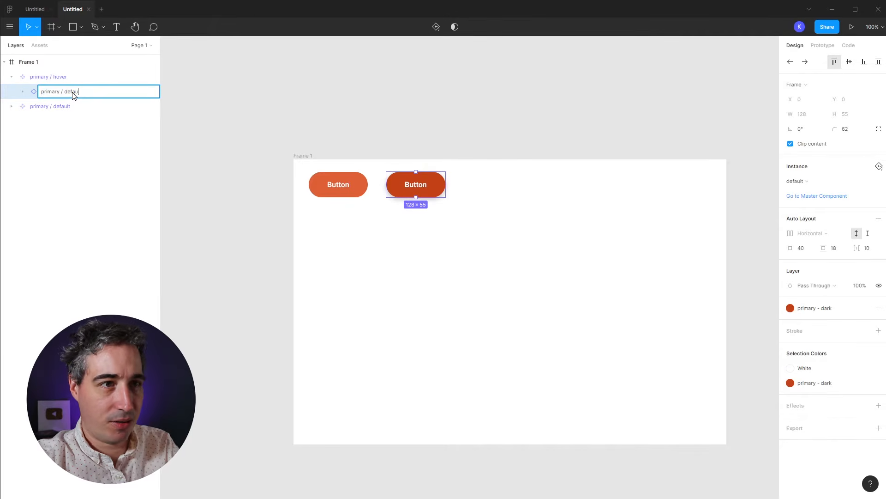
pyautogui.write('lt')
pyautogui.press('Return')
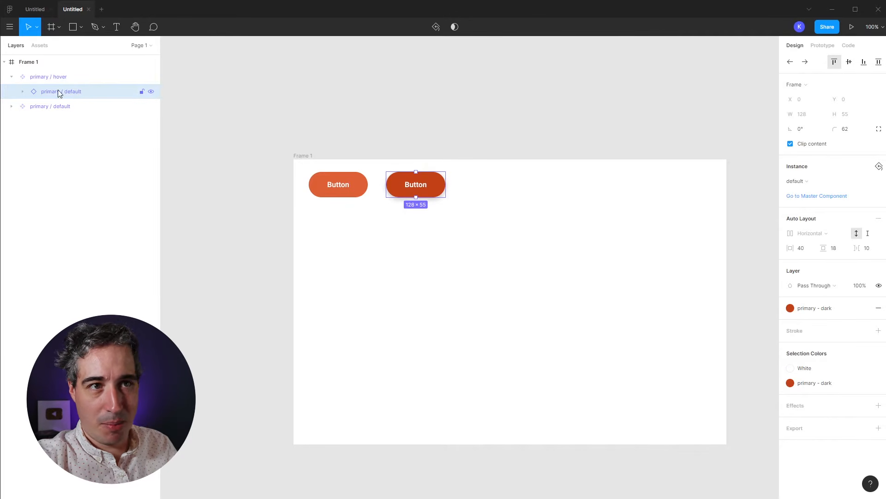
# Step: Collapse the primary / hover component's layer tree in the Layers panel
pyautogui.click(52, 78)
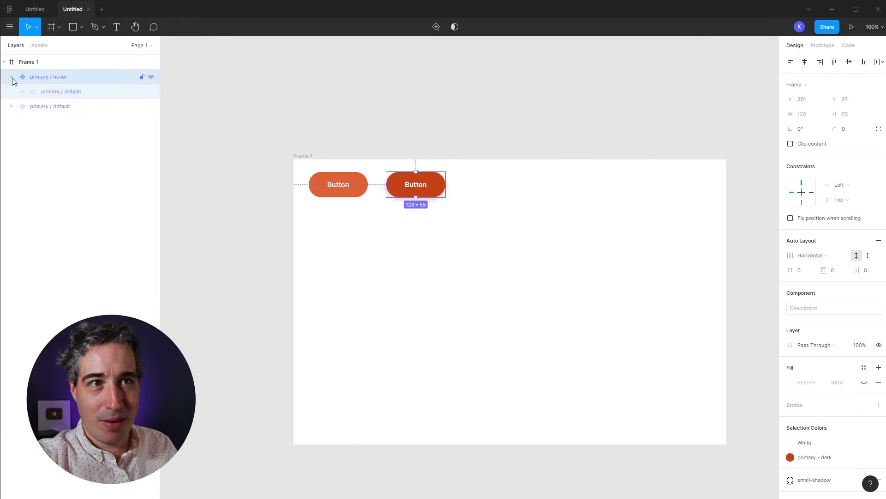
pyautogui.click(12, 77)
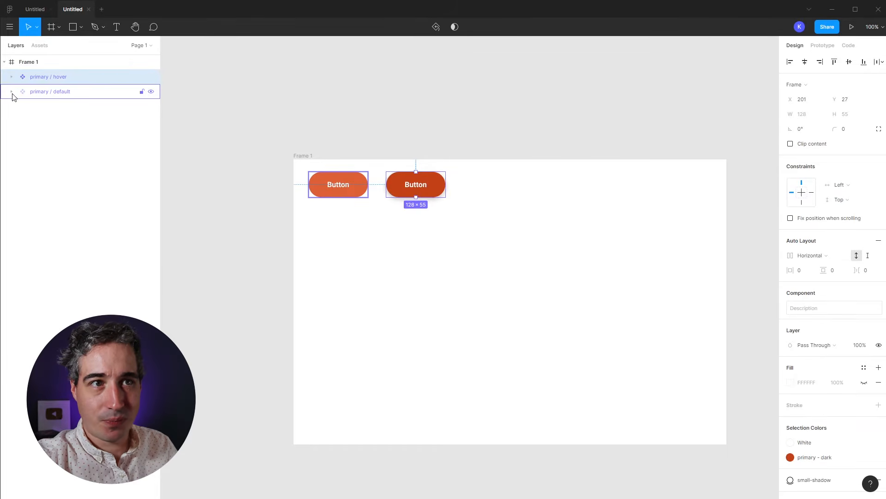
pyautogui.click(45, 95)
pyautogui.click(63, 81)
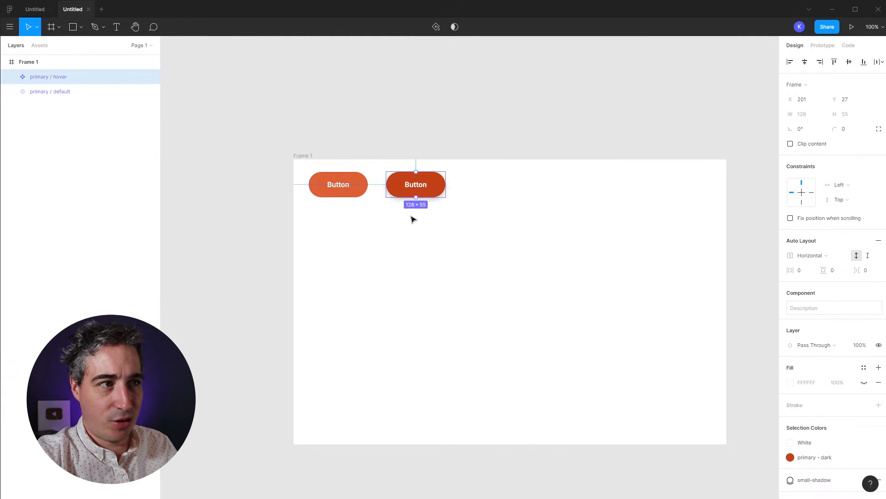
pyautogui.click(478, 288)
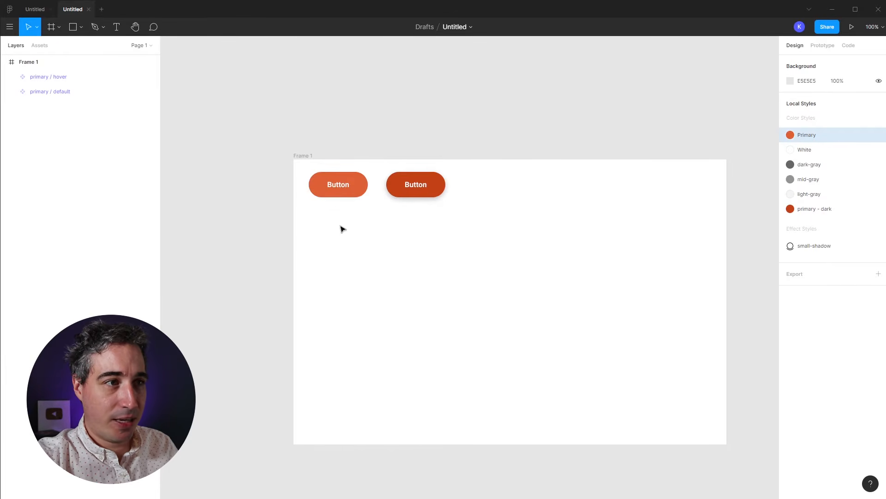
# Step: Duplicate the button below and give it no fill and a 3 px Primary orange border
pyautogui.moveTo(341, 184); pyautogui.dragTo(340, 234)
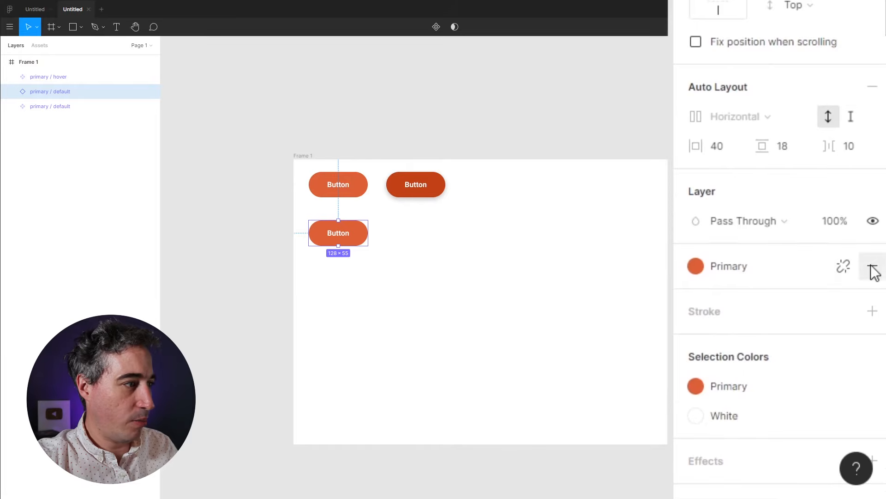
pyautogui.click(873, 268)
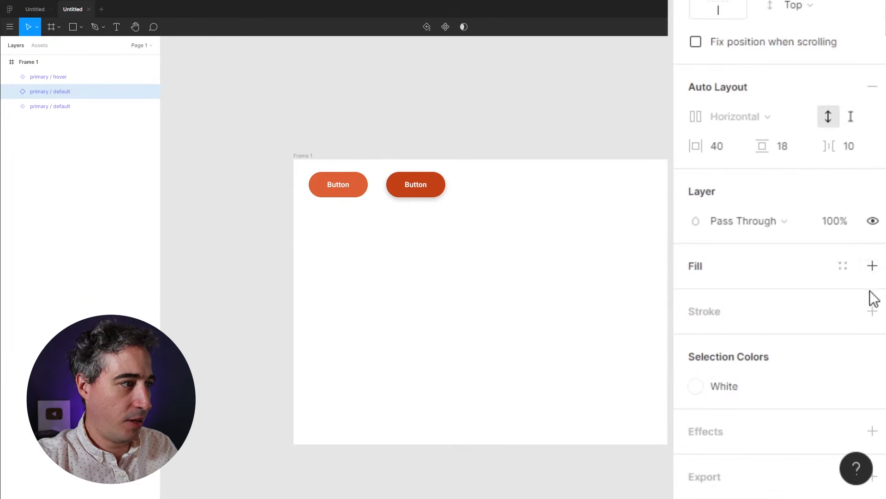
pyautogui.click(872, 316)
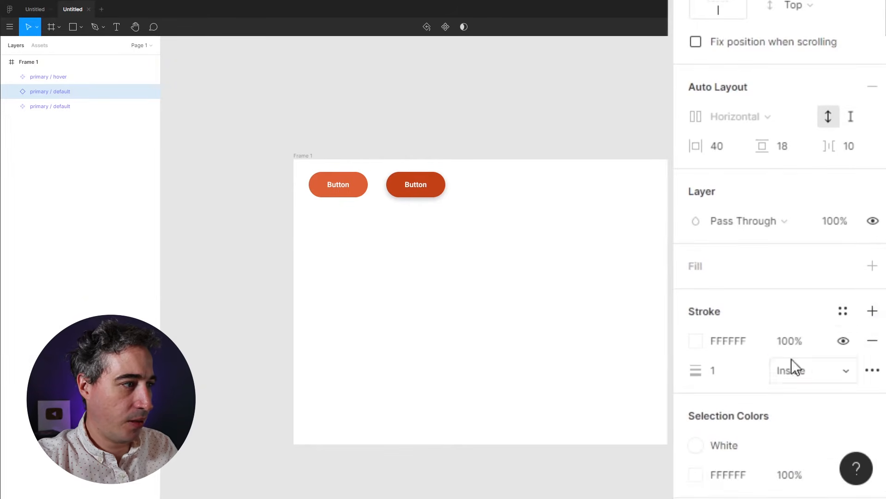
pyautogui.click(697, 342)
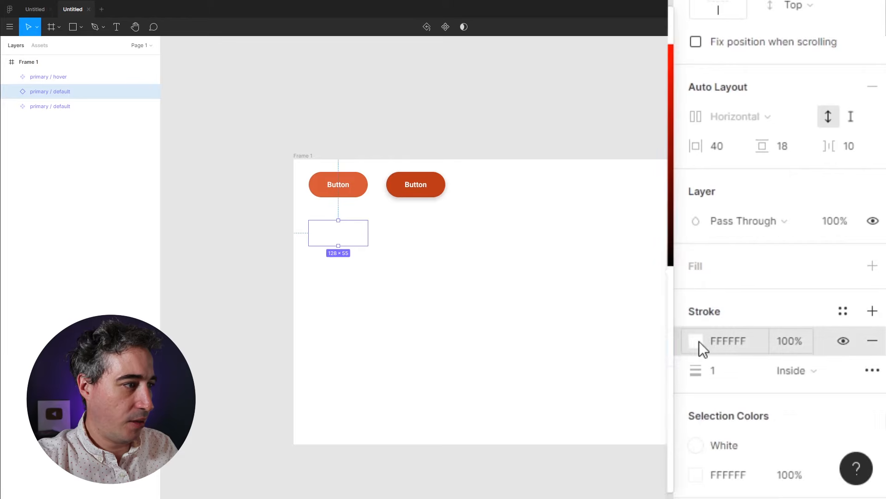
pyautogui.click(836, 322)
pyautogui.click(710, 381)
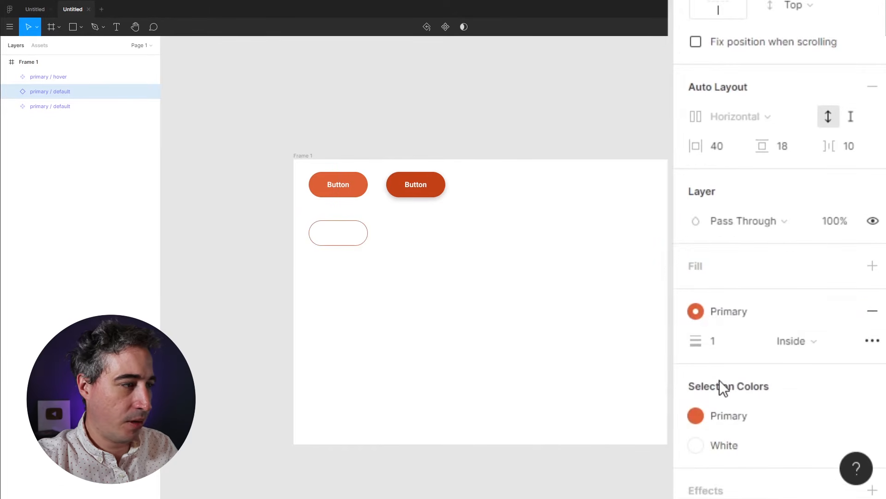
pyautogui.click(726, 341)
pyautogui.write('3')
pyautogui.press('Return')
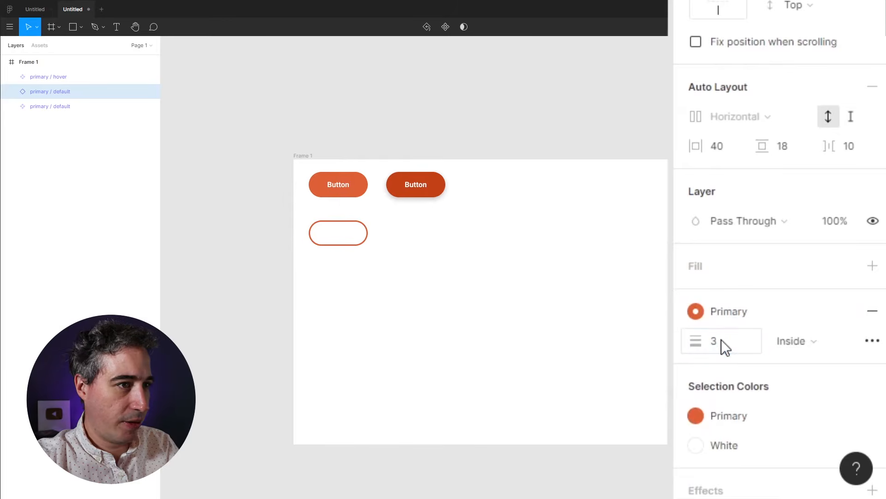
# Step: Make the label text Primary orange and turn the outlined button into a main component
pyautogui.doubleClick(339, 233)
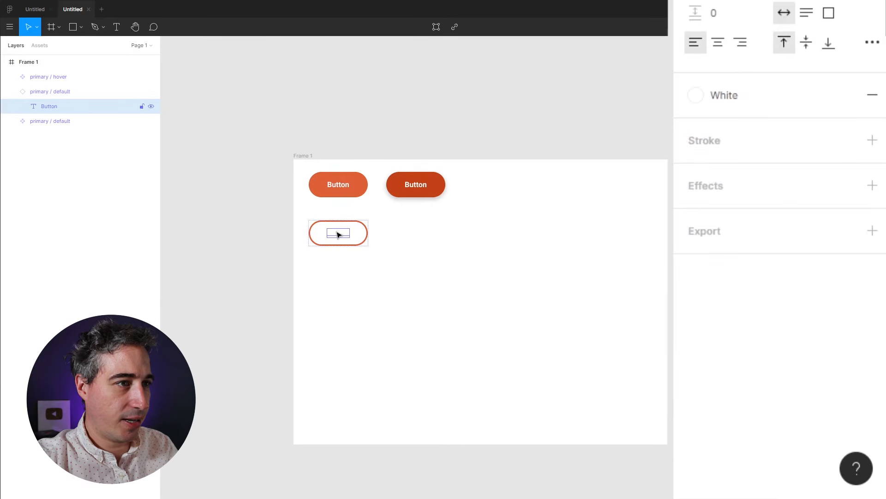
pyautogui.click(692, 98)
pyautogui.click(709, 160)
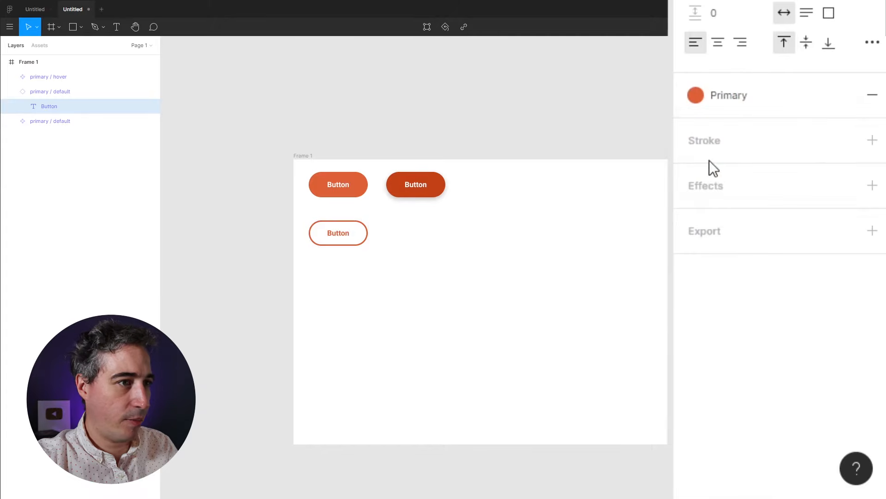
pyautogui.click(409, 284)
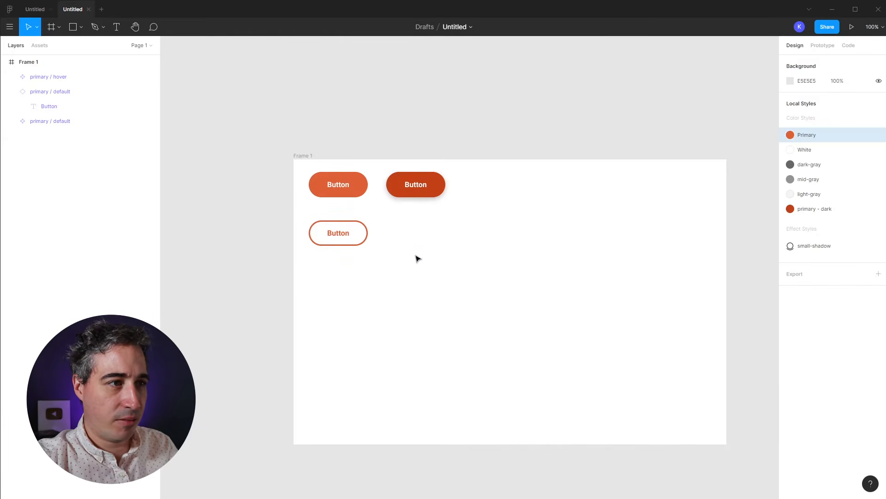
pyautogui.click(340, 240)
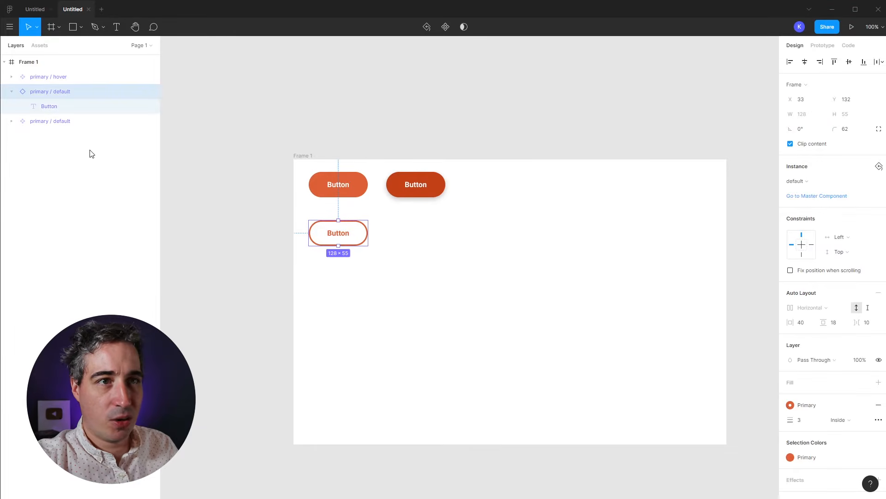
pyautogui.click(446, 28)
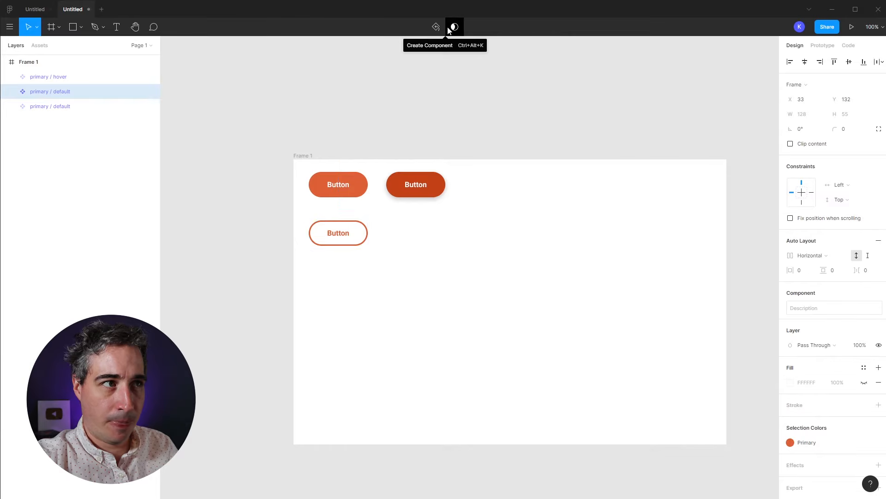
# Step: Rename the component to outline / default and move it below primary / default in Layers
pyautogui.doubleClick(41, 97)
pyautogui.doubleClick(40, 96)
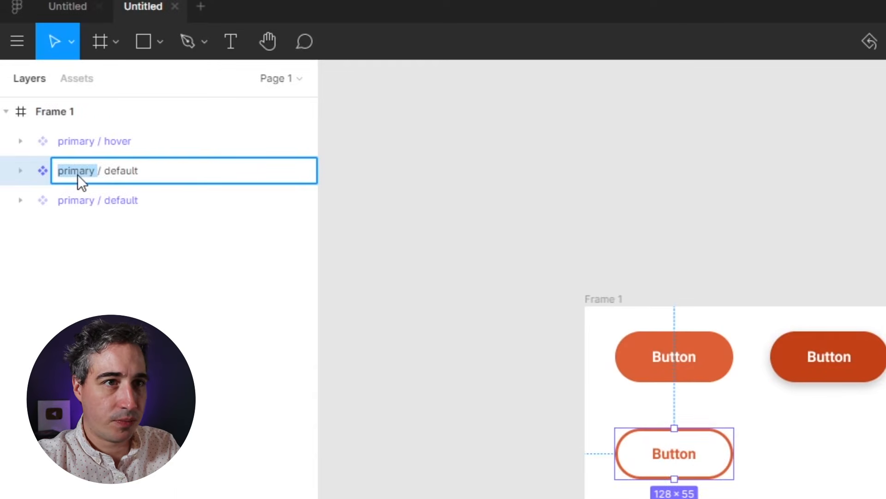
pyautogui.write('outline')
pyautogui.press('Return')
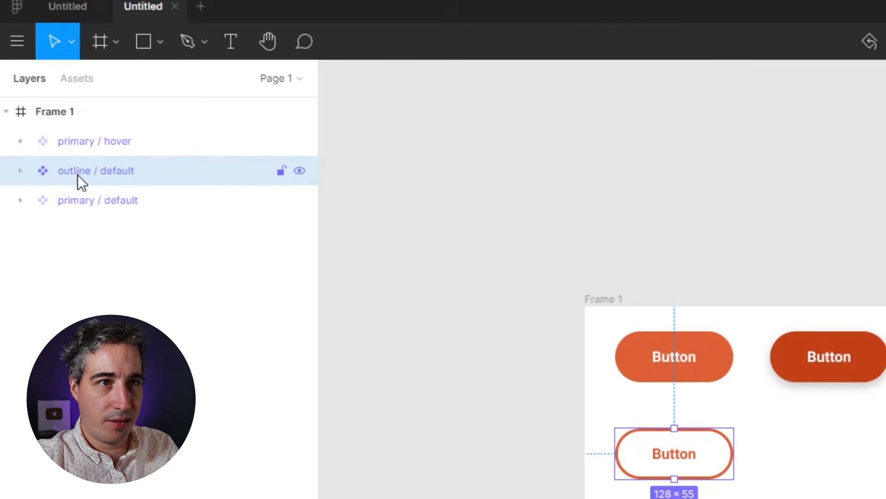
pyautogui.moveTo(39, 167); pyautogui.dragTo(94, 200)
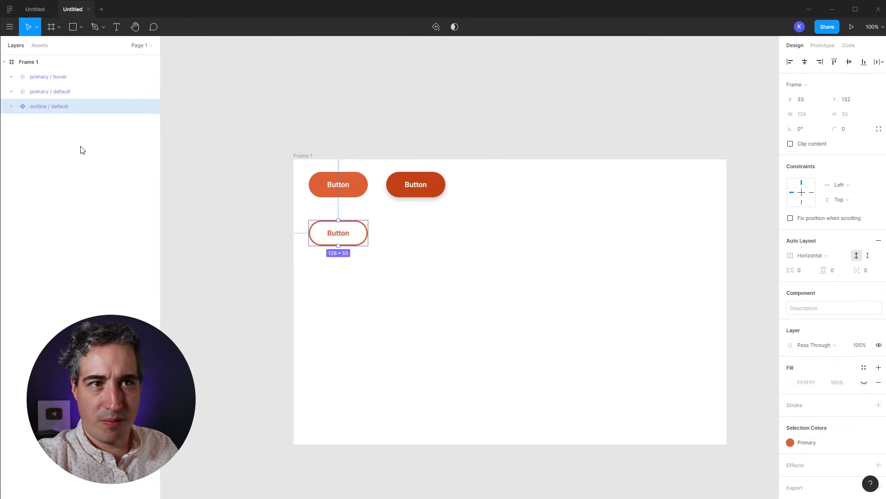
# Step: Place a copy of the outline button to its right
pyautogui.click(307, 280)
pyautogui.click(341, 234)
pyautogui.moveTo(334, 234); pyautogui.dragTo(421, 230)
pyautogui.click(364, 299)
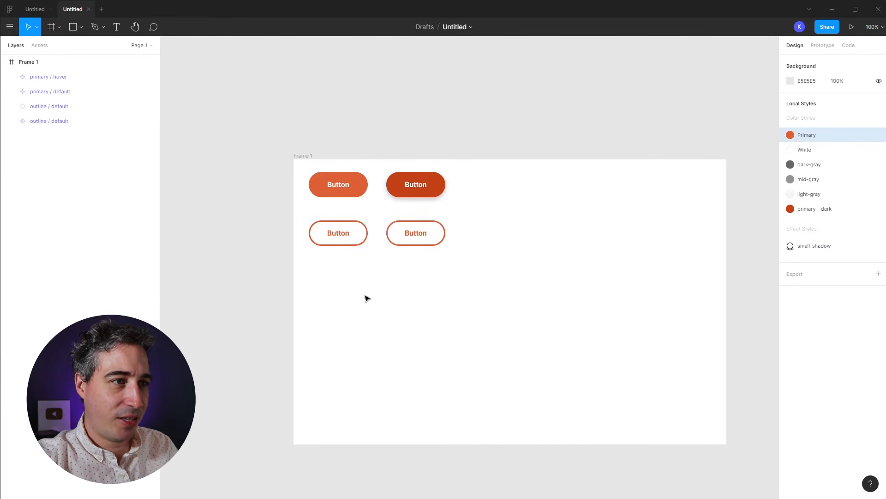
pyautogui.click(417, 240)
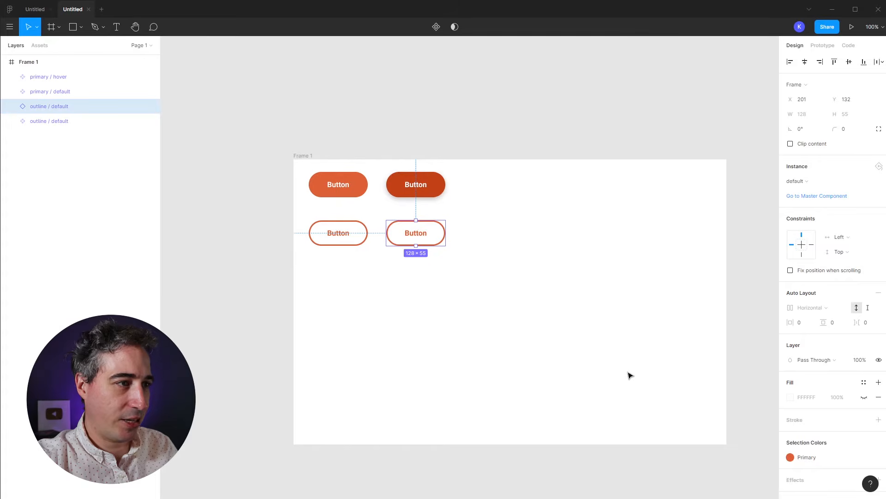
pyautogui.scroll(-1, 854, 461)
pyautogui.click(864, 446)
pyautogui.click(819, 480)
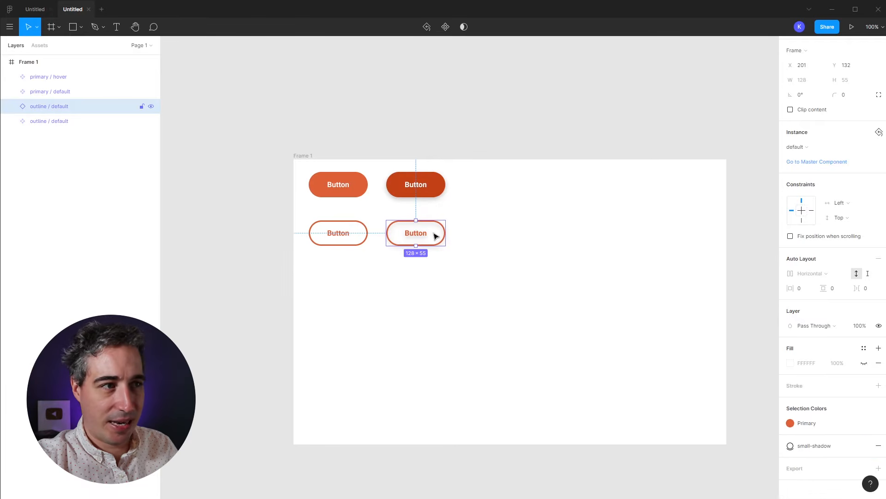
pyautogui.hotkey('ctrl', 'z')
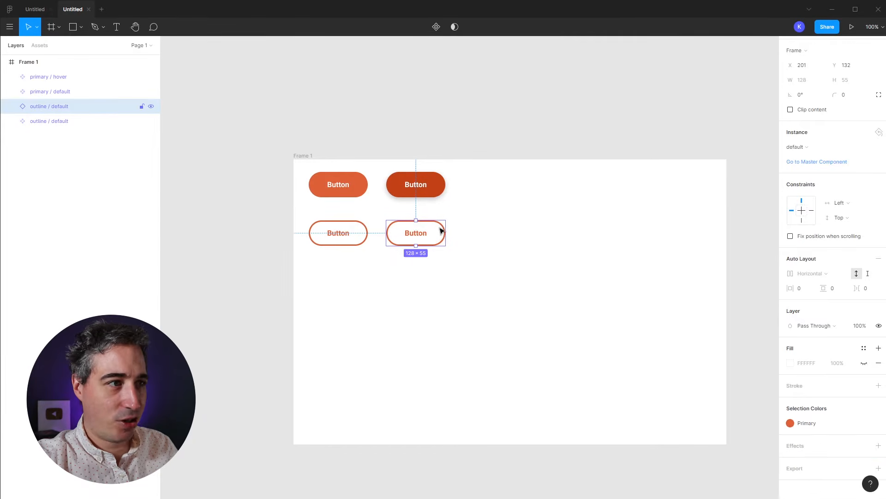
# Step: Fill the copy's nested button with White and give the copy the small-shadow effect
pyautogui.doubleClick(442, 229)
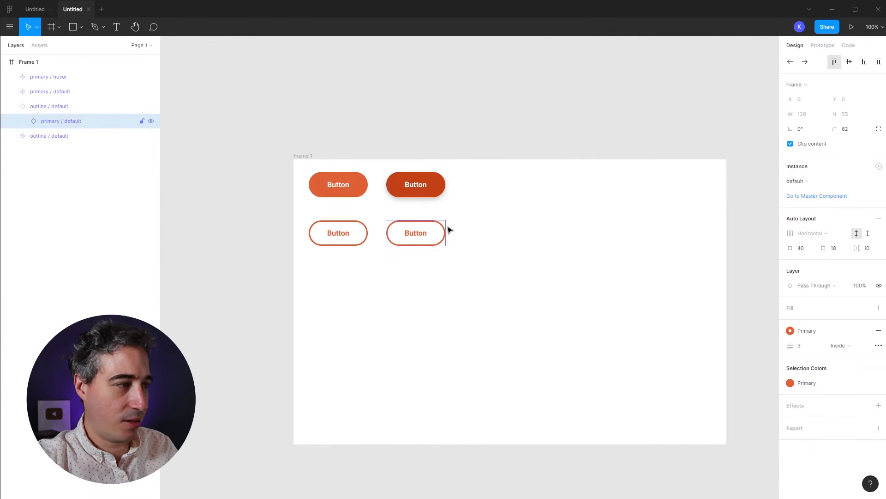
pyautogui.moveTo(821, 310)
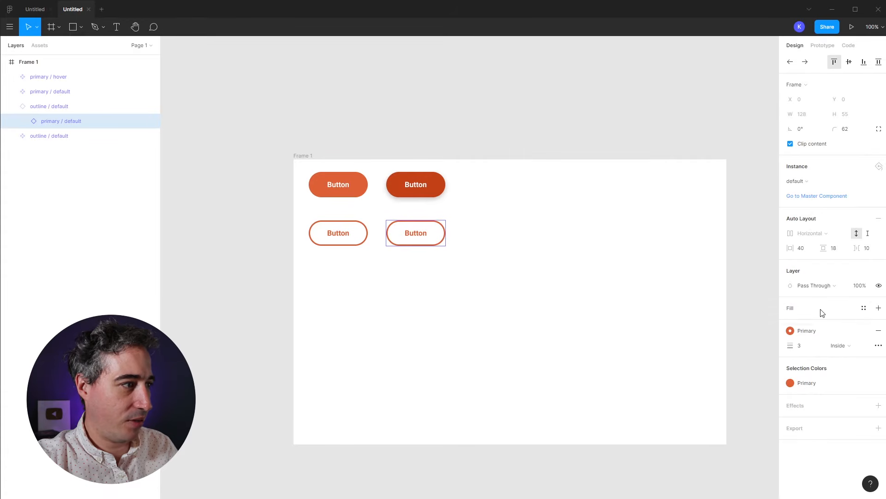
pyautogui.click(864, 308)
pyautogui.click(815, 343)
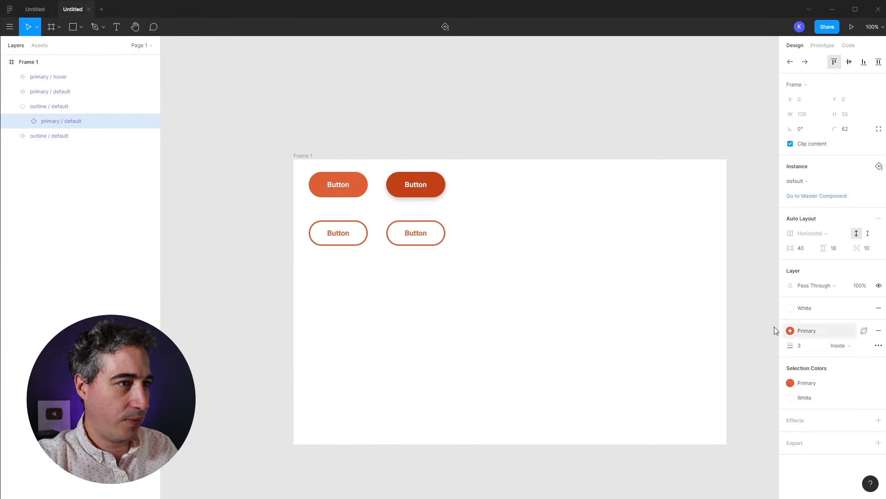
pyautogui.click(434, 234)
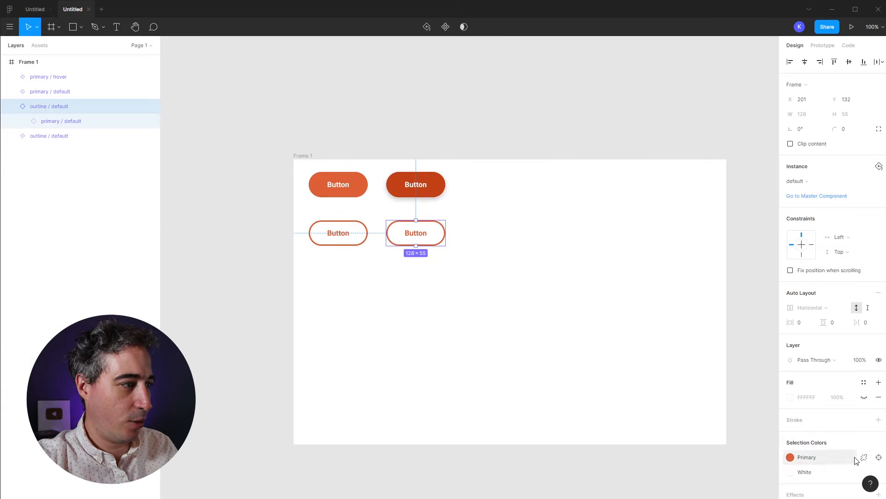
pyautogui.scroll(-2, 855, 460)
pyautogui.click(864, 445)
pyautogui.click(814, 482)
# Step: Make the shadowed copy a main component named outline / hover
pyautogui.click(513, 291)
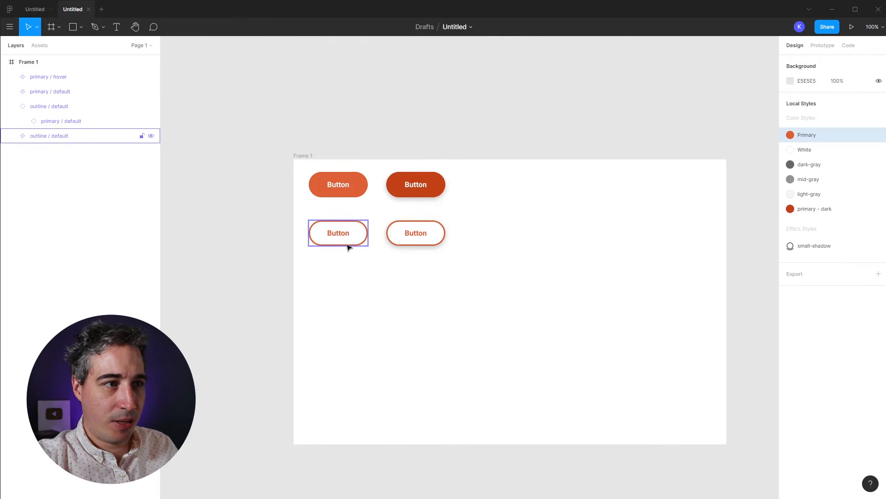
pyautogui.click(405, 244)
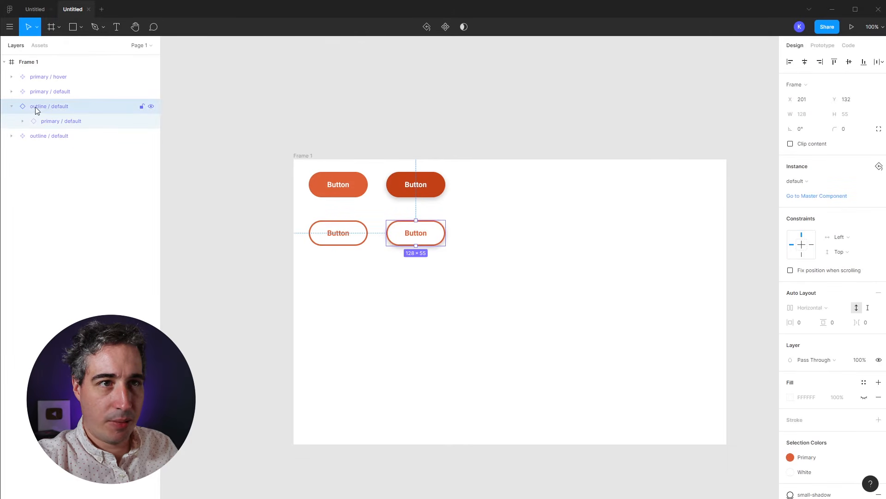
pyautogui.click(12, 107)
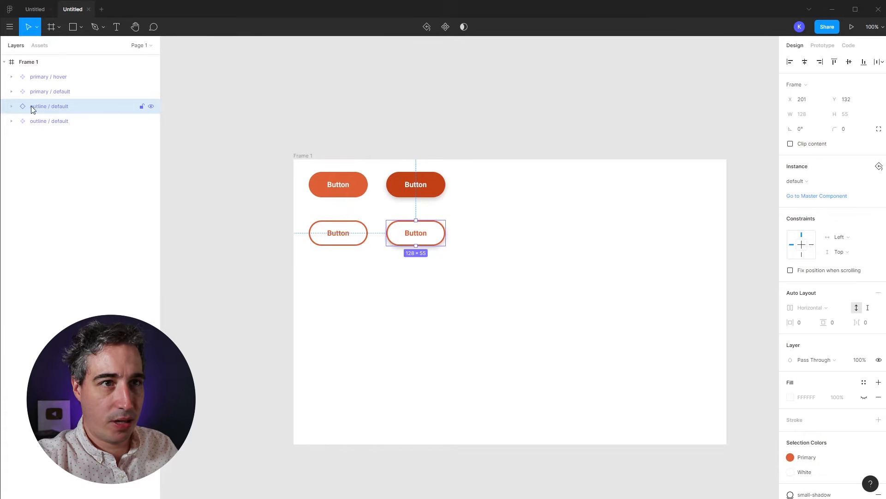
pyautogui.click(446, 27)
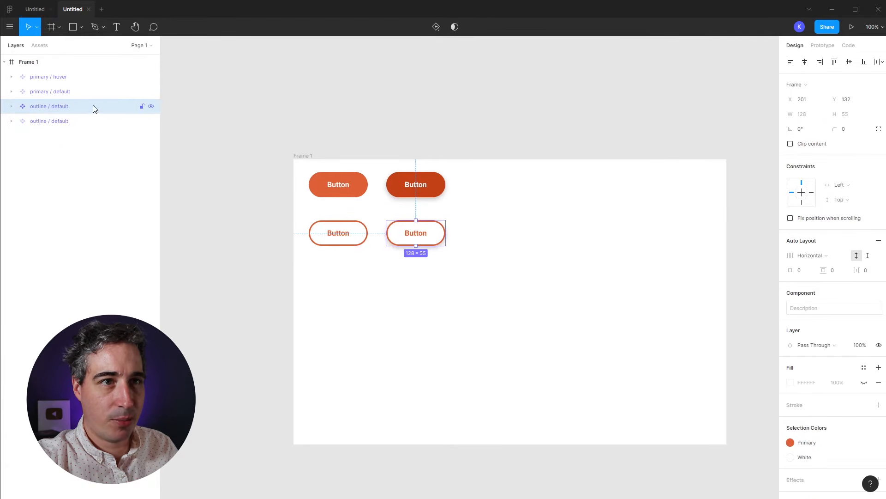
pyautogui.doubleClick(60, 106)
pyautogui.write('hover')
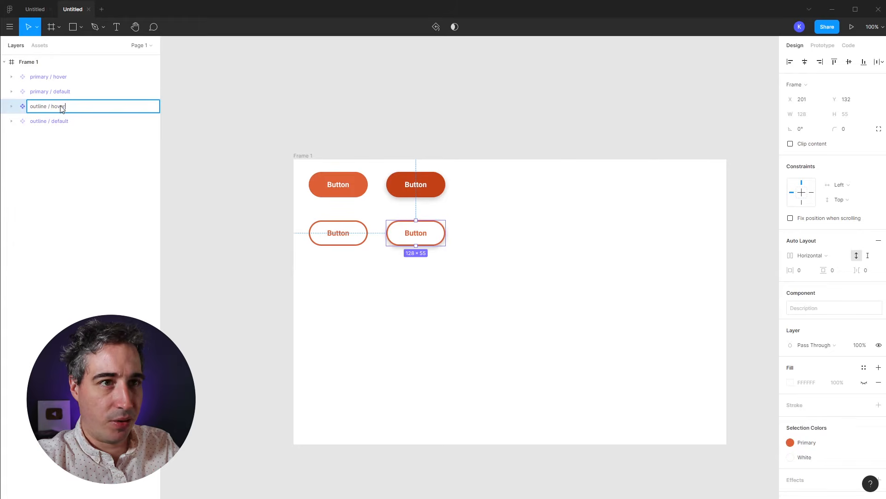
pyautogui.press('Return')
pyautogui.click(500, 193)
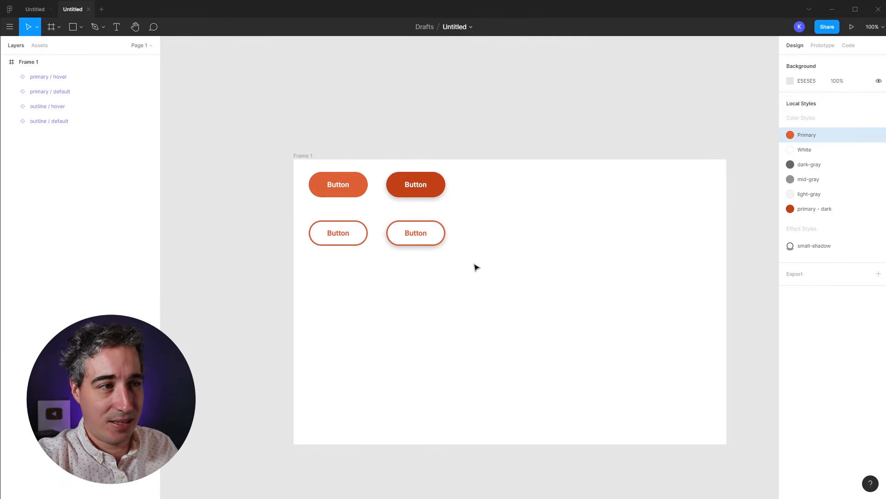
# Step: Set the primary / default button's horizontal padding to 46
pyautogui.moveTo(473, 272); pyautogui.dragTo(338, 231)
pyautogui.click(423, 257)
pyautogui.click(356, 181)
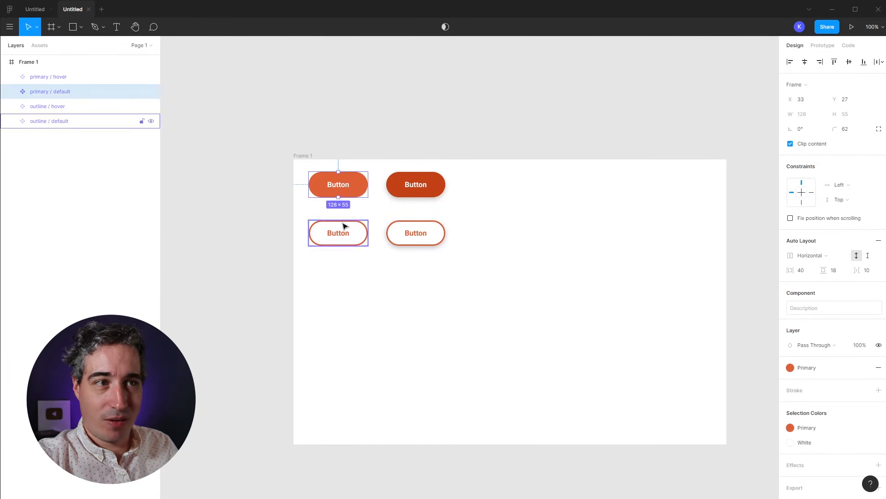
pyautogui.click(11, 92)
pyautogui.click(11, 91)
pyautogui.click(12, 107)
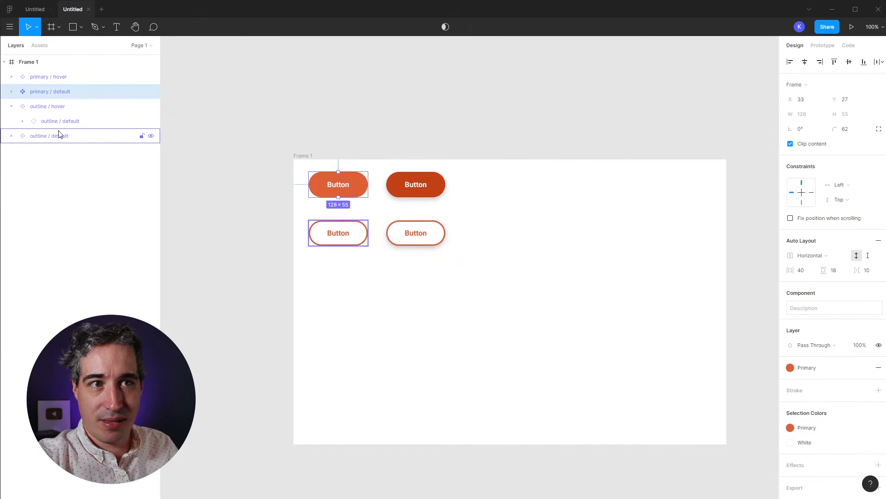
pyautogui.click(11, 107)
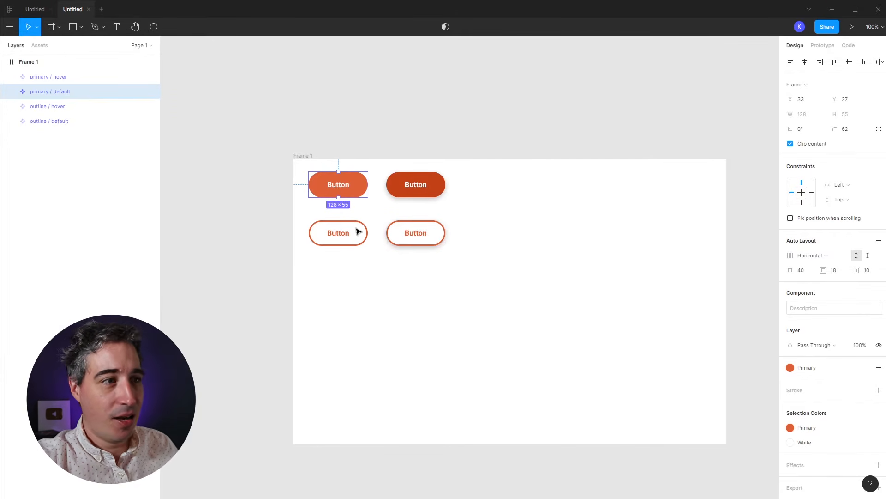
pyautogui.click(376, 222)
pyautogui.click(351, 195)
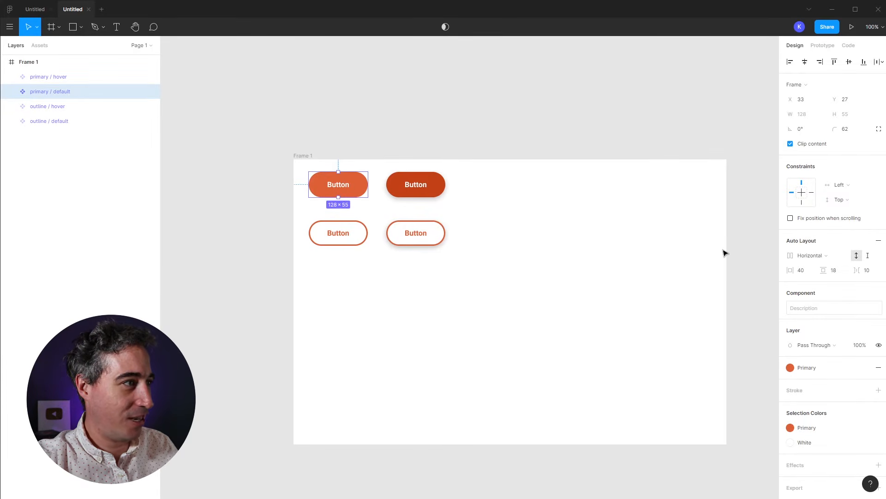
pyautogui.click(802, 270)
pyautogui.write('46')
pyautogui.press('Return')
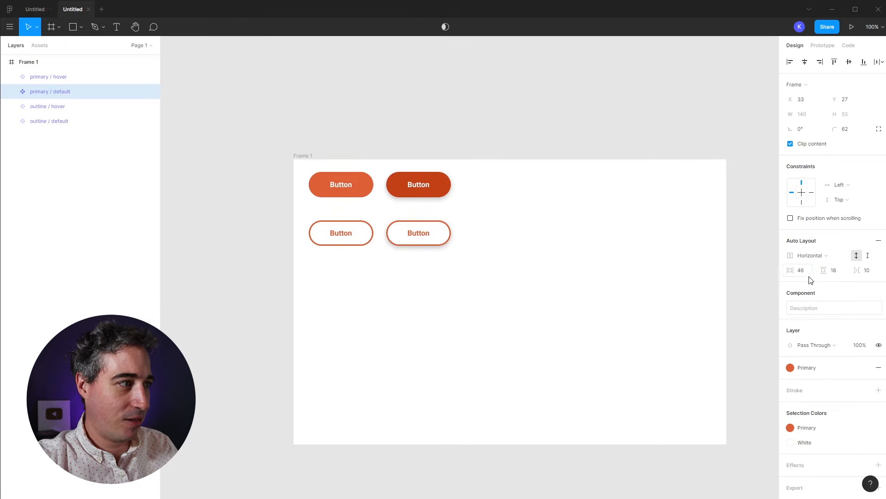
# Step: Tighten the padding to a 124 × 53 button and move both outline buttons up beneath it
pyautogui.moveTo(820, 271); pyautogui.dragTo(823, 272)
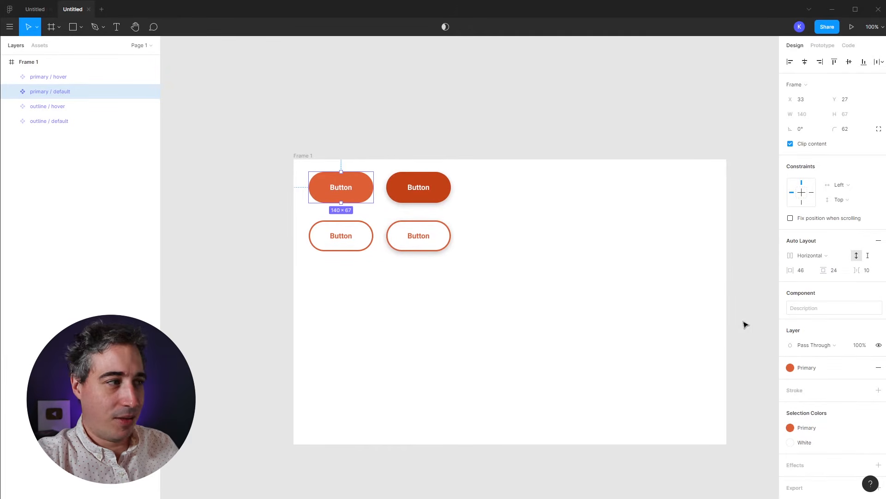
pyautogui.moveTo(792, 270); pyautogui.dragTo(816, 274)
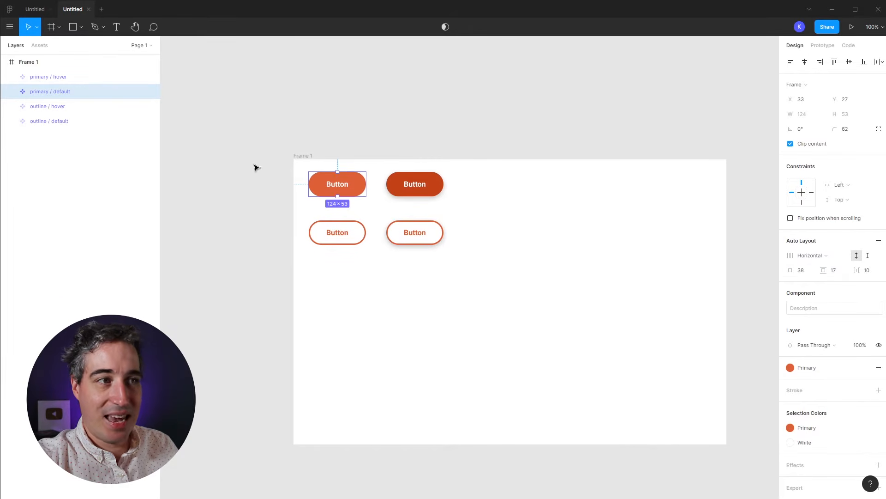
pyautogui.click(388, 325)
pyautogui.moveTo(445, 283); pyautogui.dragTo(344, 223)
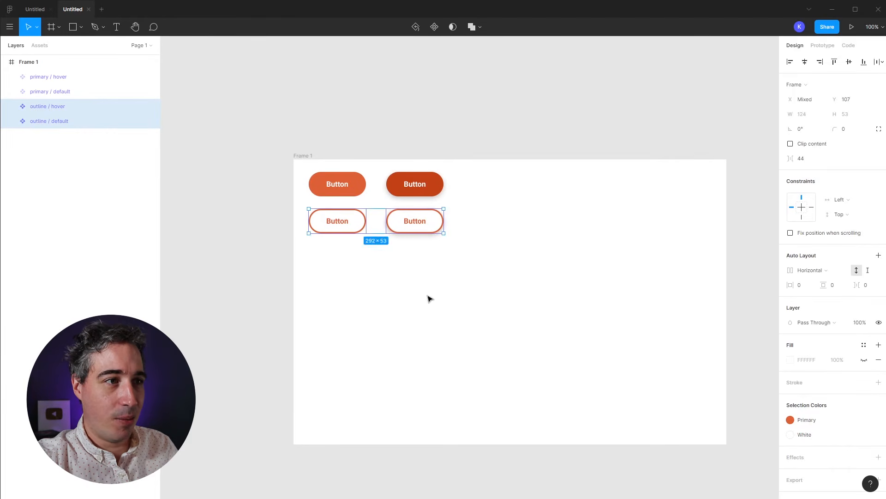
# Step: Set the primary label's letter case to uppercase so every button reads BUTTON
pyautogui.click(427, 297)
pyautogui.doubleClick(338, 187)
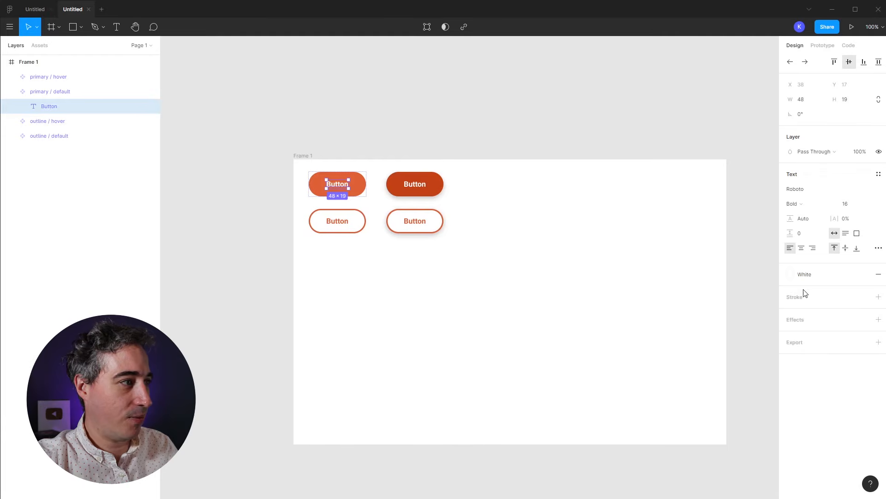
pyautogui.click(878, 248)
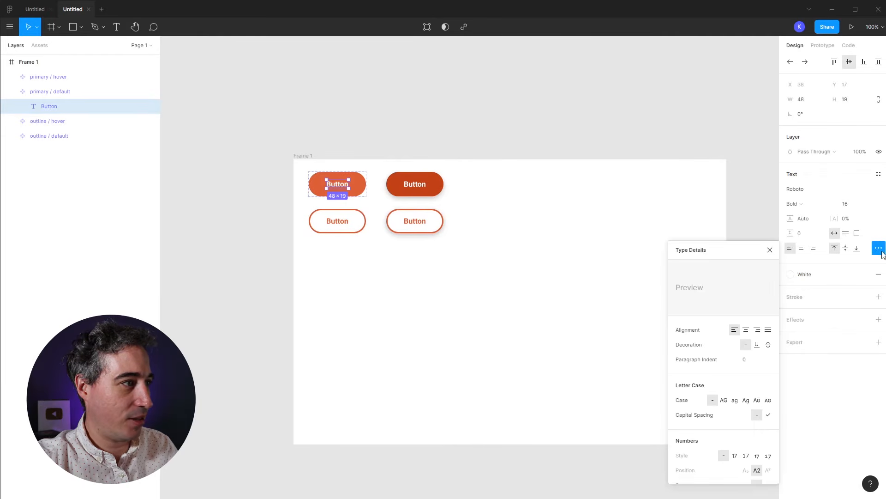
pyautogui.click(724, 400)
pyautogui.click(511, 362)
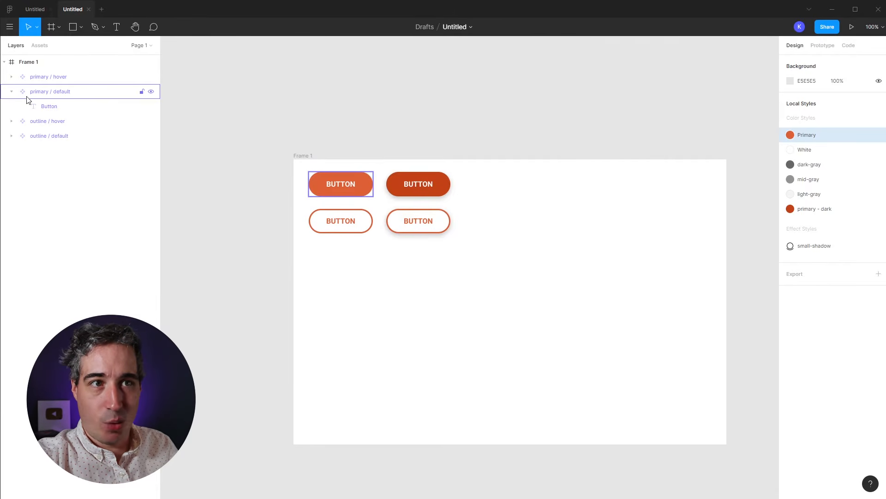
# Step: Rename Frame 1 to Buttons
pyautogui.click(11, 93)
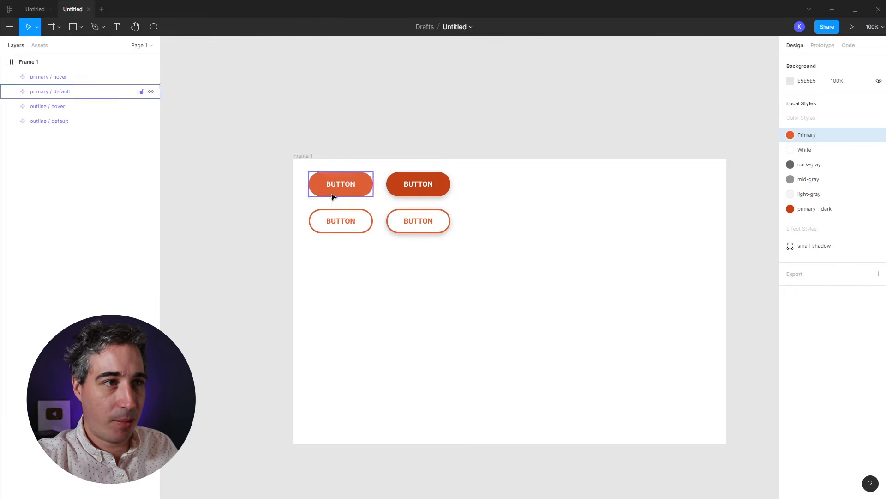
pyautogui.doubleClick(302, 158)
pyautogui.write('Button')
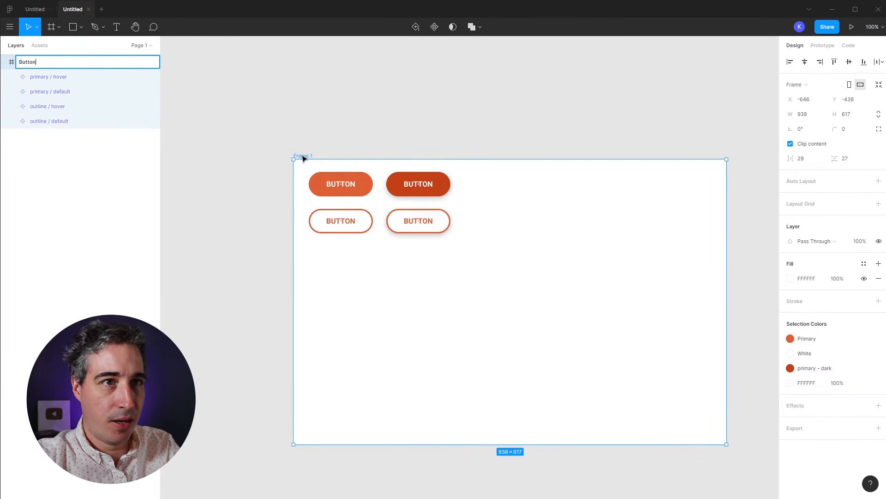
pyautogui.write('s')
pyautogui.press('Return')
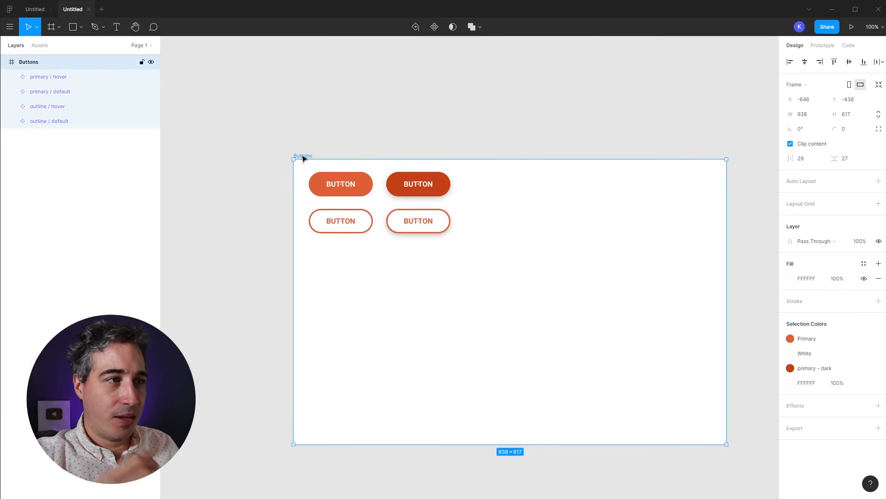
# Step: Rename Page 1 to Components and add a new page
pyautogui.click(144, 46)
pyautogui.doubleClick(27, 80)
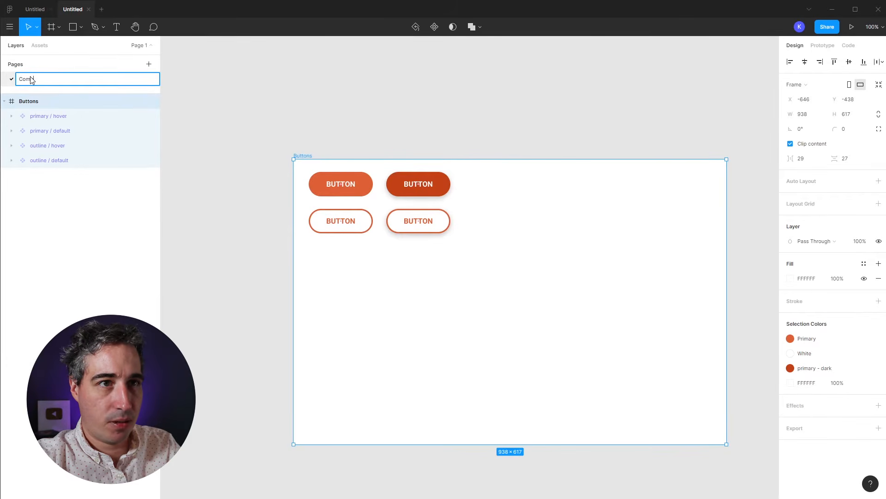
pyautogui.write('Compon')
pyautogui.press('BackSpace')
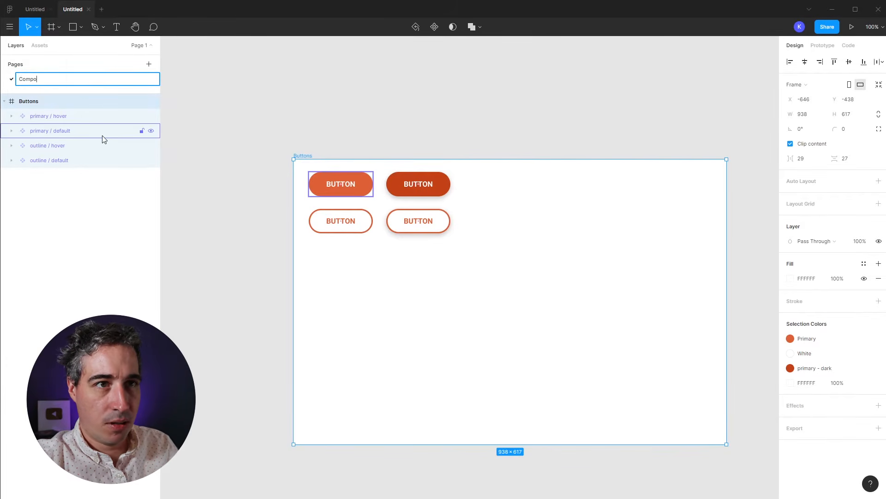
pyautogui.write('nents')
pyautogui.press('Return')
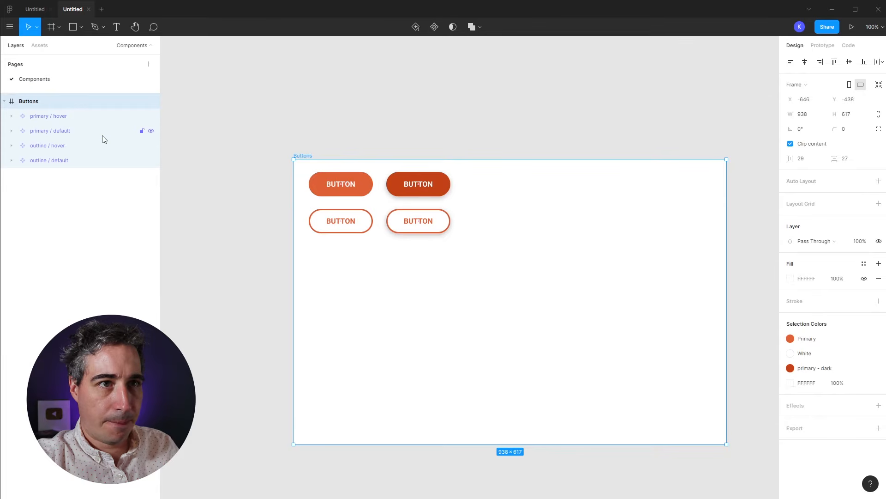
pyautogui.click(149, 64)
# Step: Name the new page Wireframe and add a 1440×1024 Desktop frame
pyautogui.write('Wireframe')
pyautogui.press('Return')
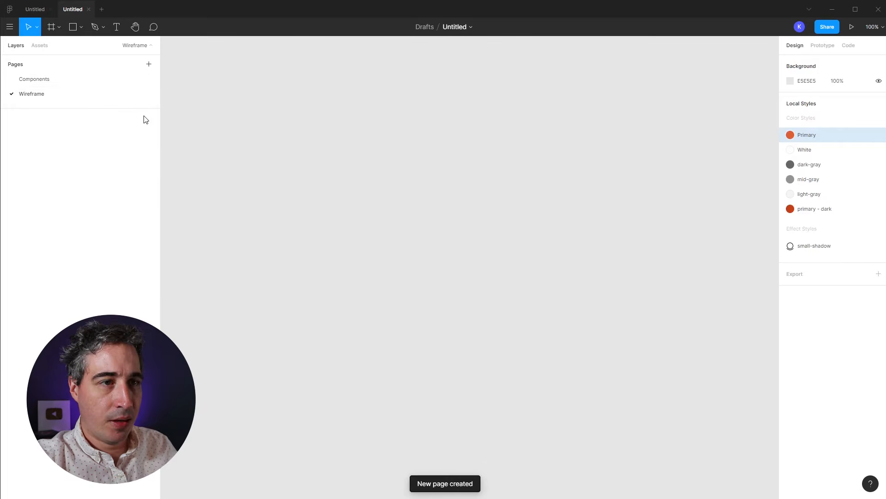
pyautogui.press('f')
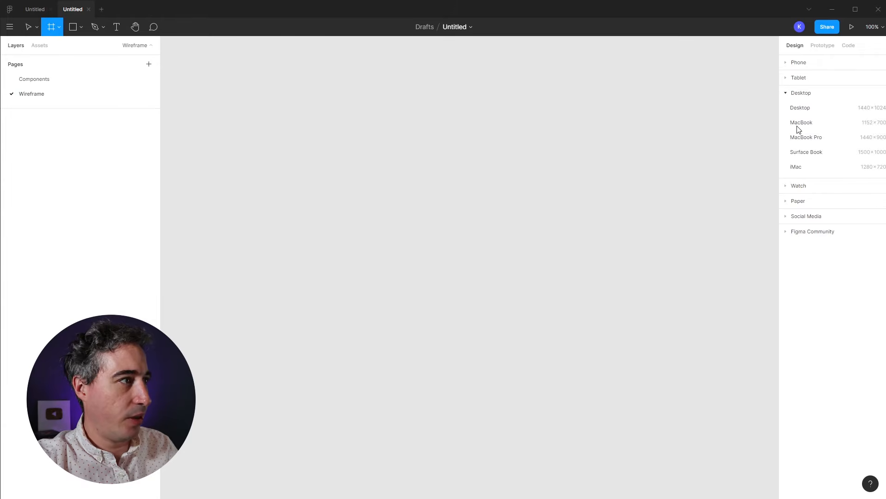
pyautogui.click(795, 111)
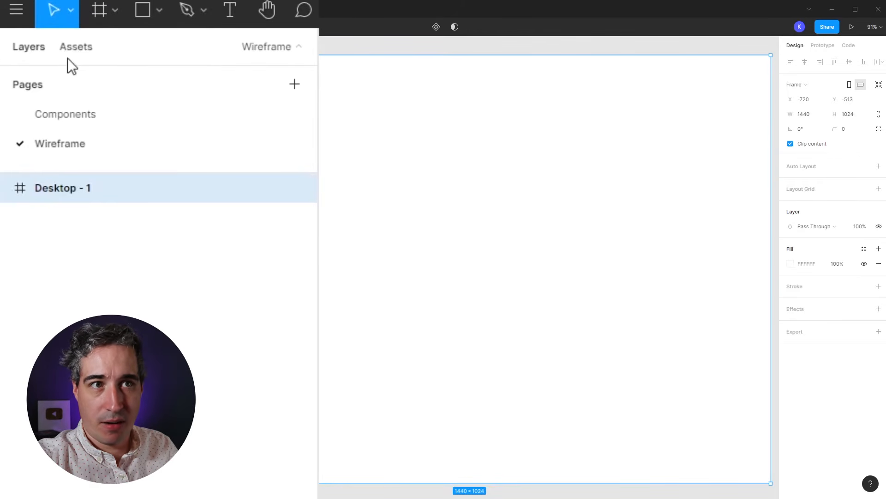
# Step: Expand Buttons > primary in the Assets panel and select Desktop - 1
pyautogui.click(65, 46)
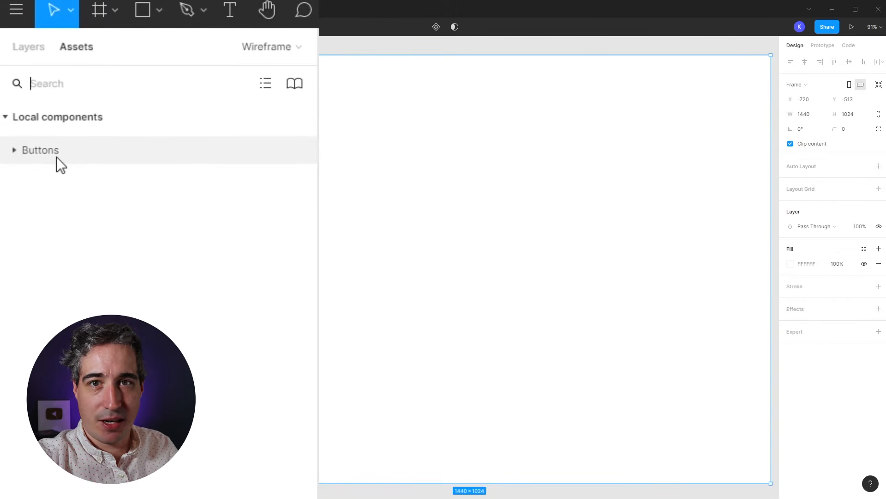
pyautogui.click(16, 152)
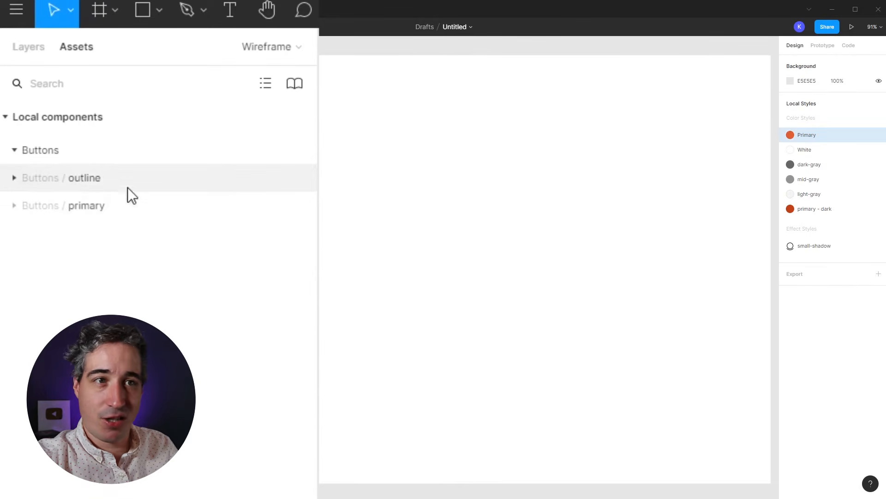
pyautogui.click(16, 209)
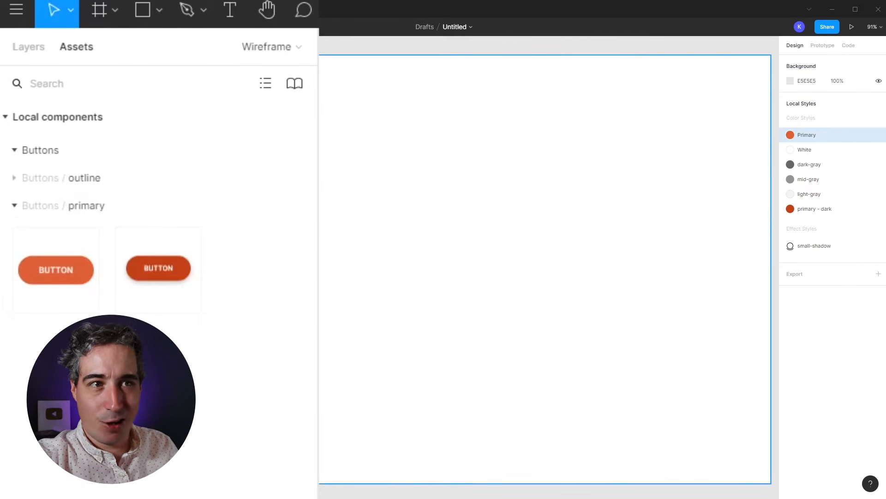
pyautogui.click(325, 204)
# Step: Add the heading 'A REALLY COOL PRODUCT' in bold orange inside the frame
pyautogui.press('t')
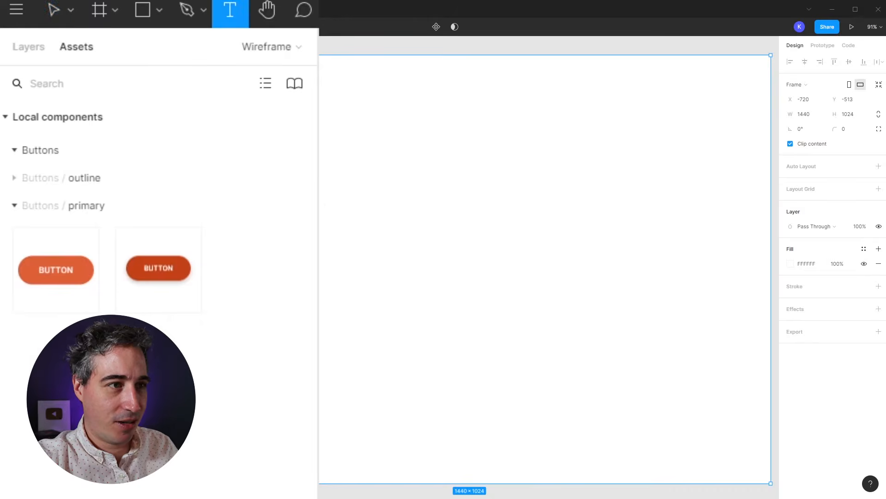
pyautogui.click(279, 149)
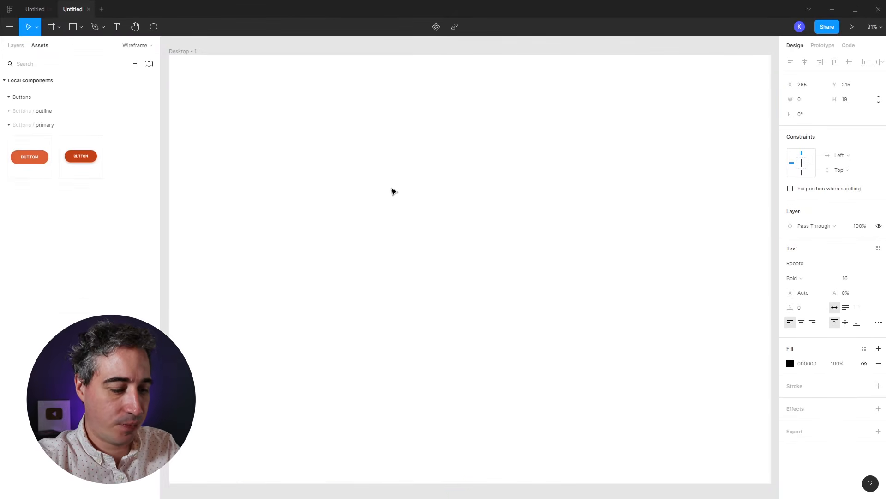
pyautogui.write('A REALLY CO')
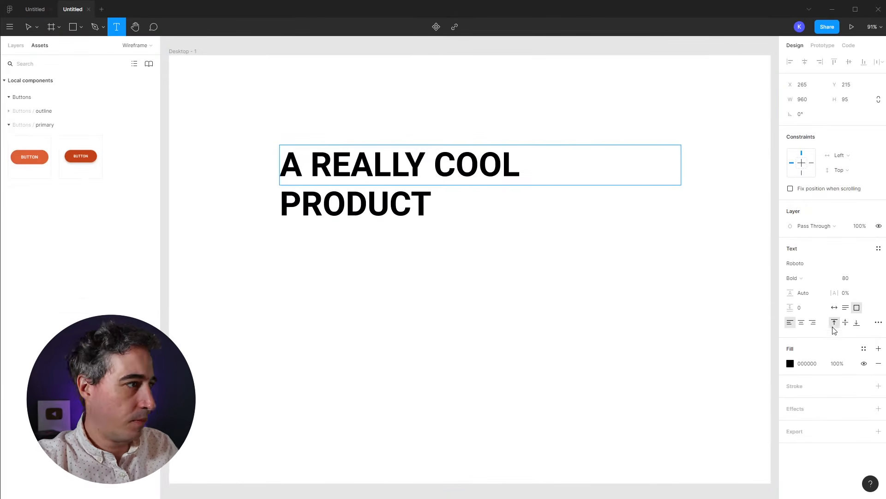
pyautogui.hotkey('ctrl', 'a')
pyautogui.click(795, 278)
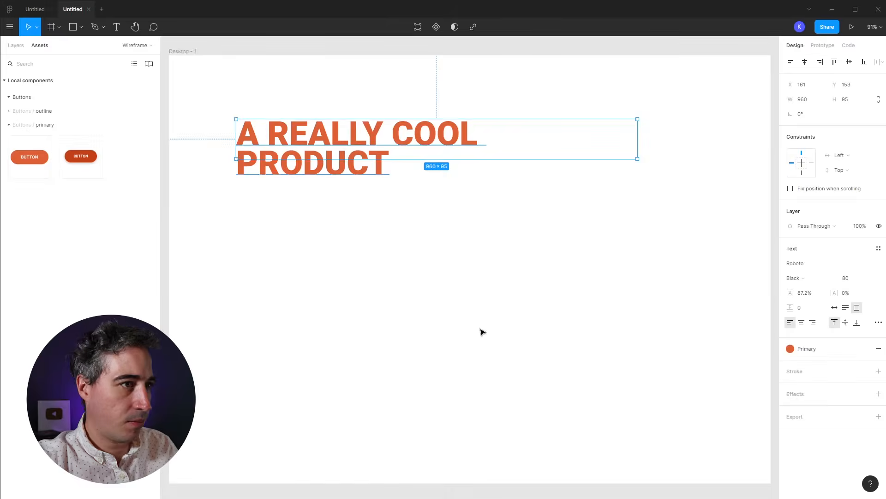
# Step: Fill a paragraph text box below the heading with Lorem ipsum placeholder text
pyautogui.moveTo(240, 200); pyautogui.dragTo(452, 269)
pyautogui.rightClick(316, 217)
pyautogui.click(459, 263)
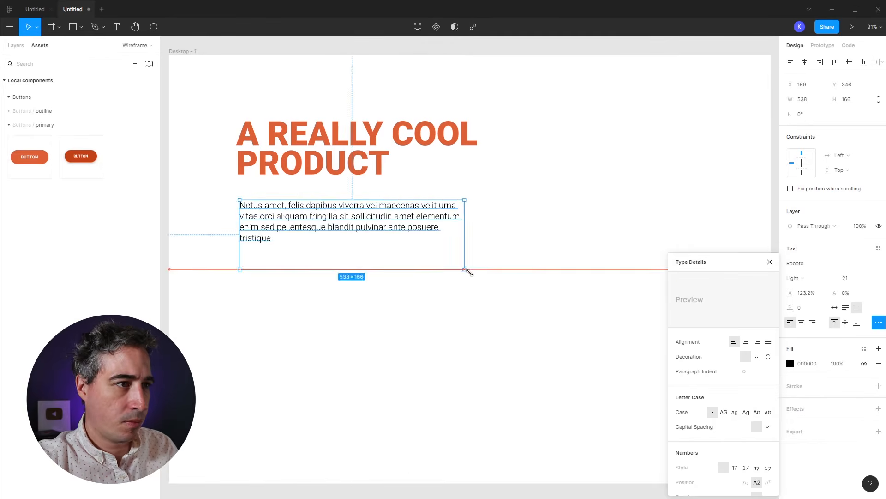
pyautogui.click(561, 260)
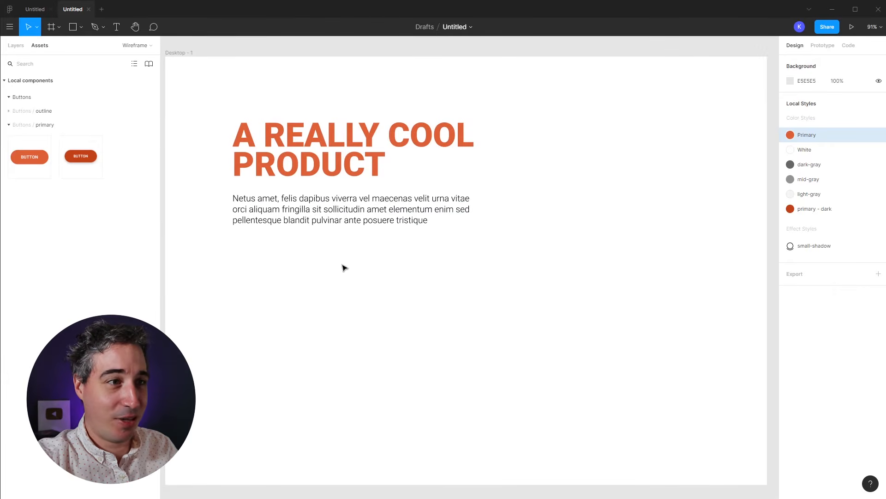
pyautogui.click(9, 124)
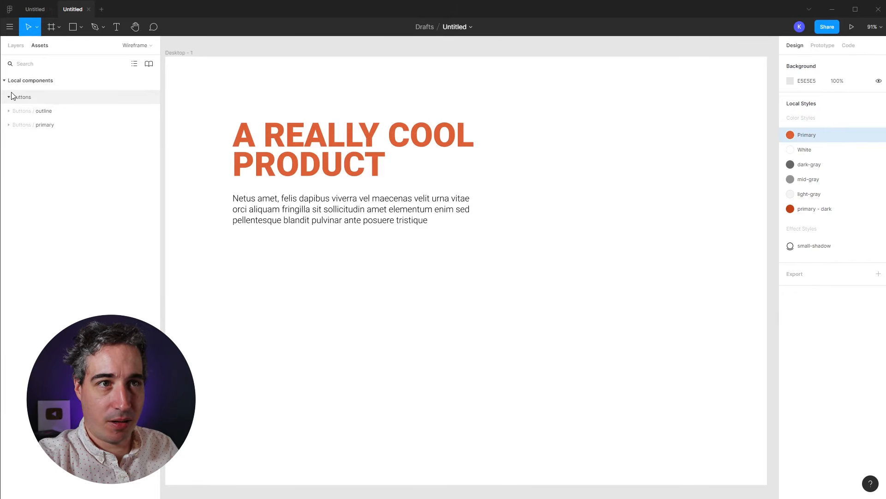
# Step: Place a primary button instance below the paragraph and adjust their spacing
pyautogui.click(9, 125)
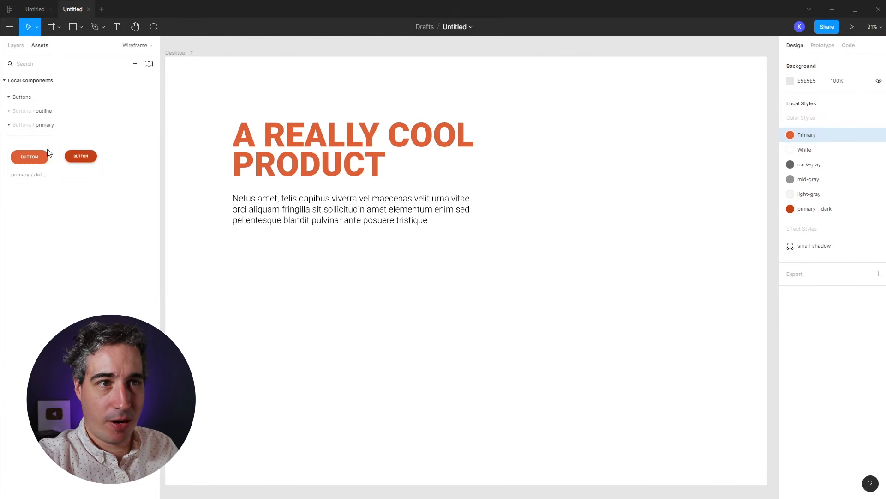
pyautogui.moveTo(41, 181); pyautogui.dragTo(275, 259)
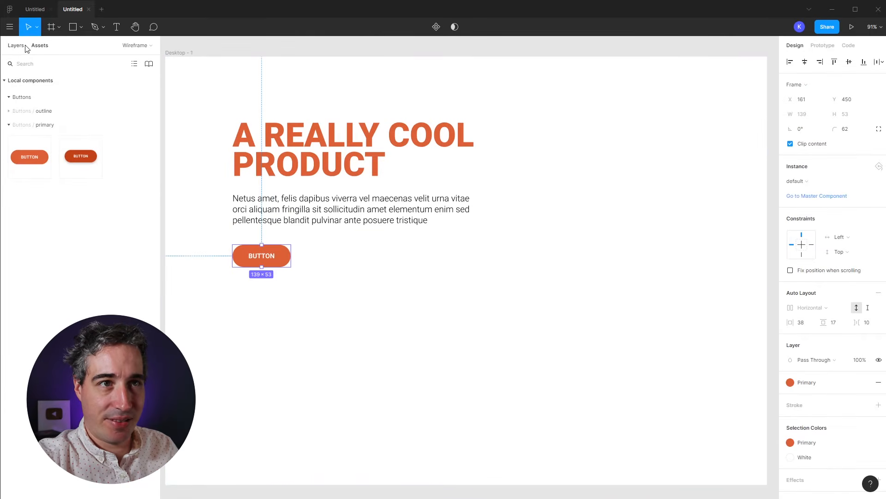
pyautogui.click(15, 46)
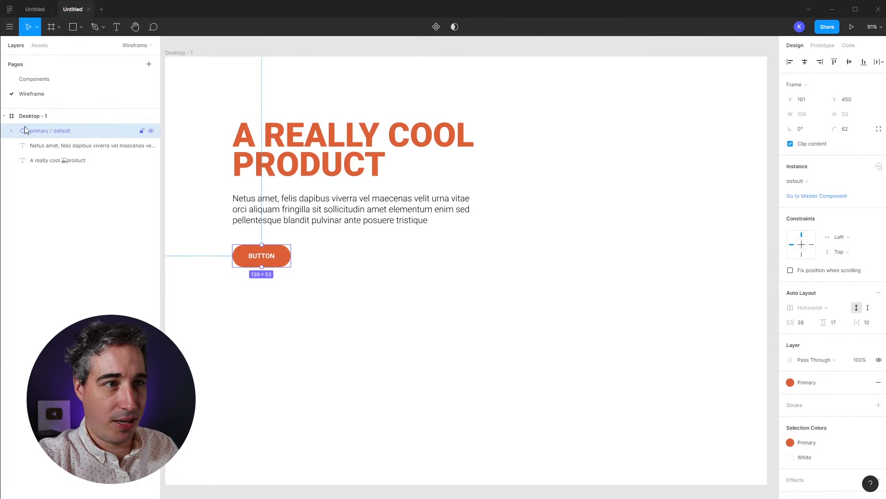
pyautogui.moveTo(279, 267); pyautogui.dragTo(279, 270)
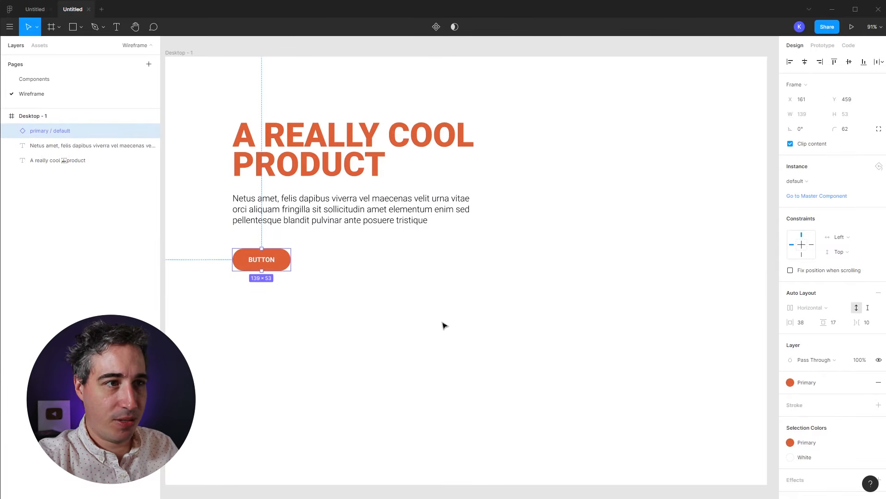
pyautogui.click(355, 309)
pyautogui.moveTo(389, 215); pyautogui.dragTo(391, 211)
pyautogui.click(333, 303)
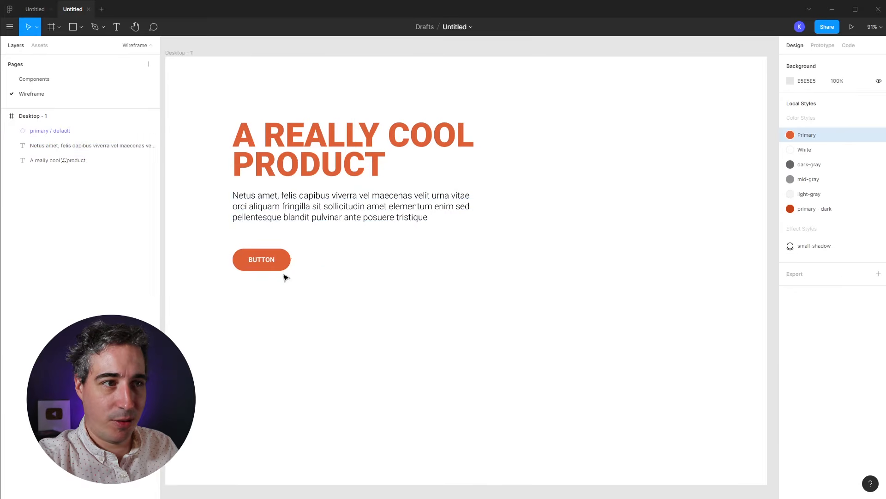
# Step: Label the button Buy now and add a copy beside it labelled More info
pyautogui.doubleClick(260, 263)
pyautogui.doubleClick(262, 261)
pyautogui.write('Buy now')
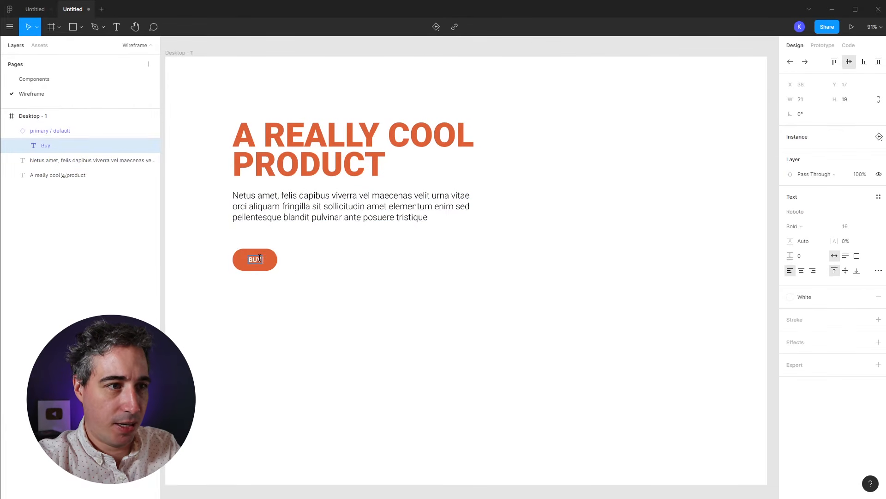
pyautogui.press('Escape')
pyautogui.moveTo(271, 262); pyautogui.dragTo(342, 268)
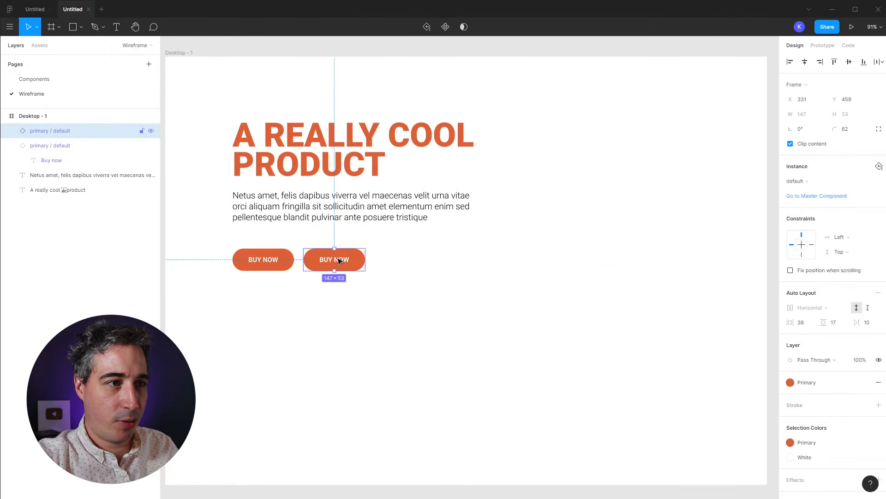
pyautogui.doubleClick(339, 261)
pyautogui.doubleClick(338, 260)
pyautogui.write('More info')
pyautogui.press('Escape')
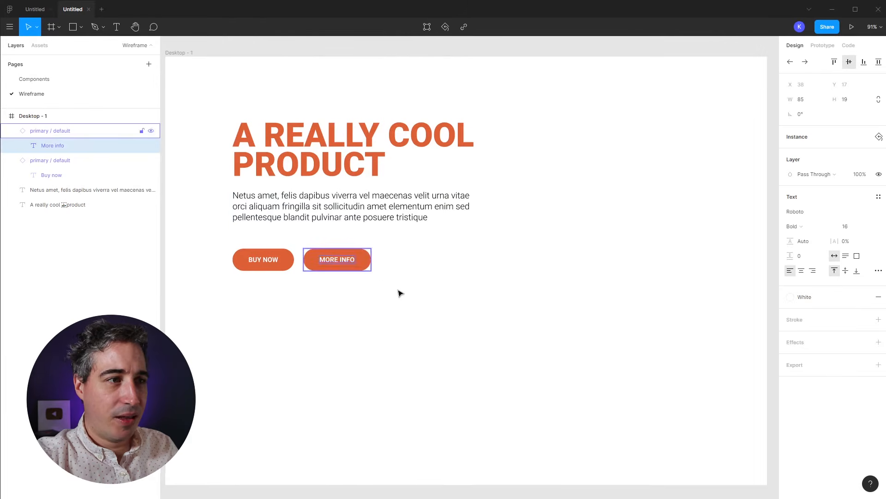
# Step: Select both button instances and expand the outline components in Assets
pyautogui.click(374, 280)
pyautogui.moveTo(358, 292); pyautogui.dragTo(282, 263)
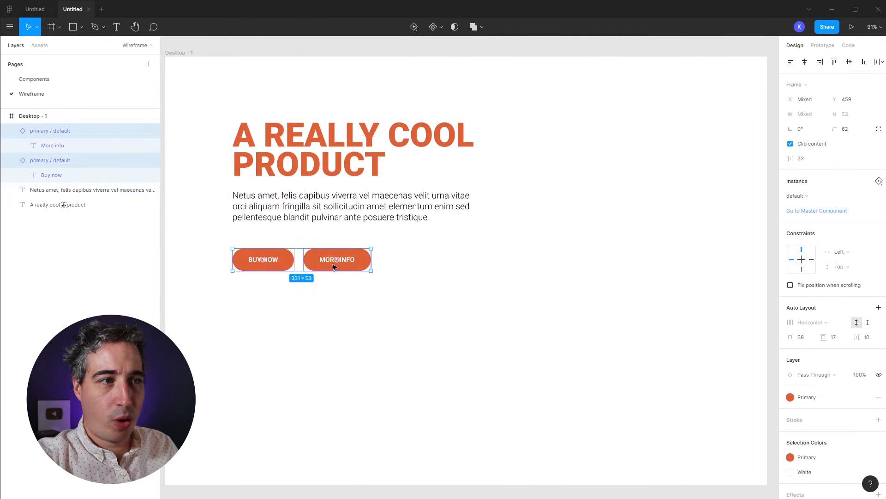
pyautogui.press('Escape')
pyautogui.moveTo(386, 310); pyautogui.dragTo(342, 266)
pyautogui.click(38, 46)
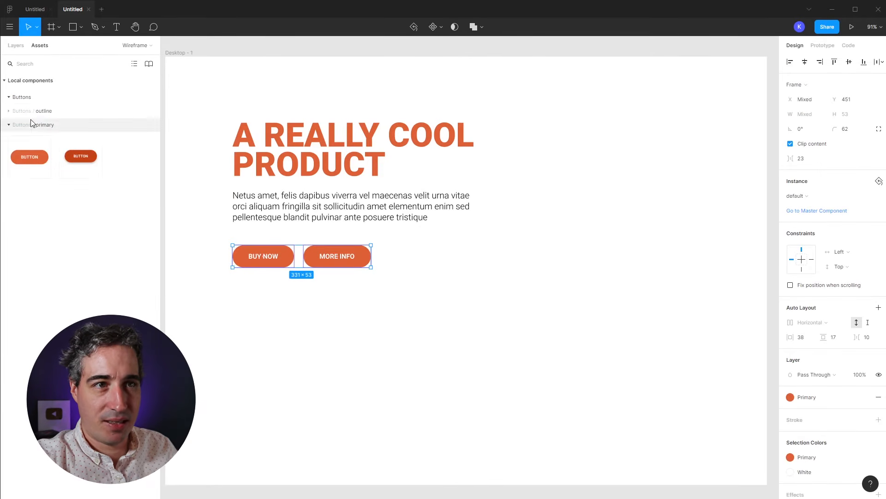
pyautogui.click(8, 110)
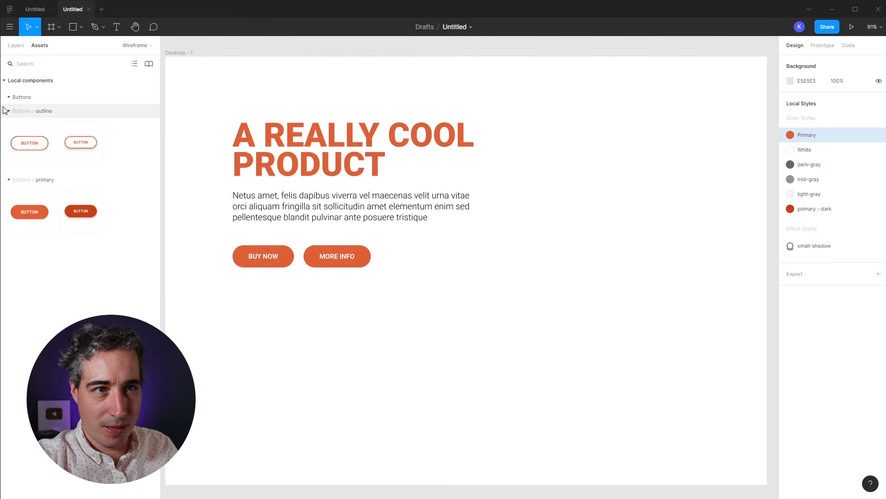
pyautogui.click(8, 112)
pyautogui.click(8, 125)
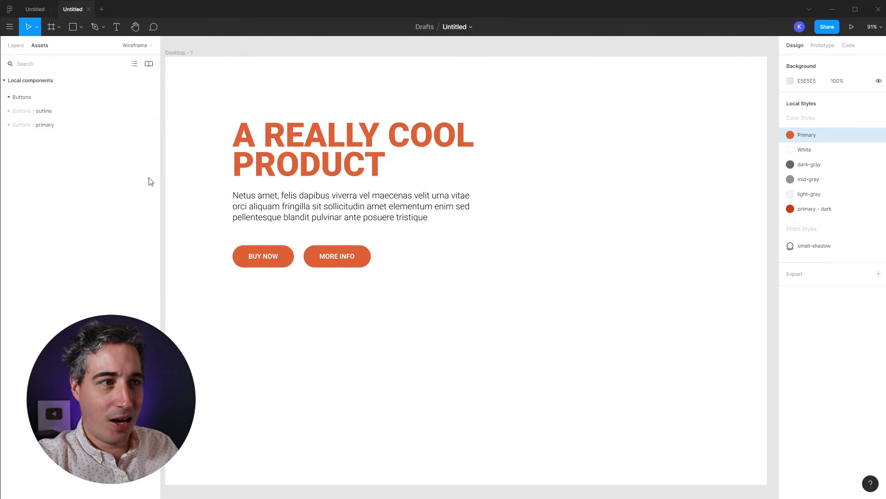
pyautogui.click(370, 259)
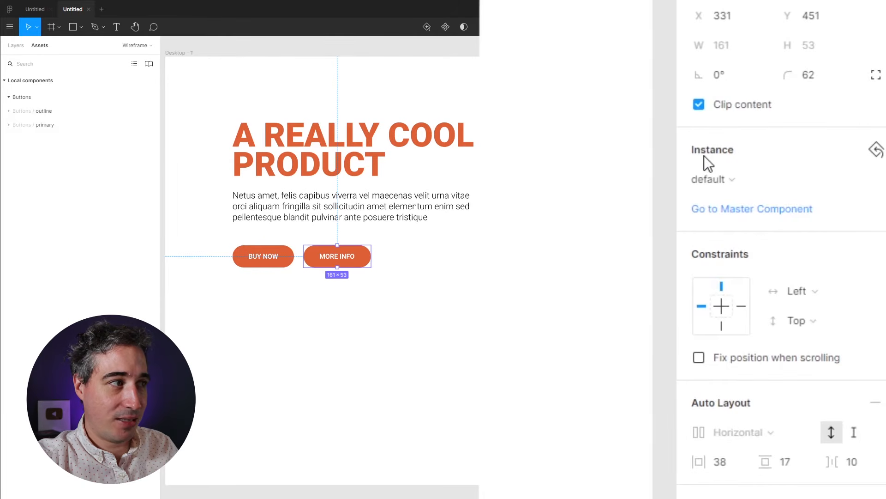
pyautogui.click(716, 182)
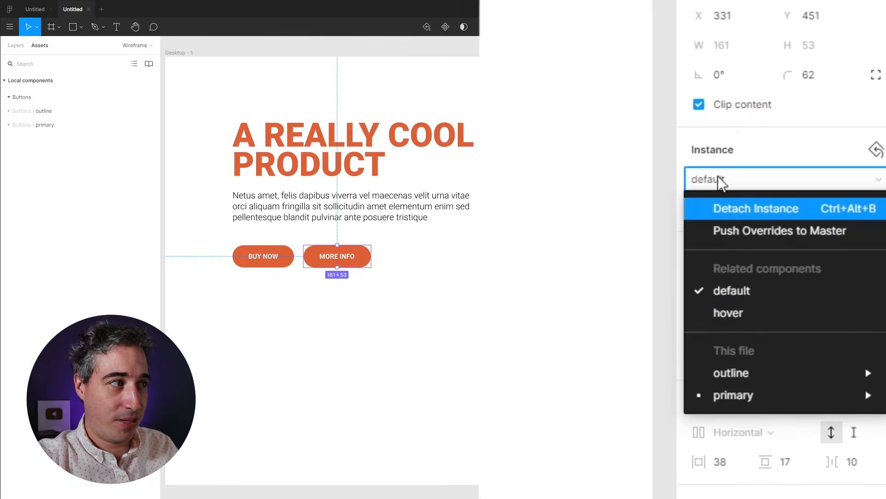
pyautogui.click(721, 182)
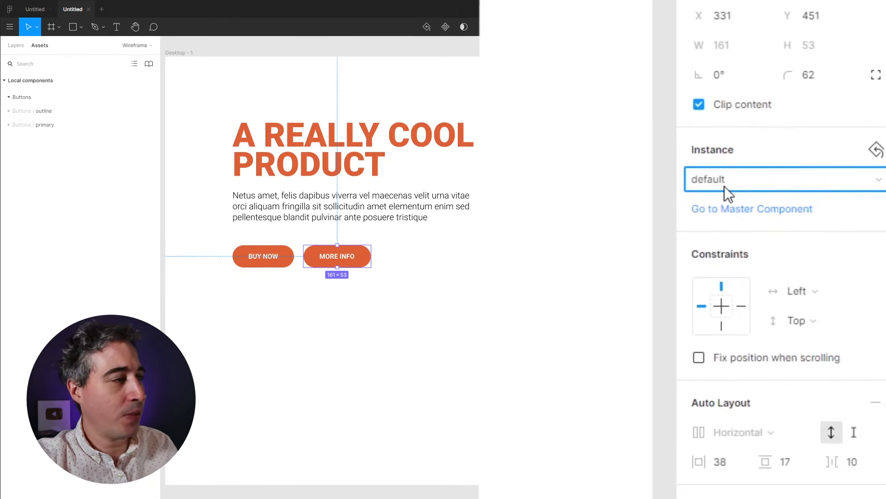
pyautogui.click(751, 211)
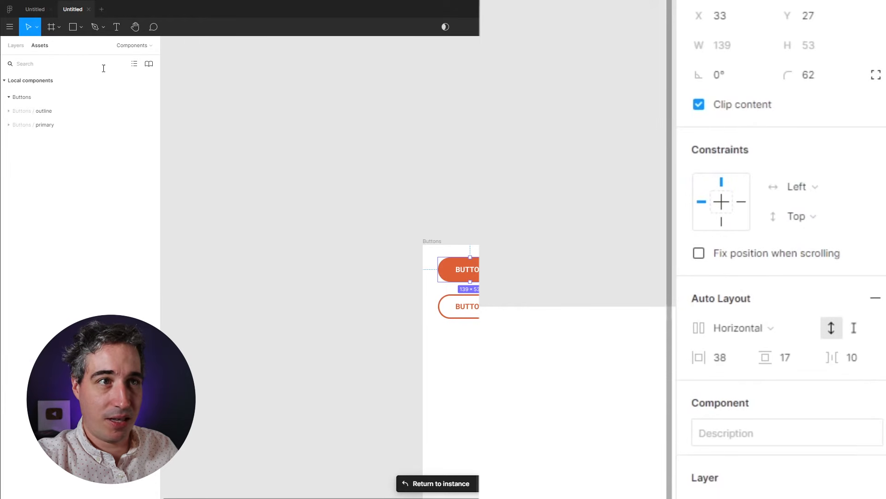
pyautogui.click(125, 48)
pyautogui.click(31, 93)
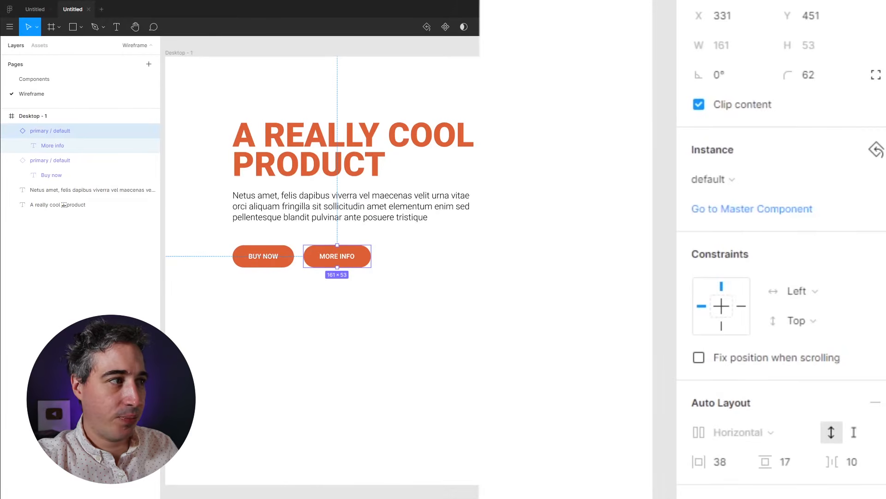
# Step: Swap the MORE INFO instance to the outline / default component
pyautogui.click(717, 181)
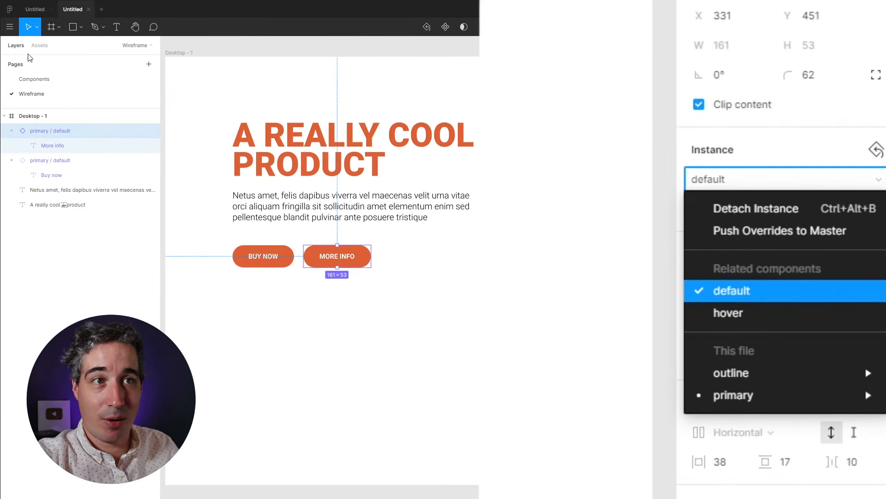
pyautogui.click(39, 46)
pyautogui.click(8, 125)
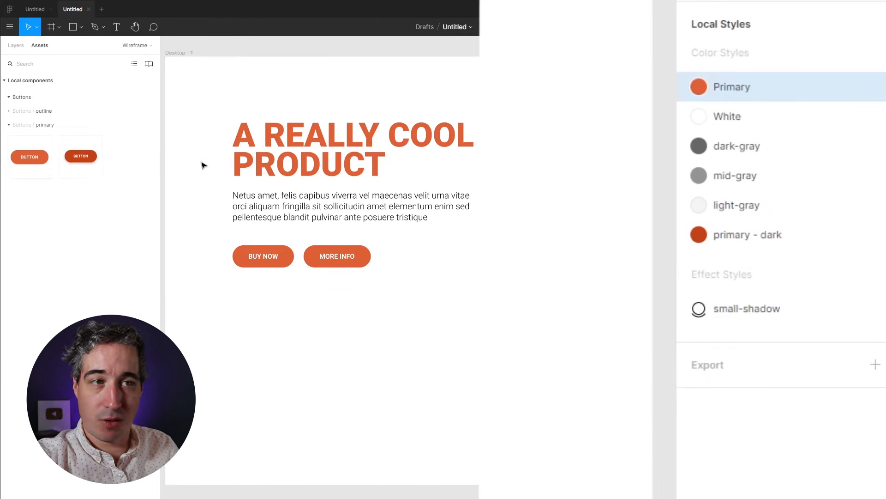
pyautogui.click(336, 267)
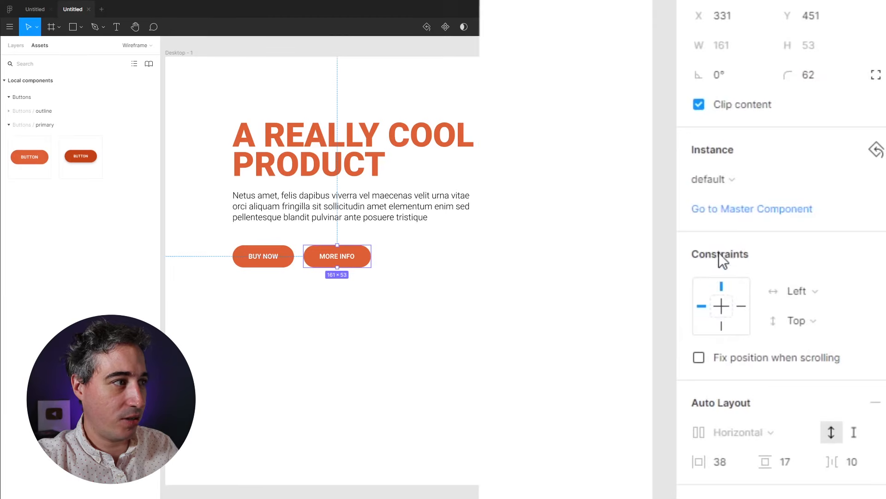
pyautogui.click(719, 185)
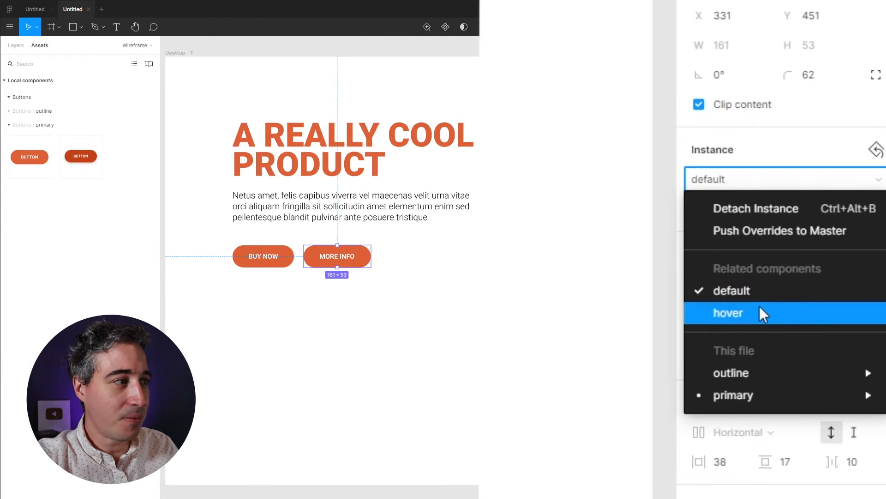
pyautogui.moveTo(756, 402)
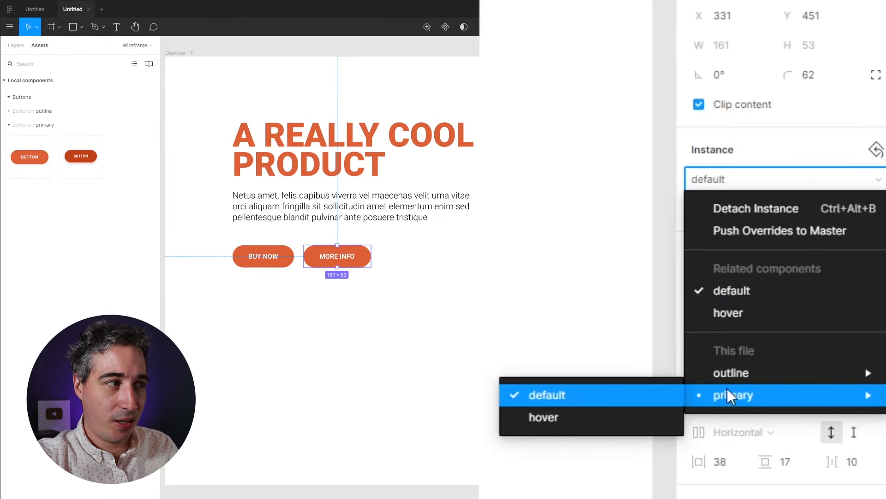
pyautogui.moveTo(733, 375)
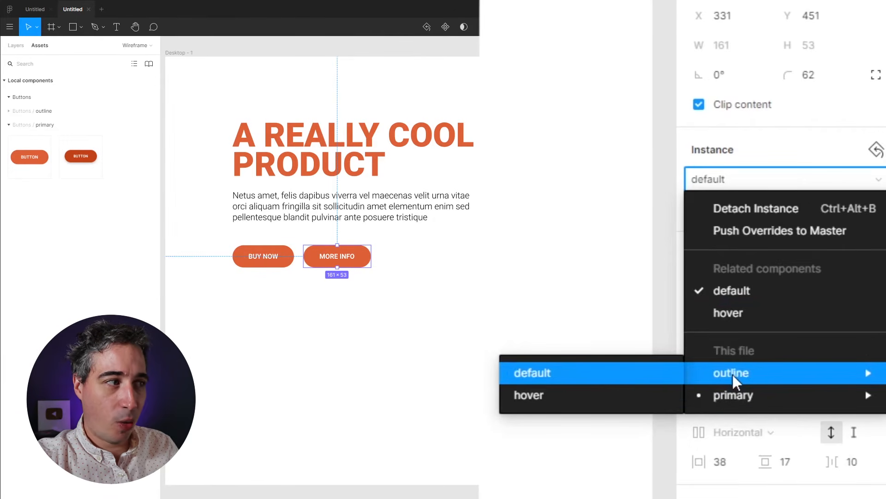
pyautogui.click(558, 375)
pyautogui.click(560, 378)
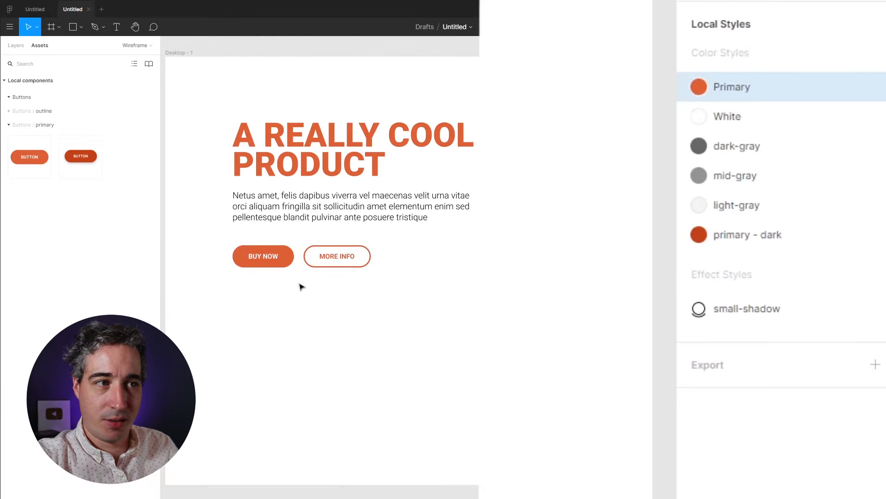
pyautogui.moveTo(247, 255); pyautogui.dragTo(396, 255)
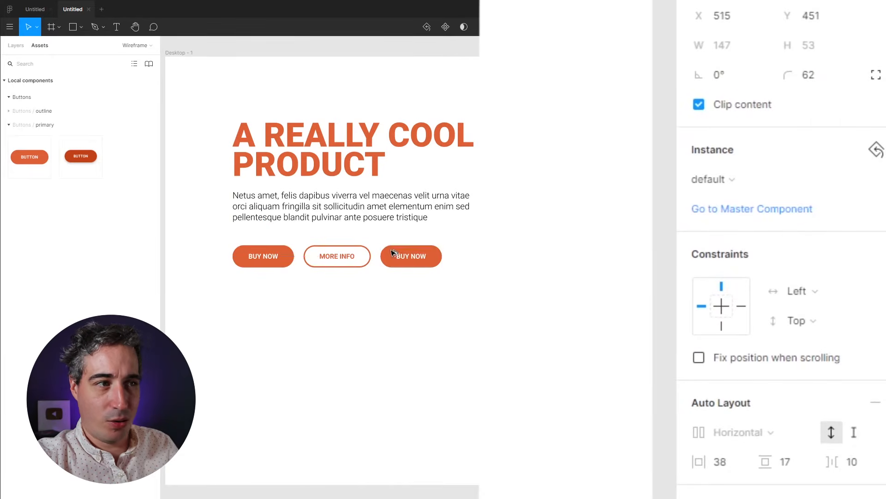
pyautogui.doubleClick(400, 259)
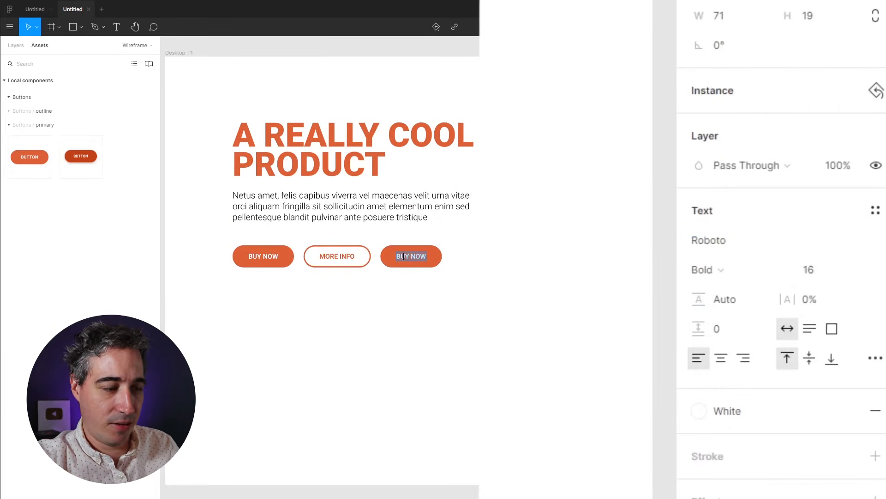
pyautogui.write('SOMETHIGN E')
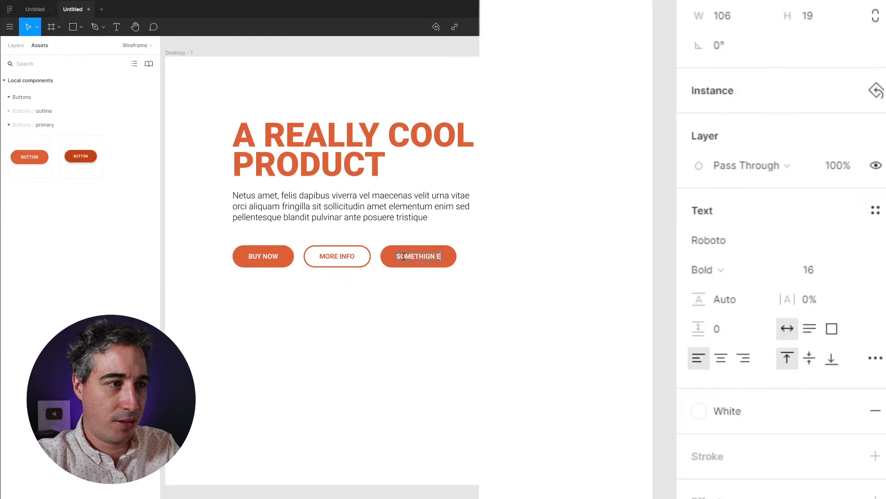
pyautogui.write('LSE')
pyautogui.press('Escape')
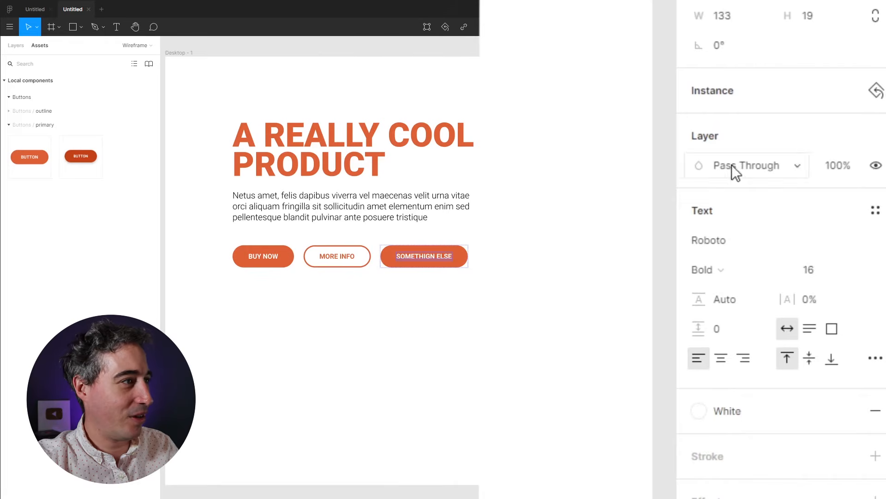
pyautogui.click(543, 164)
pyautogui.click(418, 257)
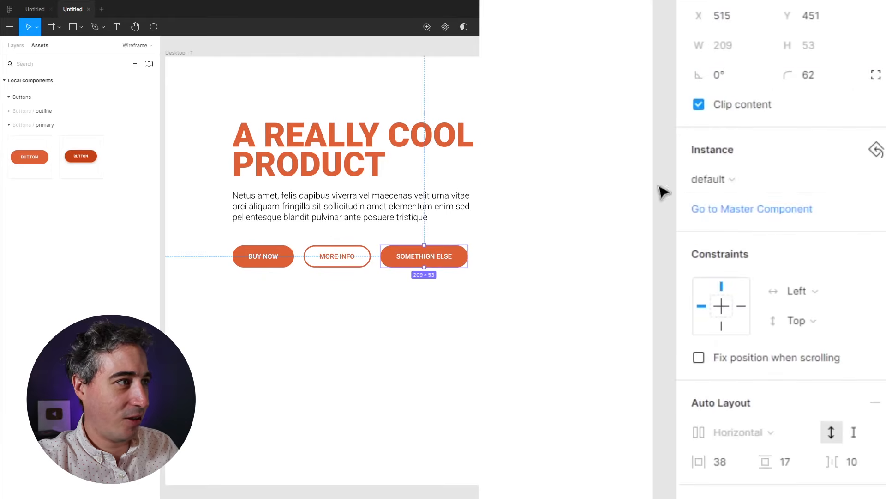
pyautogui.click(711, 178)
pyautogui.moveTo(727, 363)
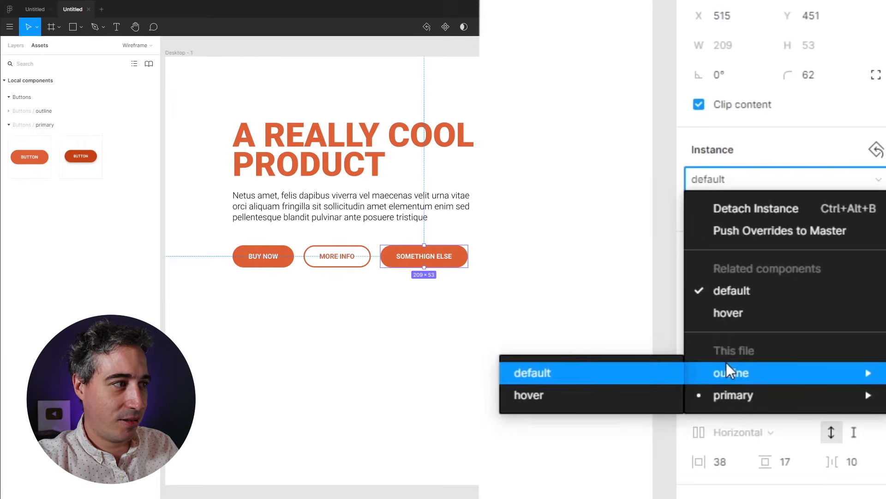
pyautogui.click(522, 378)
pyautogui.click(735, 178)
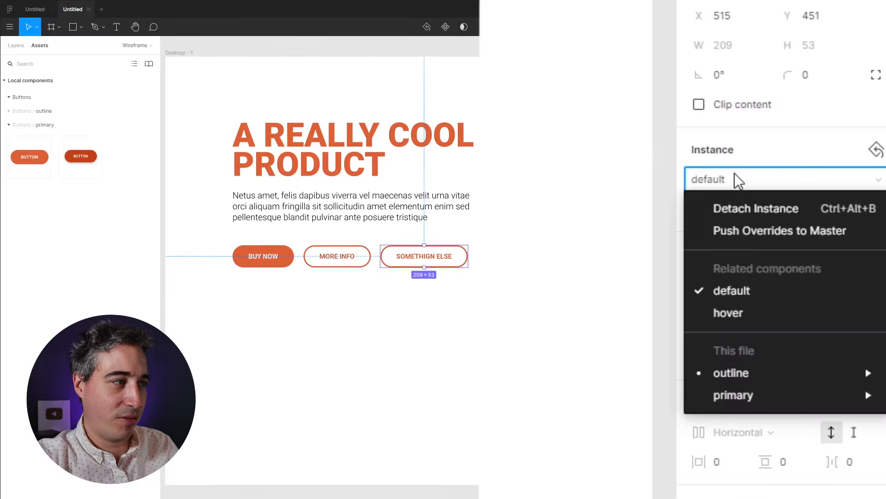
pyautogui.click(741, 314)
pyautogui.press('Escape')
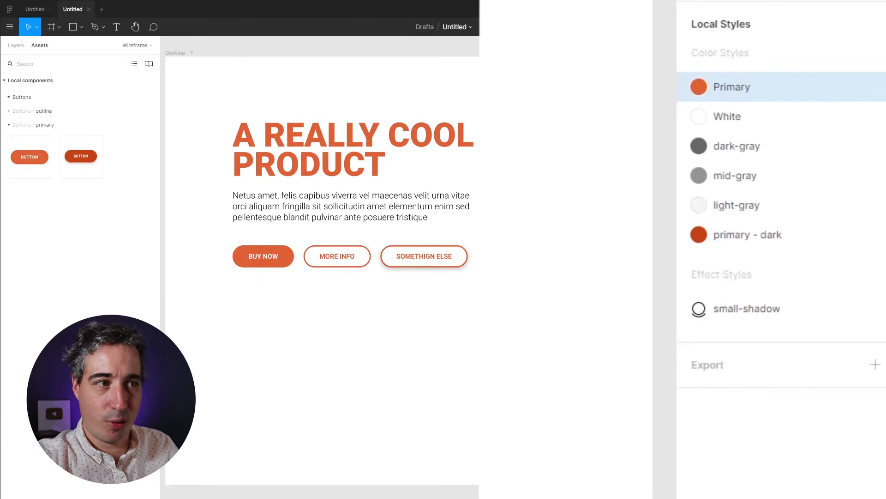
pyautogui.moveTo(515, 331); pyautogui.dragTo(447, 260)
pyautogui.press('Delete')
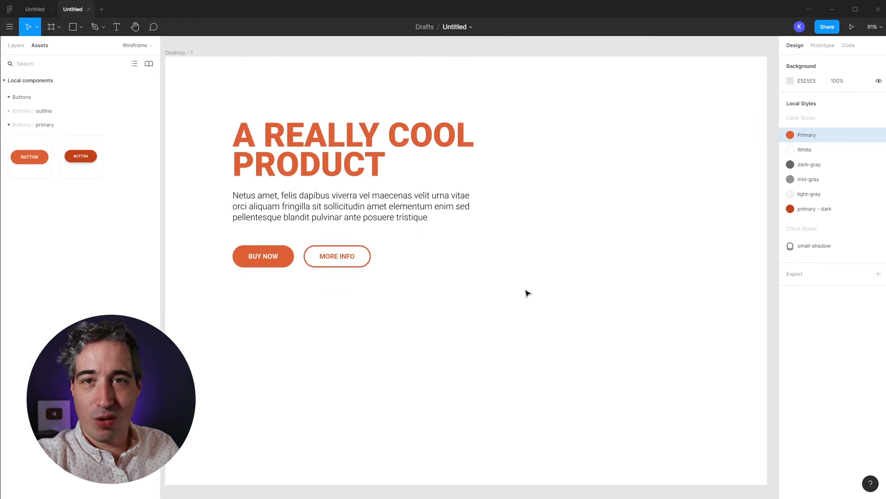
# Step: Delete the BUY NOW and MORE INFO buttons and collapse Desktop - 1 in Layers
pyautogui.moveTo(409, 285); pyautogui.dragTo(262, 264)
pyautogui.press('Delete')
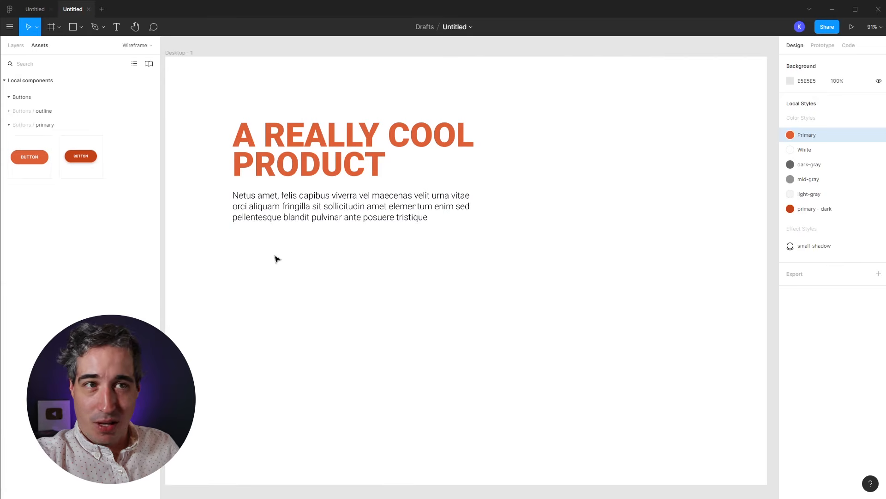
pyautogui.click(8, 124)
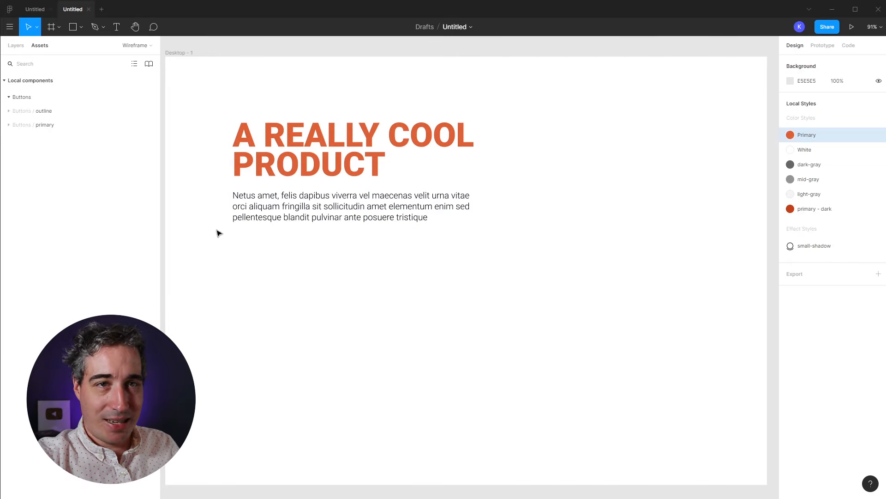
pyautogui.click(16, 46)
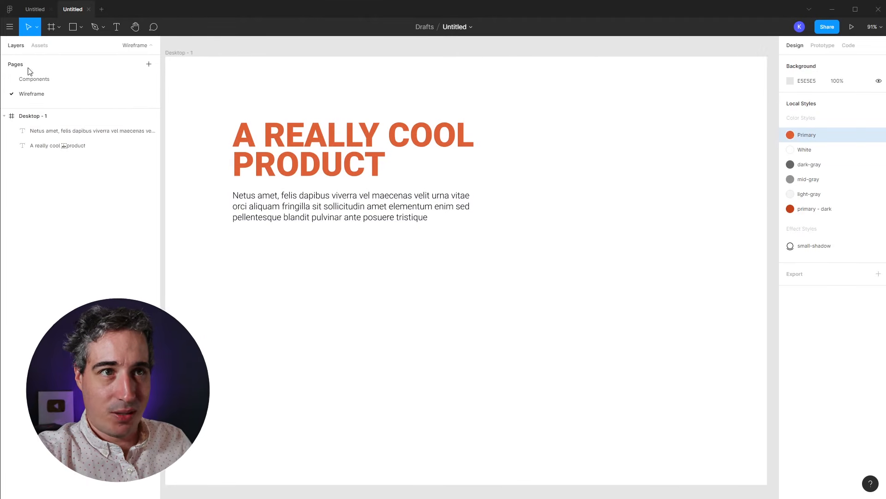
pyautogui.click(4, 117)
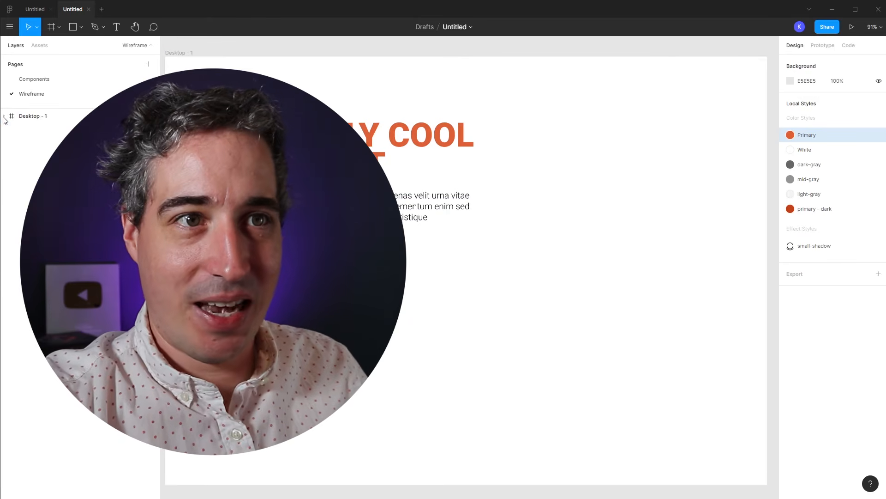
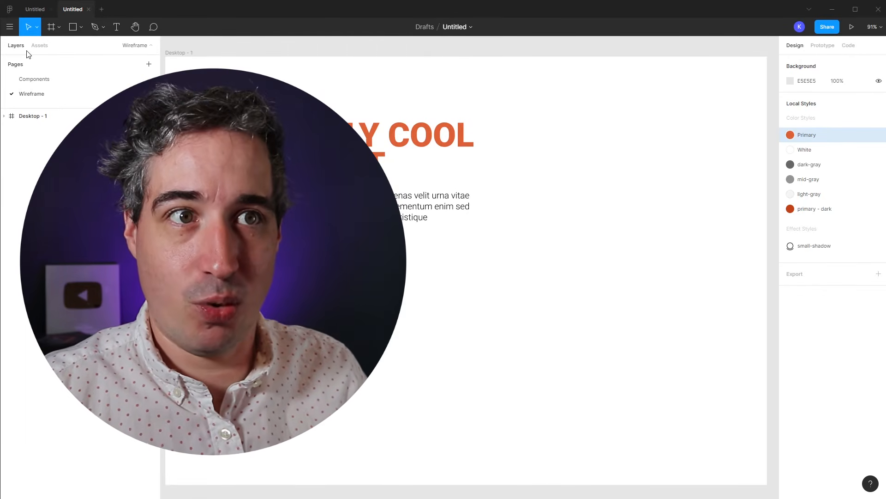
# Step: Inspect the primary and outline button masters, default and hover, on the Components page
pyautogui.click(36, 47)
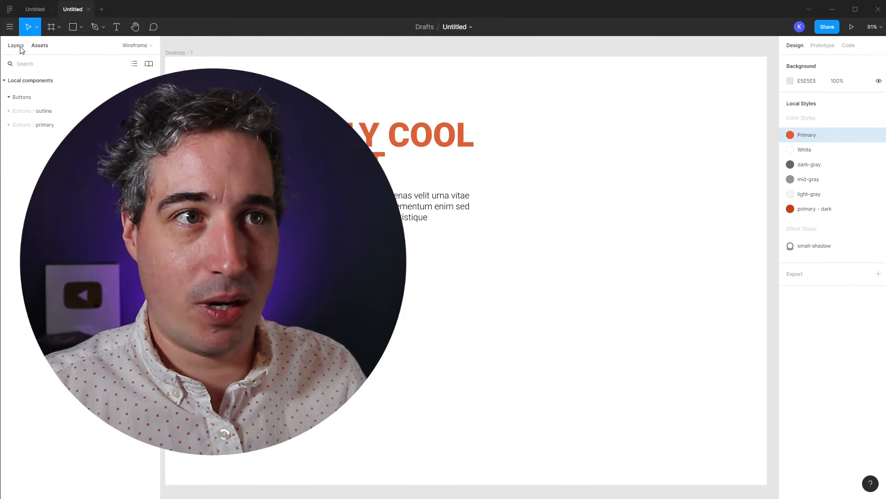
pyautogui.click(134, 48)
pyautogui.click(36, 82)
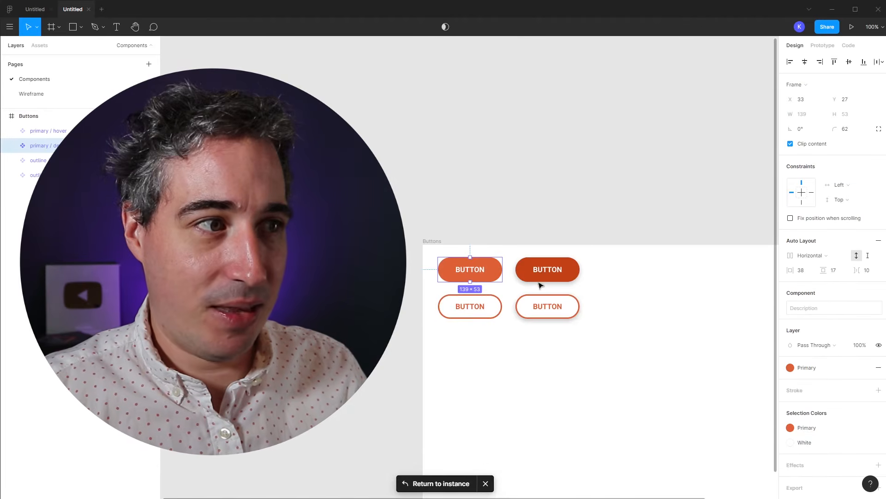
pyautogui.click(548, 269)
pyautogui.click(552, 310)
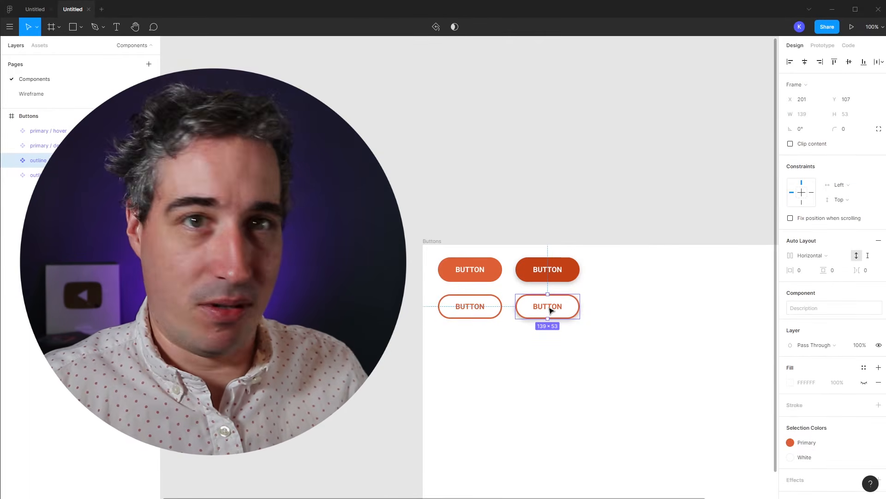
pyautogui.click(501, 269)
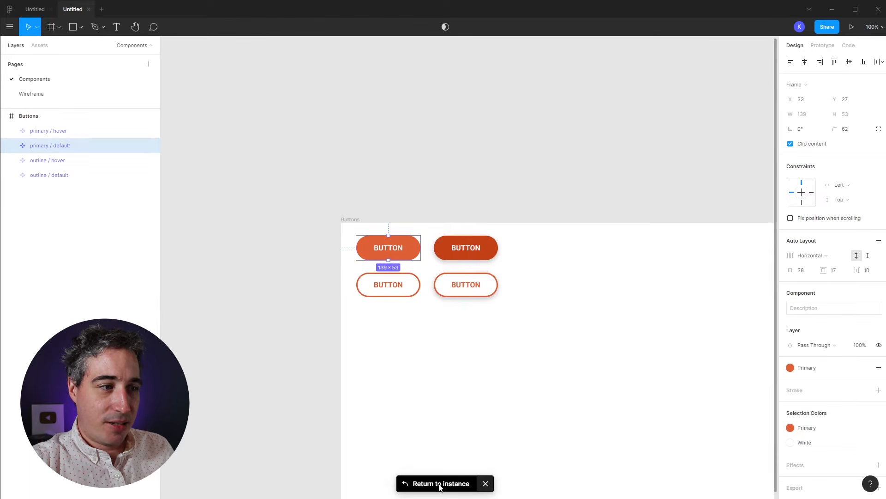
pyautogui.click(407, 273)
pyautogui.click(406, 257)
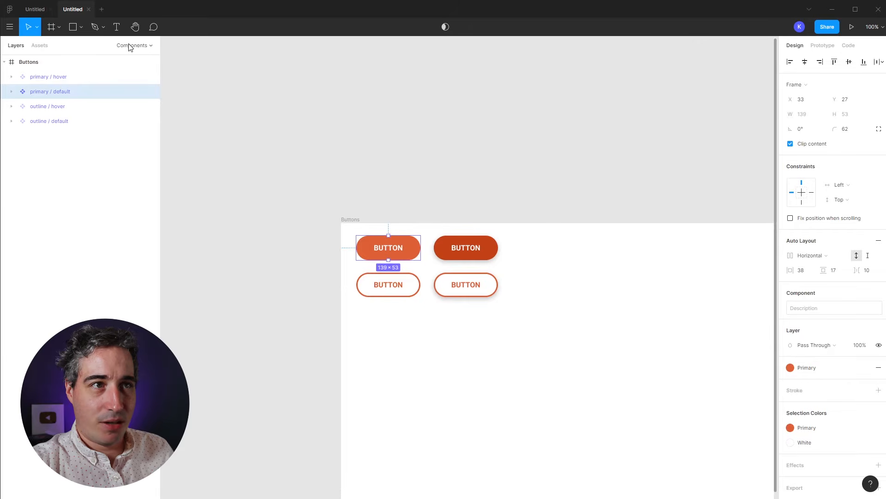
# Step: Return to the Wireframe page and browse the outline button group in the Assets library
pyautogui.click(33, 93)
pyautogui.click(381, 158)
pyautogui.click(352, 249)
pyautogui.click(40, 44)
pyautogui.click(8, 111)
pyautogui.click(8, 111)
# Step: Drag a primary button instance from Assets and place it just below the paragraph
pyautogui.click(8, 124)
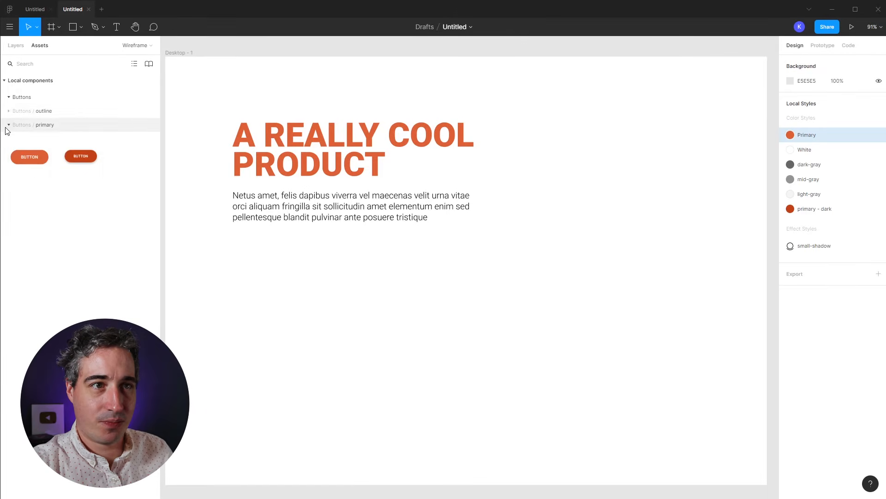
pyautogui.moveTo(29, 154); pyautogui.dragTo(281, 257)
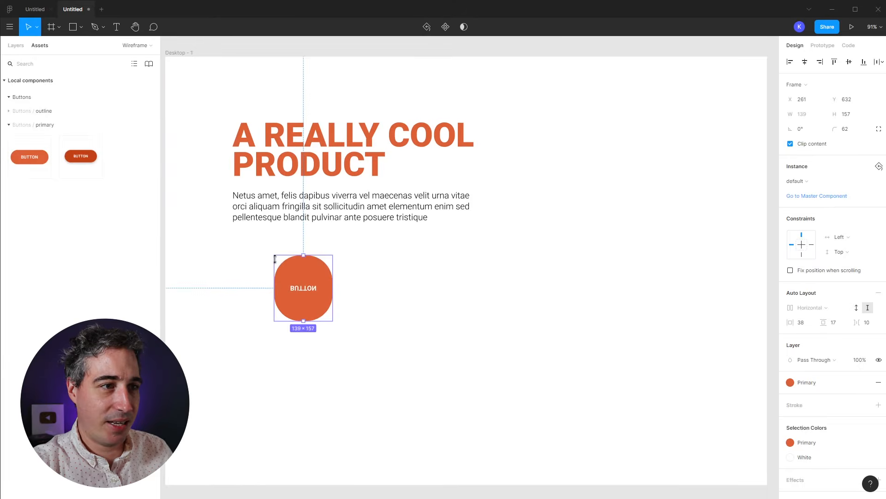
pyautogui.hotkey('ctrl', 'z')
pyautogui.moveTo(325, 332); pyautogui.dragTo(275, 256)
pyautogui.click(413, 317)
pyautogui.click(242, 262)
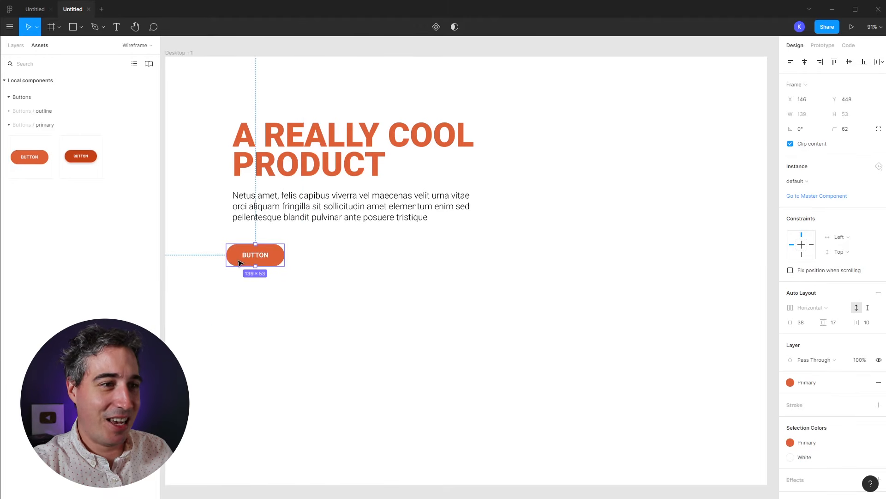
# Step: Jump to the button's main component and back to the instance on the Wireframe page
pyautogui.click(813, 196)
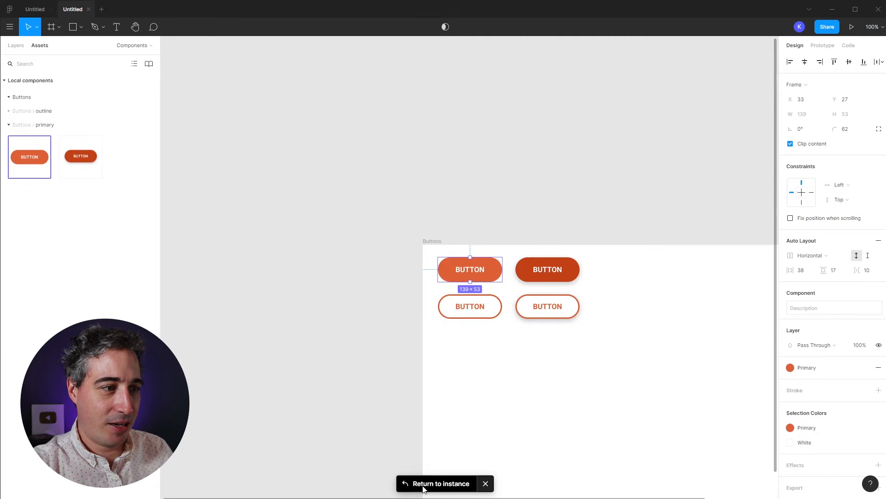
pyautogui.click(407, 485)
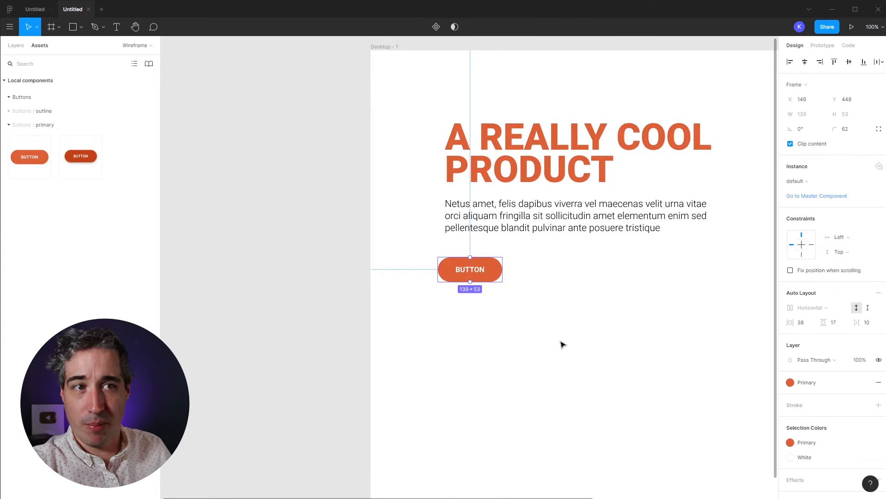
pyautogui.click(531, 341)
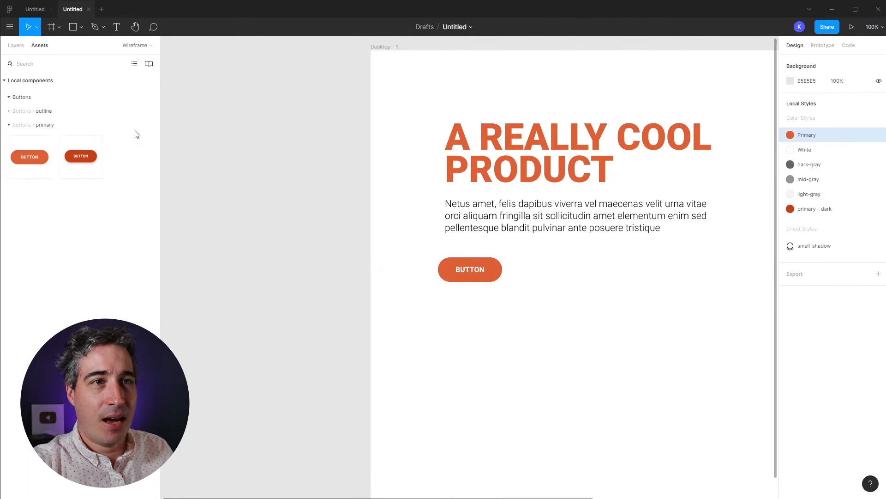
# Step: Toggle the local components section in Assets, then go to the Components page
pyautogui.click(17, 46)
pyautogui.click(41, 47)
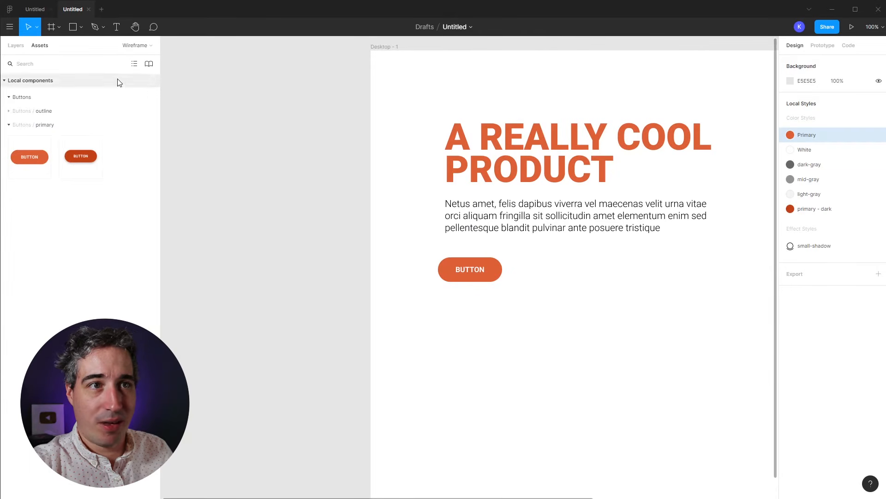
pyautogui.click(30, 81)
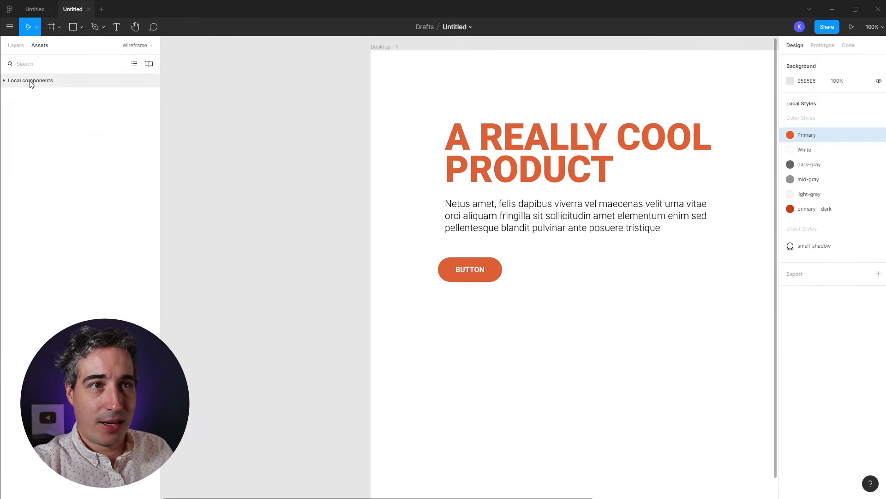
pyautogui.click(30, 82)
pyautogui.click(131, 47)
pyautogui.click(34, 79)
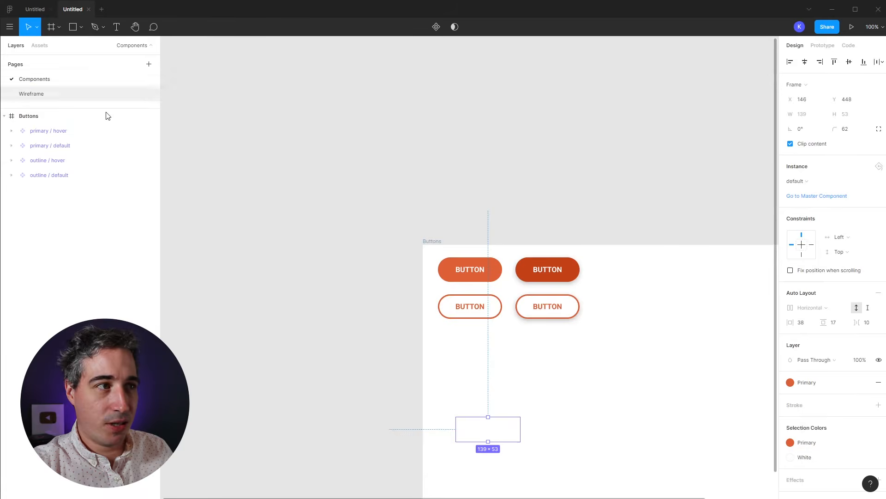
pyautogui.moveTo(450, 341); pyautogui.dragTo(273, 386)
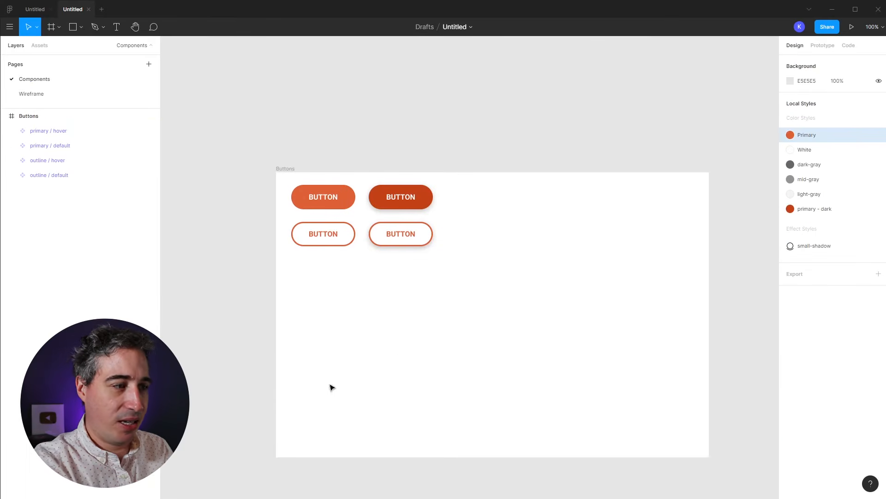
# Step: Shrink the Buttons frame to 624×341 so it fits tightly around its four buttons
pyautogui.click(290, 171)
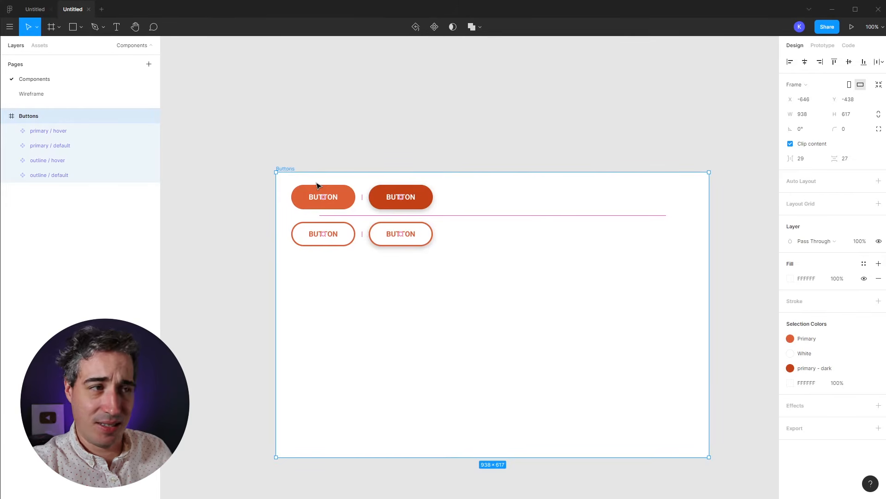
pyautogui.moveTo(708, 456); pyautogui.dragTo(459, 265)
pyautogui.click(515, 290)
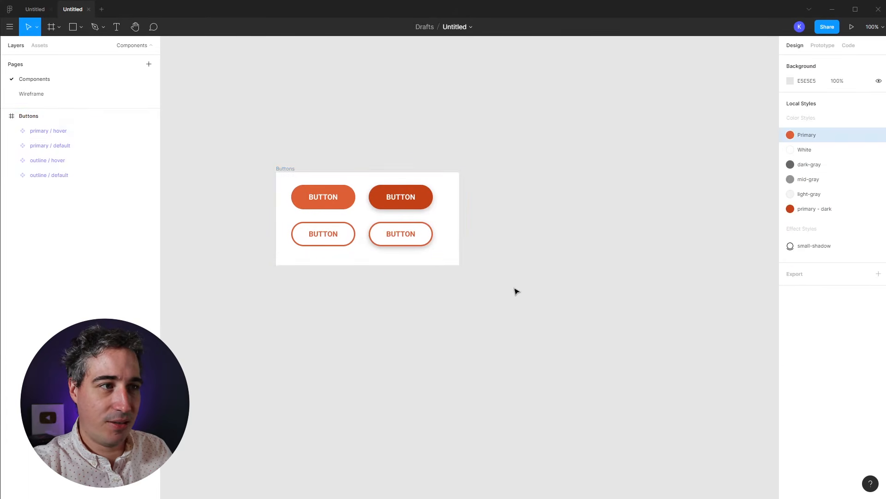
pyautogui.moveTo(570, 320); pyautogui.dragTo(463, 312)
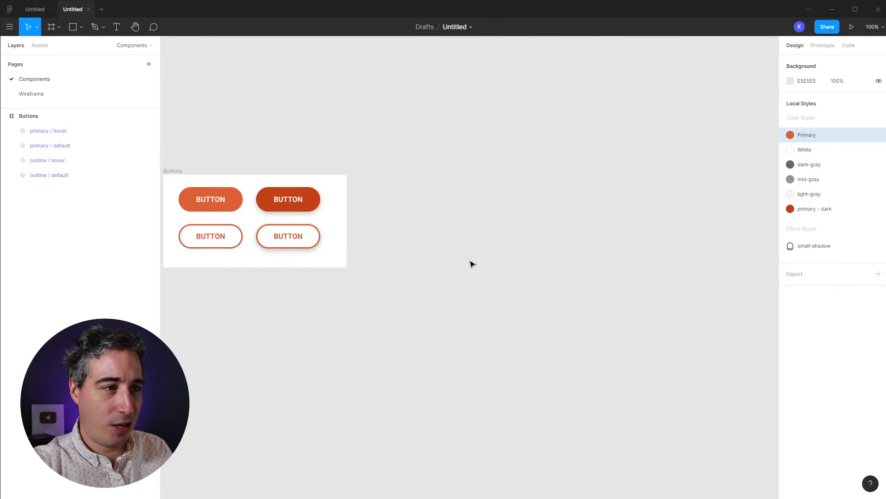
# Step: Draw an 885×546 frame beside Buttons, name it 'Form elements' and shift it slightly left
pyautogui.press('f')
pyautogui.moveTo(389, 174); pyautogui.dragTo(753, 427)
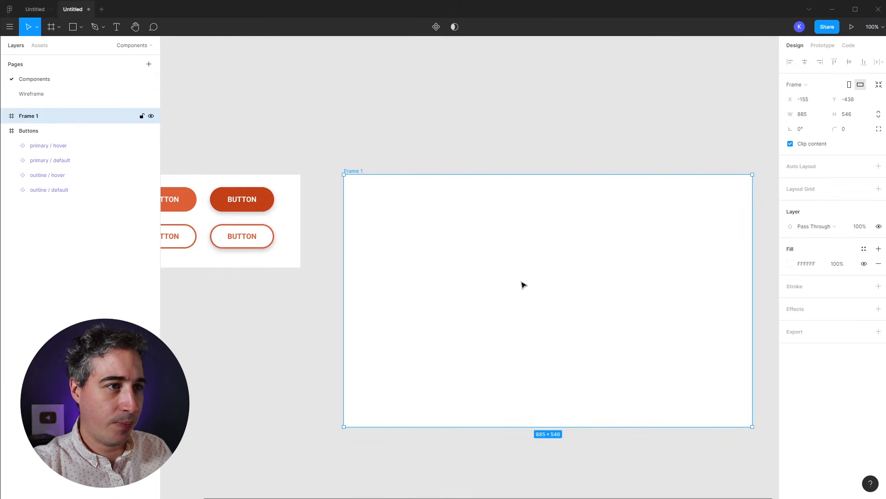
pyautogui.hotkey('ctrl', 'r')
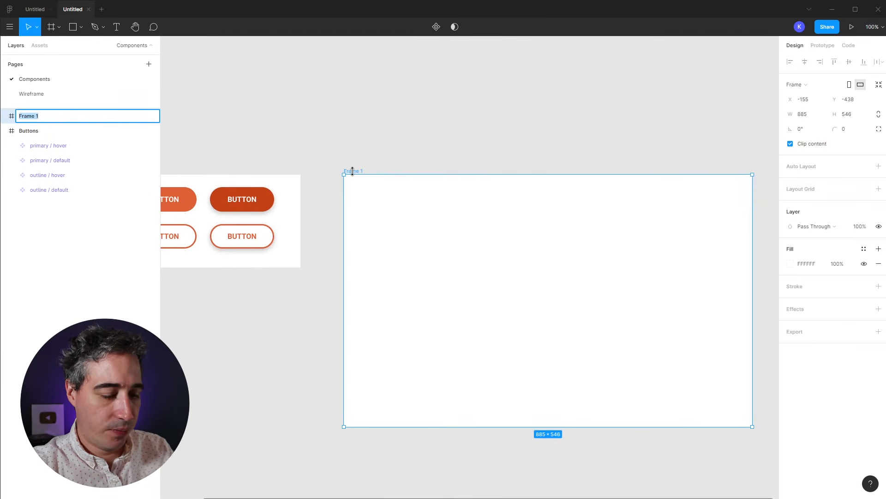
pyautogui.write('Form elem')
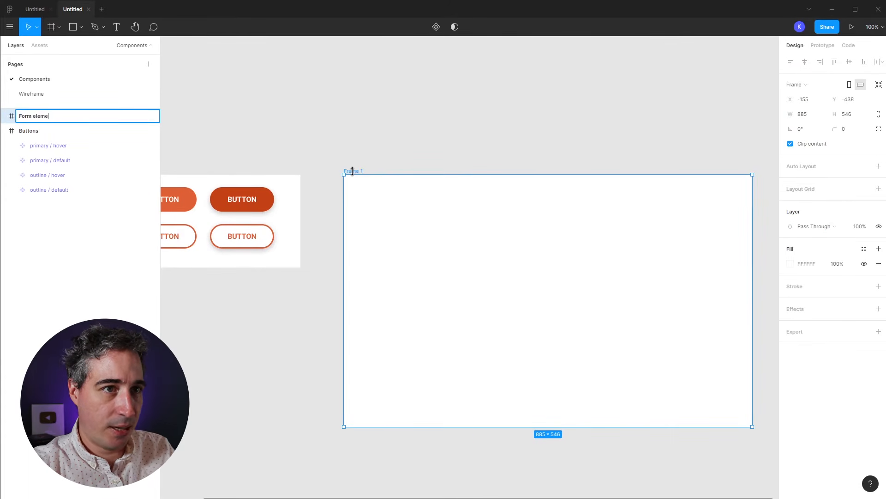
pyautogui.write('ents')
pyautogui.press('Return')
pyautogui.moveTo(353, 172); pyautogui.dragTo(330, 172)
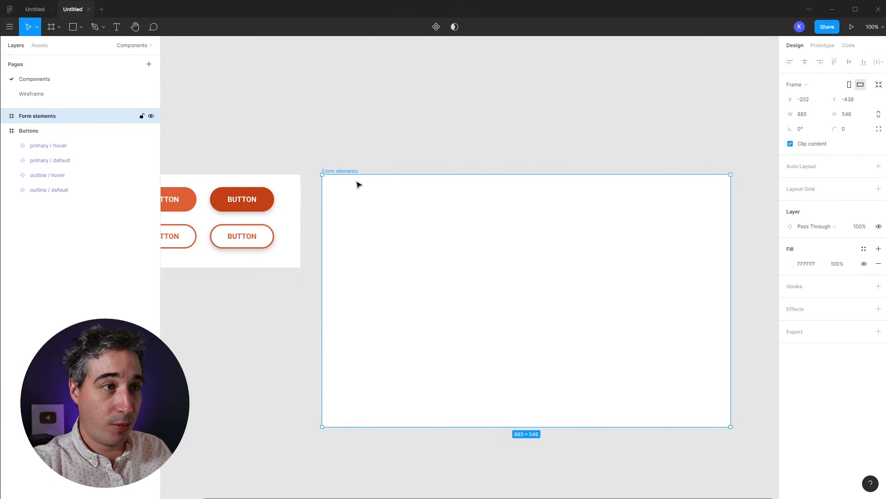
pyautogui.click(40, 45)
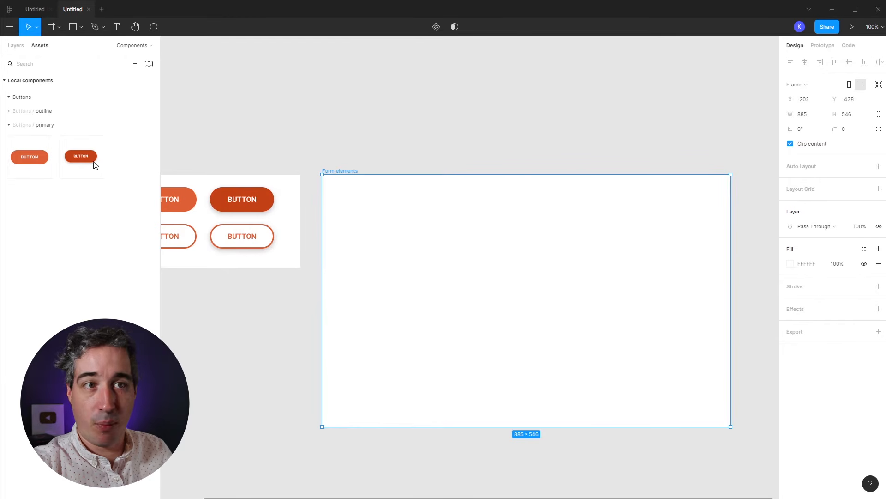
pyautogui.press('Escape')
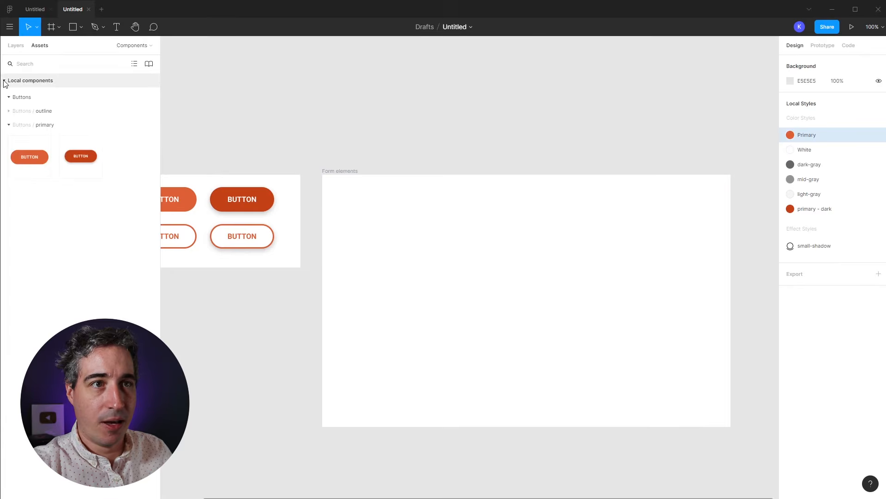
pyautogui.click(358, 210)
pyautogui.click(15, 44)
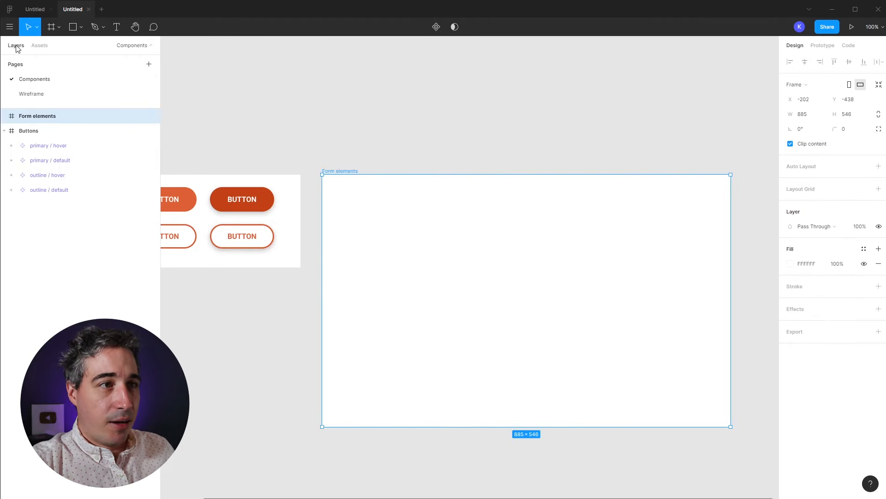
# Step: Add a Label text inside the Form elements frame with all caps turned off
pyautogui.press('t')
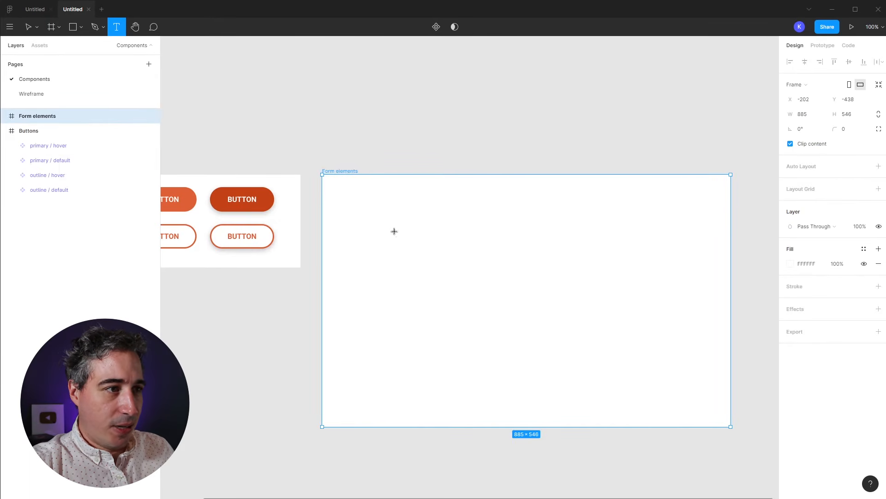
pyautogui.click(372, 222)
pyautogui.write('La')
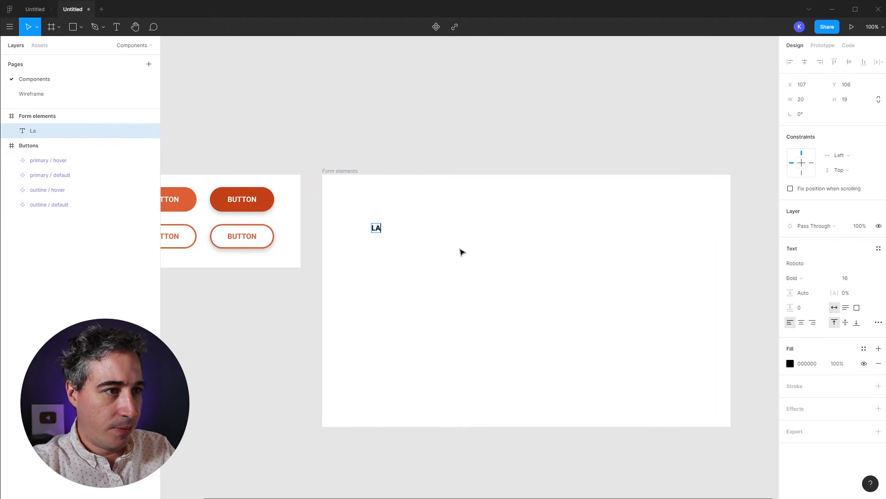
pyautogui.write('be')
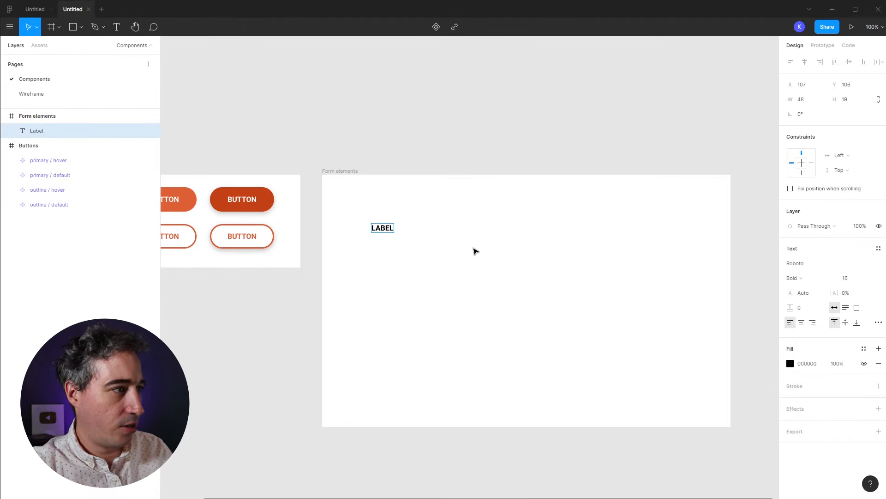
pyautogui.click(877, 323)
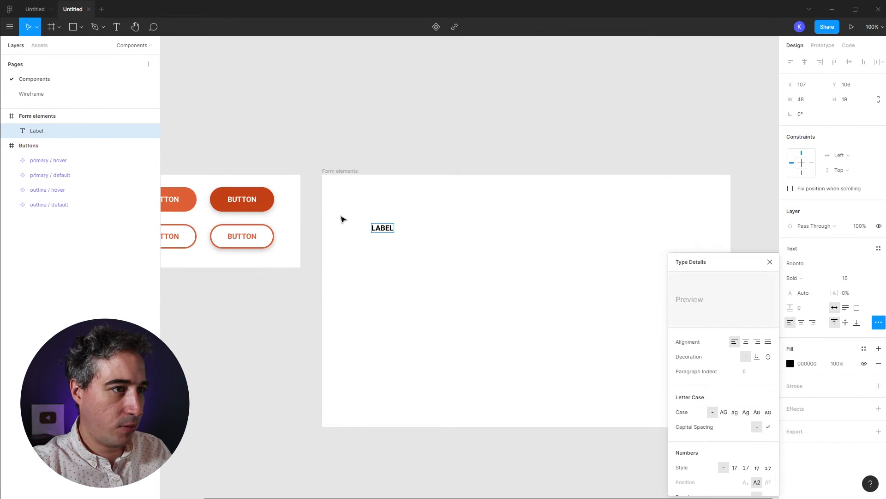
pyautogui.click(382, 227)
pyautogui.press('Escape')
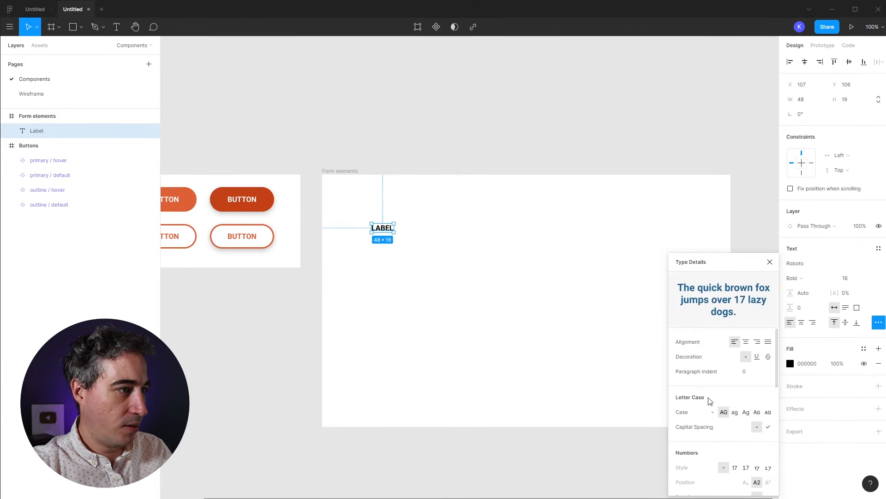
pyautogui.click(713, 412)
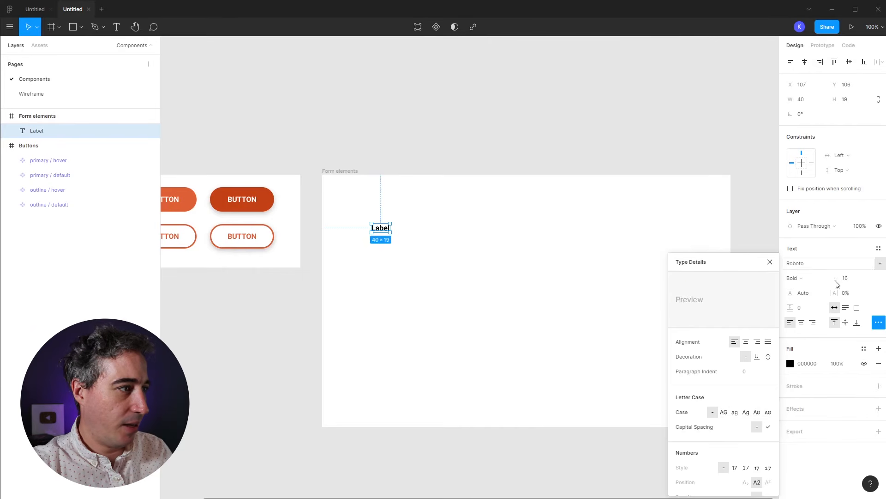
# Step: Make the Label text dark-gray and move it toward the frame's top-left
pyautogui.click(790, 363)
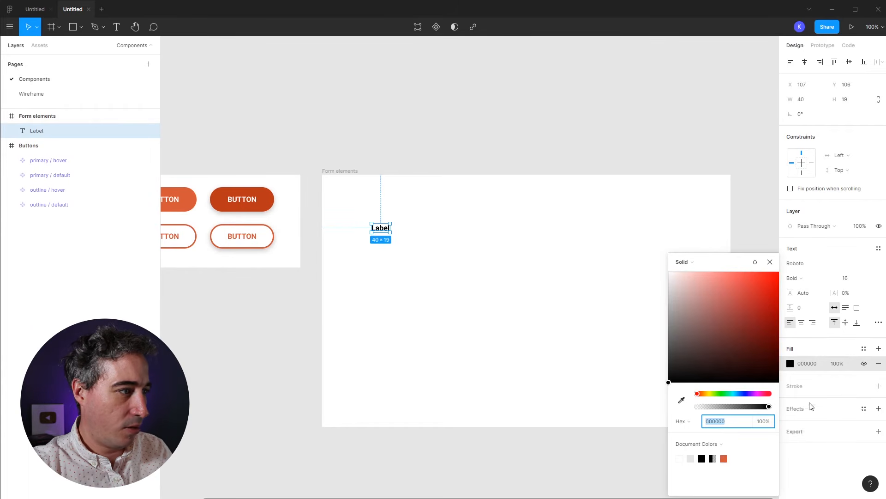
pyautogui.click(864, 348)
pyautogui.click(828, 388)
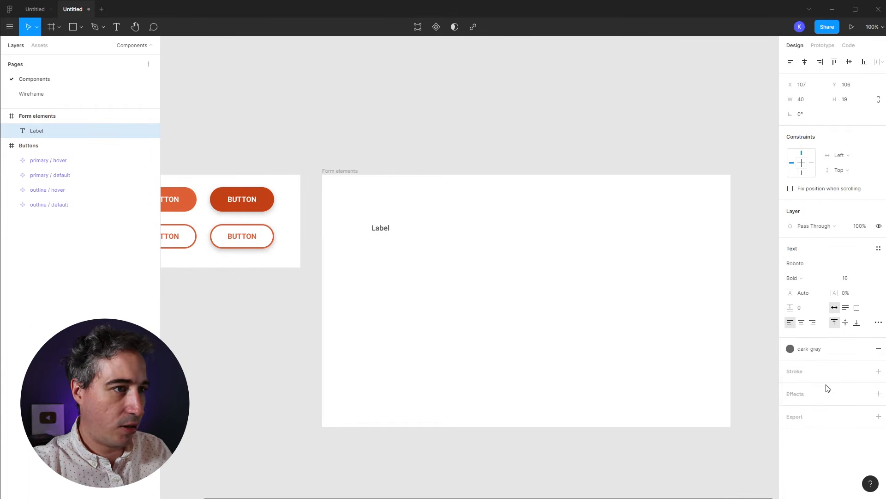
pyautogui.click(380, 253)
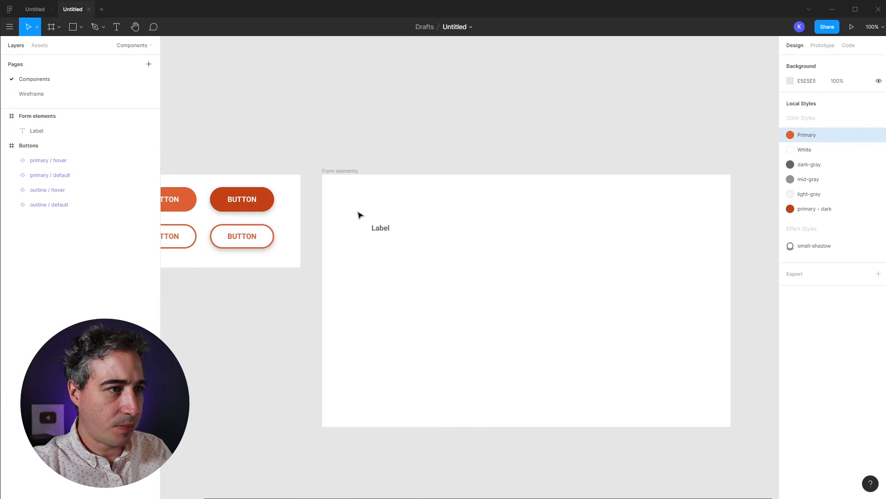
pyautogui.hotkey('shift', '0')
pyautogui.hscroll(1, 490, 222)
pyautogui.moveTo(374, 228); pyautogui.dragTo(359, 208)
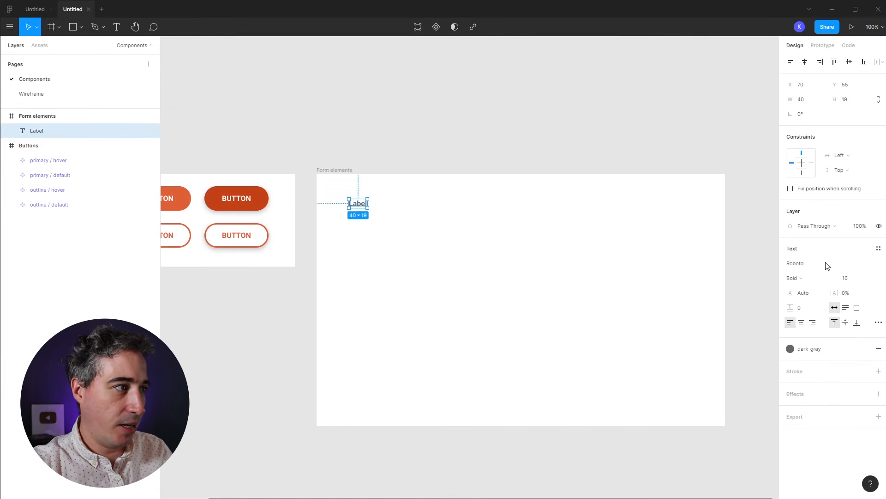
# Step: Save the Label text as a new text style named Label and nudge it right
pyautogui.click(877, 251)
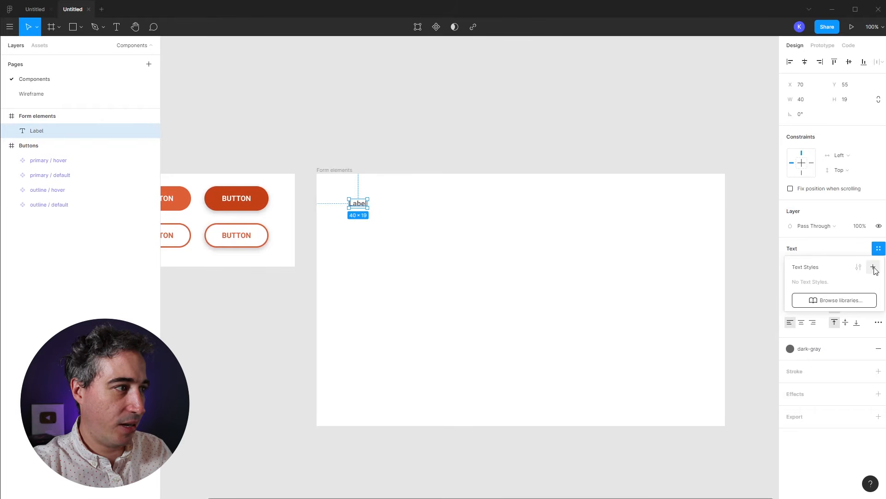
pyautogui.click(873, 267)
pyautogui.write('Label')
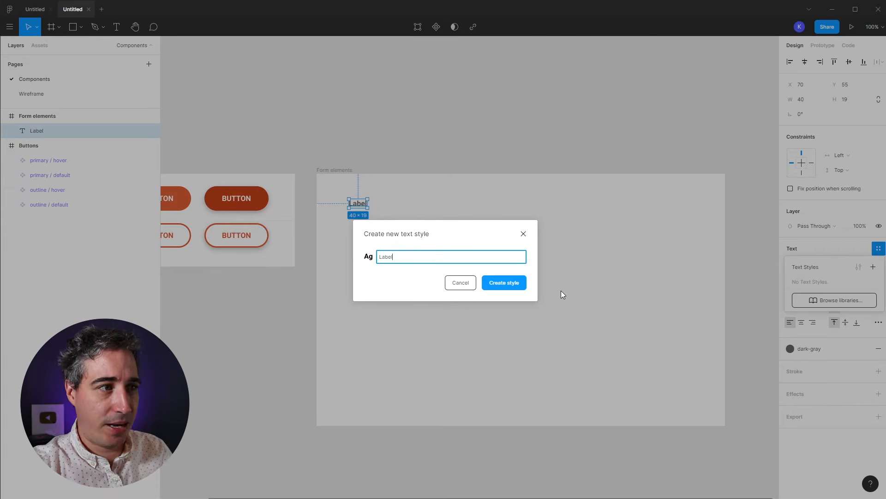
pyautogui.click(518, 285)
pyautogui.click(562, 314)
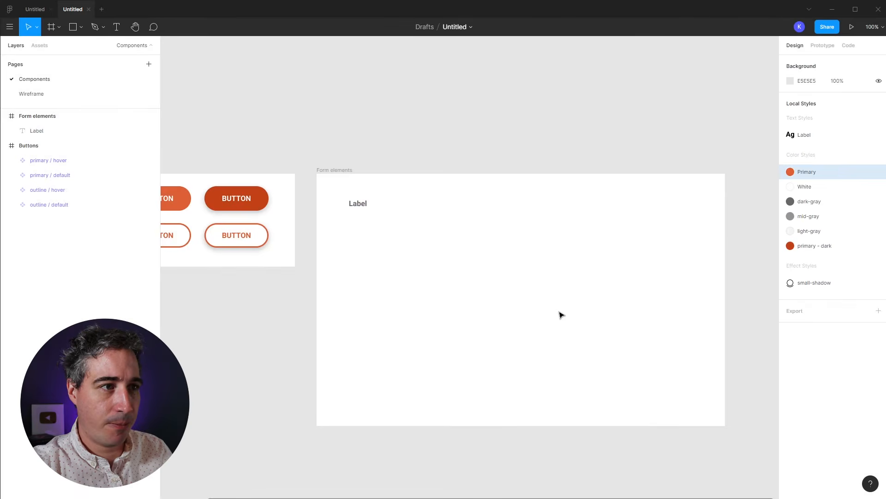
pyautogui.moveTo(364, 203)
pyautogui.mouseDown()
pyautogui.moveTo(429, 233)
pyautogui.moveTo(484, 232)
pyautogui.moveTo(456, 224)
pyautogui.mouseUp()
pyautogui.click(436, 244)
pyautogui.press('r')
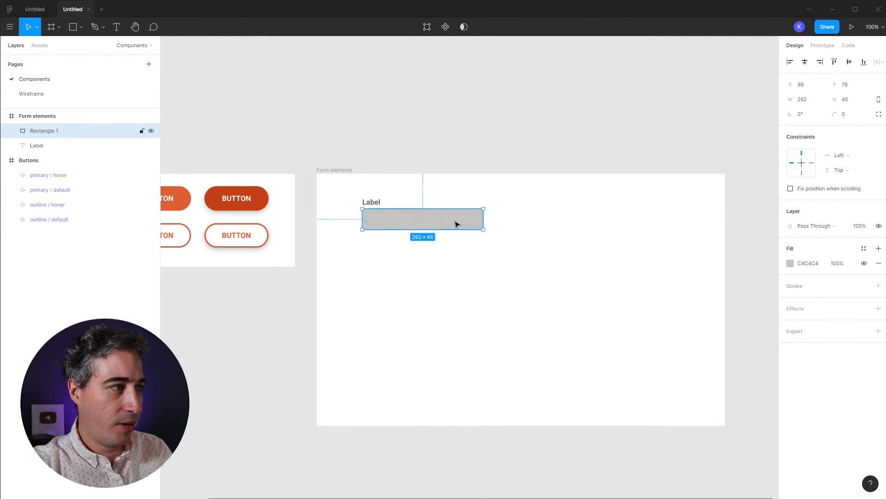
# Step: Give the 262×45 rectangle a light-gray fill style and a mid-gray border
pyautogui.click(790, 263)
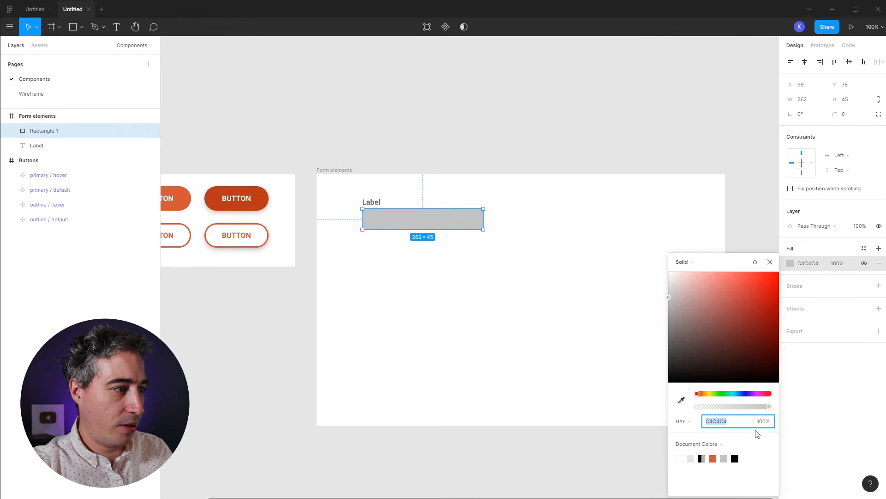
pyautogui.click(864, 249)
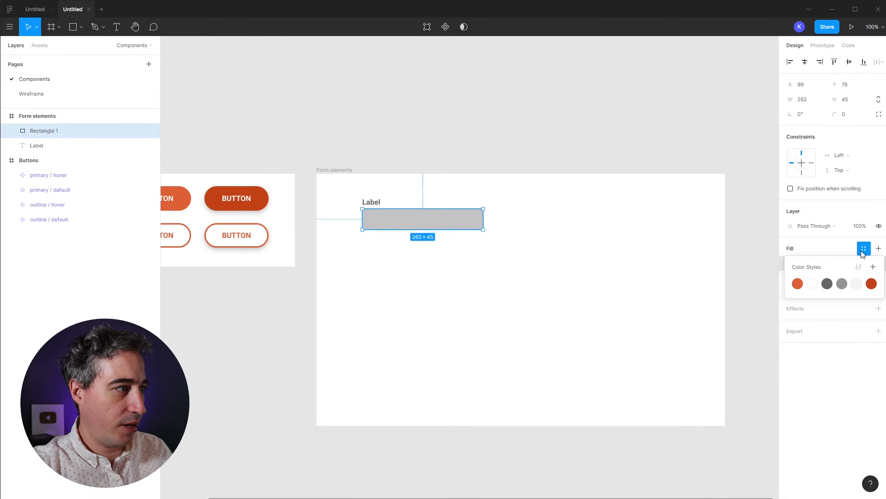
pyautogui.click(857, 284)
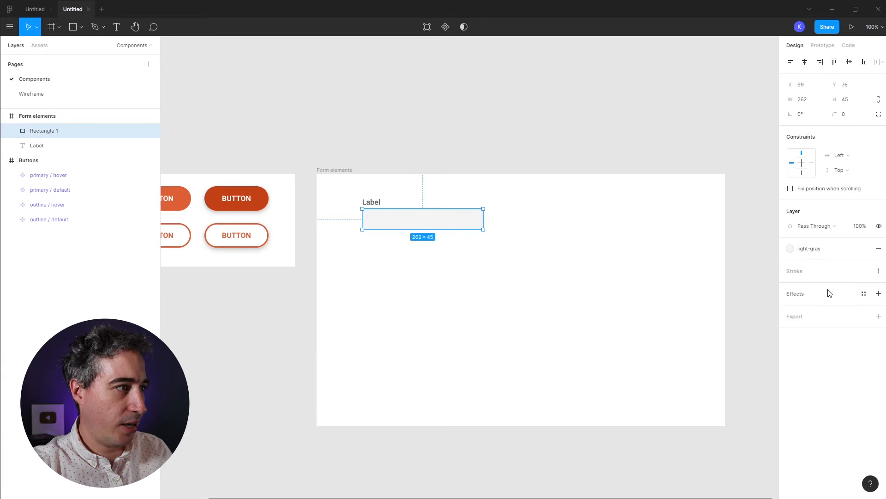
pyautogui.click(879, 271)
pyautogui.click(864, 271)
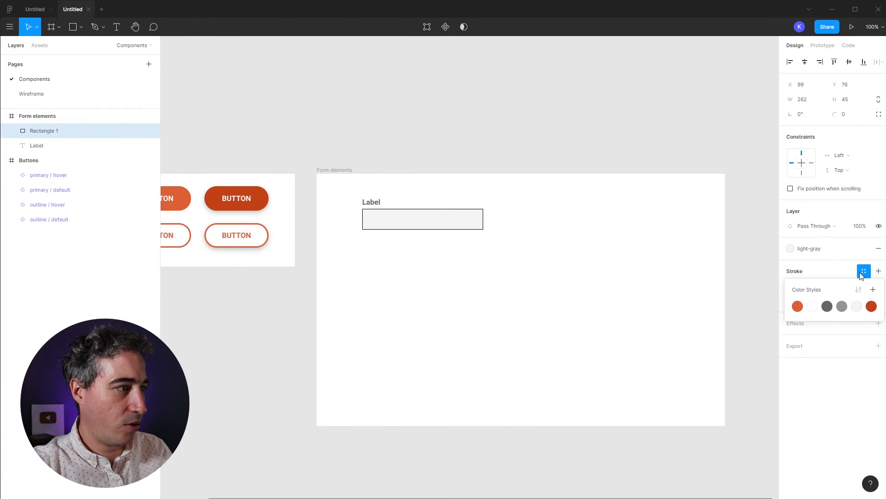
pyautogui.click(841, 304)
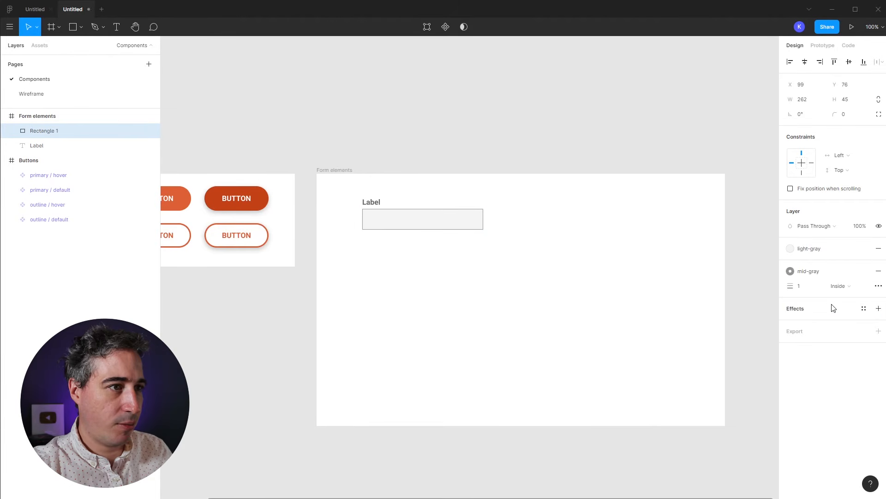
pyautogui.click(630, 301)
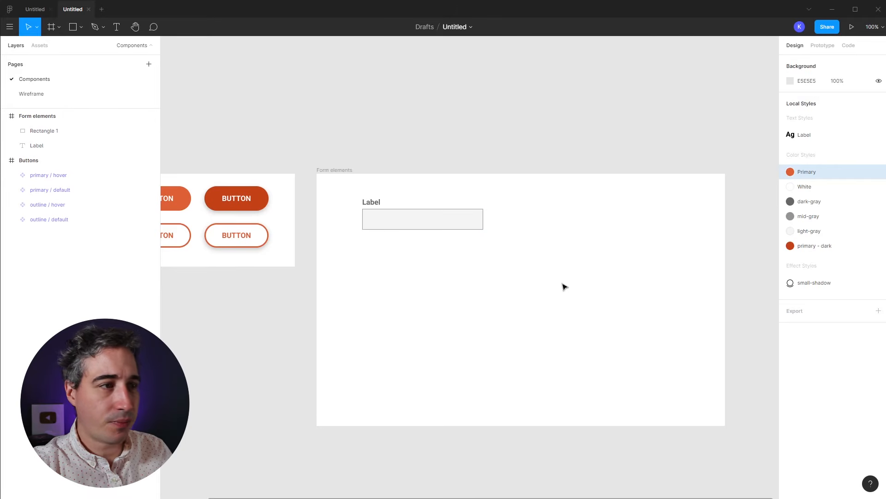
# Step: Round the input rectangle's corners to radius 3
pyautogui.click(438, 216)
pyautogui.moveTo(499, 252); pyautogui.dragTo(571, 270)
pyautogui.moveTo(528, 334); pyautogui.dragTo(584, 334)
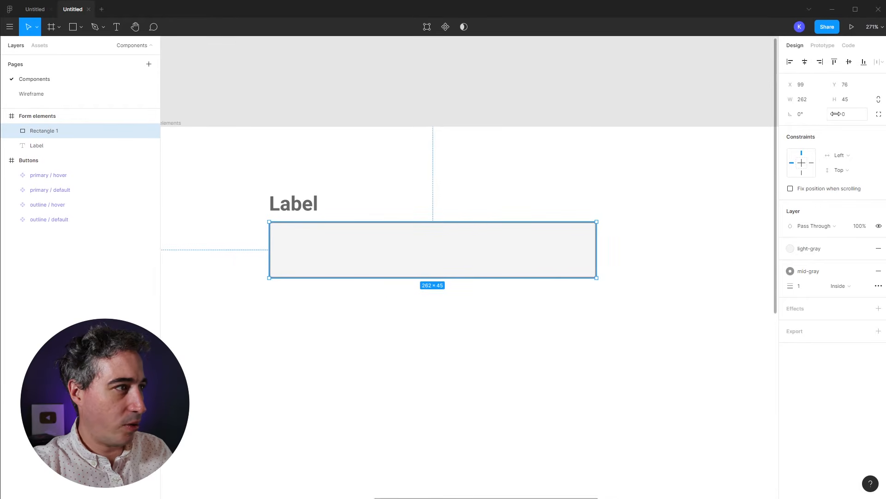
pyautogui.moveTo(837, 119); pyautogui.dragTo(859, 120)
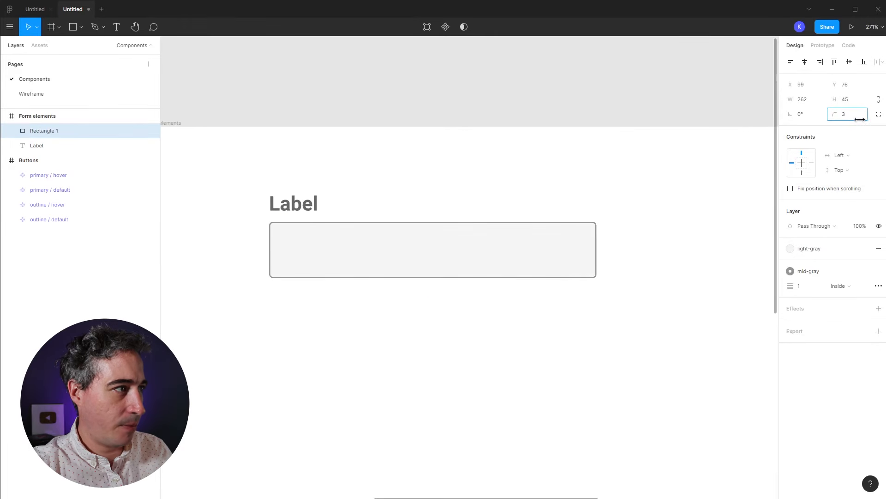
pyautogui.click(555, 304)
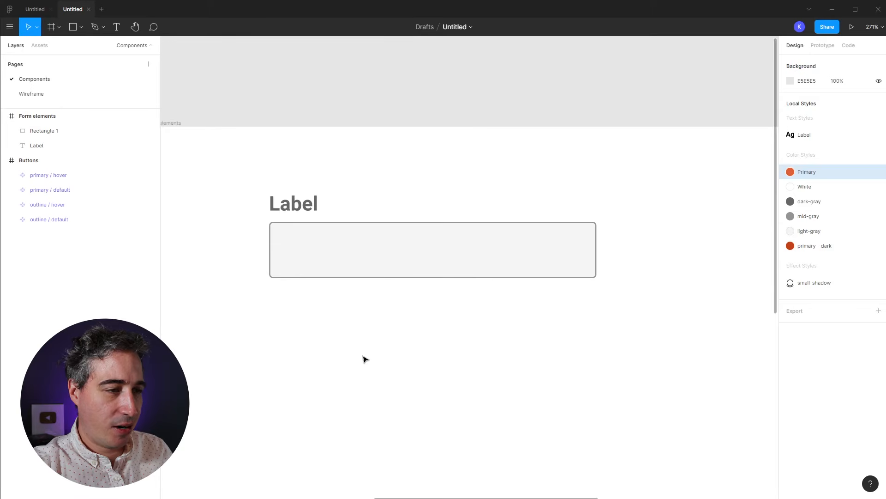
# Step: Duplicate the Label text, change it to 'placeholder' and detach the Label text style
pyautogui.click(306, 210)
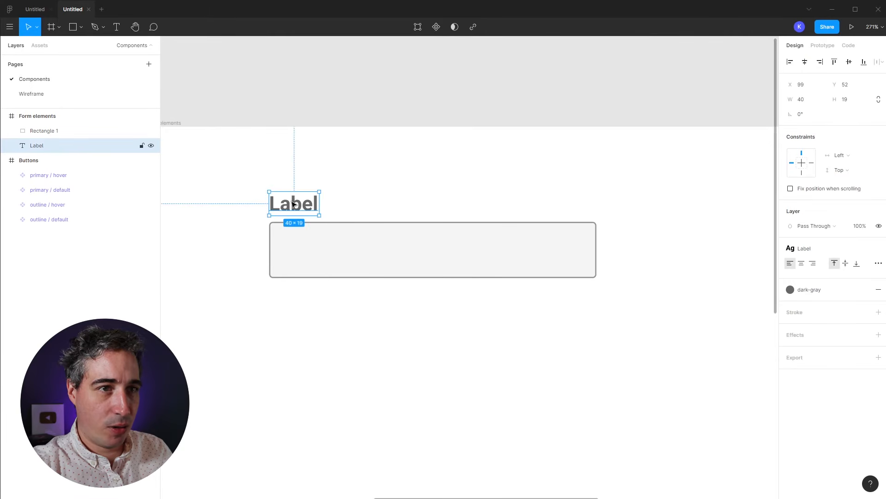
pyautogui.moveTo(294, 204); pyautogui.dragTo(448, 174)
pyautogui.doubleClick(447, 174)
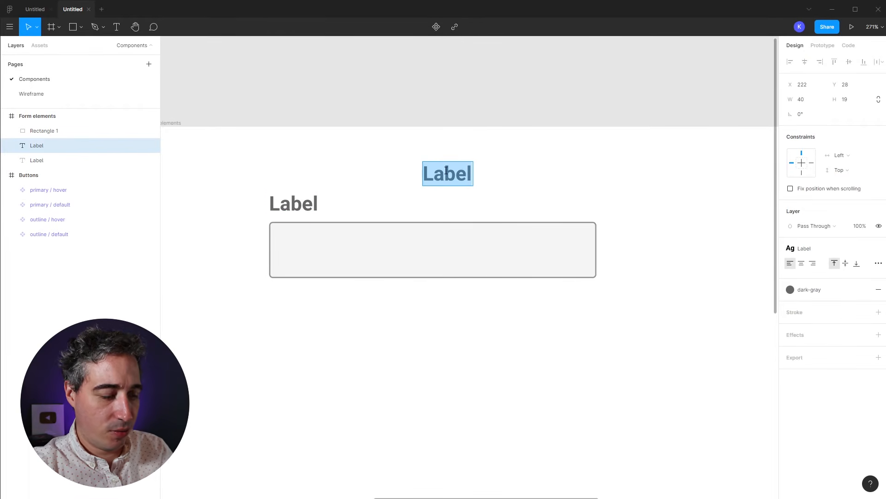
pyautogui.write('placeholder')
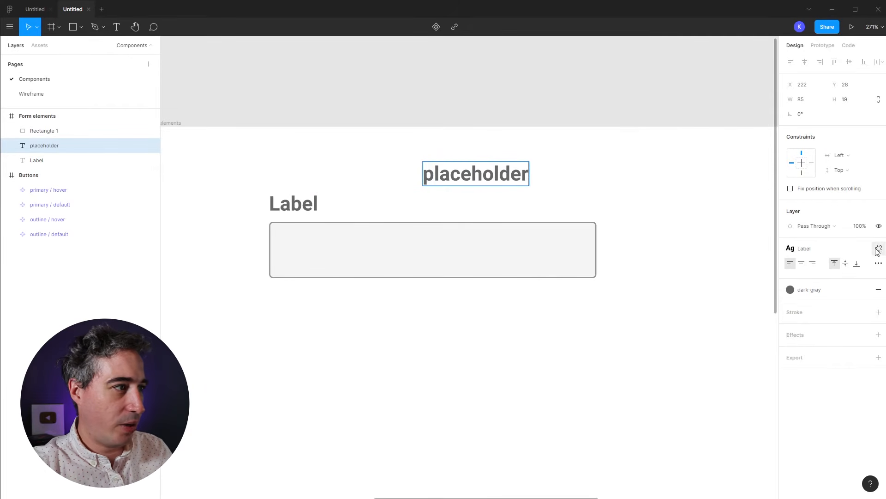
pyautogui.click(878, 249)
pyautogui.hotkey('ctrl', 'z')
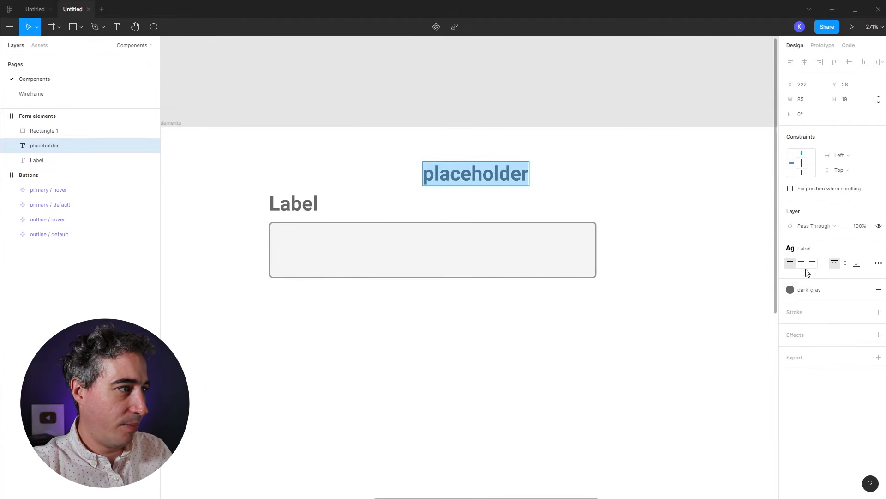
pyautogui.click(877, 249)
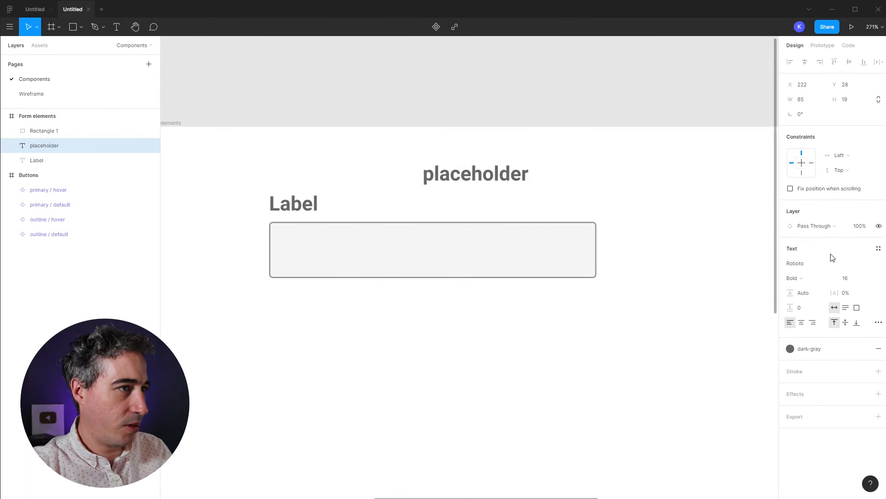
# Step: Make the placeholder Regular weight and mid-gray, and move it into the input box
pyautogui.doubleClick(477, 175)
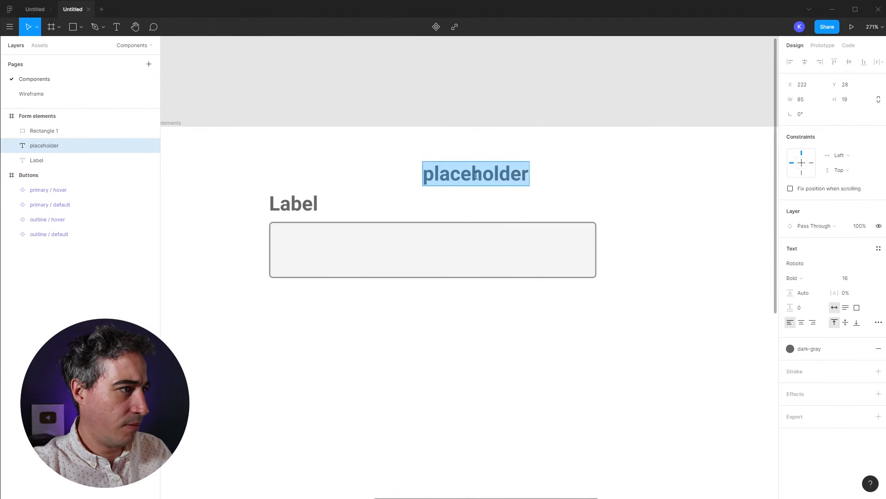
pyautogui.click(817, 278)
pyautogui.click(815, 256)
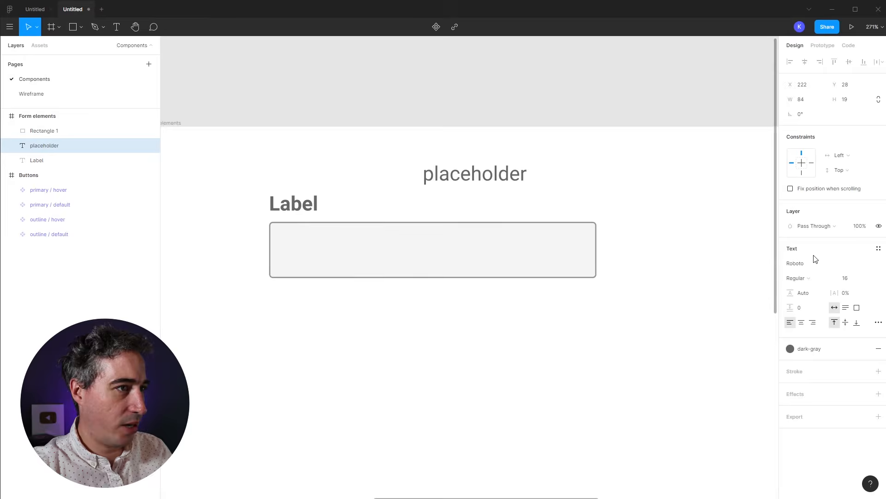
pyautogui.click(791, 351)
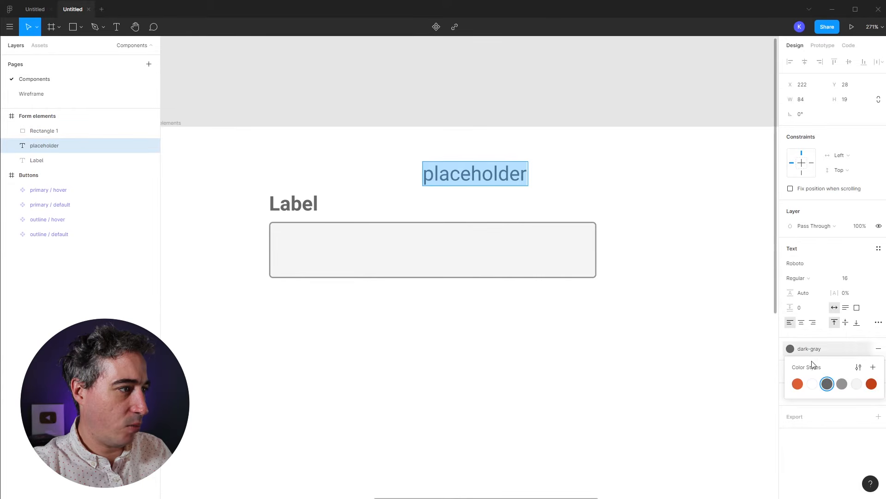
pyautogui.click(841, 384)
pyautogui.moveTo(480, 174); pyautogui.dragTo(401, 308)
pyautogui.click(388, 332)
# Step: Copy the placeholder below the input box and reword it 'important info / error message'
pyautogui.hotkey('ctrl', 'z')
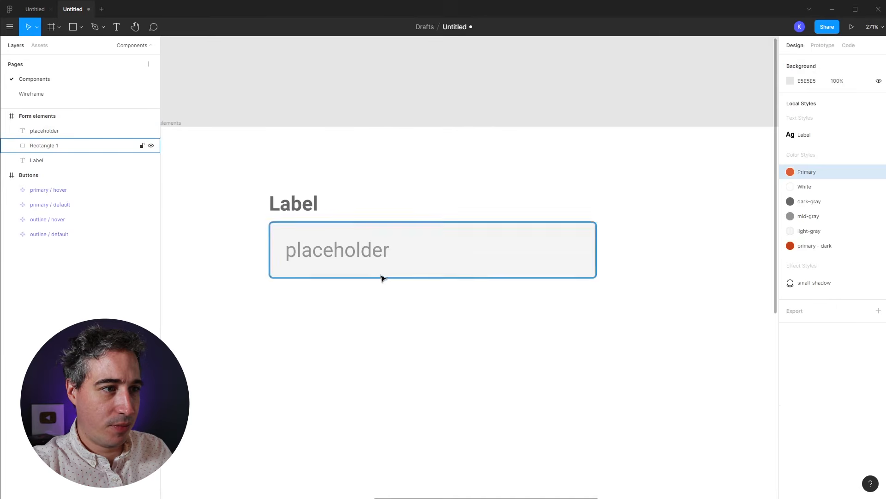
pyautogui.click(375, 258)
pyautogui.moveTo(363, 252); pyautogui.dragTo(352, 301)
pyautogui.doubleClick(352, 299)
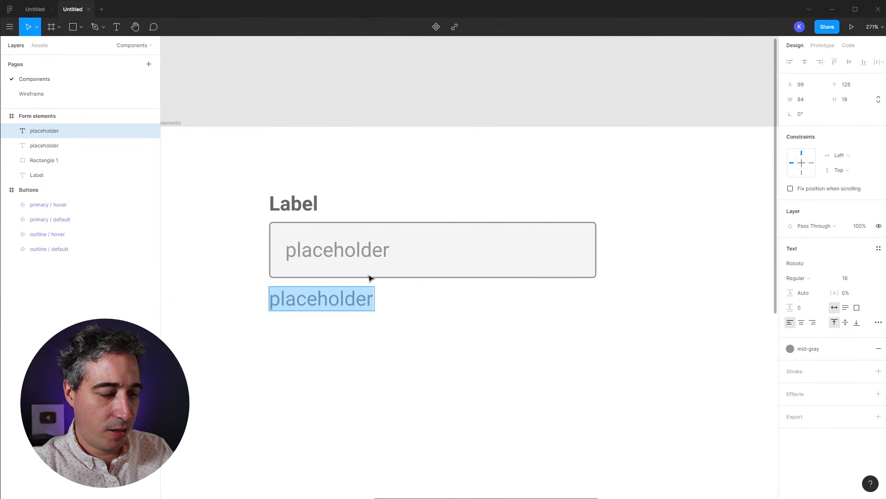
pyautogui.write('important info')
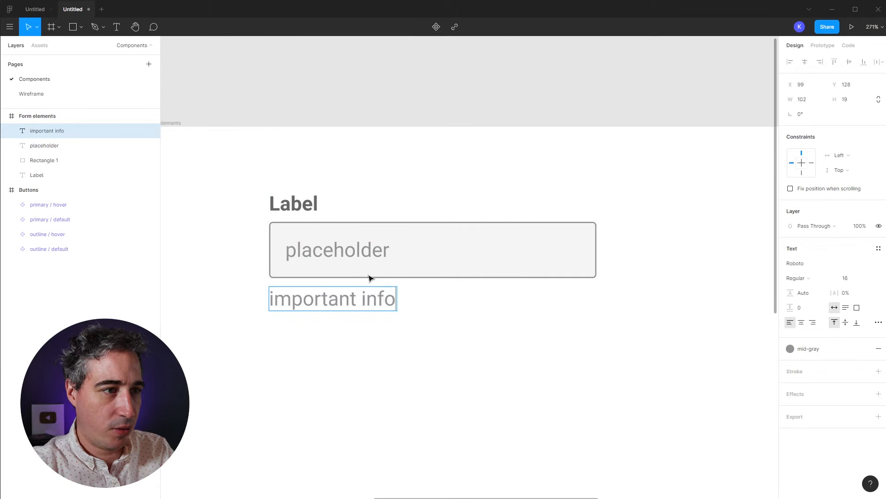
pyautogui.write(' / error message')
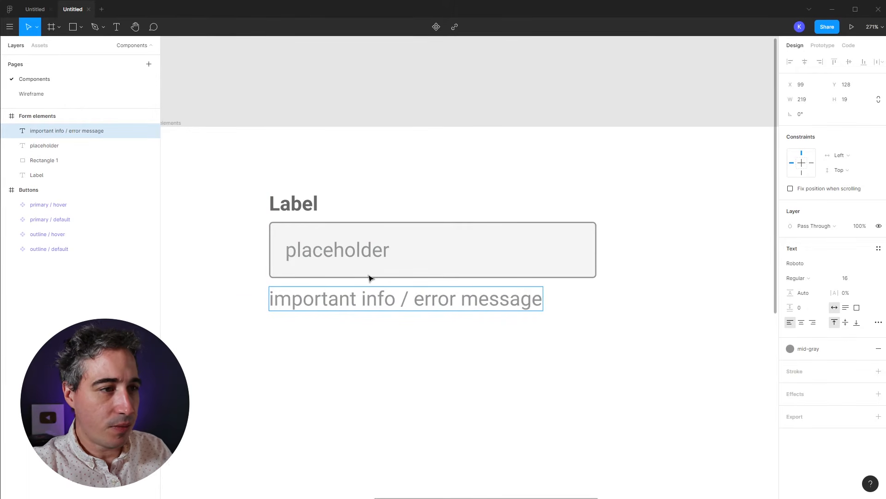
pyautogui.press('Escape')
pyautogui.press('Escape')
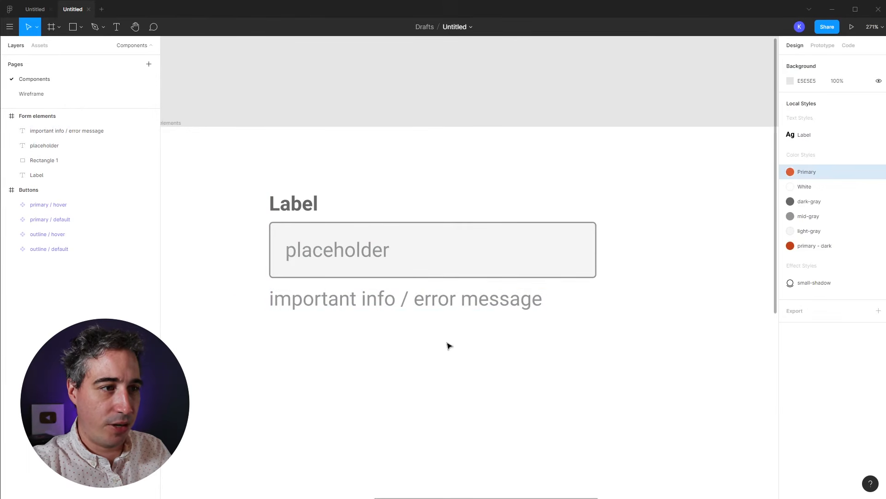
# Step: Set the error-message text to size 14 and Light Italic weight
pyautogui.click(434, 307)
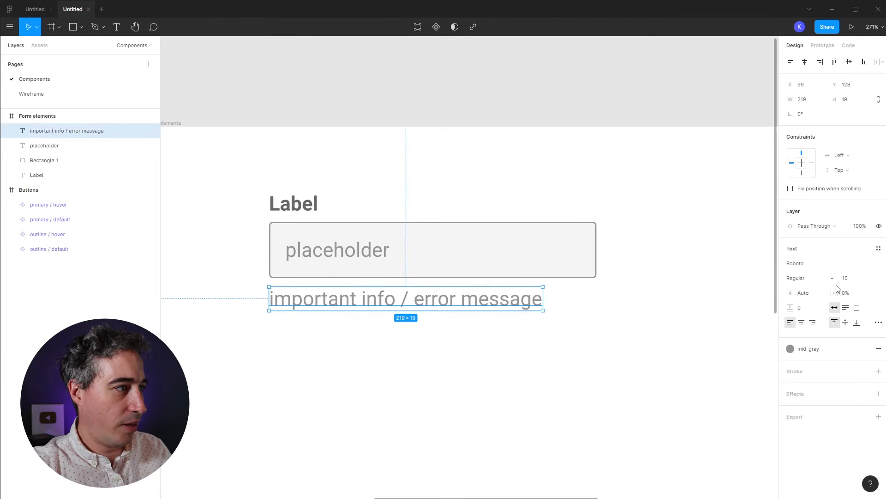
pyautogui.click(850, 279)
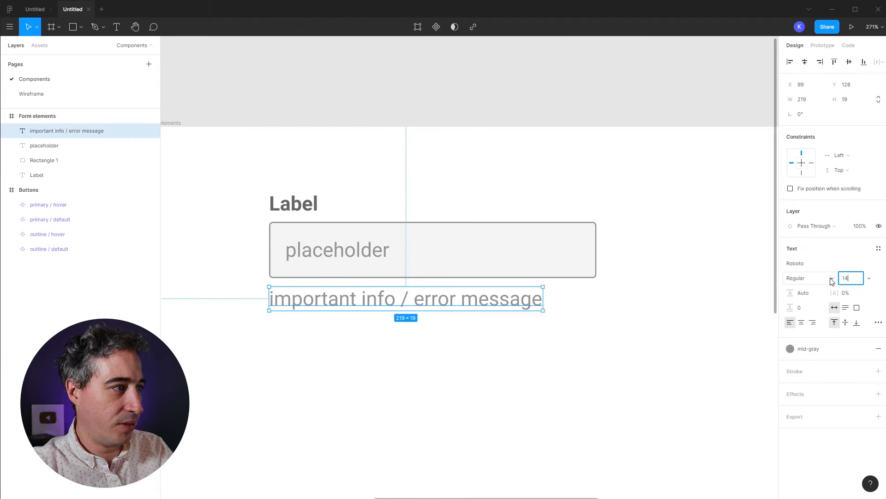
pyautogui.write('14')
pyautogui.press('Return')
pyautogui.click(833, 279)
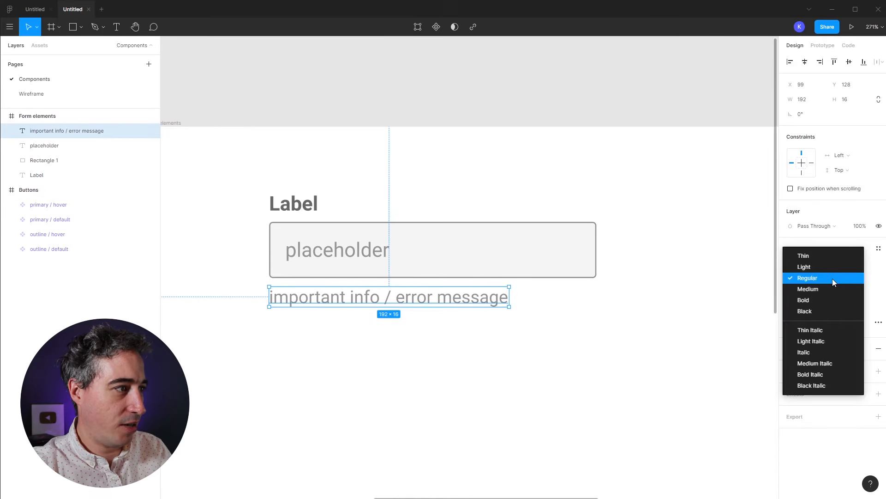
pyautogui.click(824, 340)
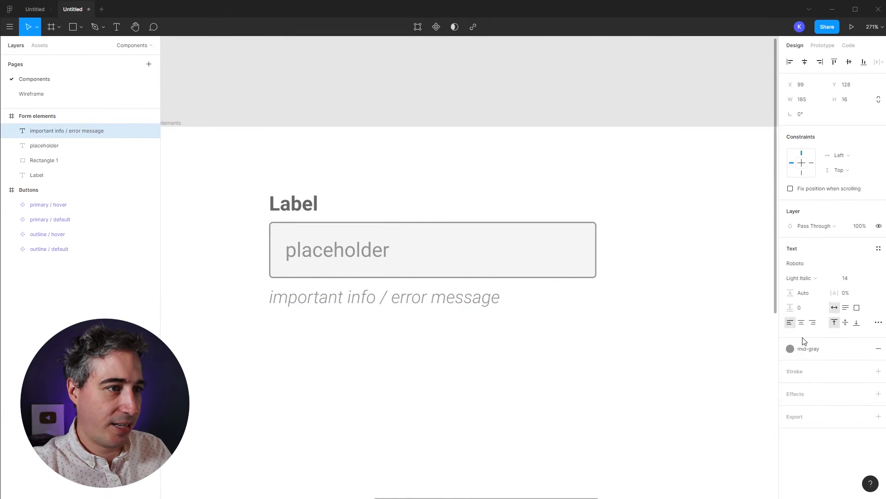
pyautogui.click(615, 334)
# Step: Wrap the placeholder and its box in a vertical auto-layout frame and widen it
pyautogui.moveTo(225, 230); pyautogui.dragTo(349, 265)
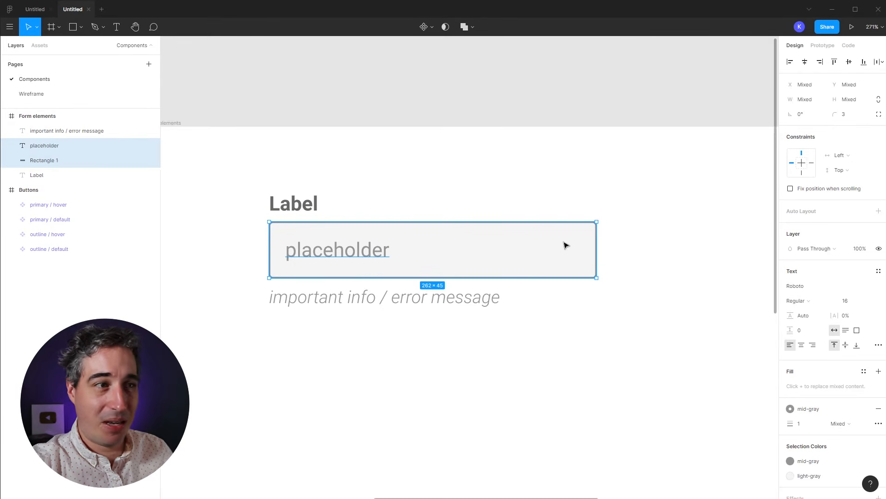
pyautogui.hotkey('shift', 'a')
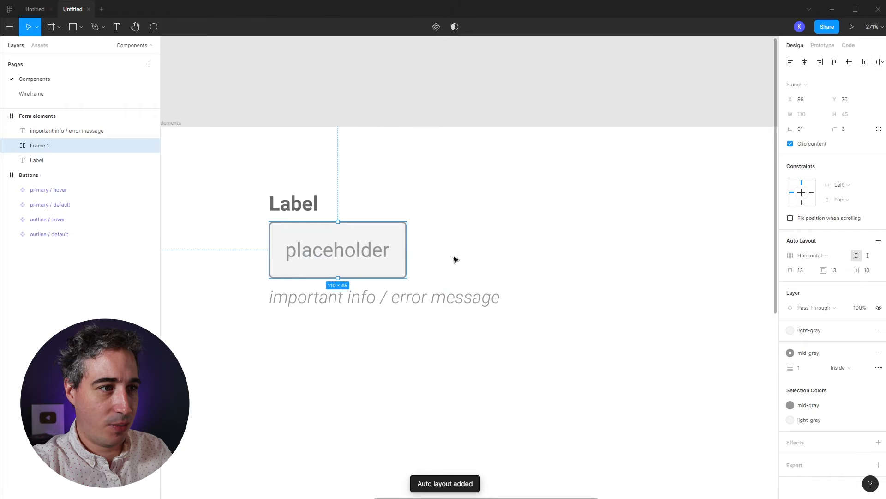
pyautogui.click(810, 259)
pyautogui.click(811, 265)
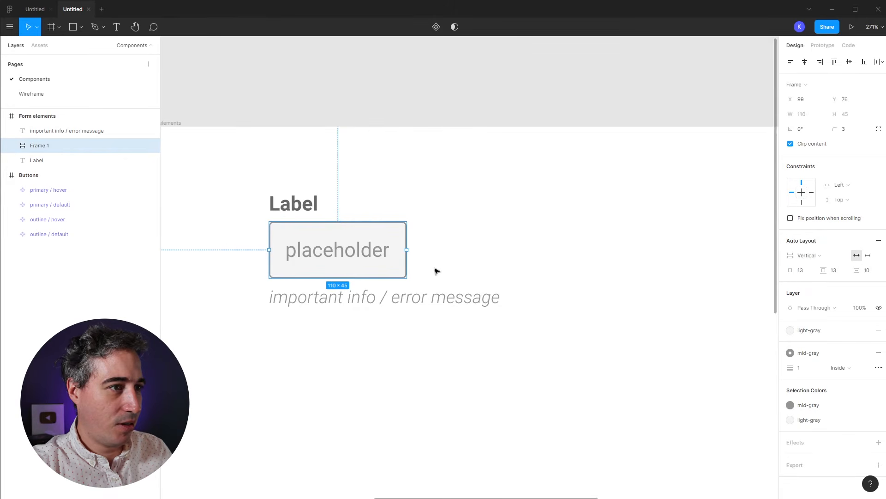
pyautogui.moveTo(407, 249); pyautogui.dragTo(571, 249)
pyautogui.click(692, 272)
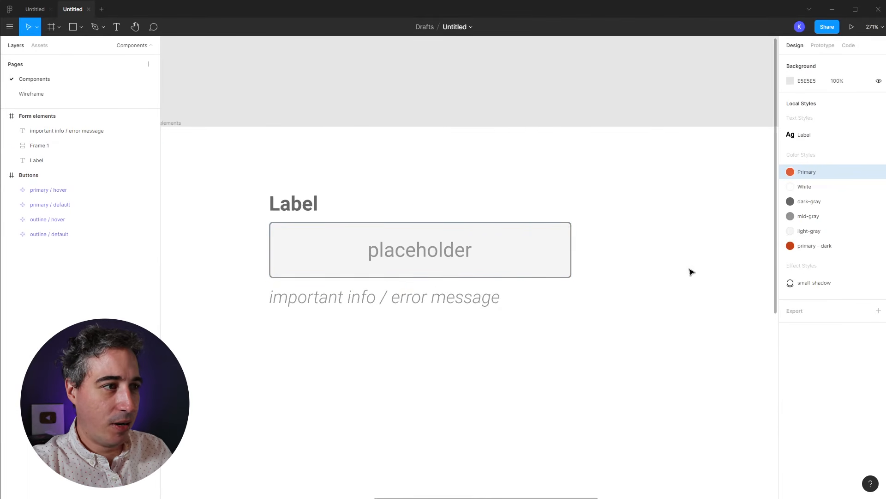
# Step: Move the placeholder to the box's left edge and widen the frame to 262
pyautogui.doubleClick(421, 257)
pyautogui.moveTo(436, 255); pyautogui.dragTo(363, 254)
pyautogui.click(547, 295)
pyautogui.click(546, 263)
pyautogui.moveTo(571, 250); pyautogui.dragTo(597, 254)
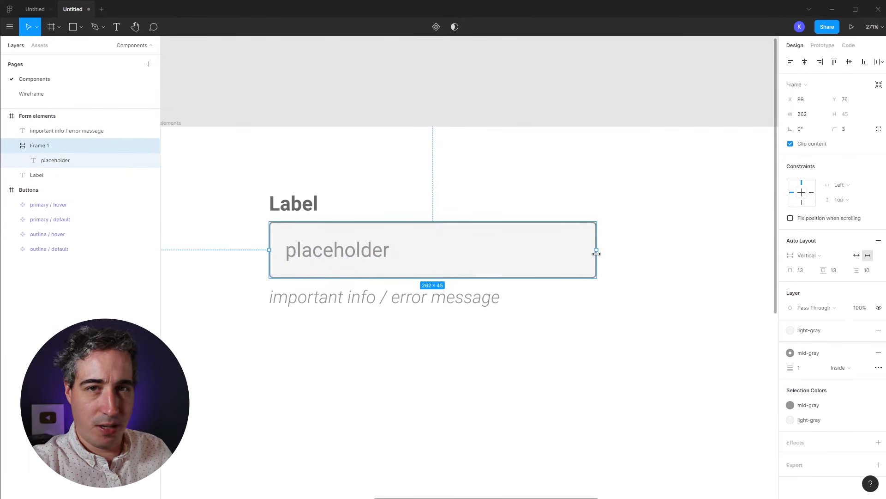
pyautogui.click(612, 321)
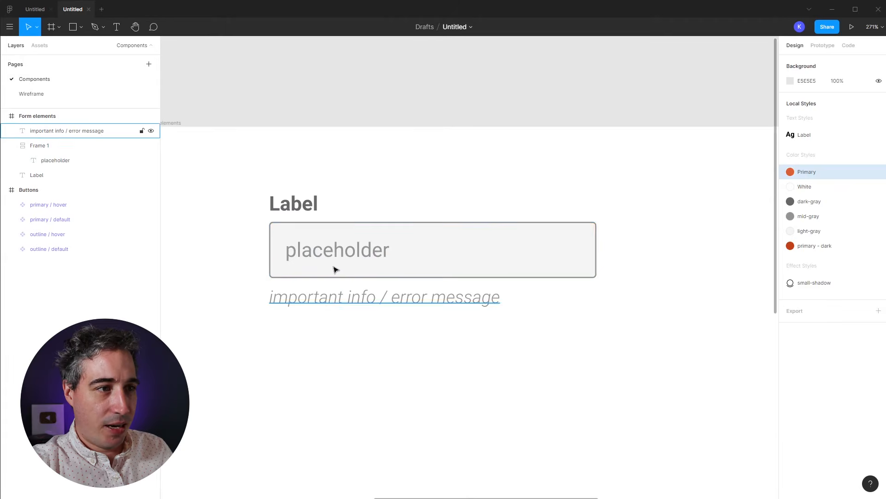
# Step: Rename the auto-layout frame layer to 'input'
pyautogui.click(306, 247)
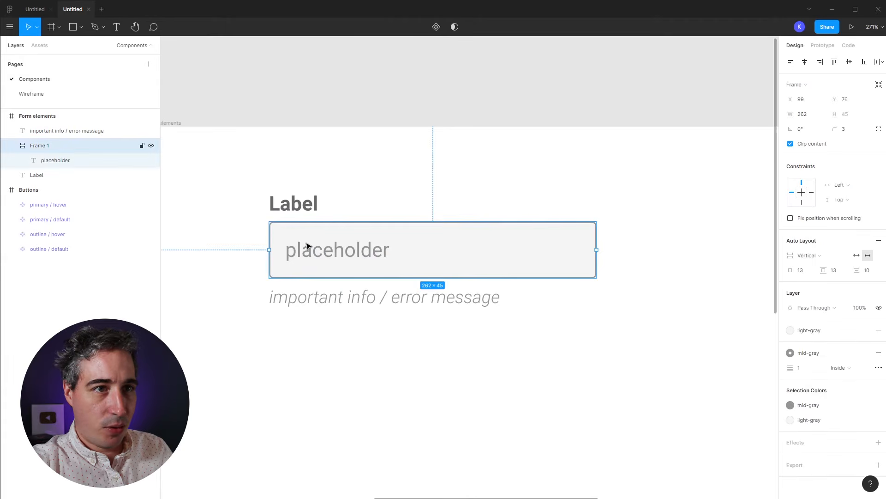
pyautogui.click(41, 177)
pyautogui.click(40, 147)
pyautogui.doubleClick(39, 147)
pyautogui.write('input')
pyautogui.press('Return')
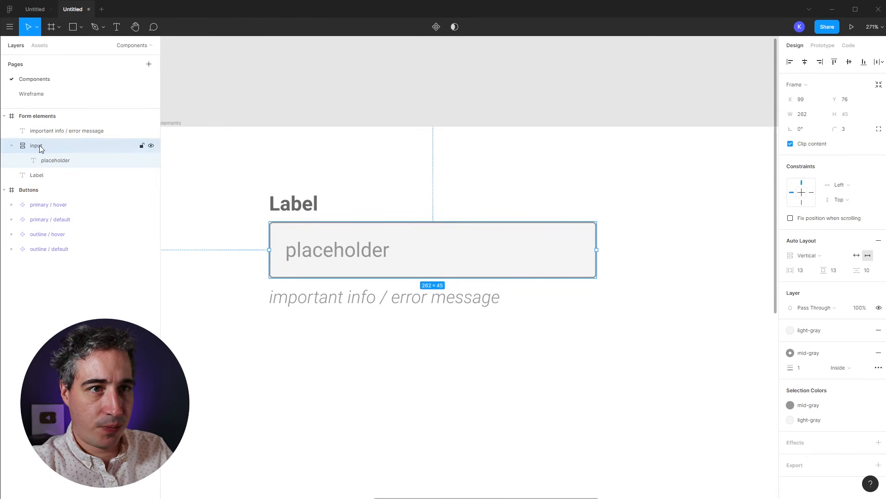
pyautogui.click(67, 133)
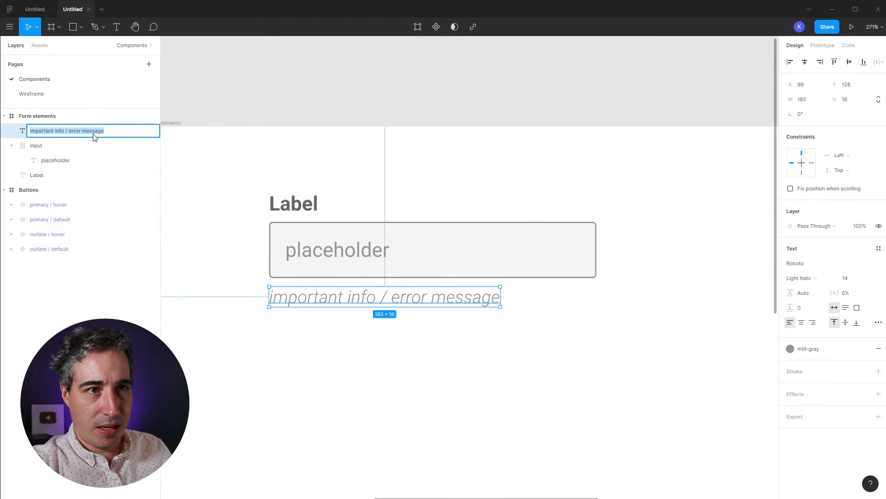
pyautogui.click(211, 246)
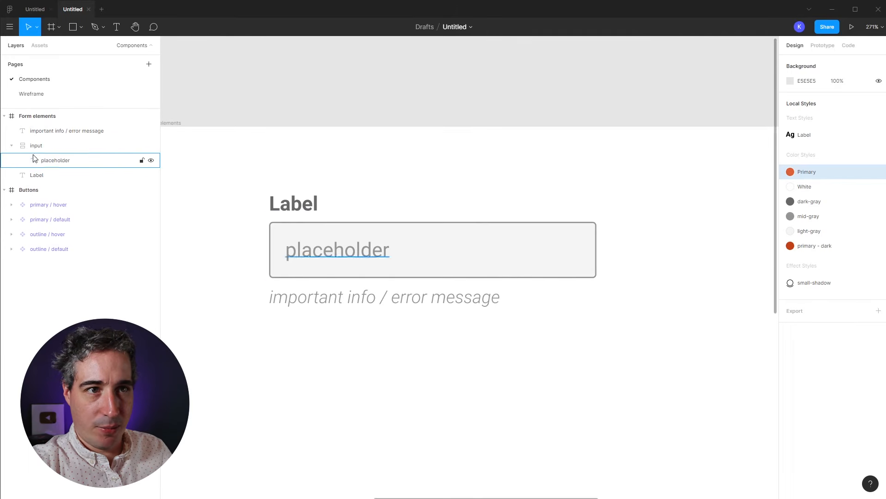
# Step: Wrap Label, input and the error message in a vertical auto-layout frame
pyautogui.moveTo(234, 183); pyautogui.dragTo(378, 327)
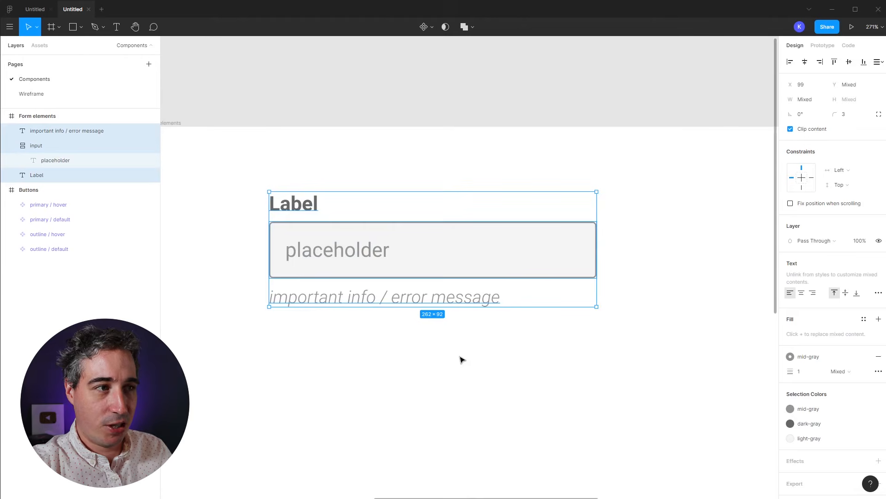
pyautogui.hotkey('shift', 'a')
pyautogui.click(465, 303)
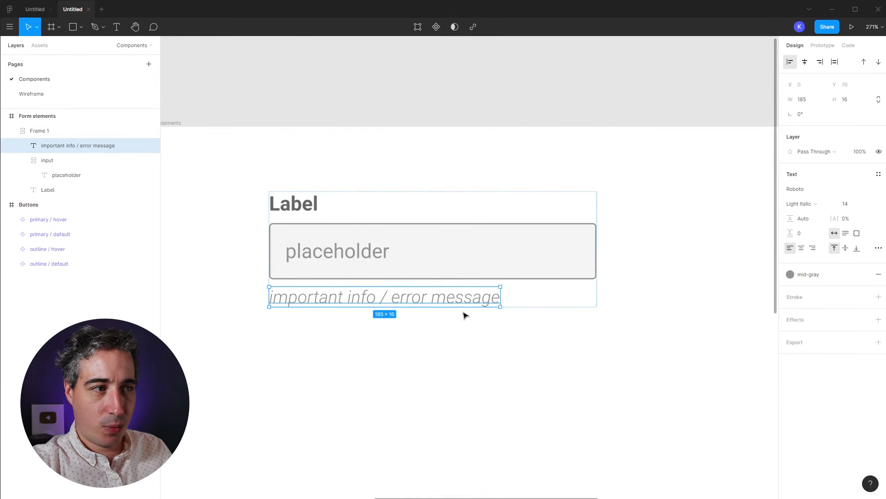
pyautogui.moveTo(456, 302); pyautogui.dragTo(332, 303)
# Step: Try repositioning the Label, then increase the frame's item spacing to 7
pyautogui.click(296, 205)
pyautogui.doubleClick(296, 206)
pyautogui.click(425, 217)
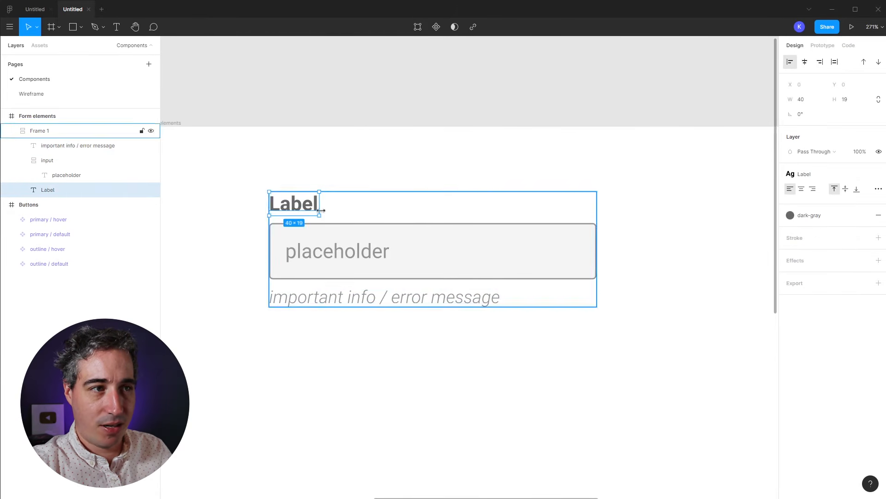
pyautogui.moveTo(303, 211)
pyautogui.mouseDown()
pyautogui.moveTo(580, 214)
pyautogui.moveTo(307, 212)
pyautogui.mouseUp()
pyautogui.click(570, 394)
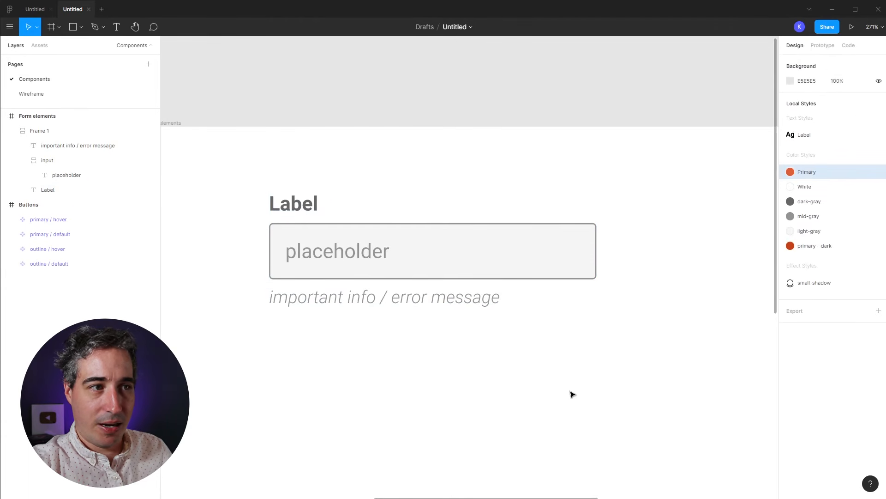
pyautogui.click(284, 203)
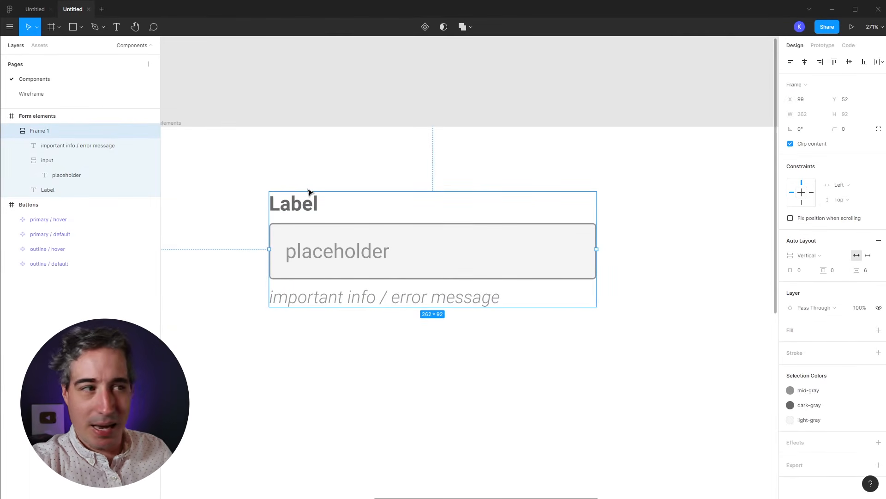
pyautogui.moveTo(862, 271)
pyautogui.mouseDown()
pyautogui.moveTo(875, 276)
pyautogui.moveTo(859, 281)
pyautogui.mouseUp()
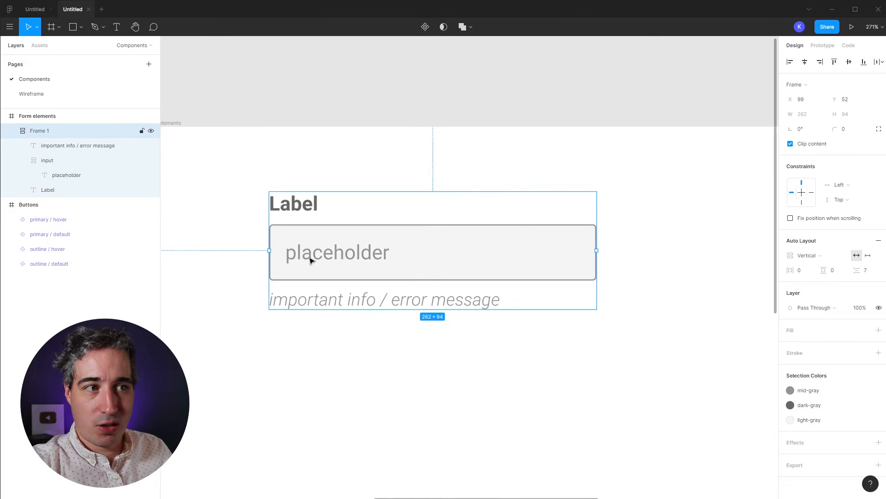
# Step: Group Label and input, test wider spacing above the error message, then undo and ungroup
pyautogui.click(232, 249)
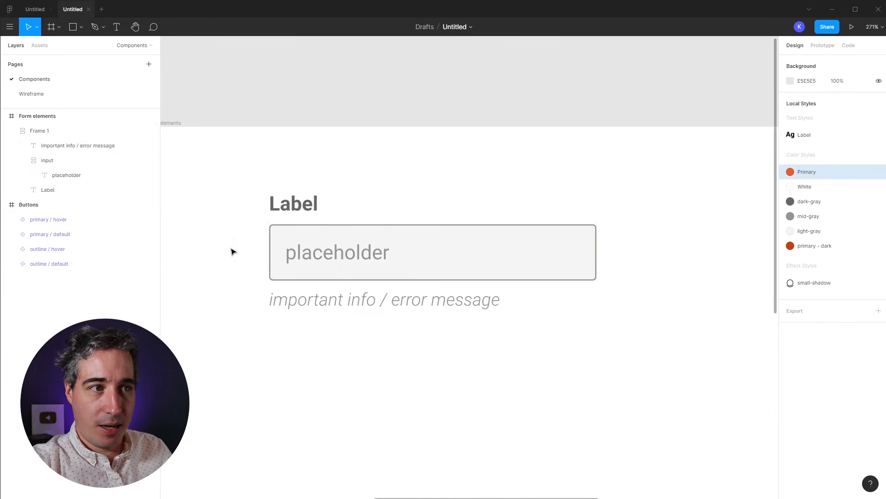
pyautogui.doubleClick(374, 250)
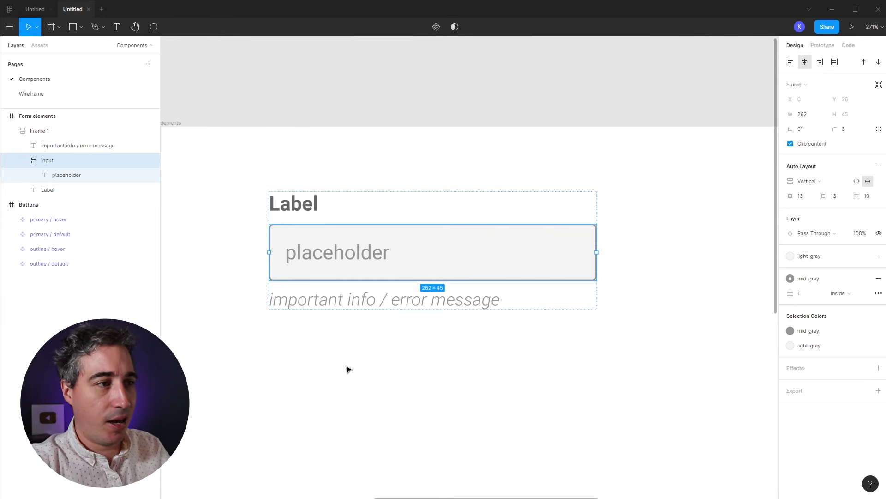
pyautogui.click(348, 370)
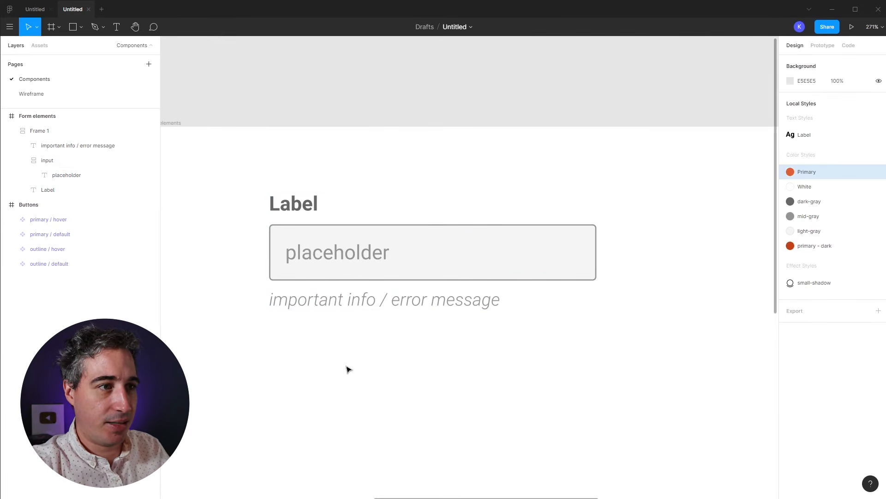
pyautogui.doubleClick(311, 248)
pyautogui.keyDown('shift'); pyautogui.click(307, 205); pyautogui.keyUp('shift')
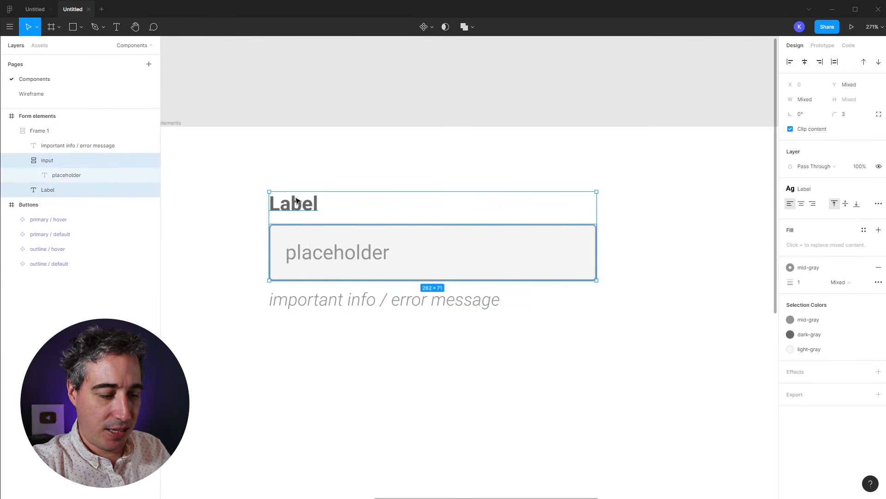
pyautogui.hotkey('ctrl', 'g')
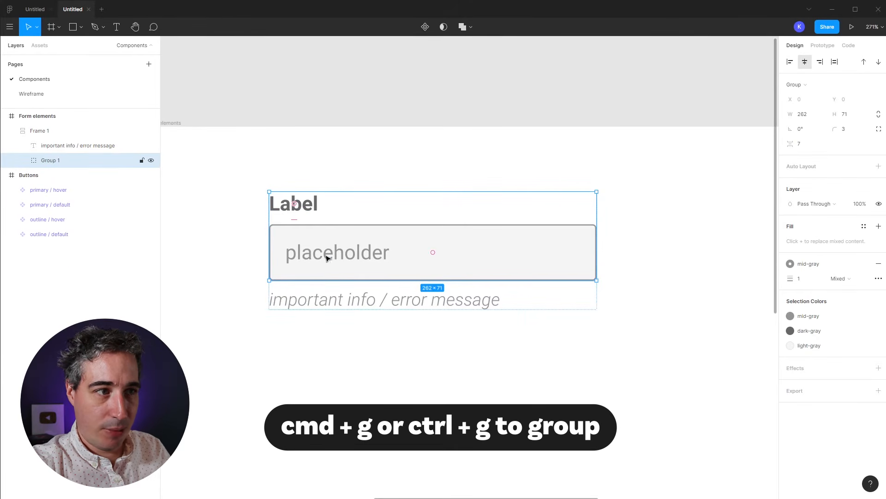
pyautogui.click(497, 257)
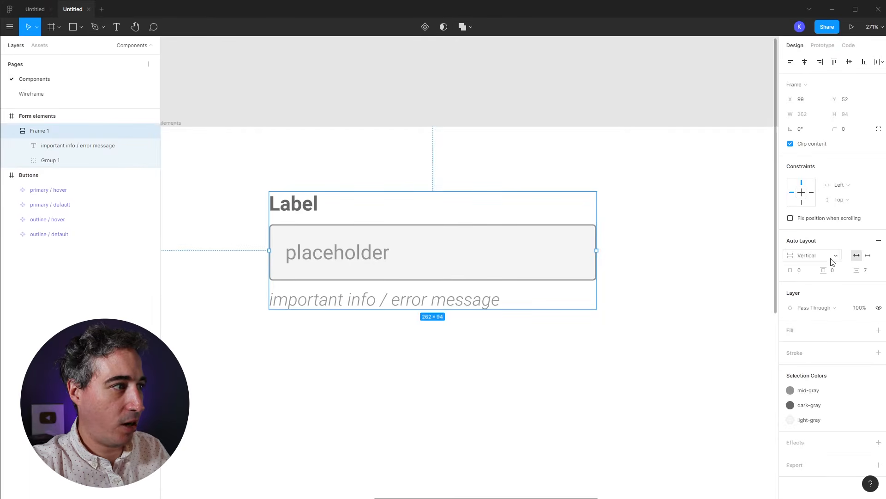
pyautogui.moveTo(858, 269); pyautogui.dragTo(876, 269)
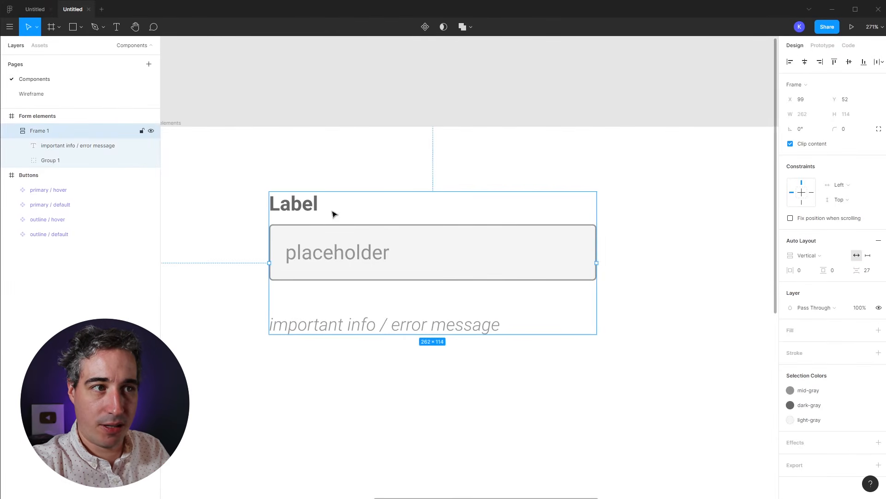
pyautogui.click(294, 201)
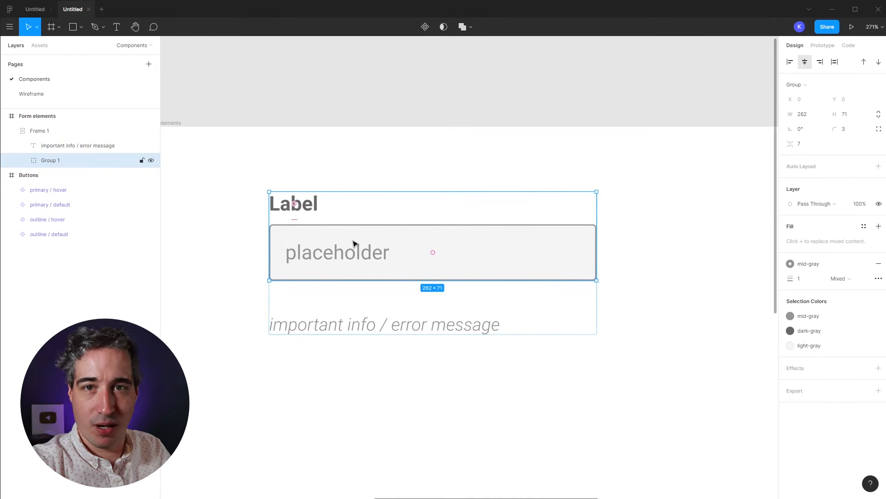
pyautogui.hotkey('ctrl', 'z')
pyautogui.hotkey('ctrl', 'z')
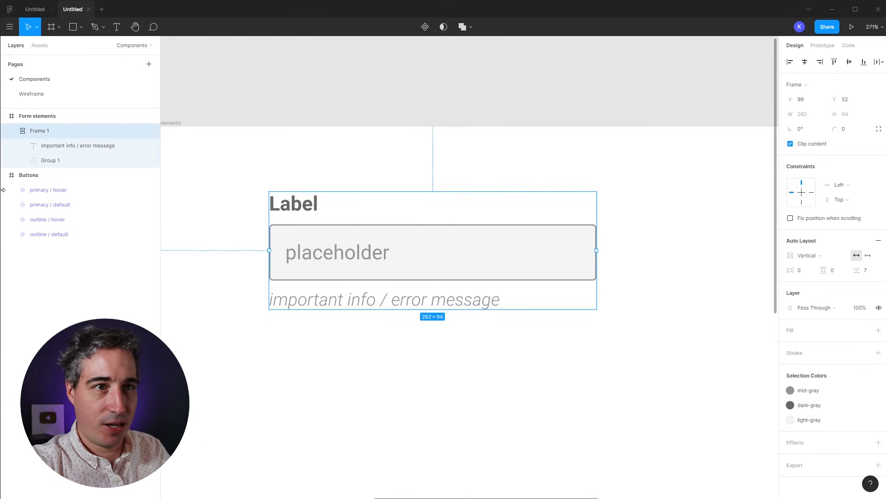
pyautogui.click(55, 162)
pyautogui.hotkey('ctrl', 'shift', 'g')
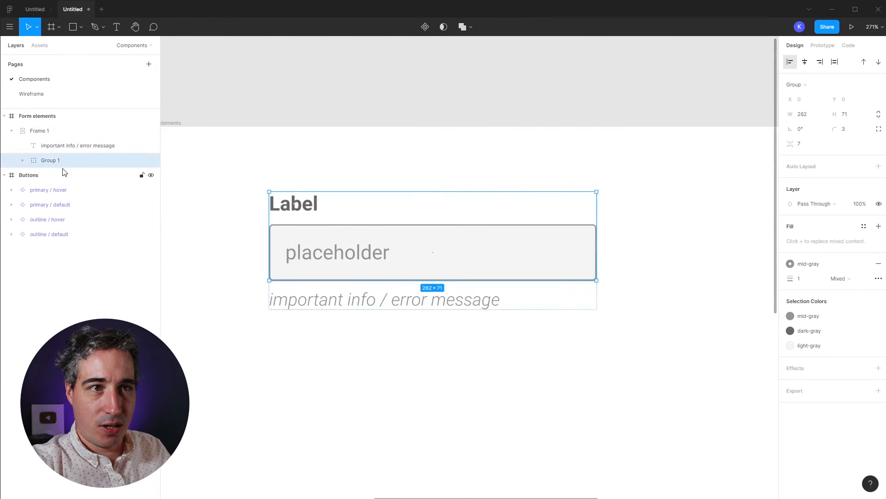
# Step: Rename the form frame layer to 'input / default'
pyautogui.click(37, 133)
pyautogui.doubleClick(49, 133)
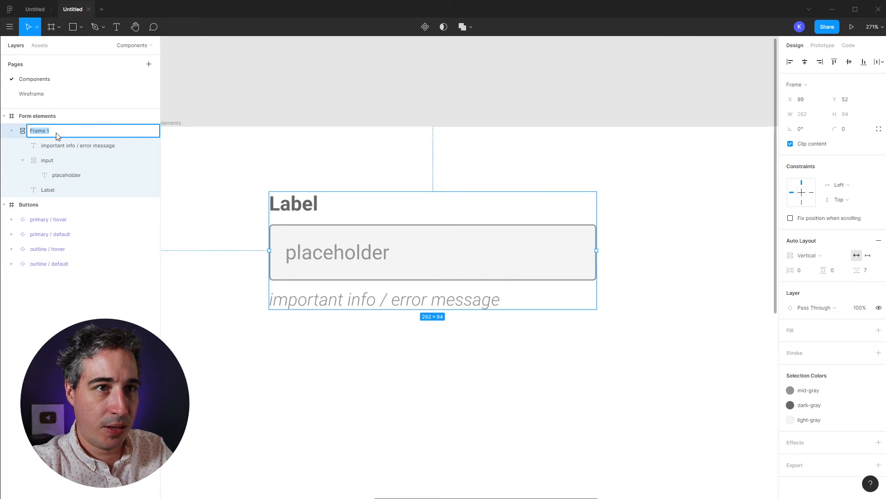
pyautogui.write('input /')
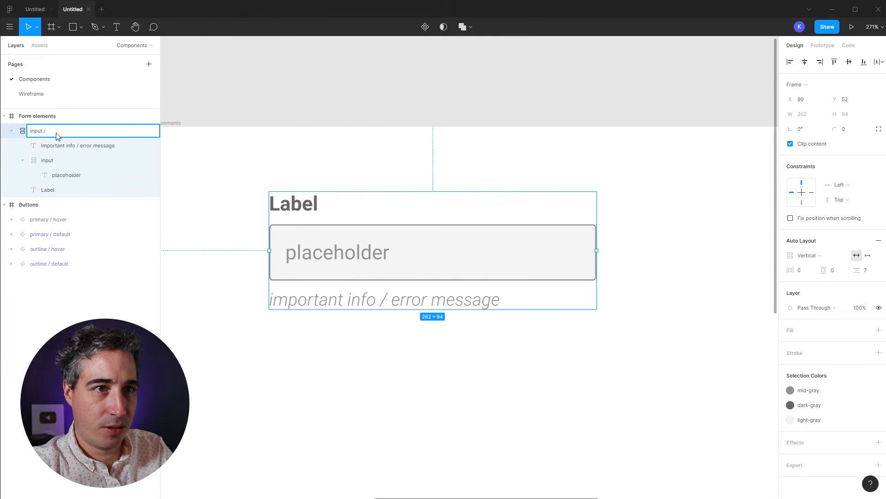
pyautogui.write(' default')
pyautogui.press('Return')
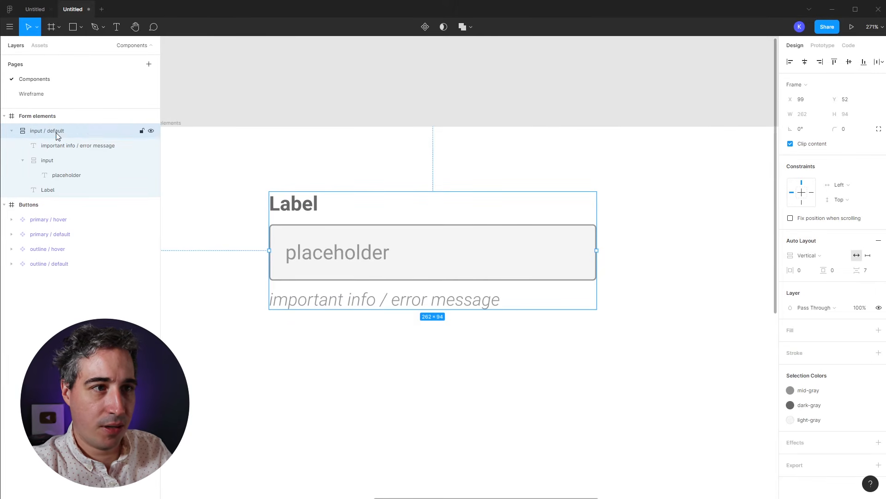
# Step: Nudge the input / default frame slightly left and down, then zoom in on Form elements
pyautogui.click(397, 138)
pyautogui.moveTo(301, 261); pyautogui.dragTo(284, 266)
pyautogui.click(384, 384)
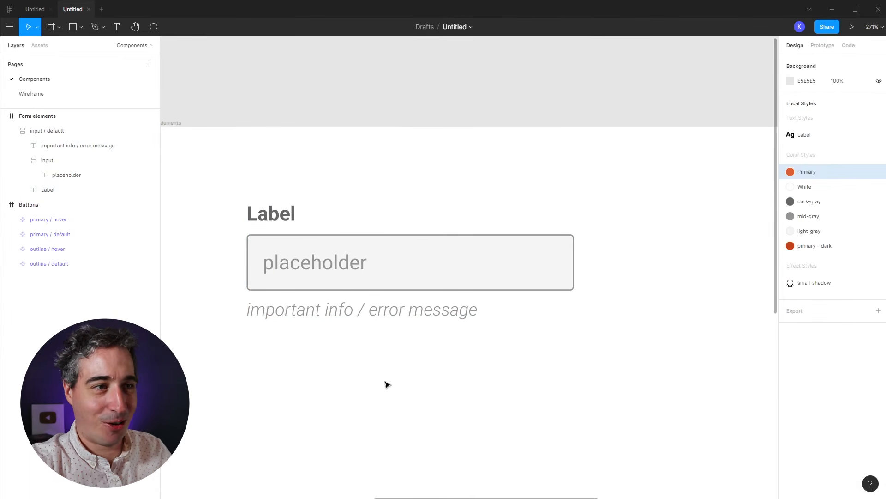
pyautogui.hotkey('shift', '0')
pyautogui.press('z')
pyautogui.moveTo(318, 192); pyautogui.dragTo(530, 325)
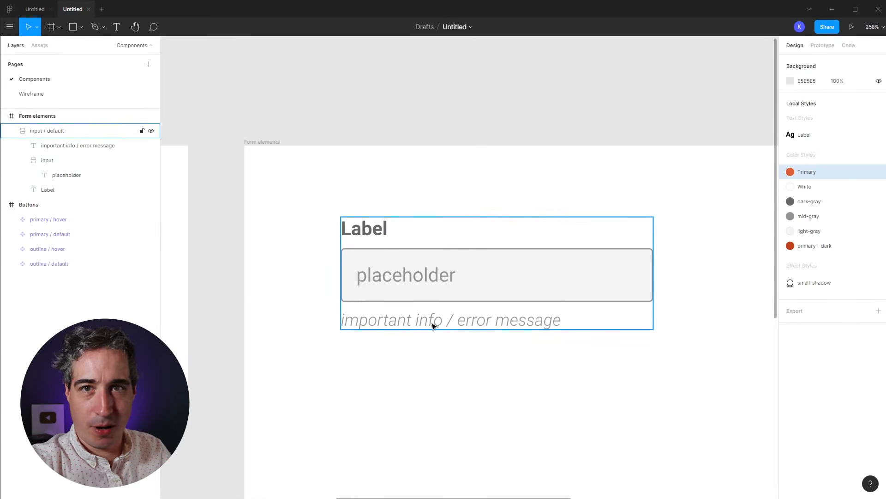
# Step: Move input / default to Form elements' top-left and Alt-drag a duplicate directly below it
pyautogui.moveTo(458, 319); pyautogui.dragTo(386, 305)
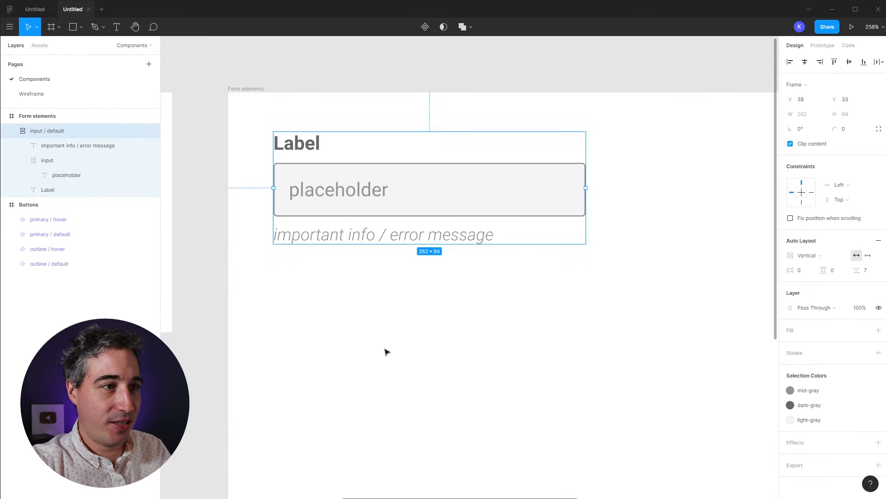
pyautogui.click(495, 301)
pyautogui.click(311, 170)
pyautogui.moveTo(309, 155); pyautogui.dragTo(307, 297)
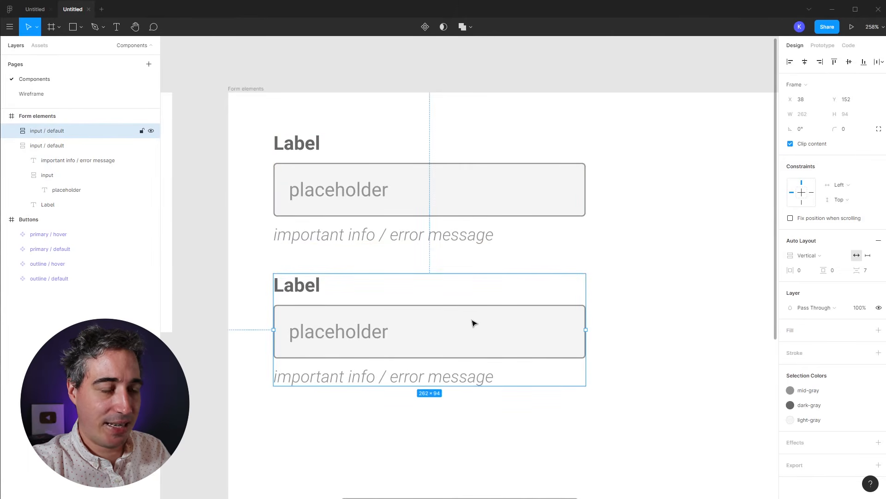
pyautogui.doubleClick(458, 321)
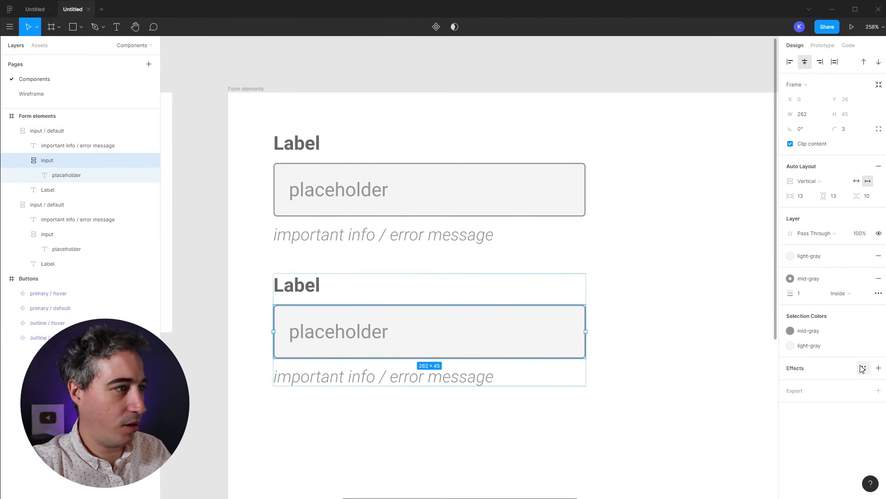
# Step: Detach the copy's border from mid-gray and recolour it green 37BB7C, keeping weight 1 after trying 3
pyautogui.click(791, 279)
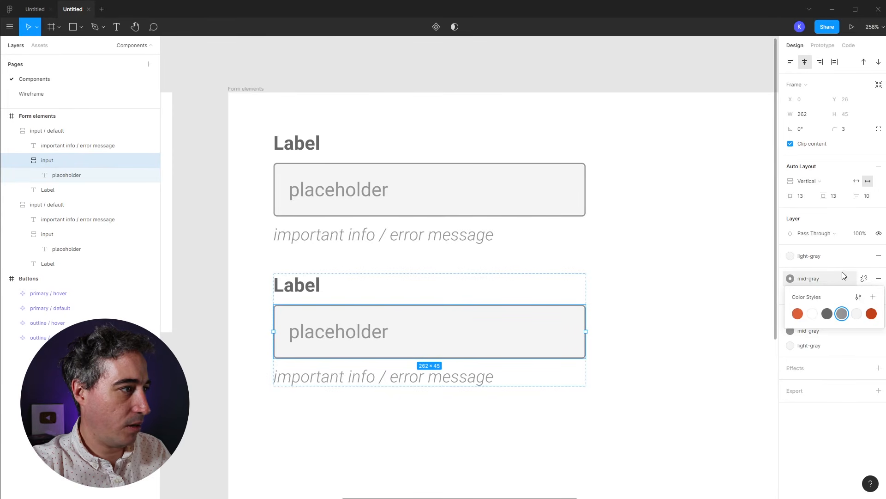
pyautogui.click(864, 278)
pyautogui.click(790, 293)
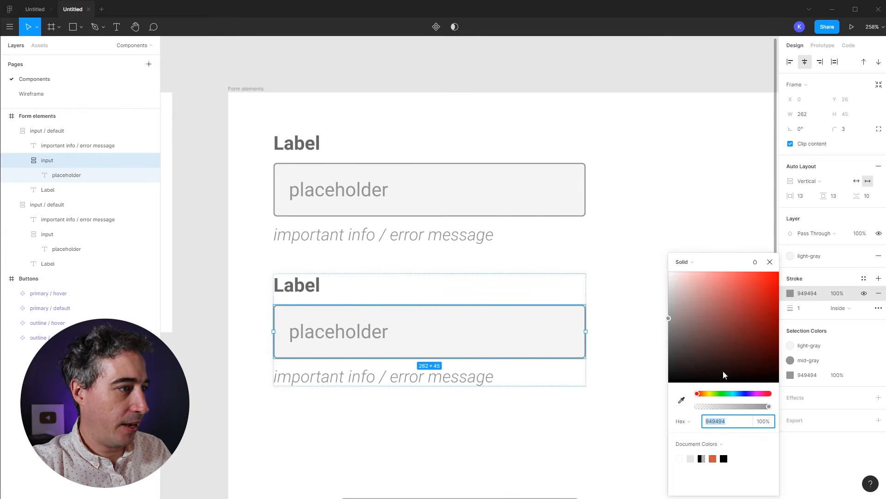
pyautogui.moveTo(712, 396); pyautogui.dragTo(723, 395)
pyautogui.moveTo(711, 329)
pyautogui.mouseDown()
pyautogui.moveTo(747, 293)
pyautogui.moveTo(747, 300)
pyautogui.mouseUp()
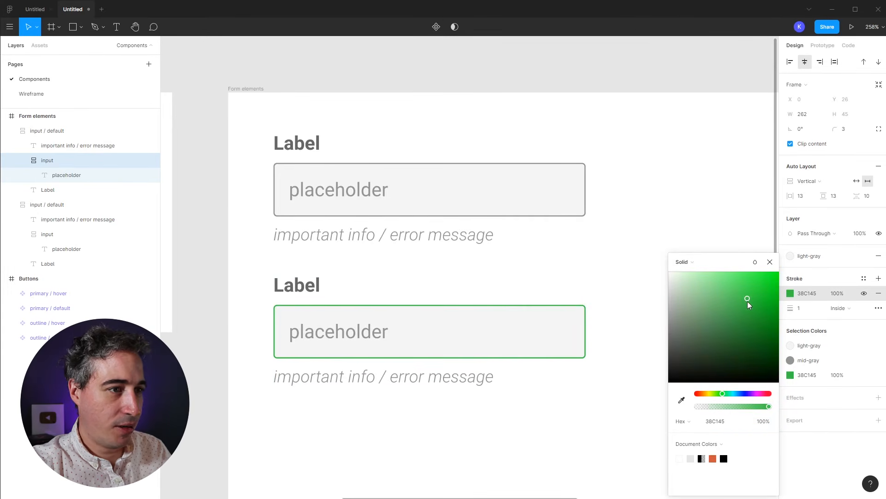
pyautogui.moveTo(717, 395); pyautogui.dragTo(725, 396)
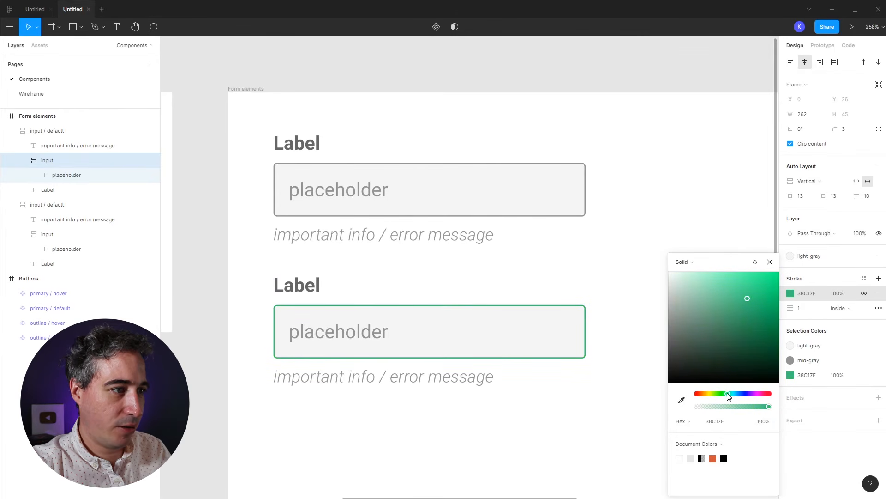
pyautogui.moveTo(744, 297); pyautogui.dragTo(746, 302)
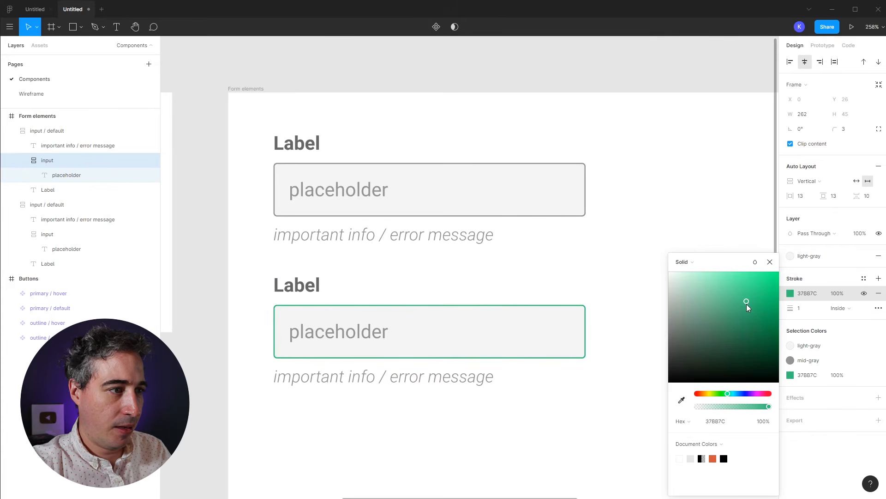
pyautogui.click(803, 308)
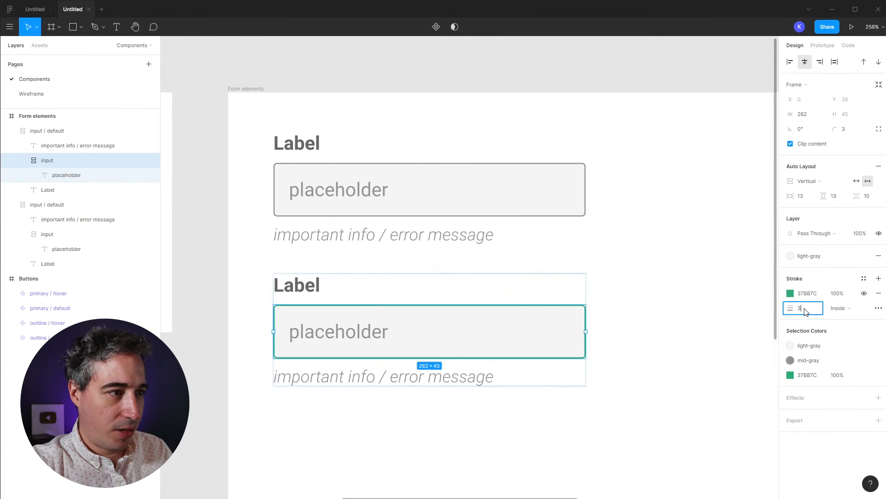
pyautogui.write('3')
pyautogui.press('Return')
pyautogui.hotkey('ctrl', 'z')
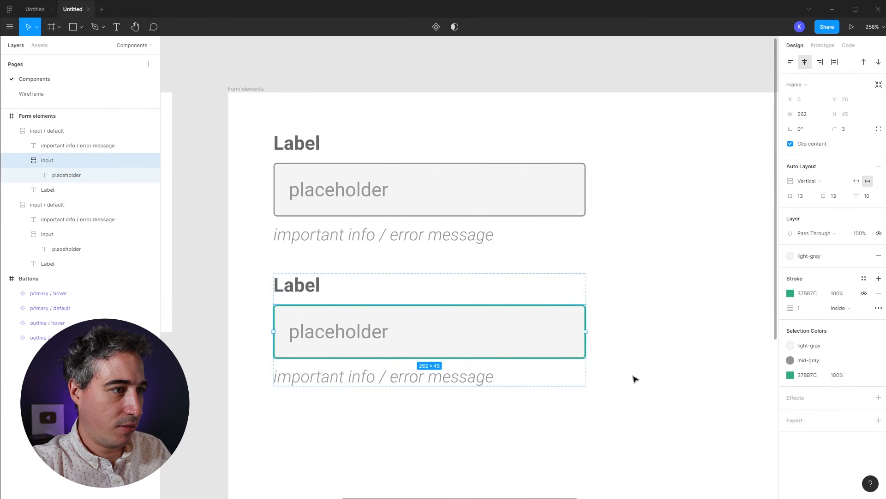
pyautogui.click(337, 339)
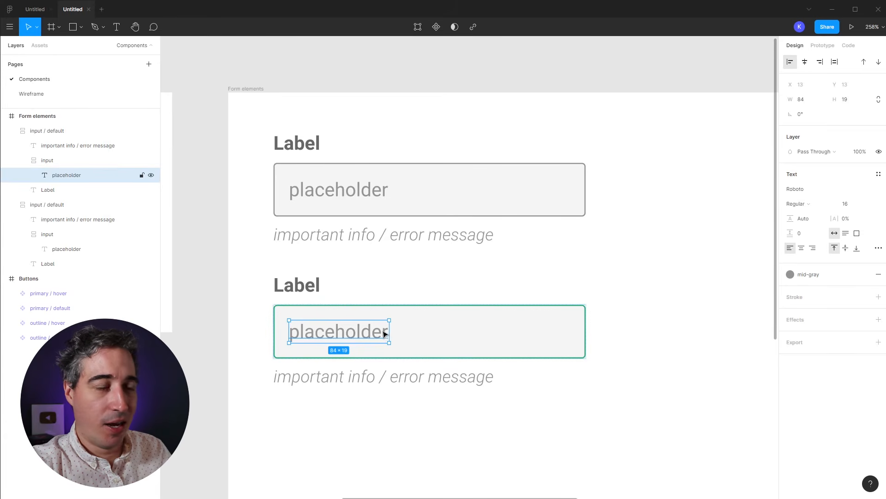
# Step: Duplicate the upper field's placeholder text inside its input box with Ctrl+D
pyautogui.click(362, 197)
pyautogui.click(362, 198)
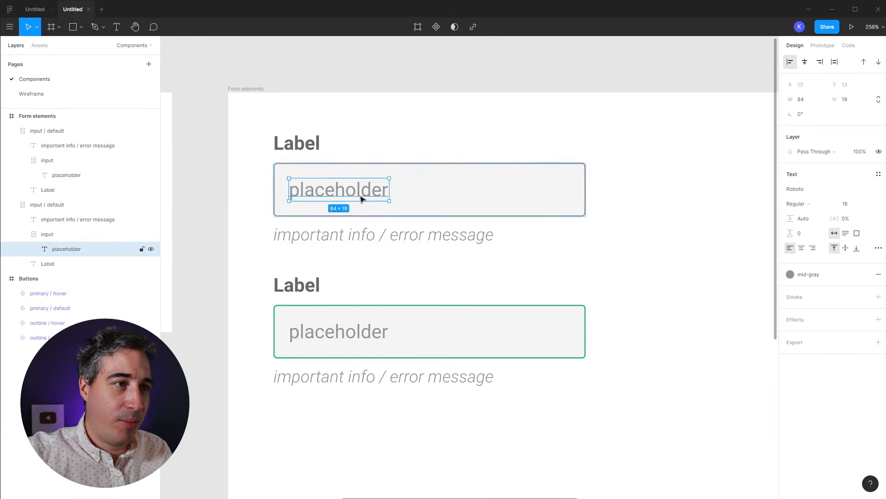
pyautogui.doubleClick(362, 198)
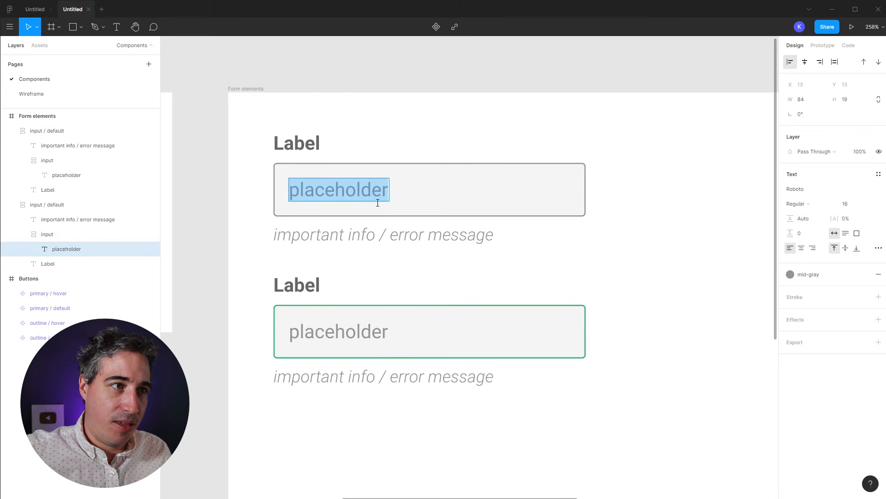
pyautogui.click(320, 197)
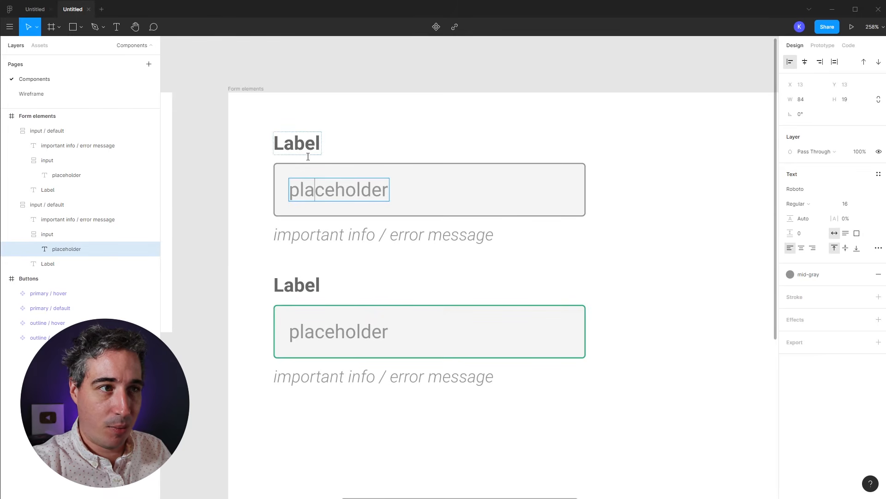
pyautogui.click(57, 237)
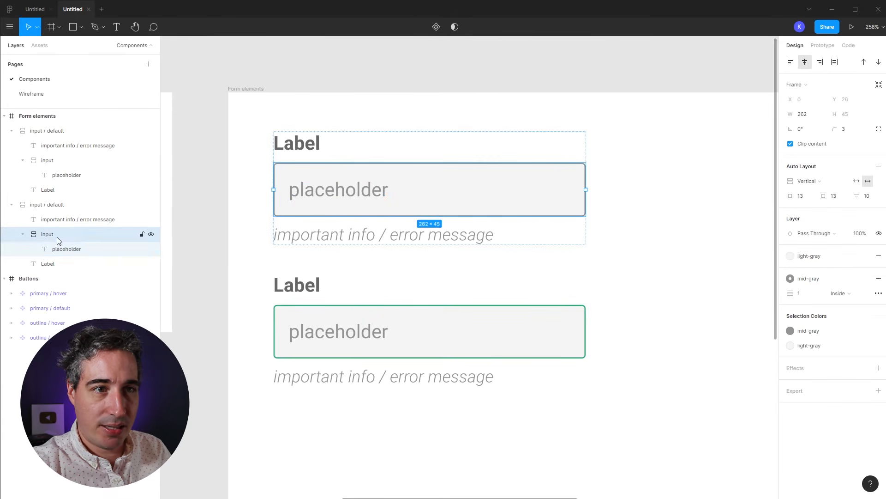
pyautogui.click(54, 252)
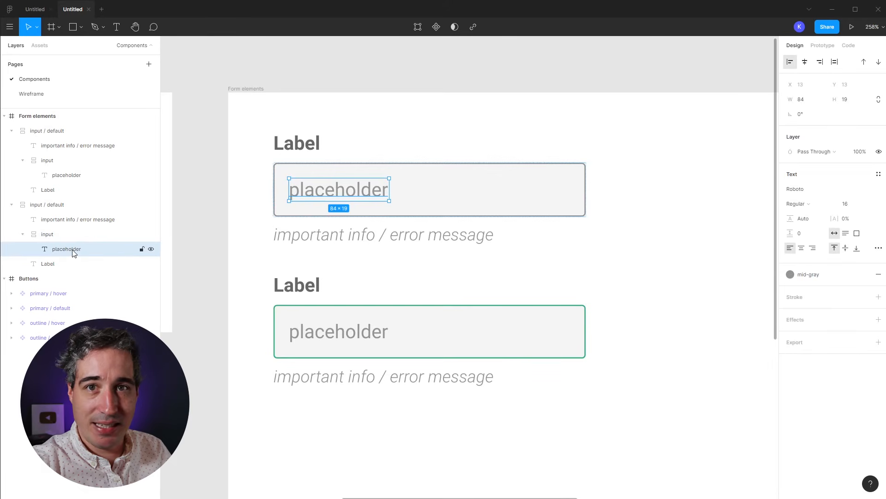
pyautogui.hotkey('ctrl', 'd')
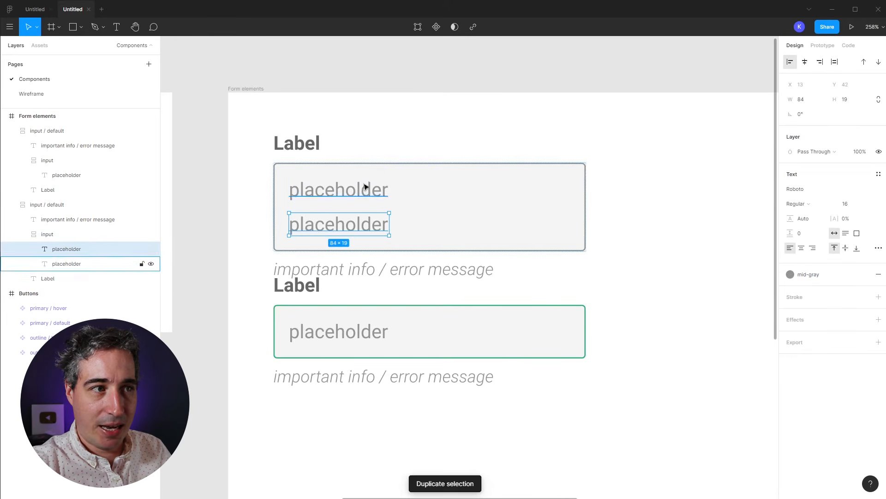
# Step: Change the duplicated text to 'user input' and give it the dark-gray fill style
pyautogui.doubleClick(340, 226)
pyautogui.click(341, 227)
pyautogui.doubleClick(340, 228)
pyautogui.write('user input')
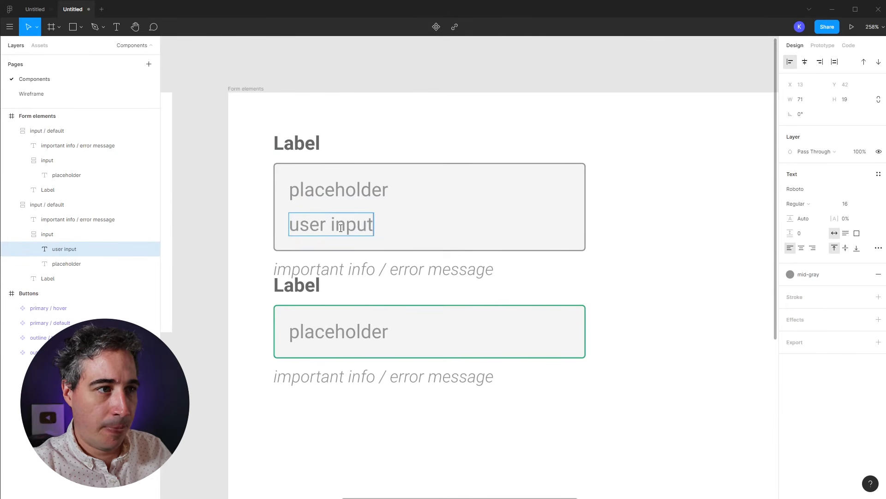
pyautogui.hotkey('ctrl', 'a')
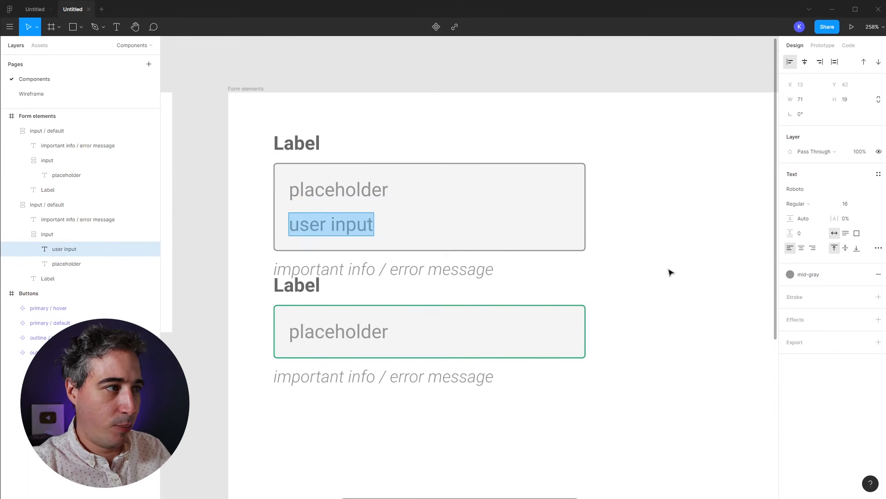
pyautogui.click(790, 274)
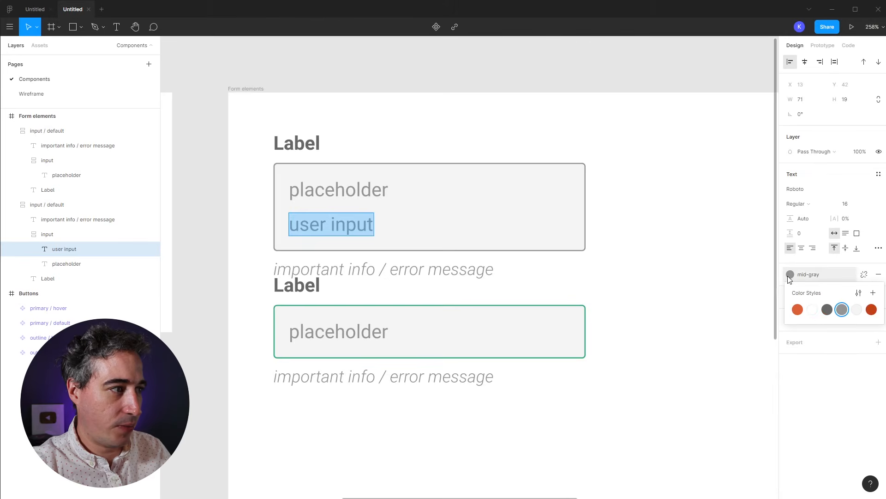
pyautogui.click(826, 311)
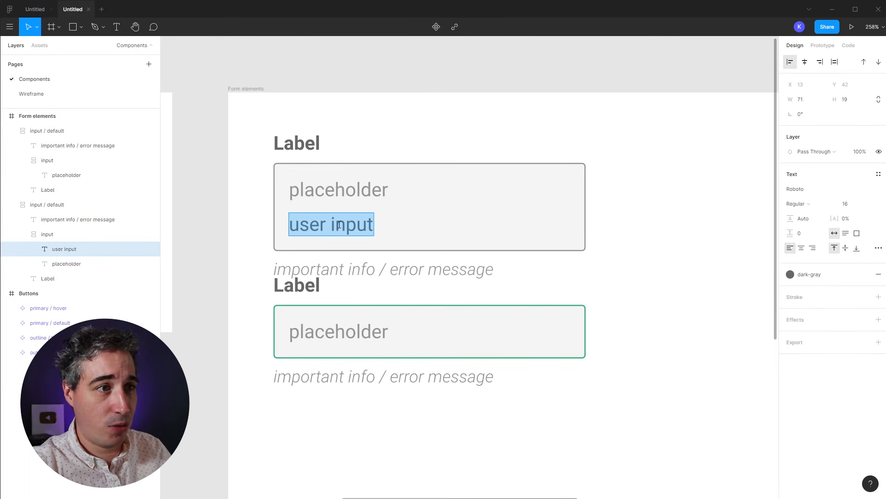
pyautogui.click(335, 190)
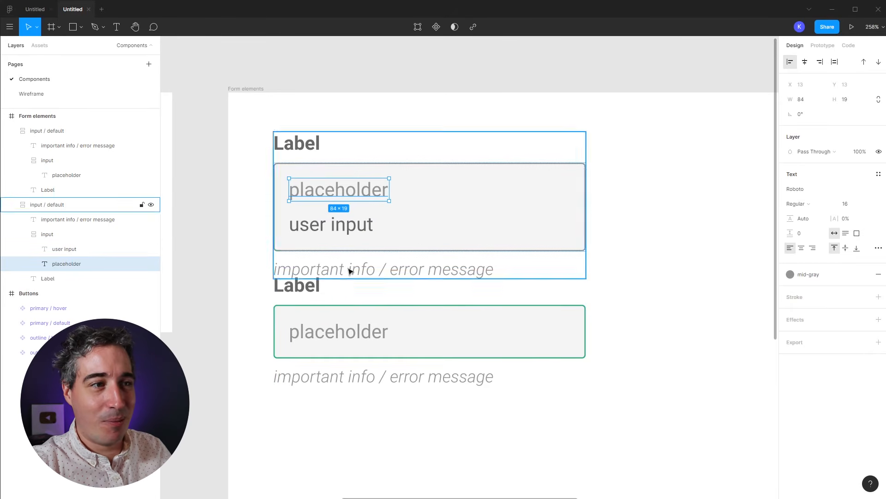
# Step: Save the green 37BB7C as a 'success' colour style, then delete the green test copy
pyautogui.moveTo(316, 294); pyautogui.dragTo(318, 359)
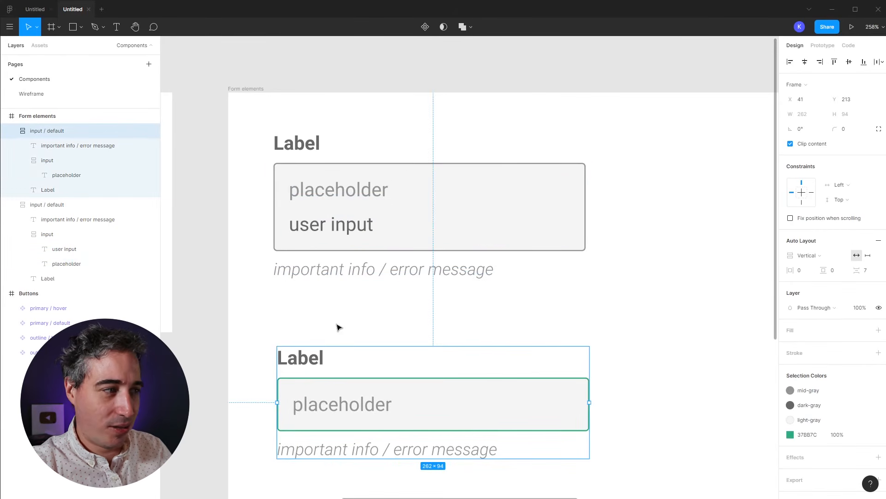
pyautogui.click(864, 435)
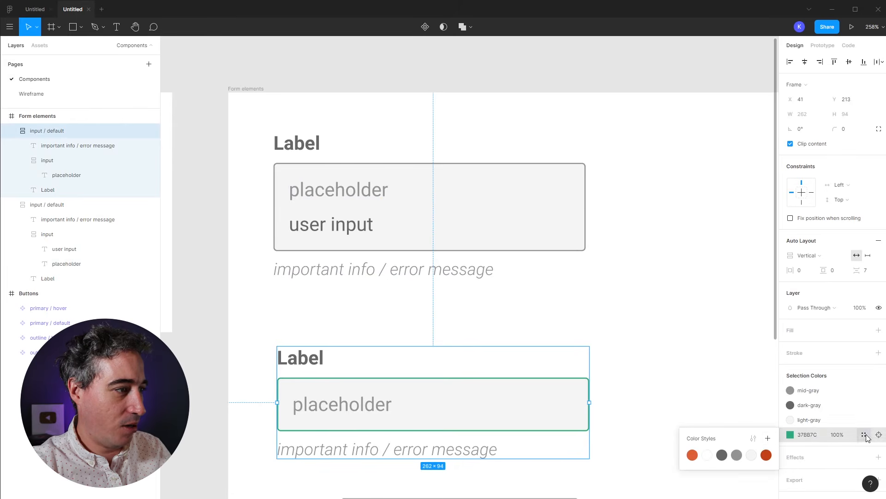
pyautogui.click(768, 437)
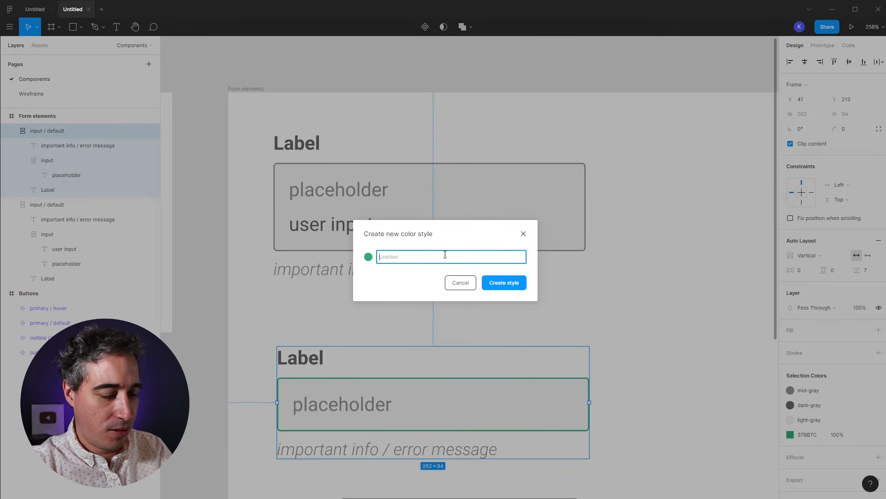
pyautogui.write('success')
pyautogui.click(511, 286)
pyautogui.click(370, 323)
pyautogui.click(317, 353)
pyautogui.press('Delete')
# Step: Toggle placeholder and user input visibility, leaving the user input text hidden
pyautogui.click(332, 223)
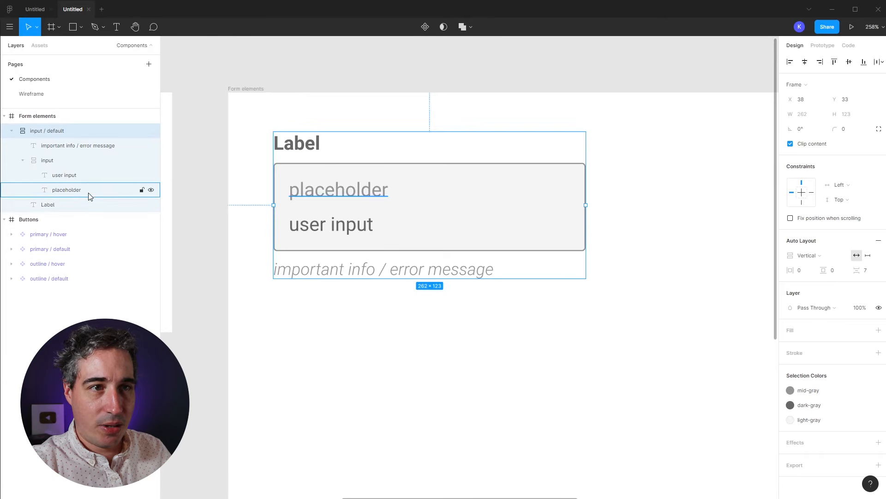
pyautogui.click(151, 190)
pyautogui.click(150, 189)
pyautogui.click(152, 176)
pyautogui.click(151, 175)
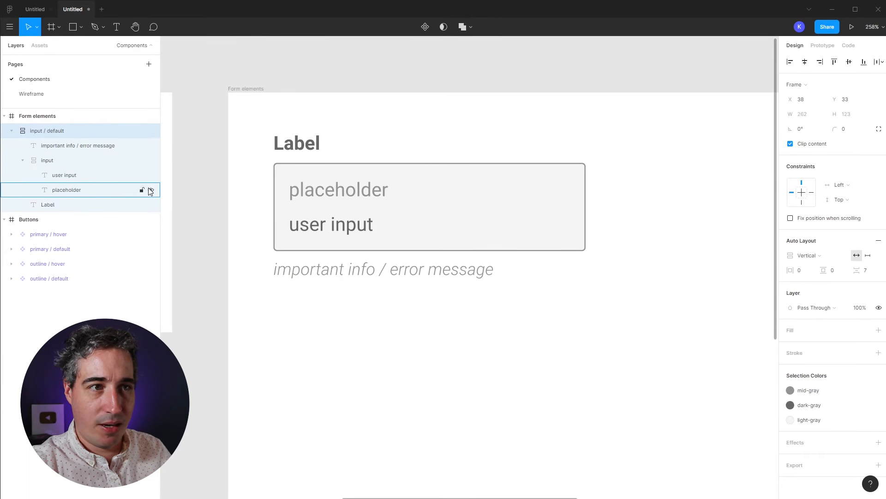
pyautogui.click(151, 190)
pyautogui.click(151, 189)
pyautogui.click(157, 173)
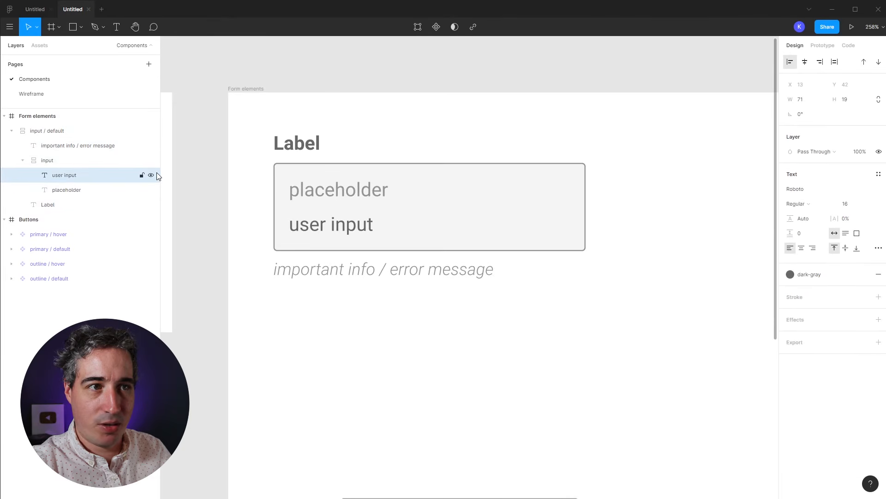
pyautogui.click(151, 175)
pyautogui.click(151, 175)
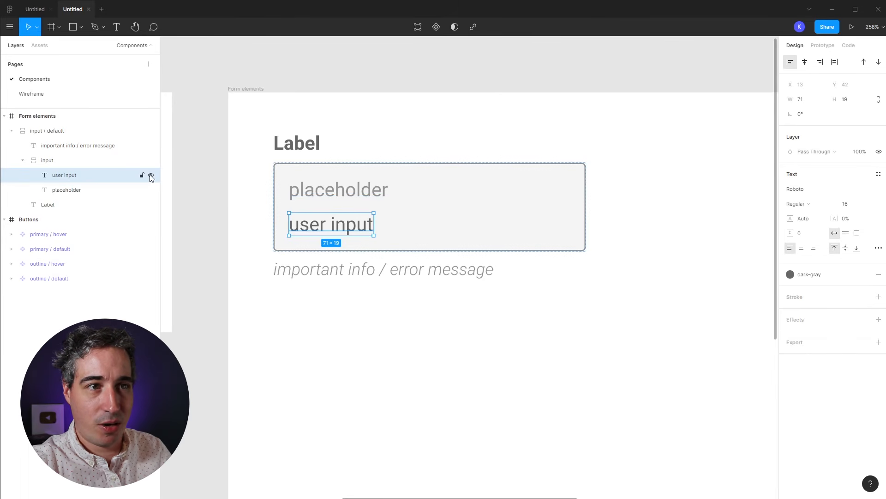
pyautogui.click(151, 175)
pyautogui.click(417, 307)
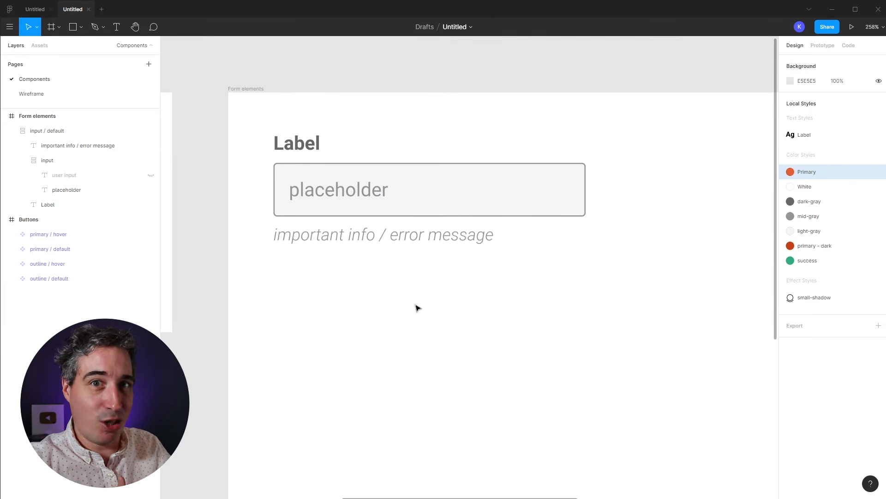
# Step: Make input / default a main component and Alt-drag an instance below the original
pyautogui.click(302, 157)
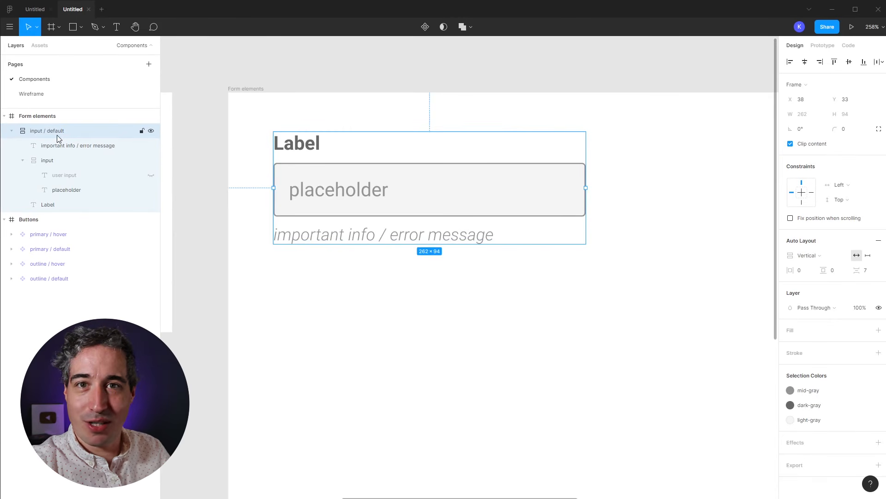
pyautogui.click(425, 28)
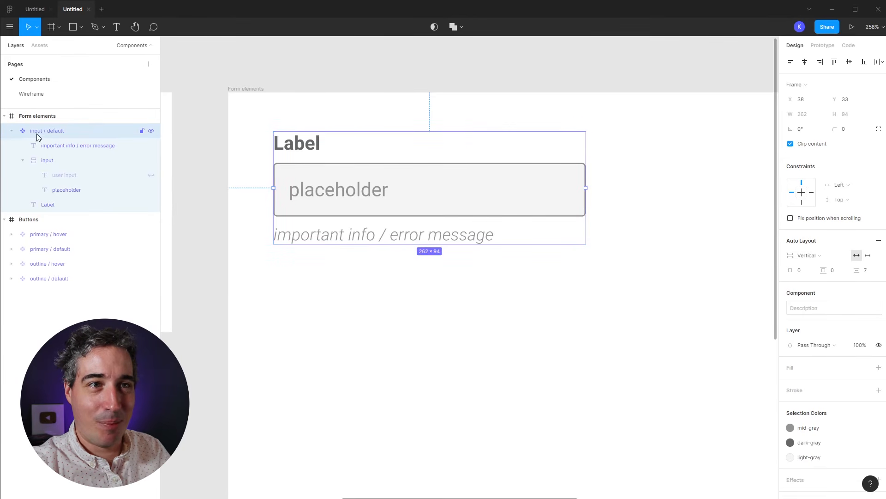
pyautogui.click(13, 132)
pyautogui.moveTo(305, 146); pyautogui.dragTo(307, 304)
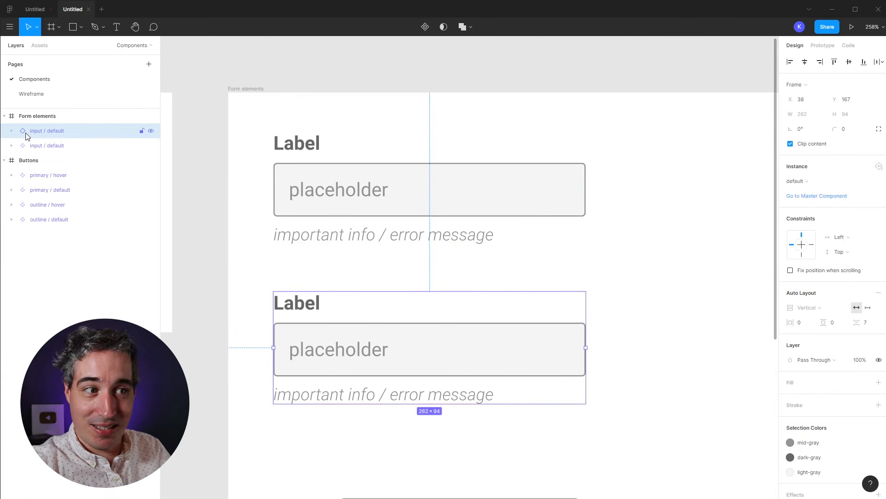
# Step: Give the instance's input box border the green success colour style
pyautogui.doubleClick(497, 340)
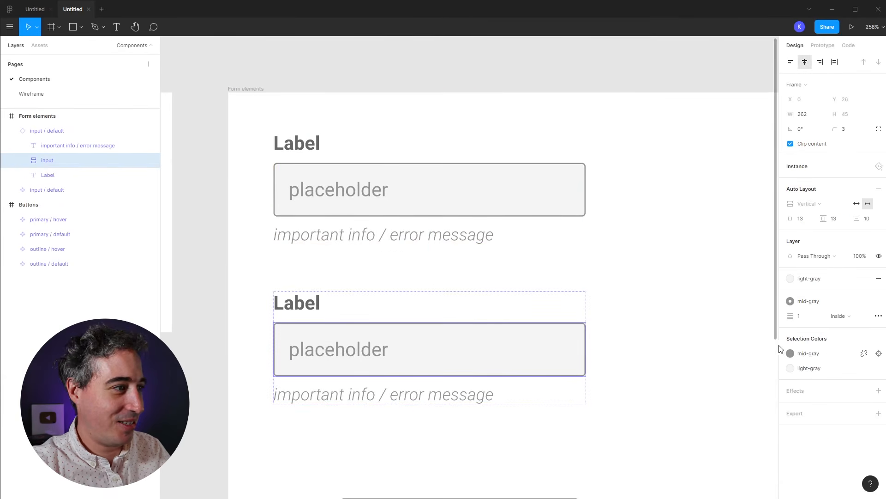
pyautogui.click(791, 301)
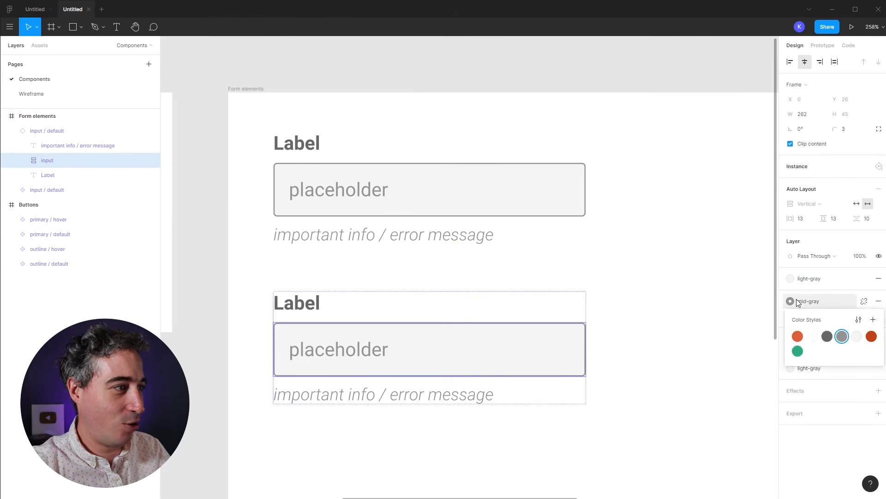
pyautogui.click(795, 351)
pyautogui.click(690, 354)
pyautogui.scroll(-2, 656, 365)
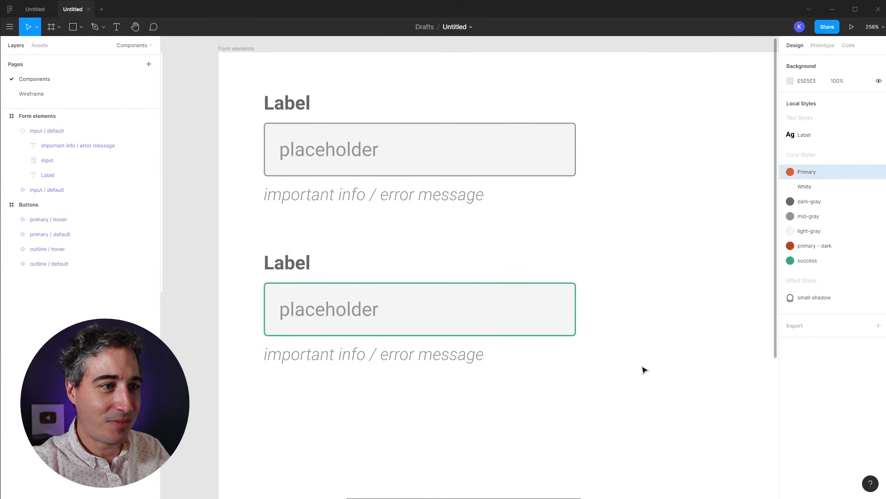
# Step: Show the user input text and hide the placeholder in the second field
pyautogui.click(329, 317)
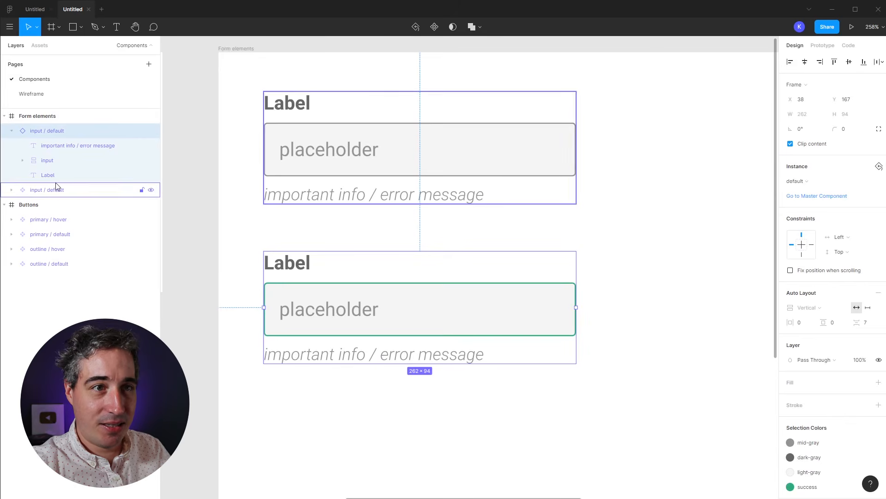
pyautogui.click(24, 163)
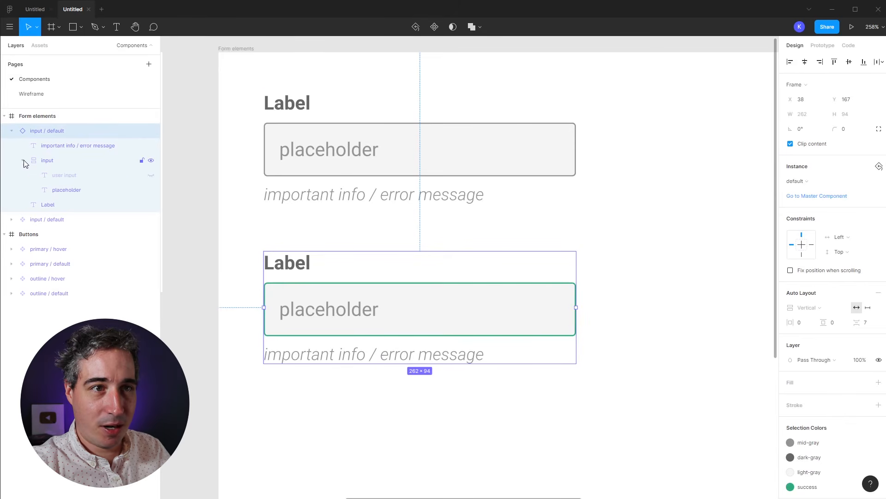
pyautogui.click(151, 175)
pyautogui.click(151, 190)
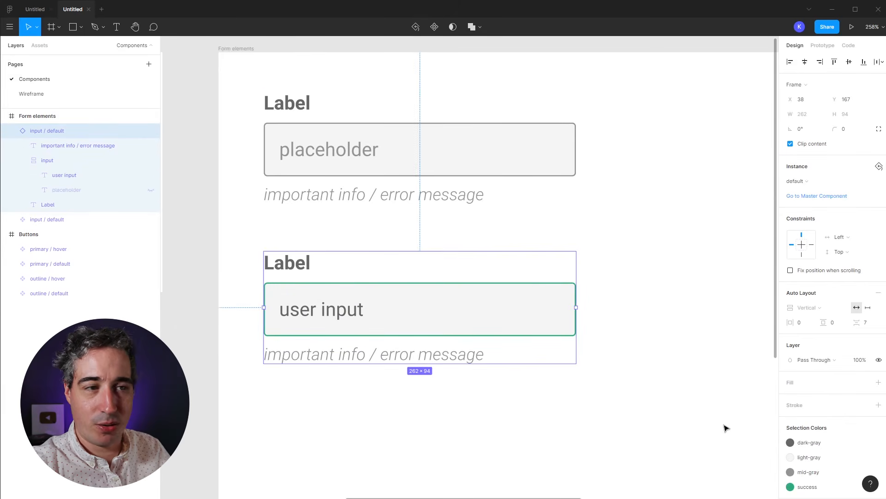
pyautogui.click(672, 404)
# Step: Turn the green field into its own main component and begin renaming it
pyautogui.scroll(1, 600, 365)
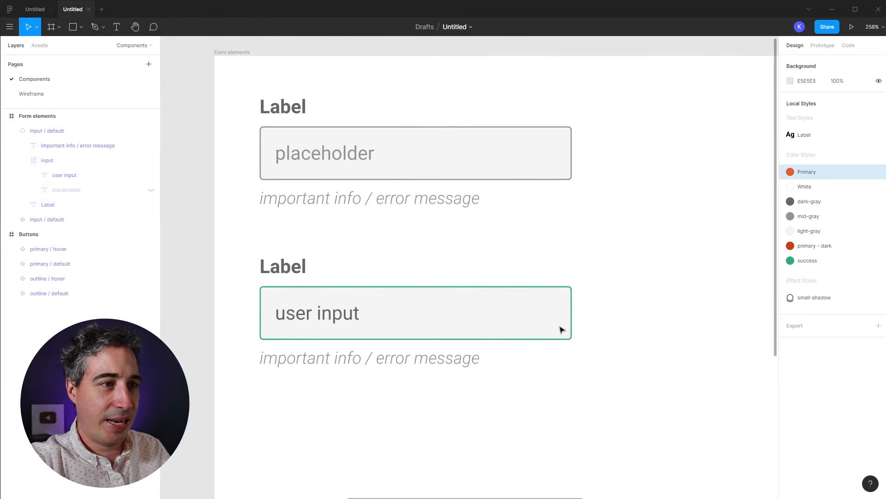
pyautogui.click(306, 277)
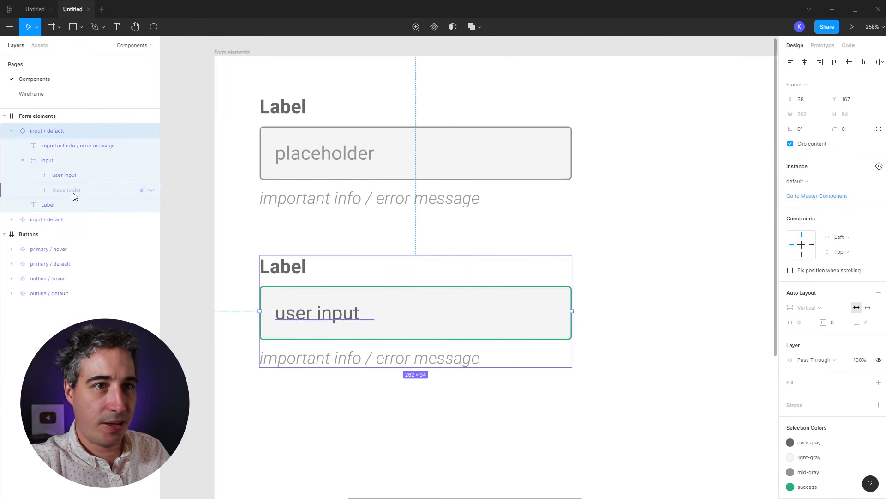
pyautogui.click(434, 26)
pyautogui.doubleClick(57, 131)
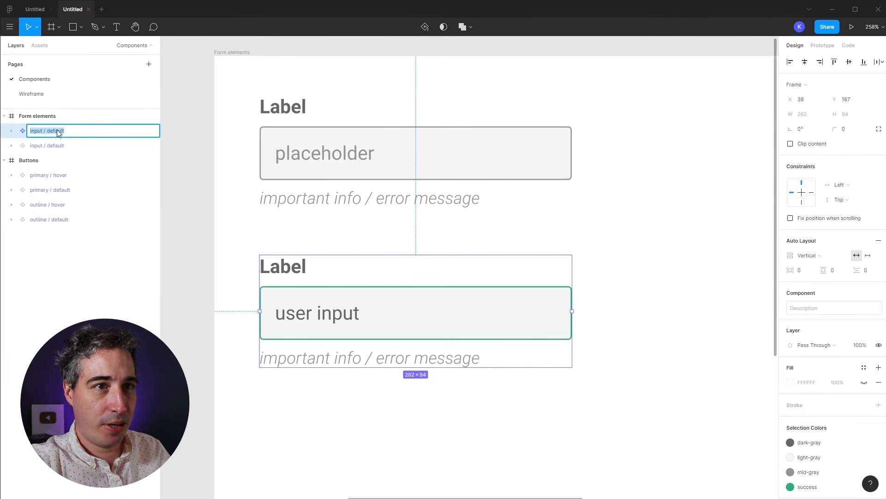
# Step: Rename the green field's component from 'input / default' to 'input / success'
pyautogui.click(60, 131)
pyautogui.moveTo(79, 131); pyautogui.dragTo(46, 132)
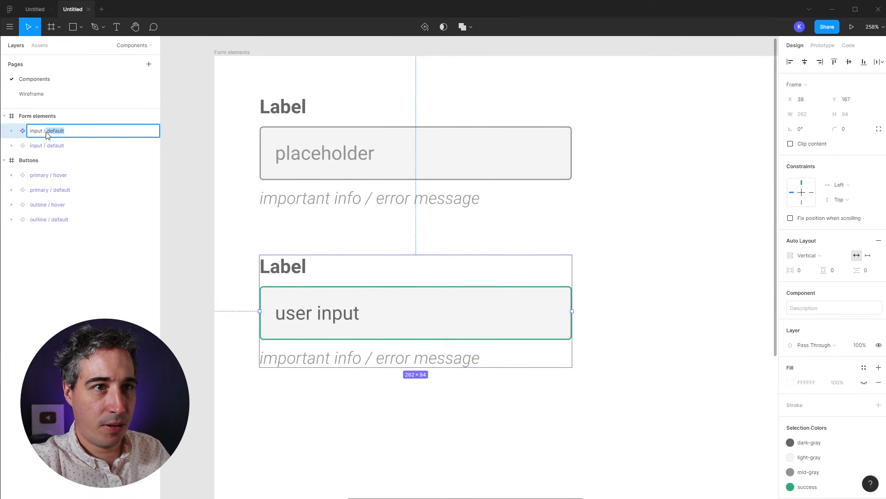
pyautogui.write('success')
pyautogui.press('Return')
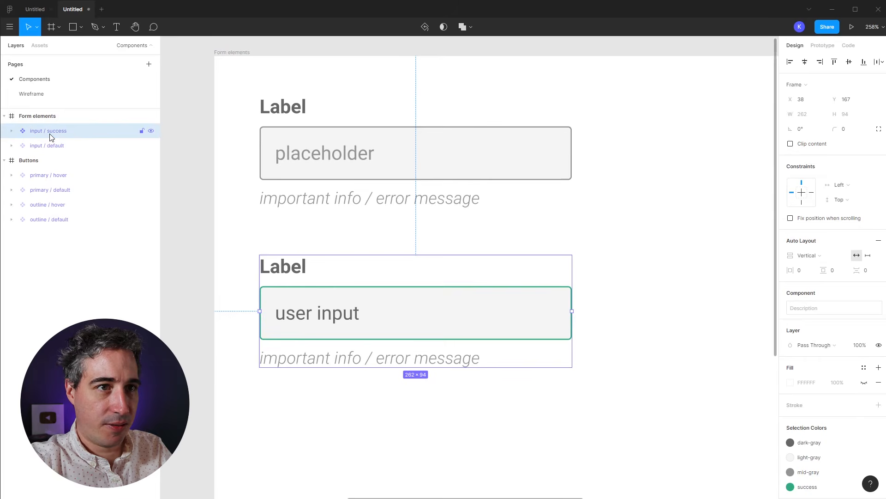
pyautogui.click(577, 289)
# Step: Alt-drag a copy of input / default below the green field and try dark orange on its border
pyautogui.moveTo(375, 265); pyautogui.dragTo(338, 209)
pyautogui.moveTo(279, 90); pyautogui.dragTo(278, 389)
pyautogui.scroll(-3, 439, 292)
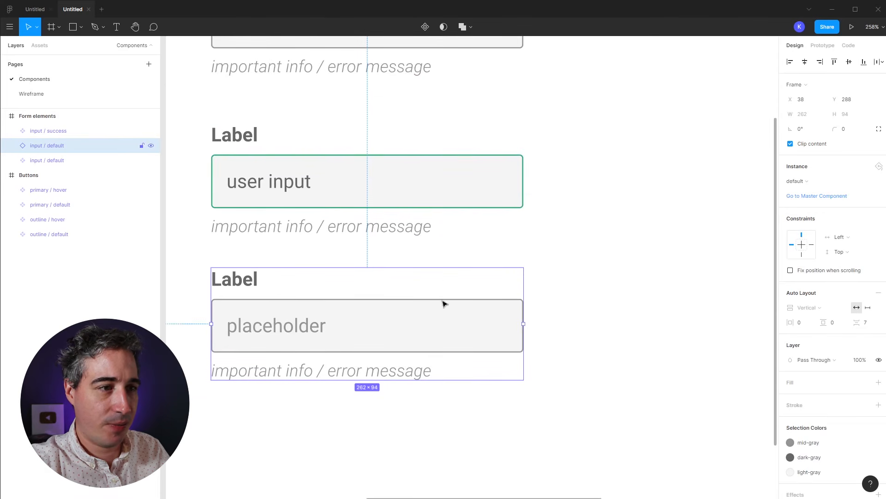
pyautogui.doubleClick(493, 317)
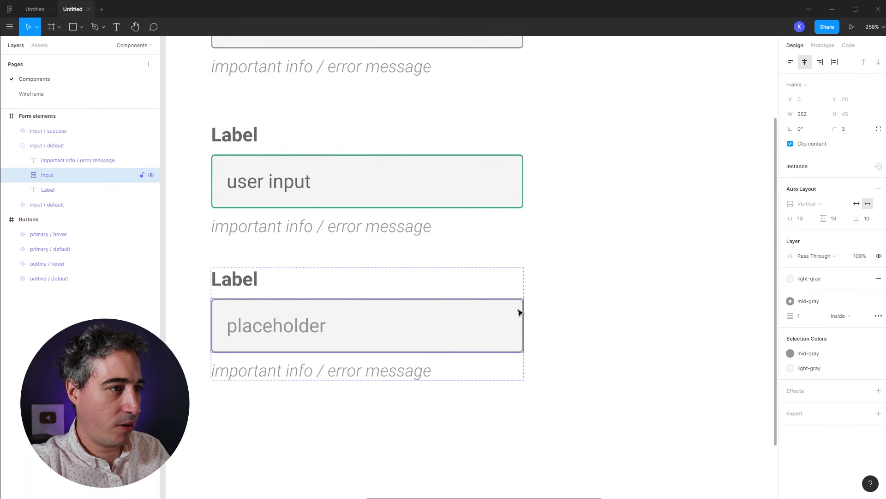
pyautogui.click(790, 302)
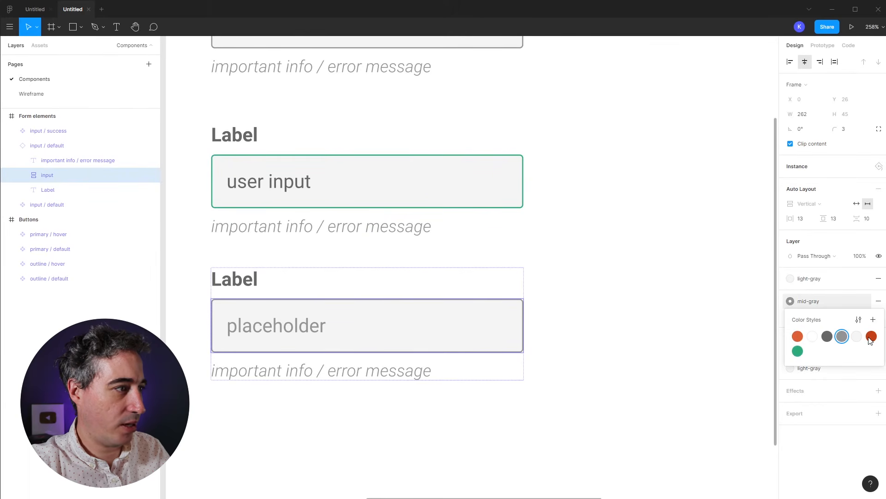
pyautogui.click(871, 337)
pyautogui.click(790, 302)
# Step: Give the third box a Primary orange border and trim its helper text to 'error message'
pyautogui.click(796, 335)
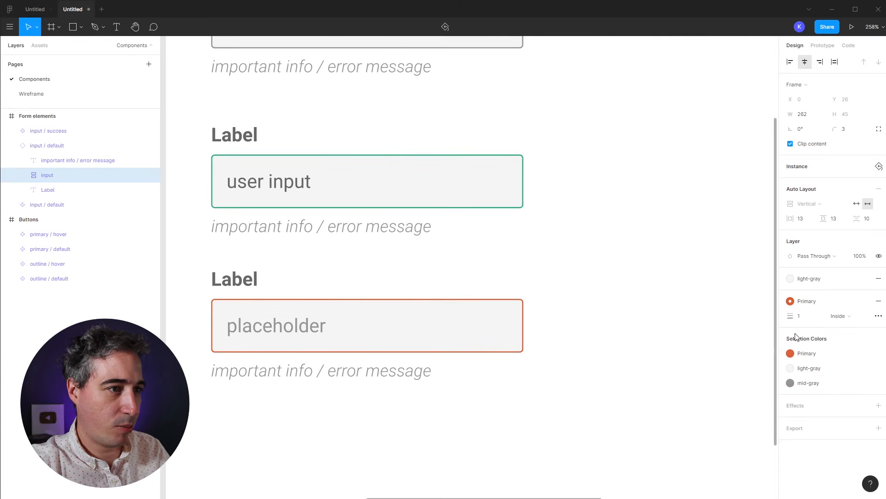
pyautogui.click(249, 368)
pyautogui.doubleClick(250, 368)
pyautogui.click(304, 370)
pyautogui.moveTo(329, 371); pyautogui.dragTo(183, 367)
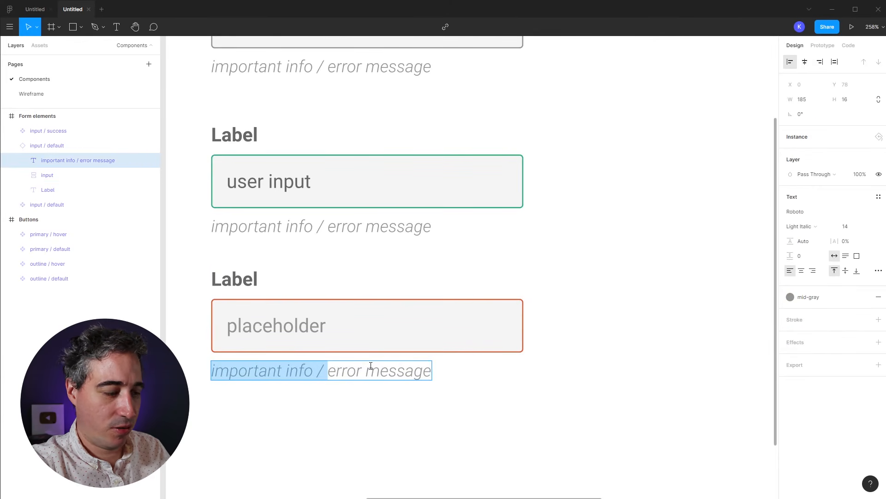
pyautogui.press('BackSpace')
# Step: Colour the 'error message' text with the Primary style and zoom out to view the frame
pyautogui.tripleClick(272, 368)
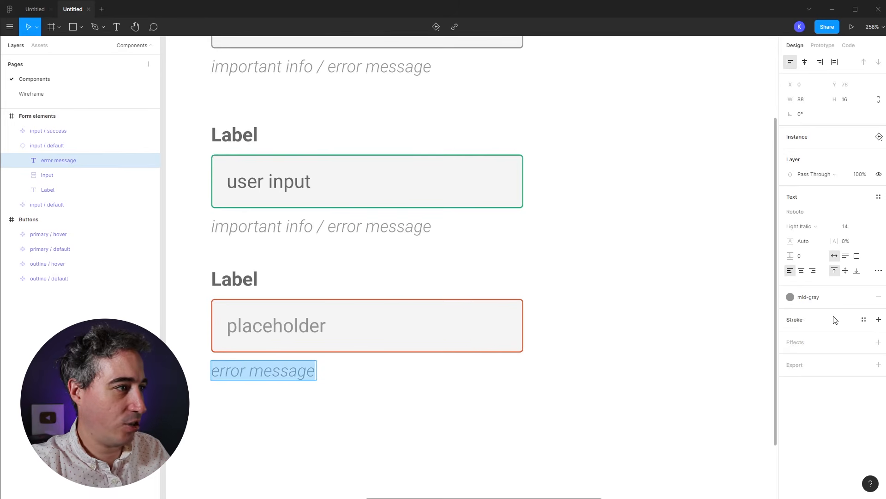
pyautogui.click(790, 297)
pyautogui.click(798, 332)
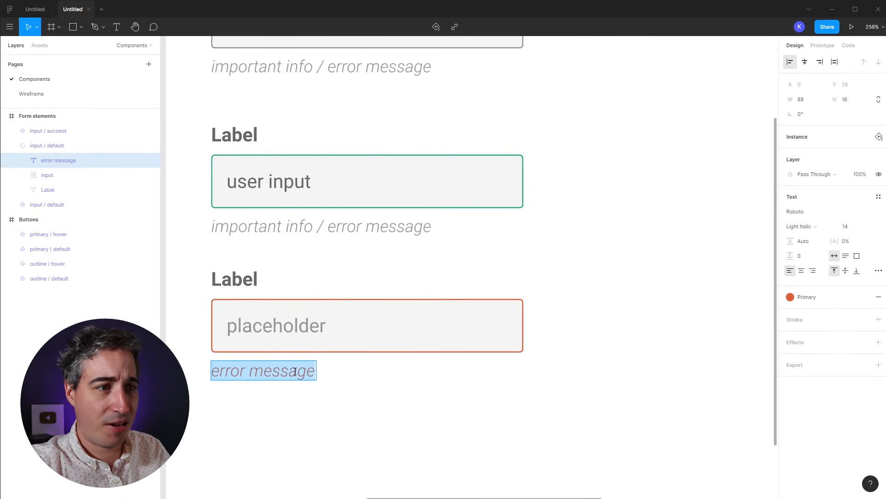
pyautogui.press('Escape')
pyautogui.press('Escape')
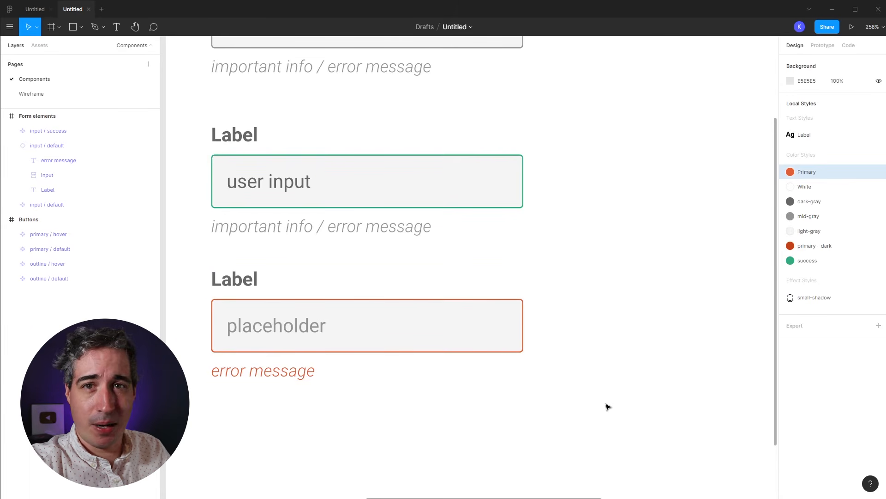
pyautogui.hotkey('shift', '0')
# Step: Make the orange-bordered field a component and rename it 'input / error'
pyautogui.hscroll(2, 462, 323)
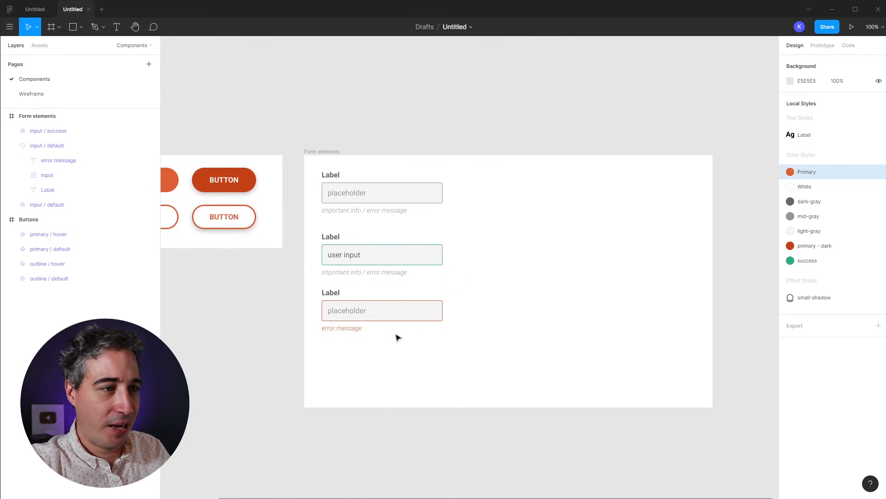
pyautogui.click(383, 327)
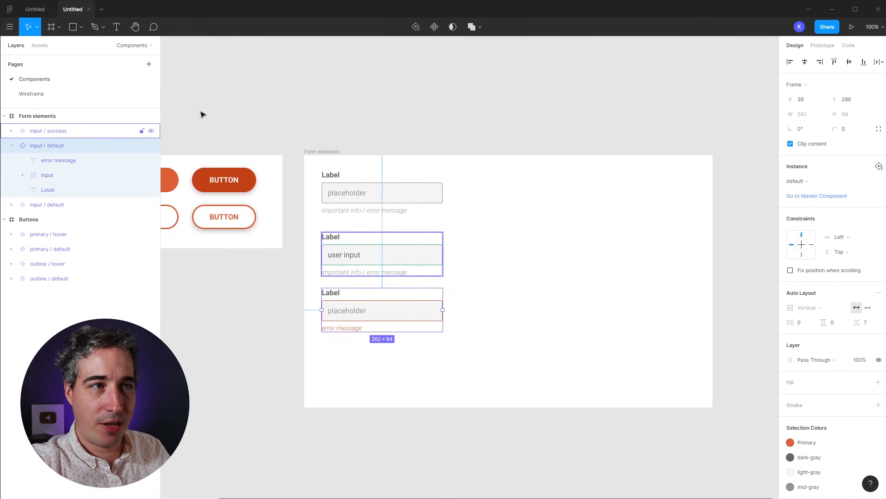
pyautogui.click(433, 28)
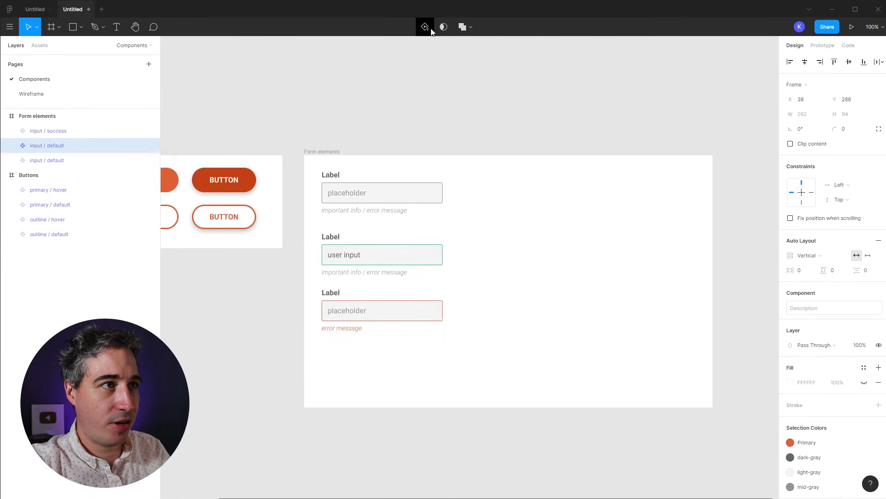
pyautogui.doubleClick(50, 147)
pyautogui.doubleClick(55, 146)
pyautogui.write('error')
pyautogui.press('Return')
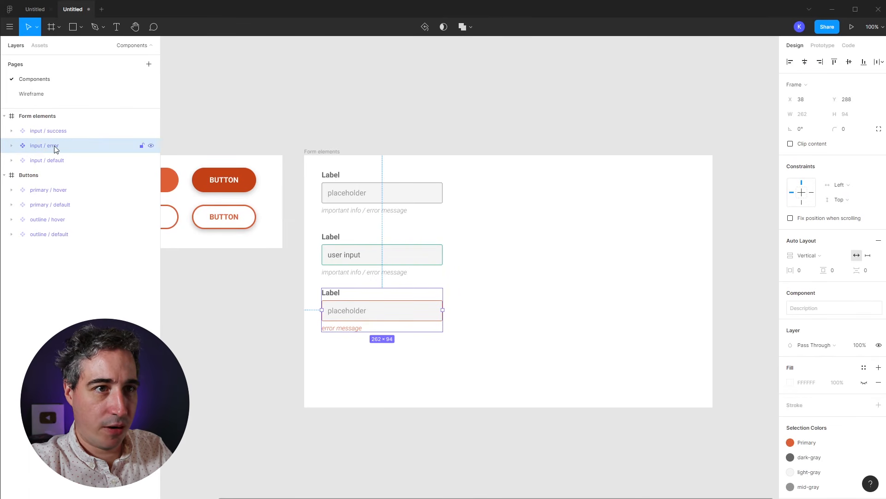
pyautogui.click(503, 240)
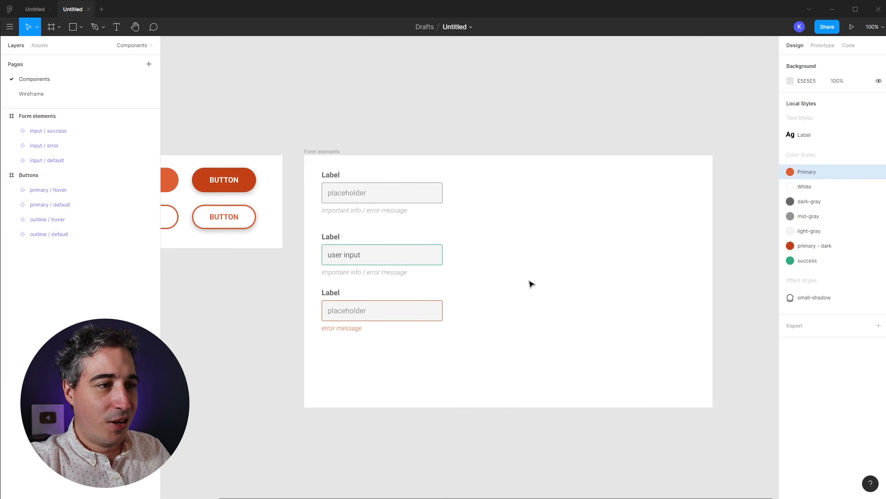
# Step: Shrink the Form elements frame to a narrow column
pyautogui.click(319, 150)
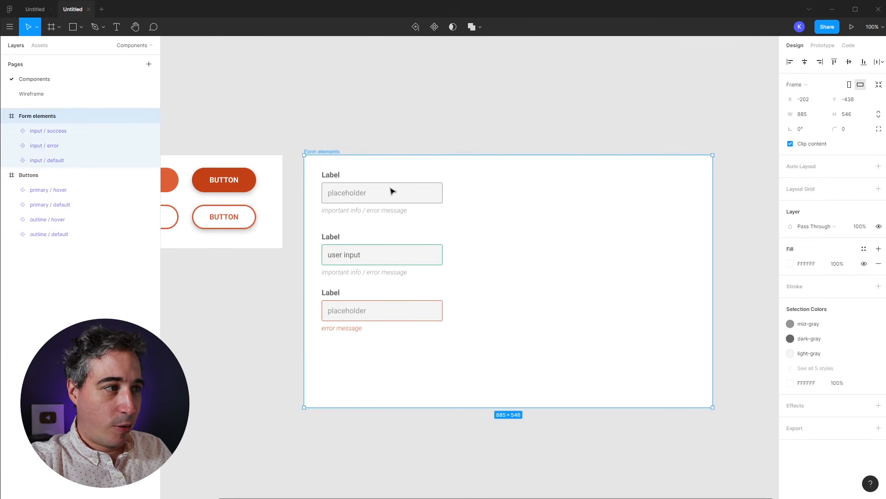
pyautogui.moveTo(713, 407); pyautogui.dragTo(484, 469)
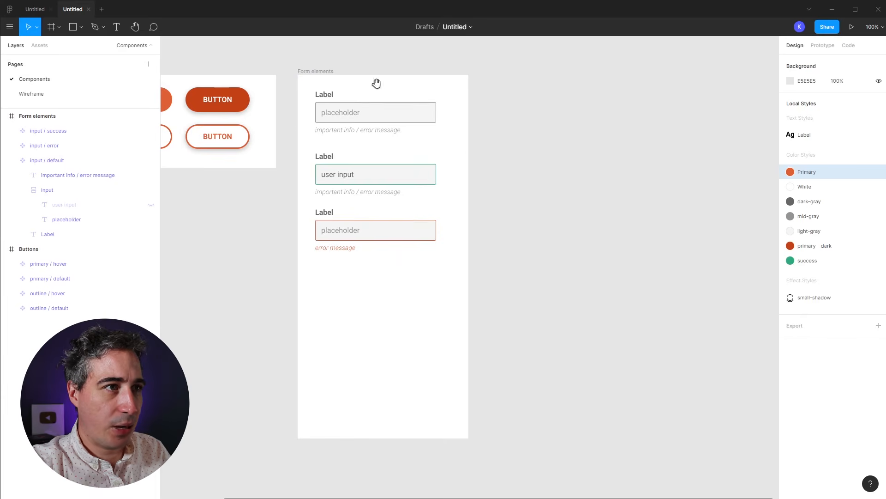
pyautogui.scroll(1, 378, 92)
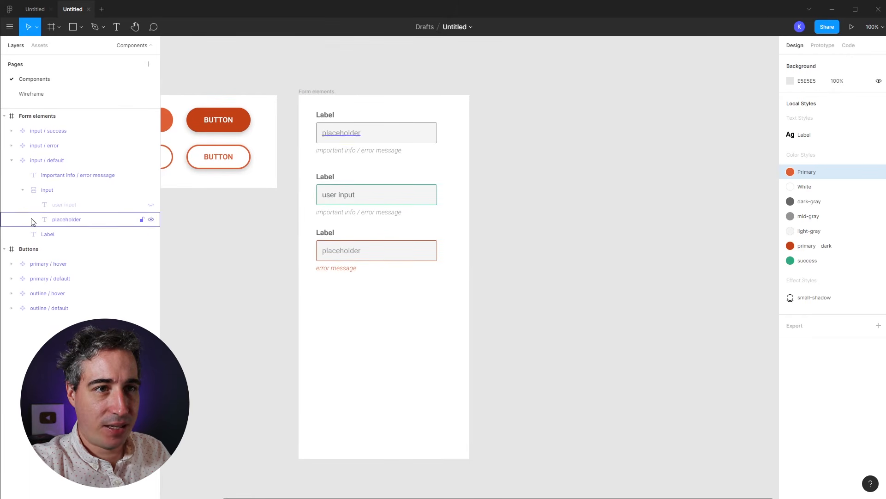
# Step: Place a fourth default input copy below the error field and hide its inner input box
pyautogui.click(16, 160)
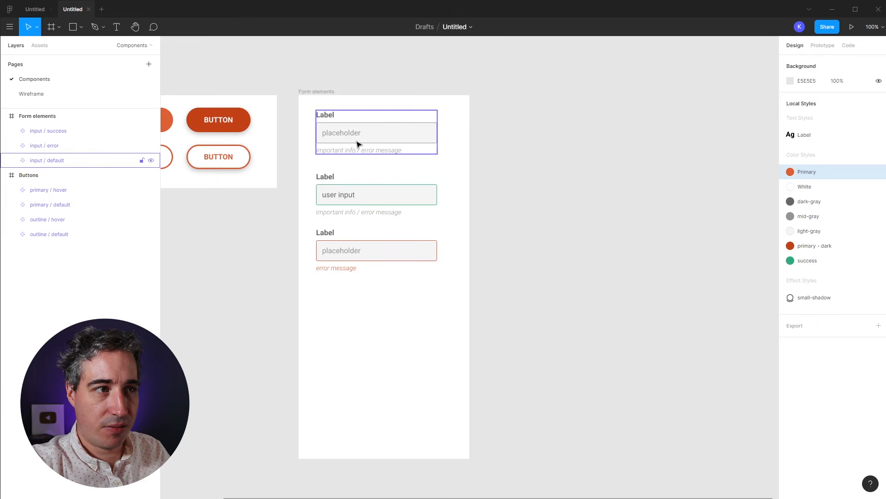
pyautogui.click(396, 125)
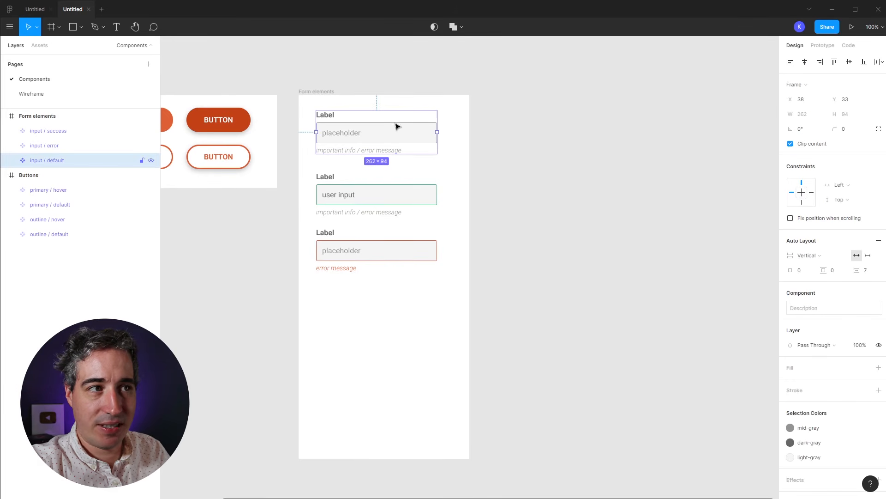
pyautogui.moveTo(364, 144); pyautogui.dragTo(408, 328)
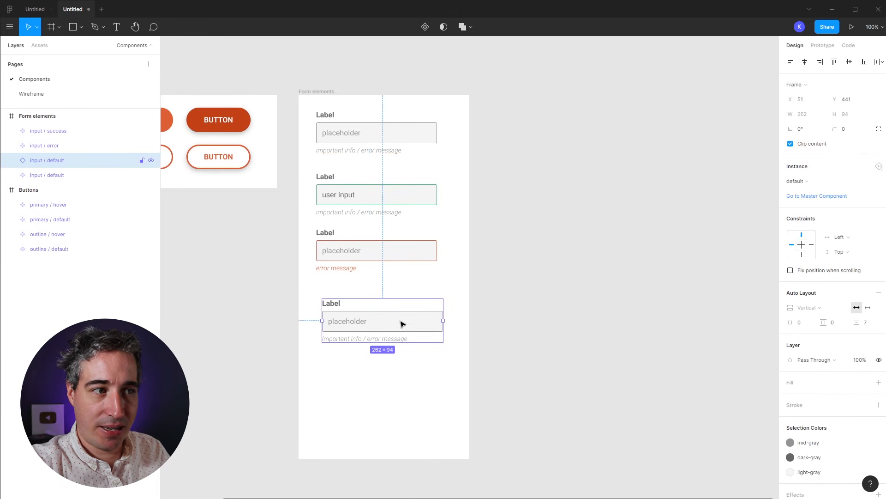
pyautogui.doubleClick(356, 318)
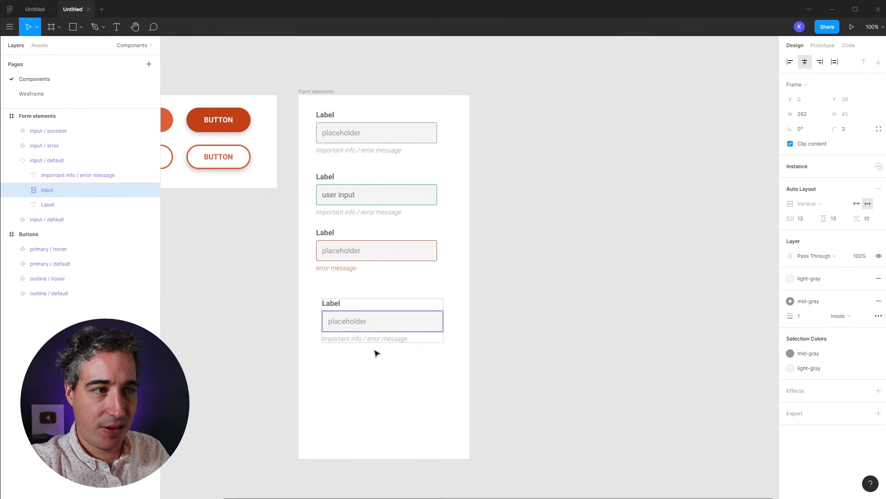
pyautogui.hotkey('ctrl', 'shift', 'h')
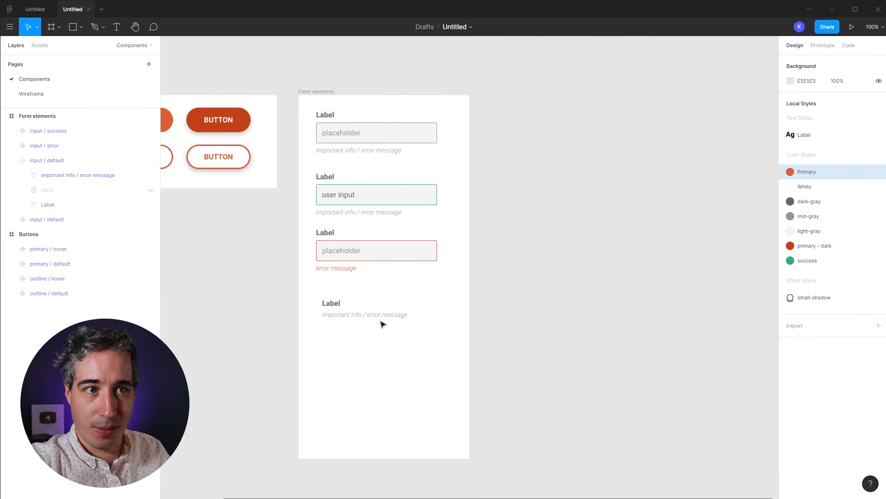
# Step: Toggle the bottom copy's input box visibility, leaving it hidden
pyautogui.click(149, 194)
pyautogui.click(150, 190)
pyautogui.click(151, 190)
pyautogui.click(151, 190)
pyautogui.click(150, 191)
pyautogui.click(151, 190)
pyautogui.click(151, 190)
pyautogui.click(150, 190)
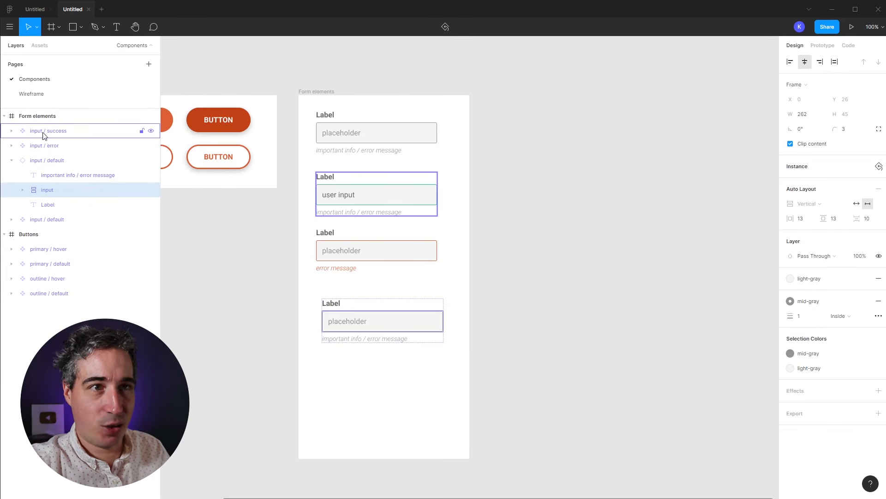
# Step: Draw a grey placeholder rectangle, detach the bottom instance, and place the rectangle inside its auto layout
pyautogui.click(376, 424)
pyautogui.press('r')
pyautogui.moveTo(342, 368)
pyautogui.mouseDown()
pyautogui.moveTo(416, 422)
pyautogui.moveTo(349, 335)
pyautogui.moveTo(362, 392)
pyautogui.mouseUp()
pyautogui.rightClick(382, 336)
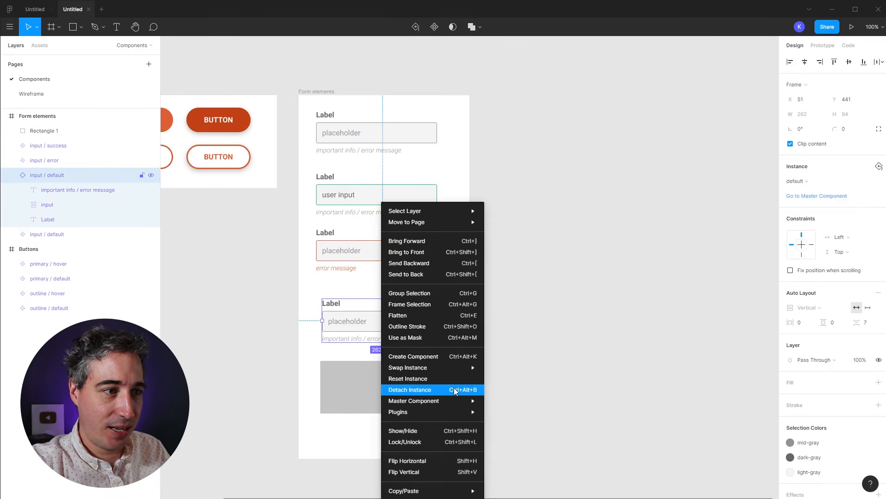
pyautogui.click(430, 391)
pyautogui.click(345, 391)
pyautogui.moveTo(345, 391); pyautogui.dragTo(405, 356)
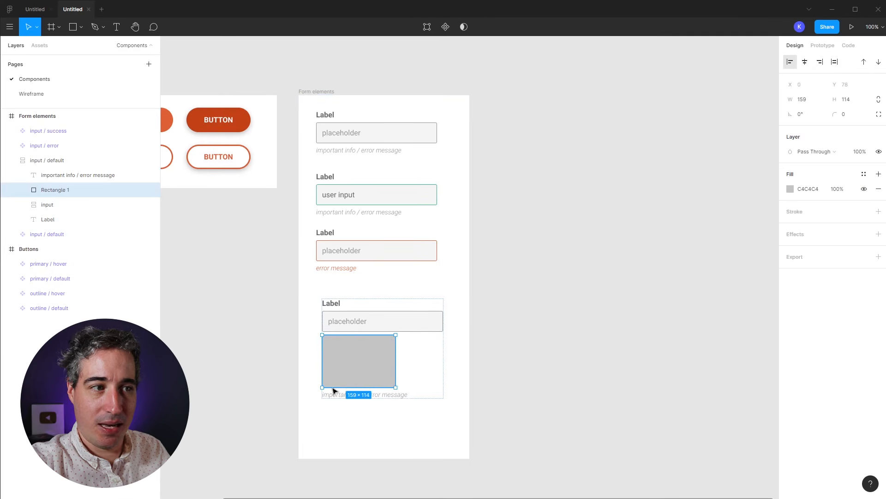
# Step: Apply the green success colour style to the top default component's helper text
pyautogui.click(353, 122)
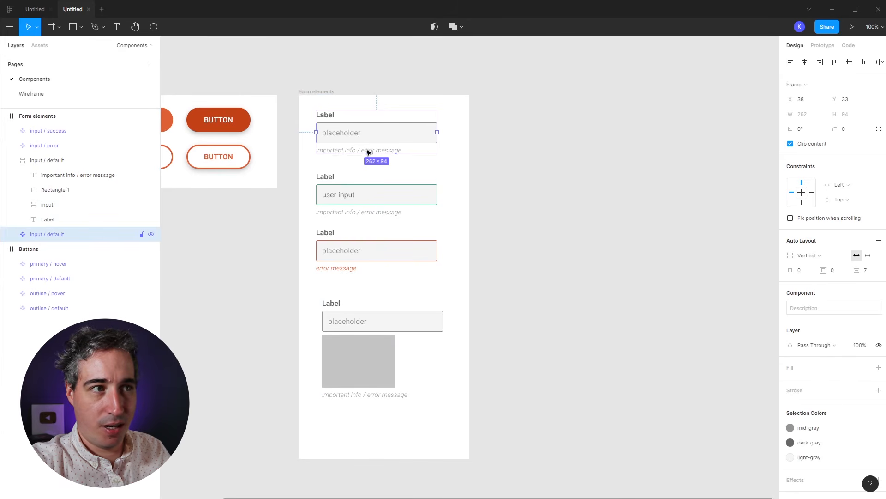
pyautogui.doubleClick(344, 152)
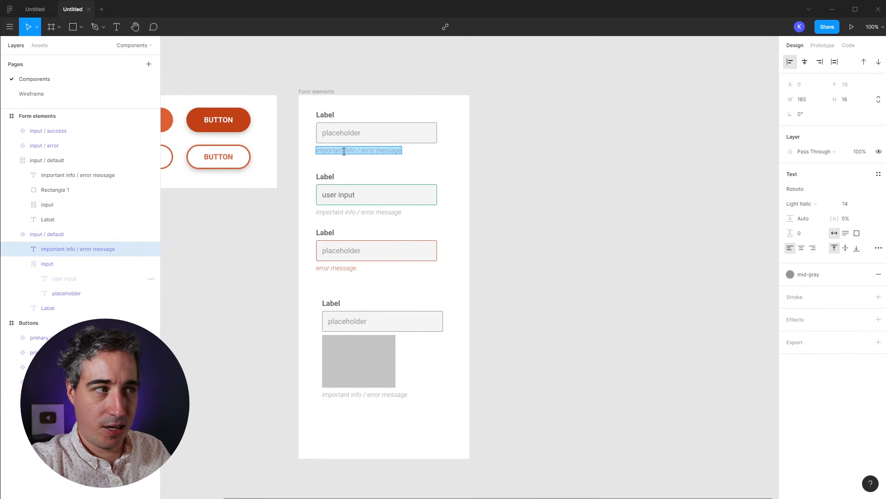
pyautogui.press('Escape')
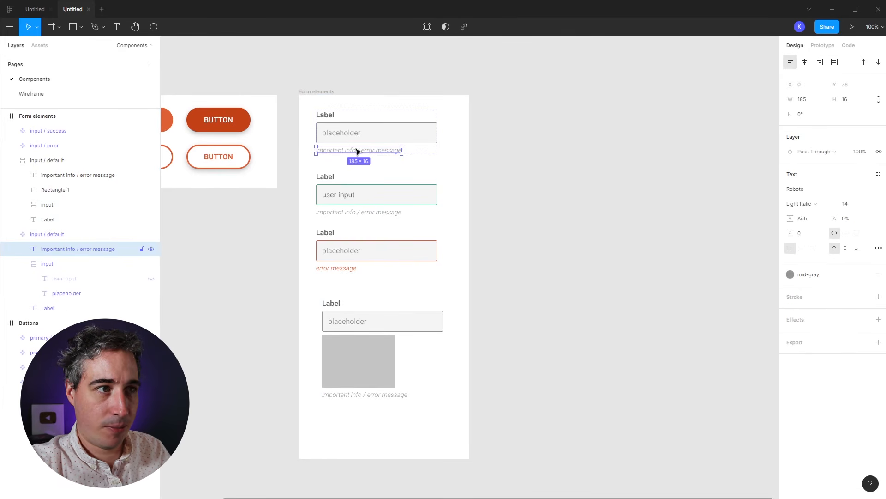
pyautogui.click(801, 277)
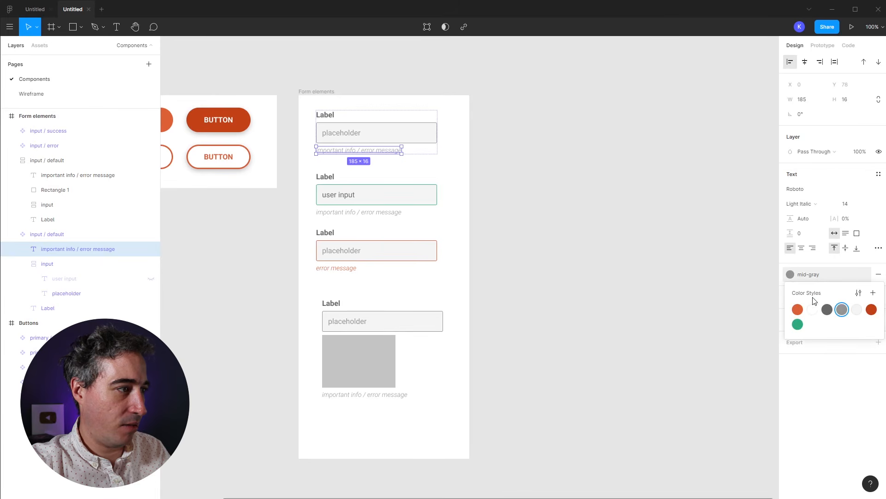
pyautogui.click(798, 325)
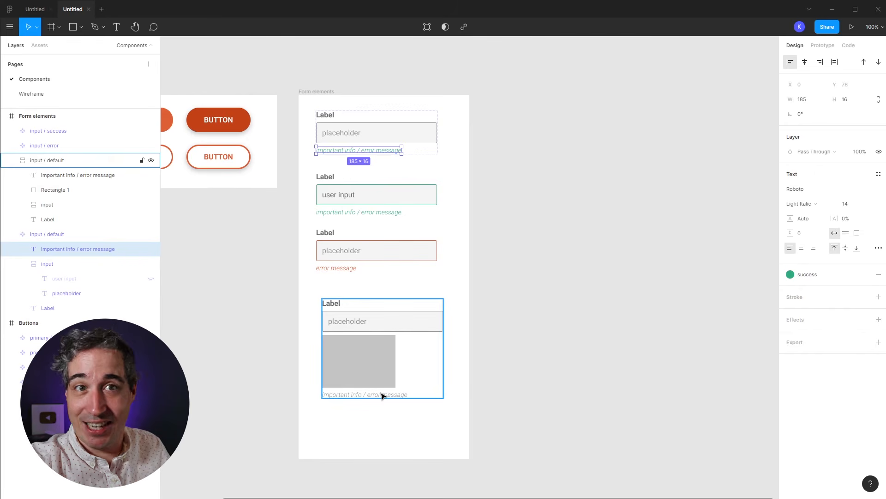
# Step: Delete the bottom experimental input component
pyautogui.click(465, 396)
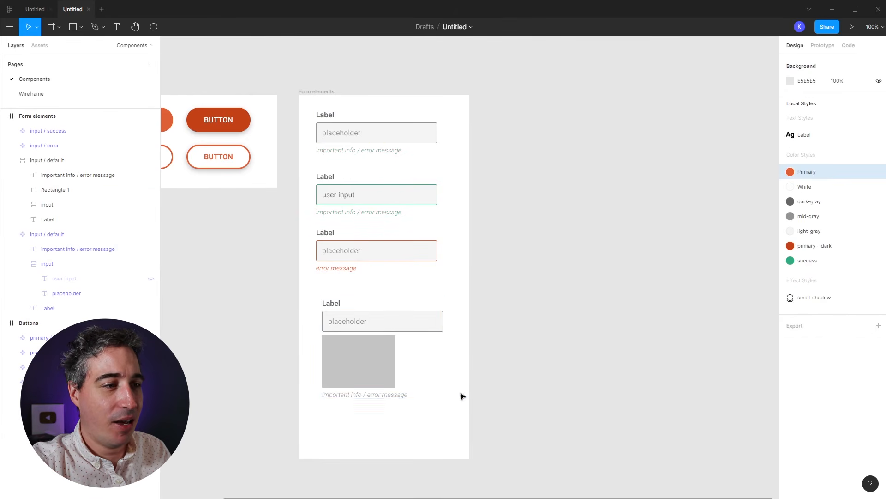
pyautogui.click(409, 378)
pyautogui.press('Delete')
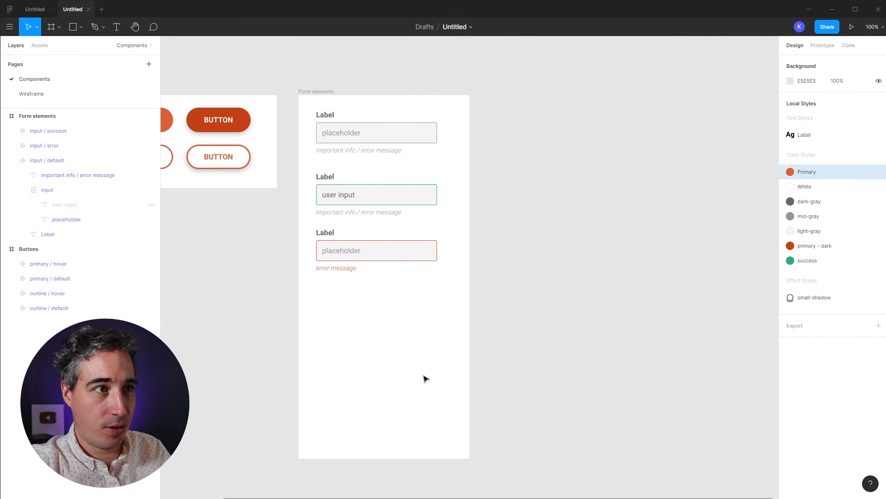
# Step: Duplicate the default component's input field and move the success and error components lower
pyautogui.click(391, 139)
pyautogui.doubleClick(378, 138)
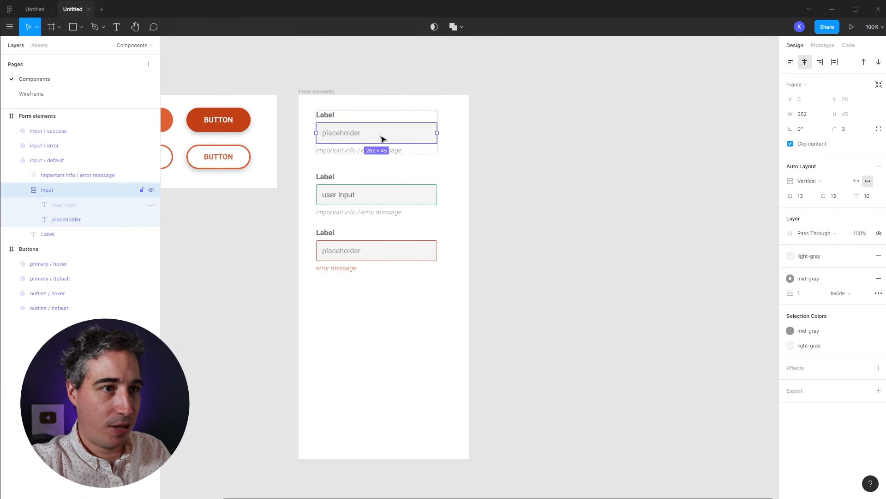
pyautogui.hotkey('ctrl', 'd')
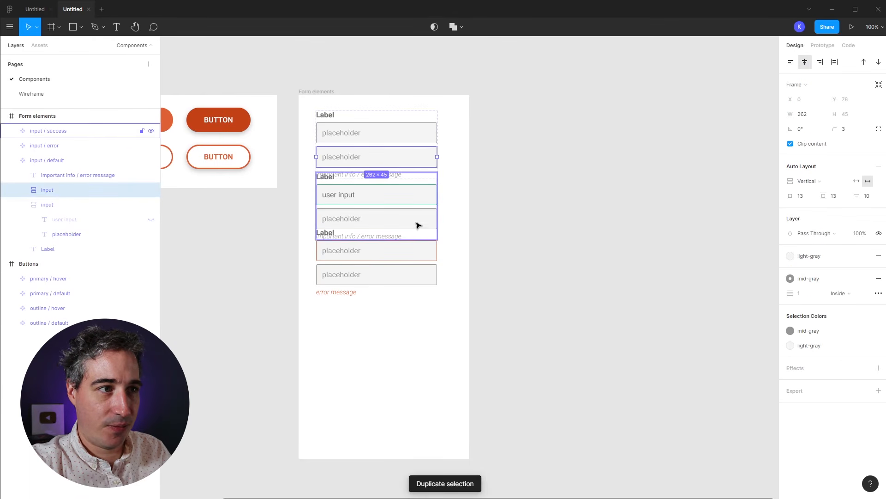
pyautogui.click(392, 217)
pyautogui.keyDown('shift'); pyautogui.click(390, 272); pyautogui.keyUp('shift')
pyautogui.moveTo(390, 273); pyautogui.dragTo(390, 366)
pyautogui.click(490, 271)
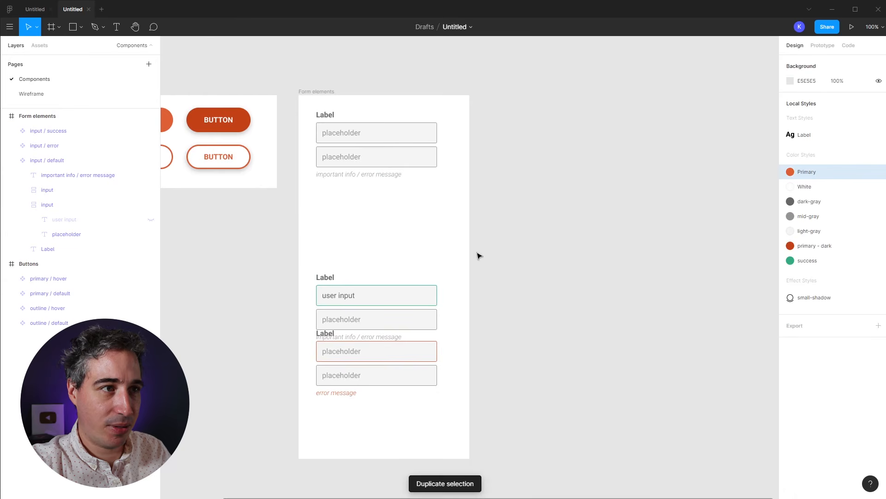
# Step: Rename the second input field layer to 'textarea'
pyautogui.click(374, 158)
pyautogui.doubleClick(396, 160)
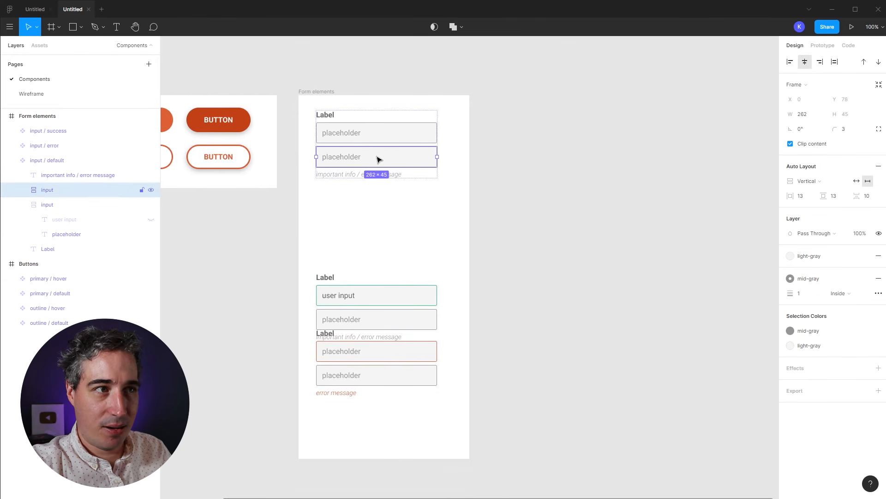
pyautogui.doubleClick(48, 192)
pyautogui.write('textarea')
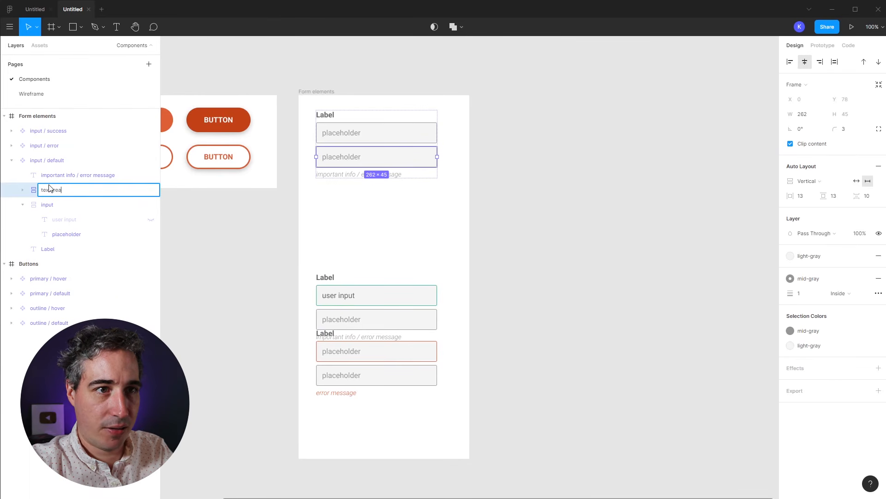
pyautogui.press('Return')
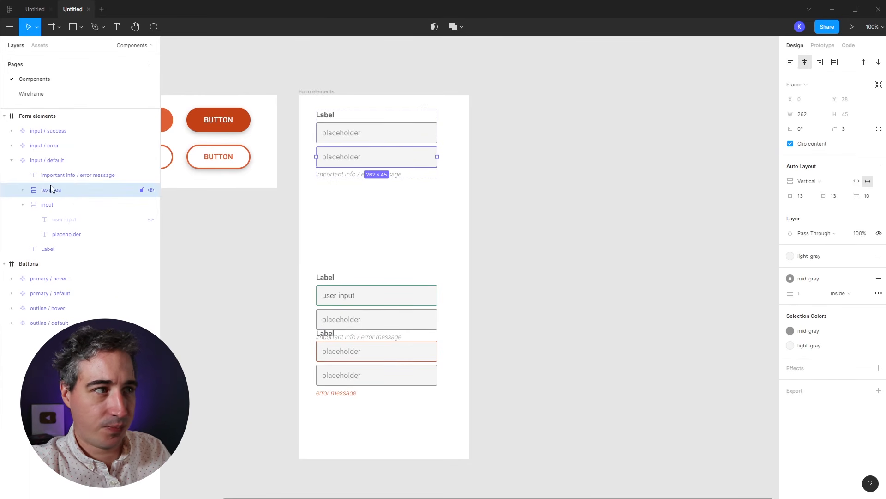
# Step: Set the textarea to horizontal auto layout and widen its placeholder text
pyautogui.click(816, 180)
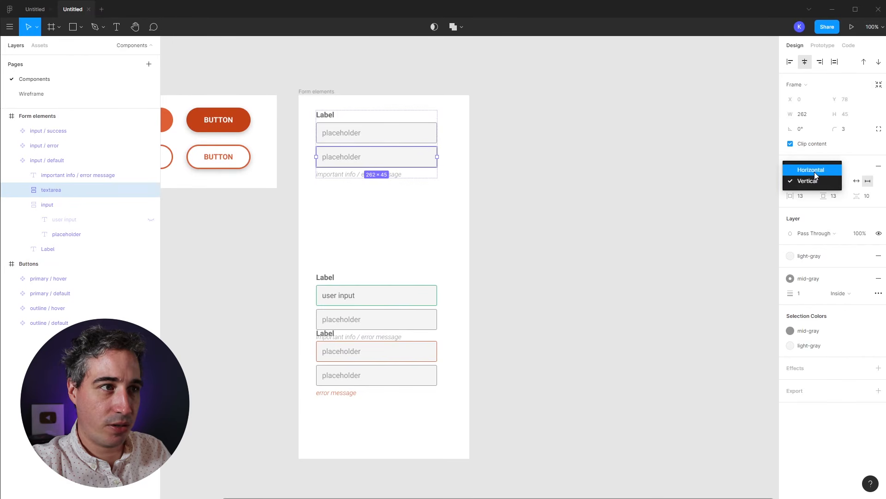
pyautogui.click(814, 170)
pyautogui.press('Return')
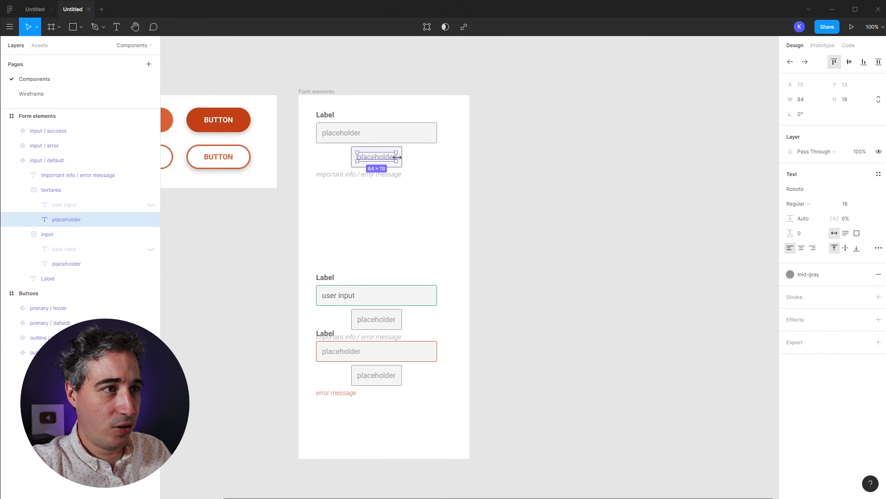
pyautogui.moveTo(400, 157); pyautogui.dragTo(465, 157)
pyautogui.click(471, 163)
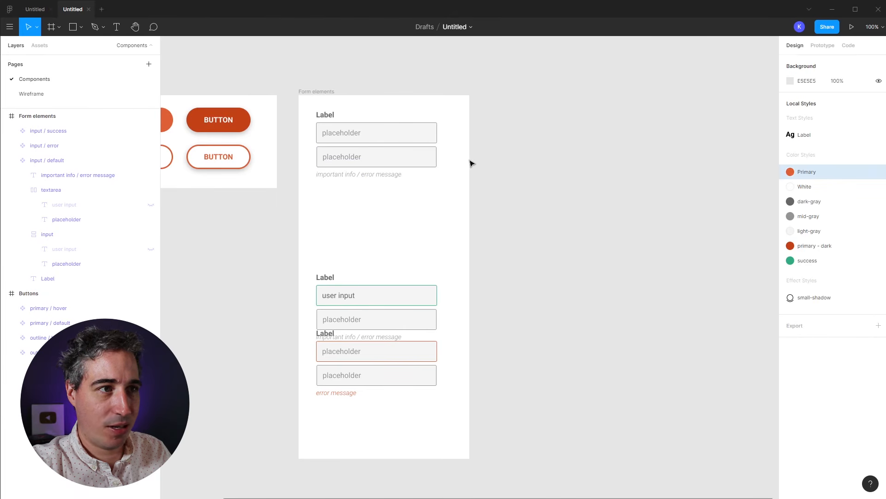
# Step: Zoom in and stretch the textarea's placeholder text to fill the box
pyautogui.press('z')
pyautogui.moveTo(307, 133); pyautogui.dragTo(520, 257)
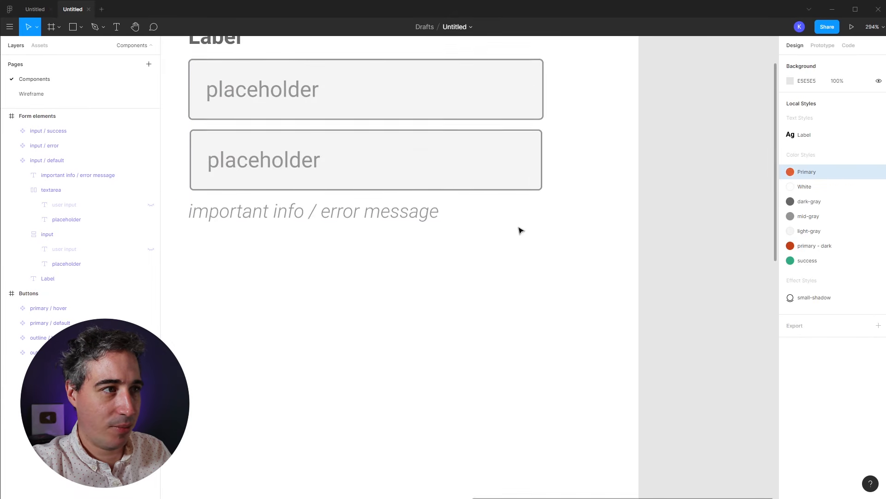
pyautogui.click(447, 229)
pyautogui.doubleClick(409, 225)
pyautogui.doubleClick(306, 226)
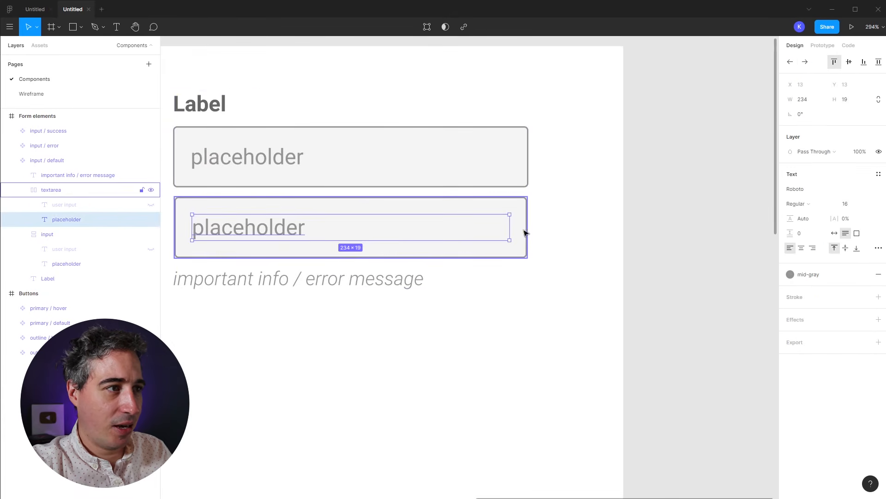
pyautogui.moveTo(510, 228)
pyautogui.mouseDown()
pyautogui.moveTo(554, 230)
pyautogui.moveTo(513, 234)
pyautogui.mouseUp()
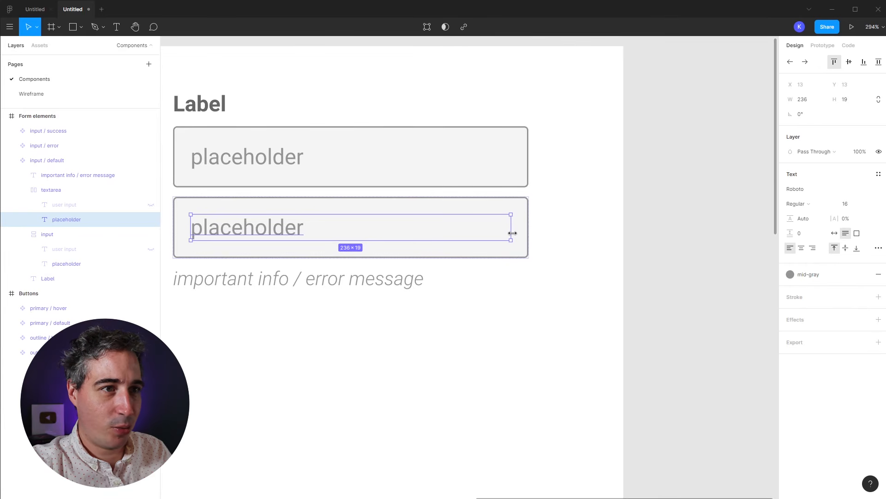
pyautogui.click(586, 247)
# Step: Make the textarea box taller, to 262×150
pyautogui.doubleClick(272, 230)
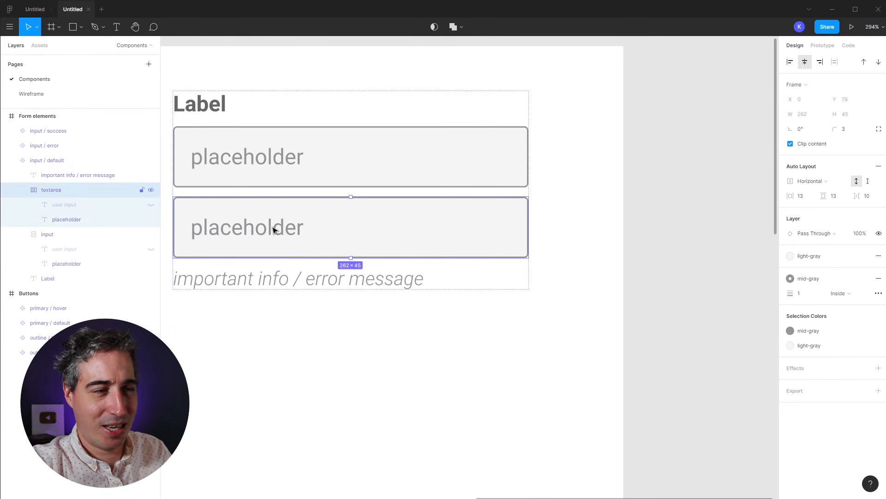
pyautogui.click(380, 160)
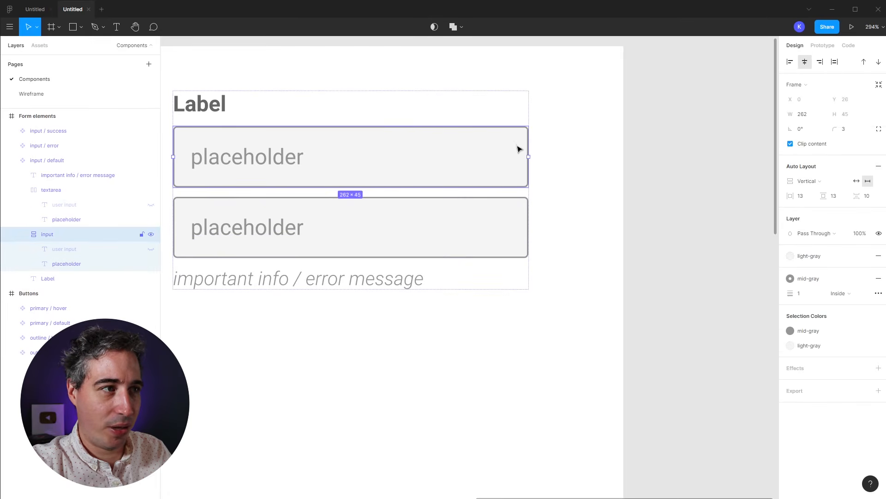
pyautogui.click(215, 226)
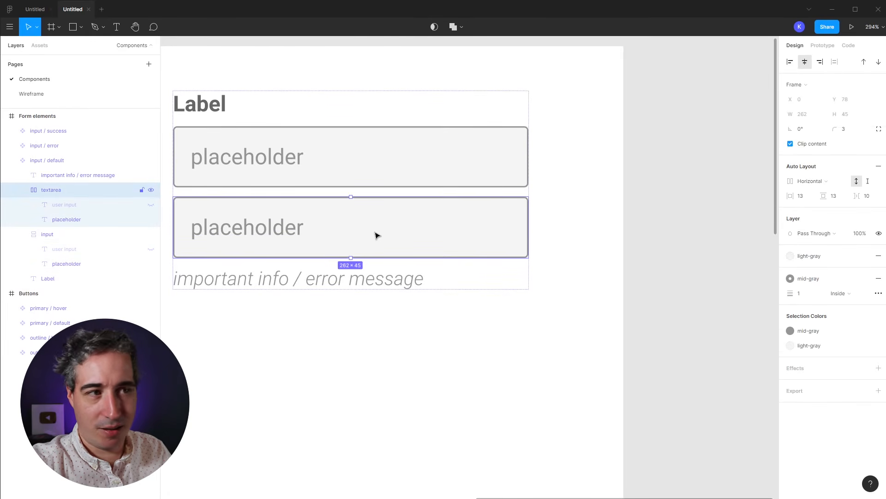
pyautogui.click(268, 236)
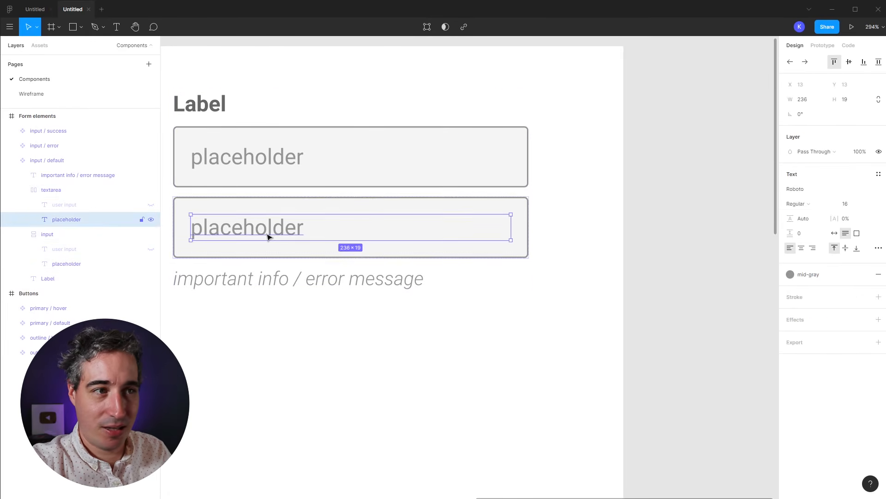
pyautogui.click(529, 242)
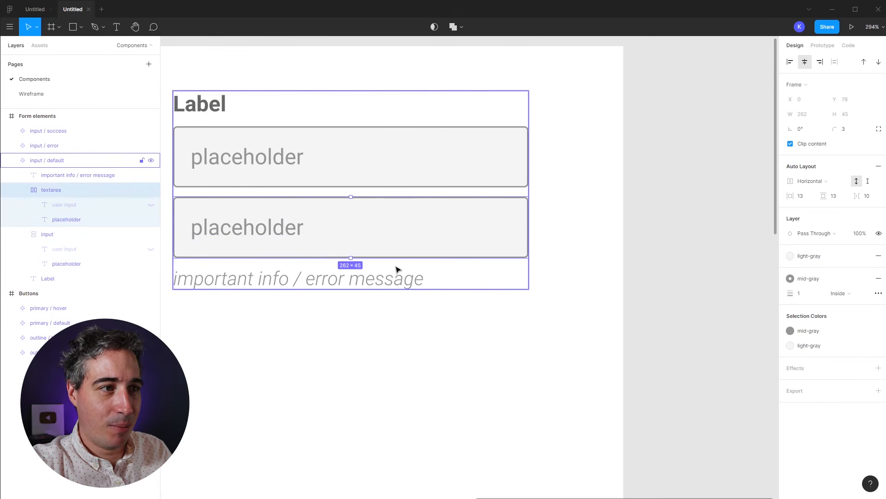
pyautogui.moveTo(351, 257); pyautogui.dragTo(356, 396)
# Step: Change the placeholder to 'placeholder textarea', then hide the textarea field in Layers
pyautogui.click(279, 240)
pyautogui.doubleClick(282, 233)
pyautogui.click(320, 228)
pyautogui.write('textarea')
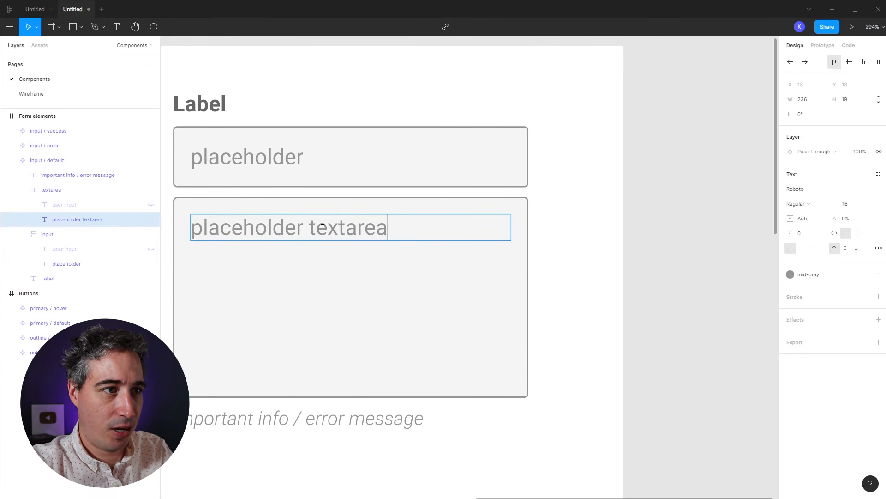
pyautogui.press('Escape')
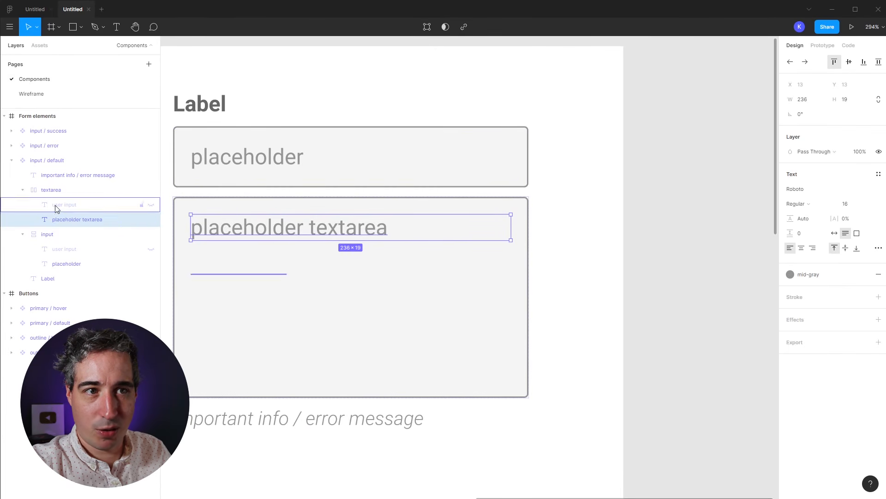
pyautogui.click(151, 190)
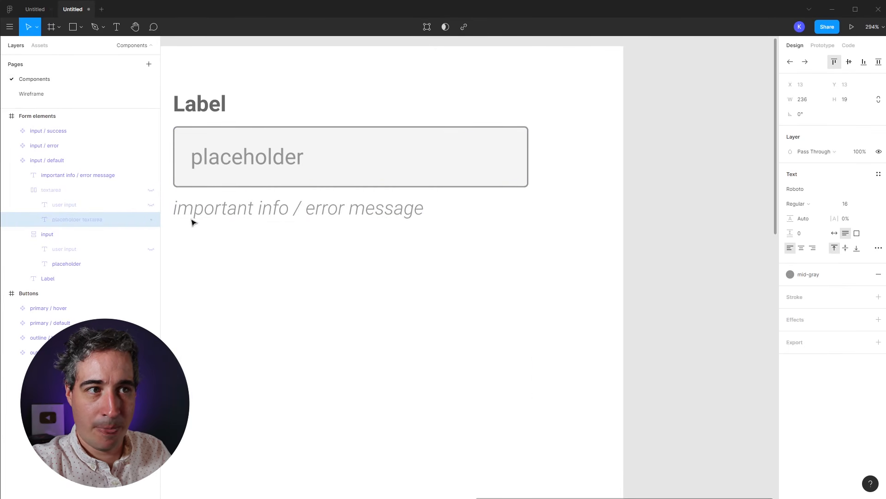
pyautogui.click(507, 291)
# Step: Shorten the Form elements frame to 437 tall
pyautogui.hotkey('shift', '0')
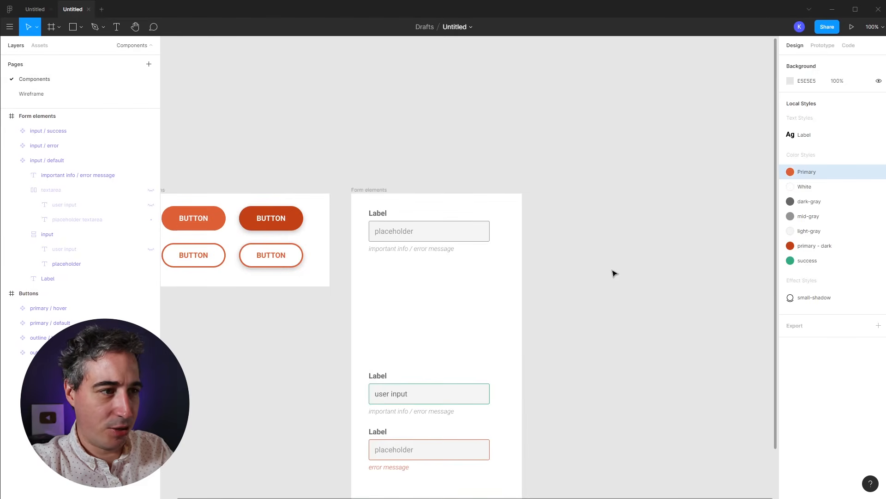
pyautogui.moveTo(587, 320); pyautogui.dragTo(431, 326)
pyautogui.click(561, 347)
pyautogui.hscroll(3, 521, 370)
pyautogui.scroll(-3, 521, 369)
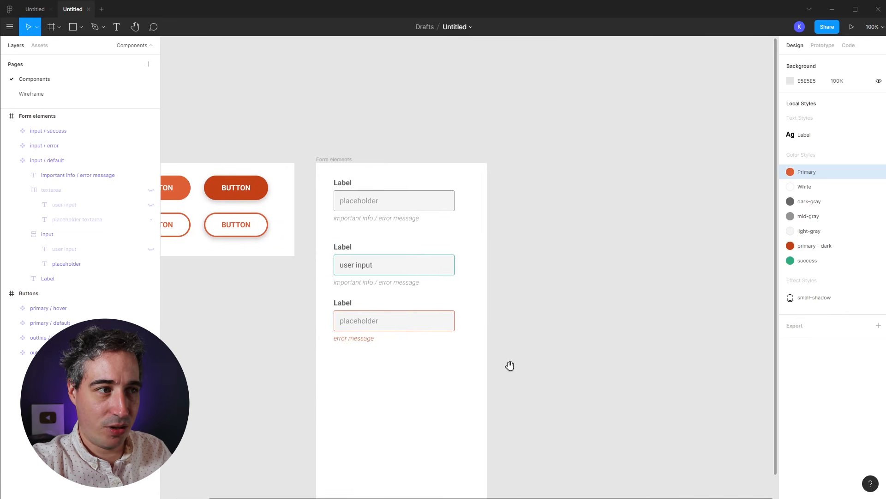
pyautogui.click(321, 148)
pyautogui.scroll(-3, 480, 362)
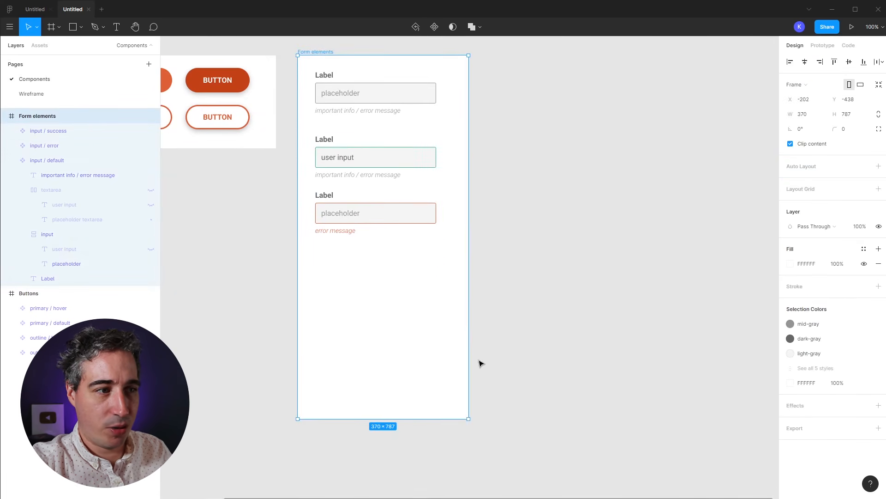
pyautogui.moveTo(381, 421); pyautogui.dragTo(400, 257)
pyautogui.scroll(3, 497, 373)
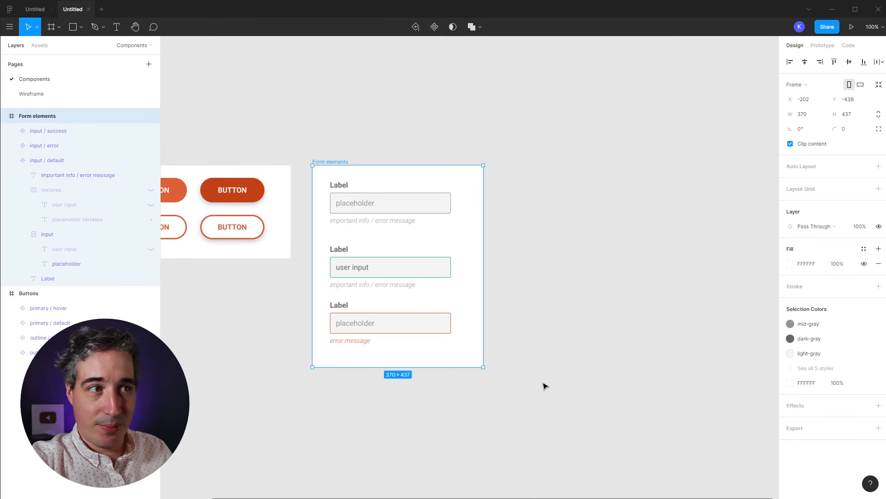
pyautogui.click(544, 386)
# Step: Move the input / success and input / error components slightly higher
pyautogui.click(393, 283)
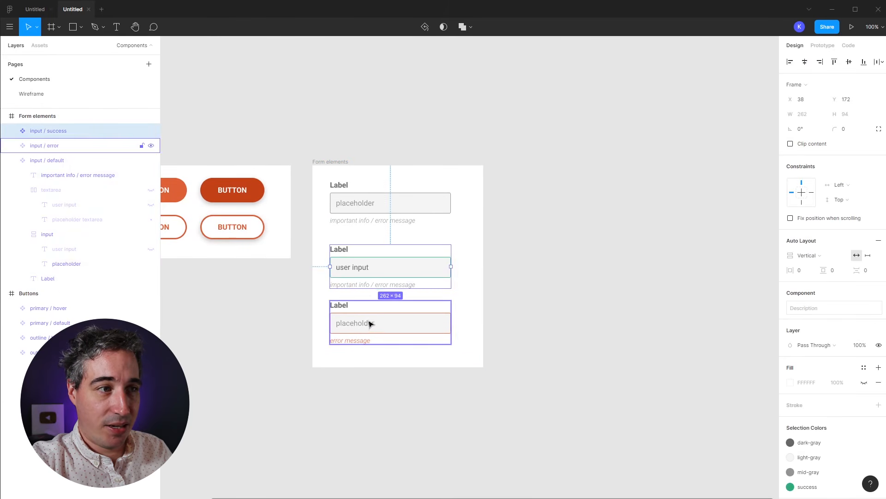
pyautogui.keyDown('shift'); pyautogui.click(370, 322); pyautogui.keyUp('shift')
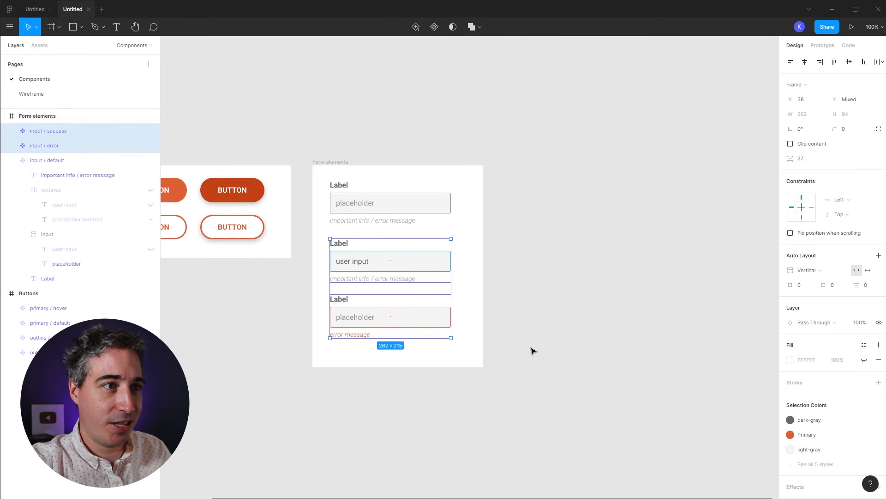
pyautogui.click(15, 160)
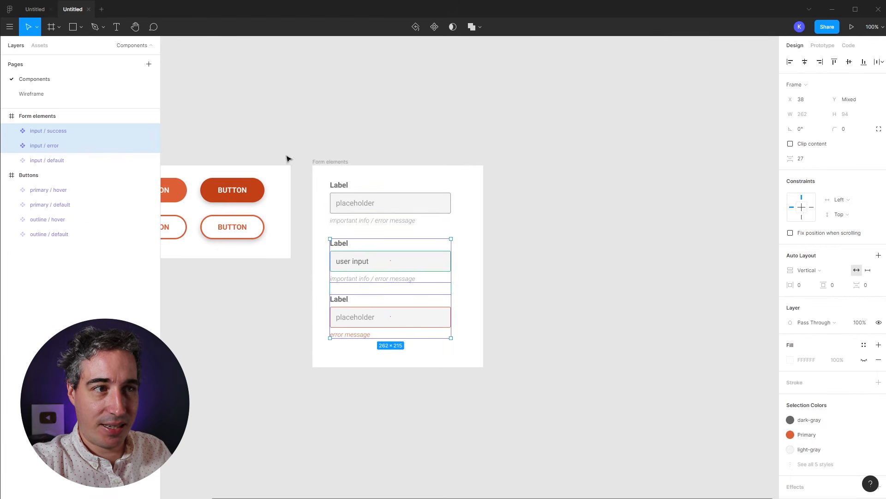
pyautogui.click(533, 155)
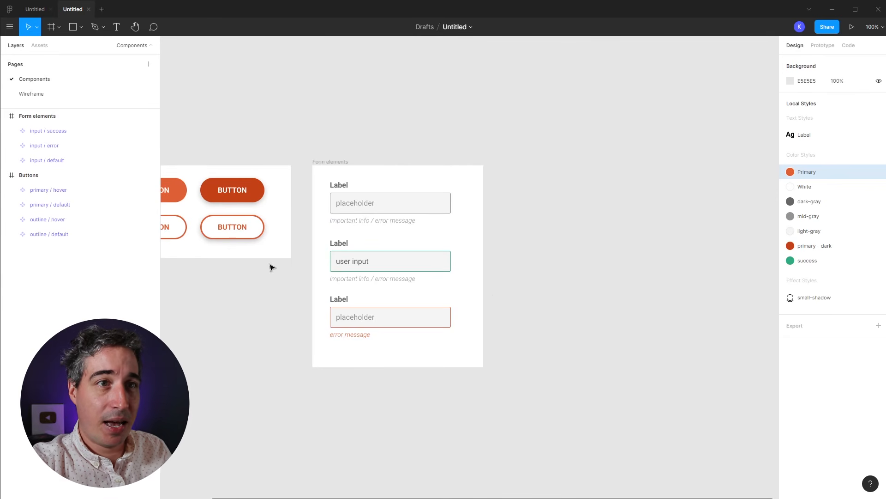
# Step: Retype the Wireframe page's orange heading as 'Contact us'
pyautogui.click(32, 95)
pyautogui.moveTo(654, 388); pyautogui.dragTo(394, 330)
pyautogui.doubleClick(377, 167)
pyautogui.press('Escape')
pyautogui.doubleClick(396, 148)
pyautogui.write('Contact us')
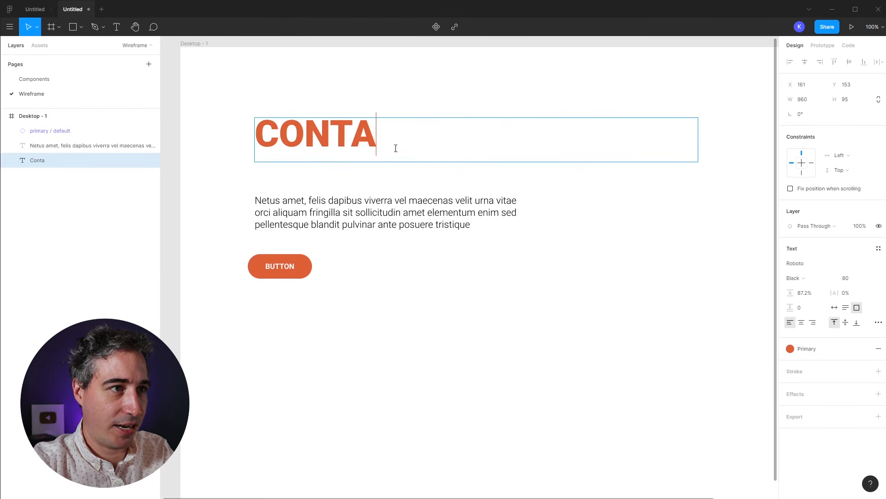
pyautogui.press('Escape')
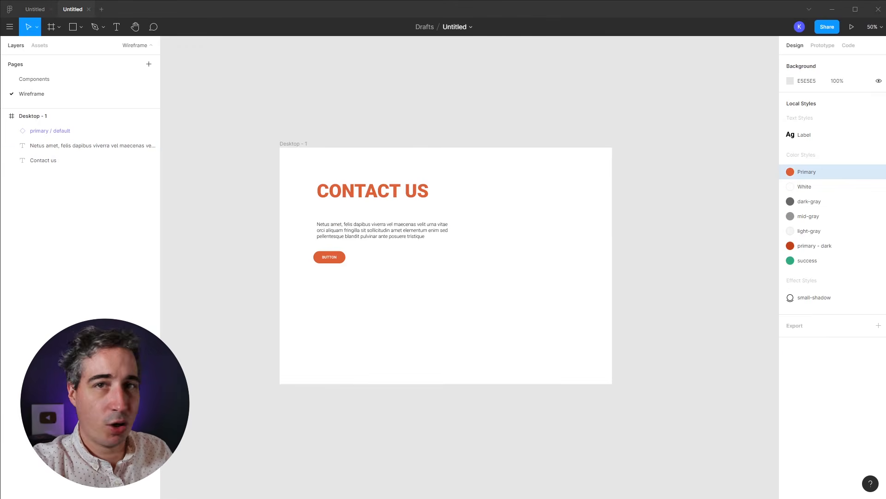
# Step: Copy the aerial city road photo from Unsplash's city results as an image
pyautogui.moveTo(723, 498); pyautogui.dragTo(716, 54)
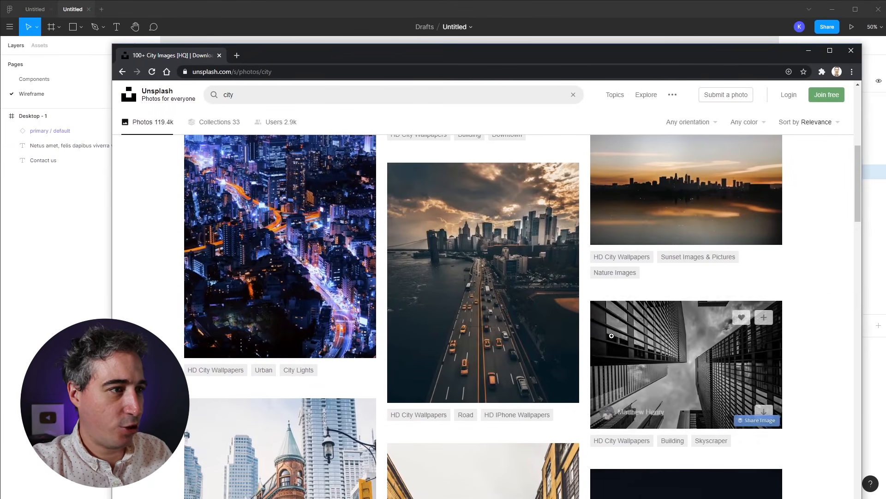
pyautogui.scroll(2, 578, 377)
pyautogui.click(578, 397)
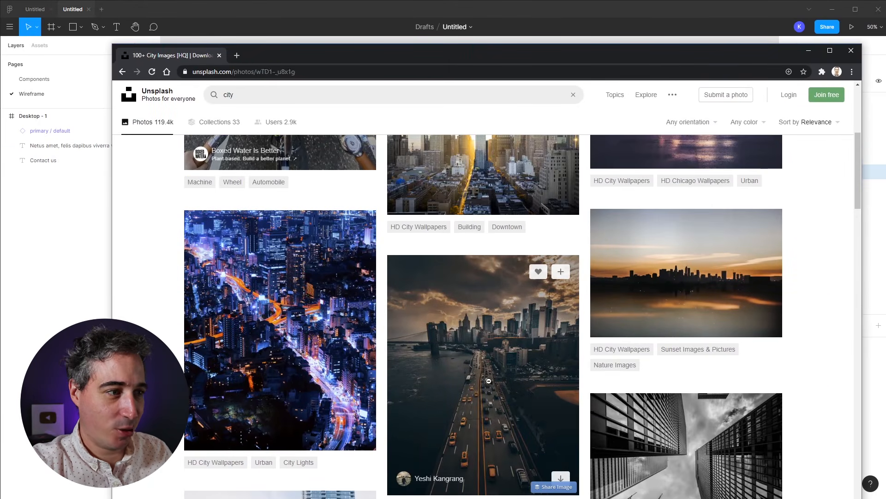
pyautogui.rightClick(478, 270)
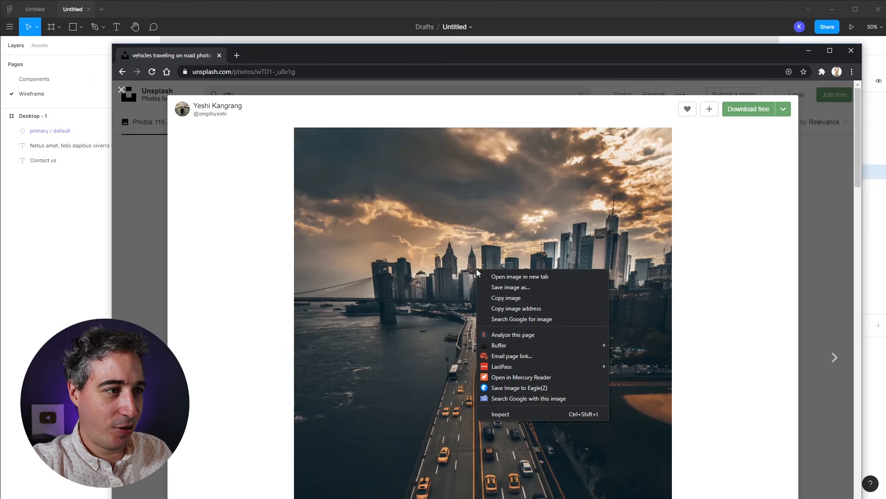
pyautogui.click(533, 301)
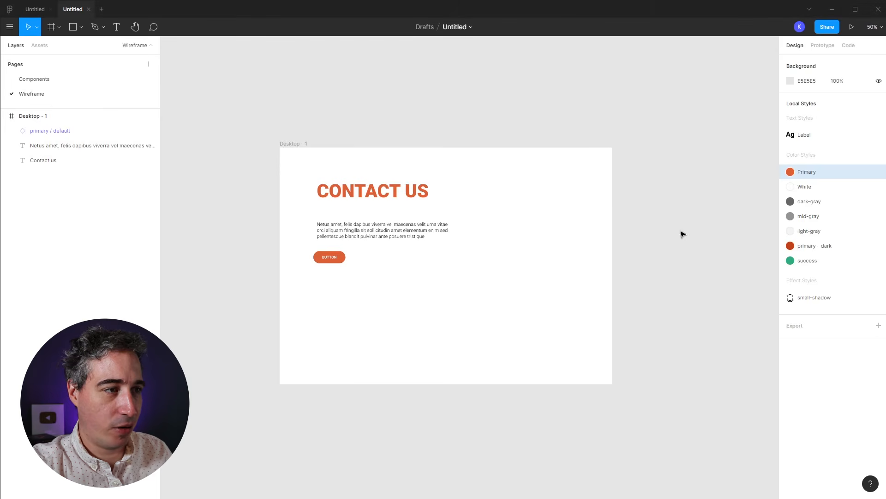
# Step: Paste the city photo at about 788×641 and make the Desktop frame 1281 tall
pyautogui.hotkey('ctrl', 'v')
pyautogui.moveTo(586, 124); pyautogui.dragTo(536, 266)
pyautogui.moveTo(493, 320); pyautogui.dragTo(546, 276)
pyautogui.click(296, 151)
pyautogui.moveTo(437, 384); pyautogui.dragTo(436, 443)
pyautogui.moveTo(535, 330); pyautogui.dragTo(530, 288)
pyautogui.click(671, 277)
# Step: Centre the CONTACT US heading and paragraph, with centre-aligned text
pyautogui.click(384, 157)
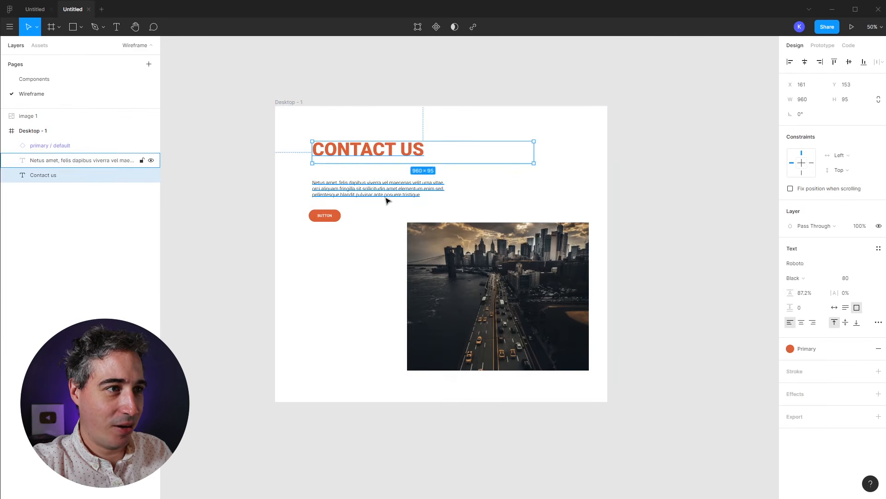
pyautogui.keyDown('shift'); pyautogui.click(387, 200); pyautogui.keyUp('shift')
pyautogui.click(804, 61)
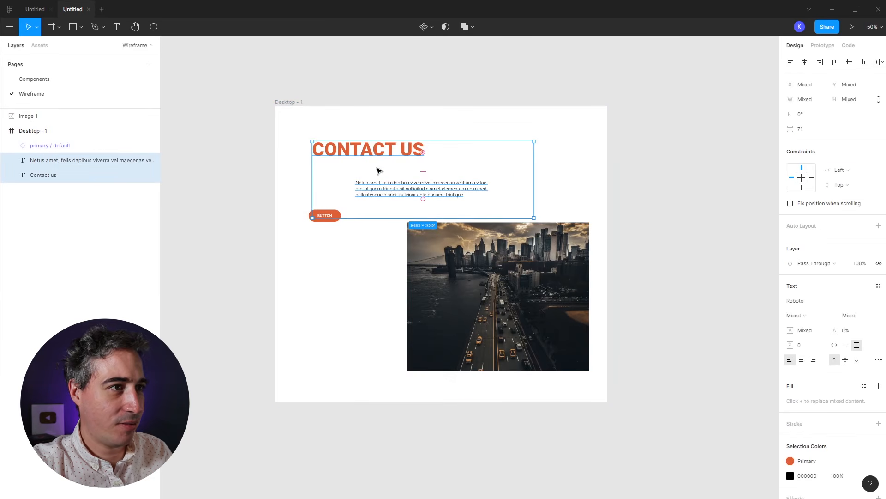
pyautogui.click(802, 360)
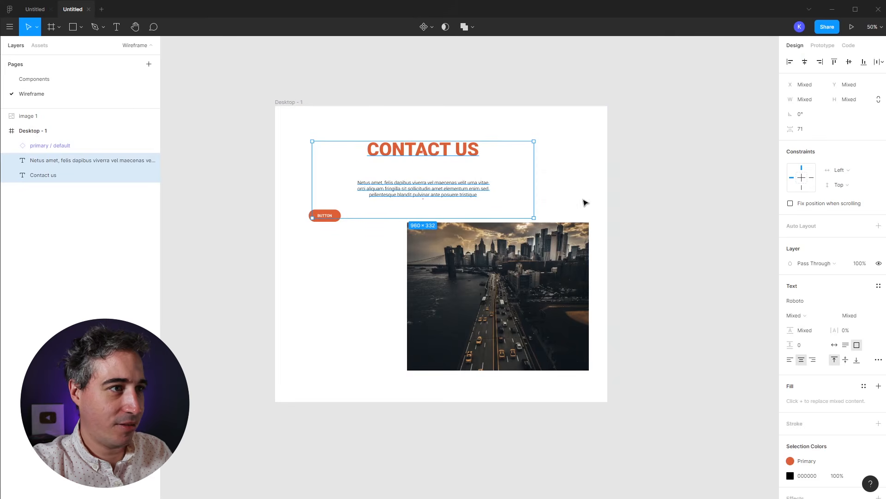
pyautogui.click(637, 205)
# Step: Raise the paragraph toward the heading, shift the photo up-left, and delete the orange button
pyautogui.click(455, 192)
pyautogui.moveTo(455, 192); pyautogui.dragTo(456, 183)
pyautogui.moveTo(528, 284); pyautogui.dragTo(527, 262)
pyautogui.moveTo(325, 215); pyautogui.dragTo(308, 307)
pyautogui.press('Delete')
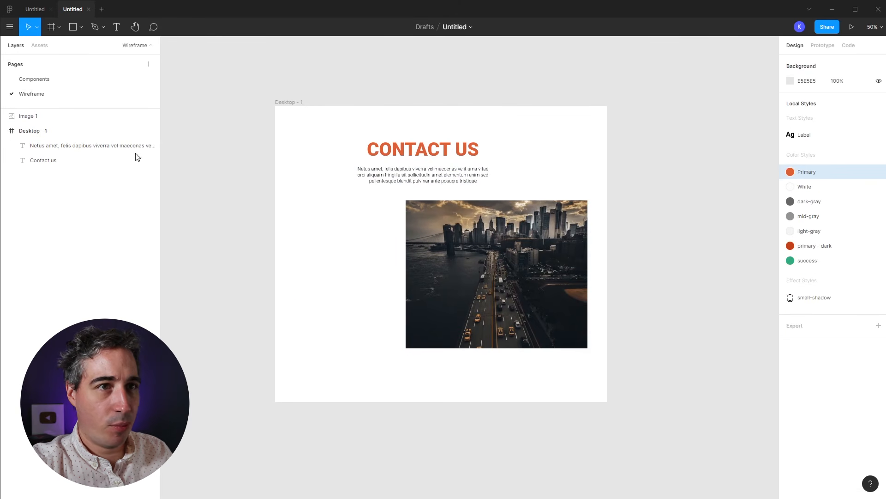
# Step: Place four input / default instances from Assets onto the Desktop frame
pyautogui.click(39, 46)
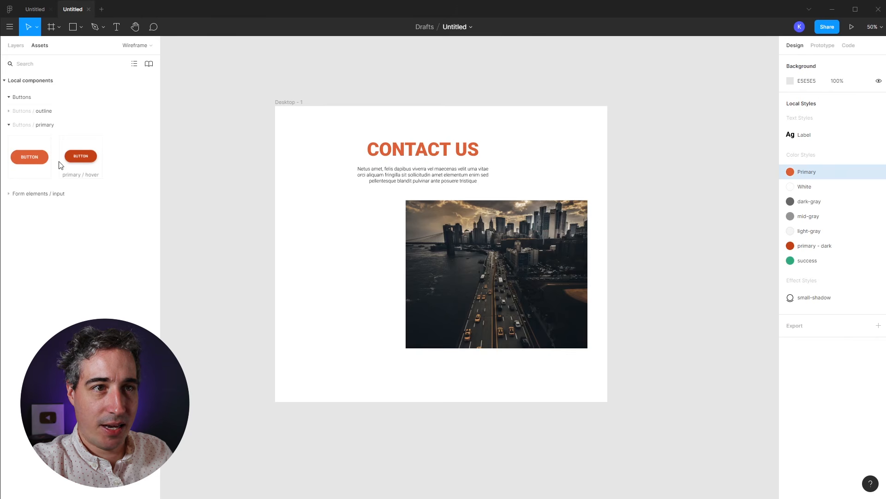
pyautogui.click(9, 126)
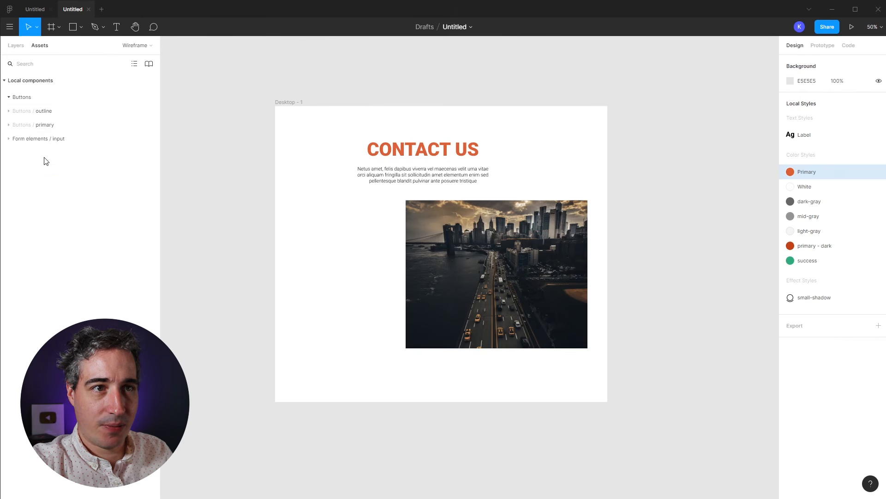
pyautogui.click(8, 139)
pyautogui.moveTo(26, 179); pyautogui.dragTo(285, 231)
pyautogui.moveTo(26, 177); pyautogui.dragTo(305, 311)
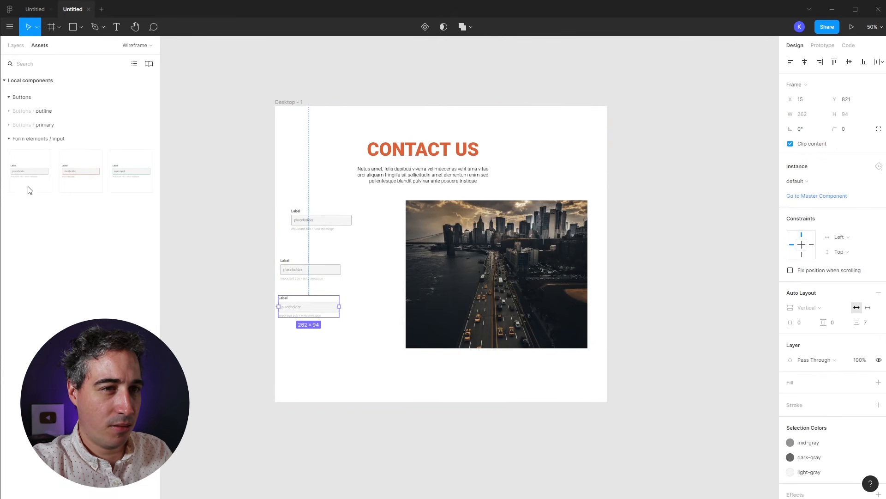
pyautogui.moveTo(29, 172); pyautogui.dragTo(319, 344)
# Step: Align the four inputs into a vertical auto-layout column with about 32 spacing
pyautogui.click(364, 388)
pyautogui.moveTo(364, 387); pyautogui.dragTo(339, 226)
pyautogui.click(805, 62)
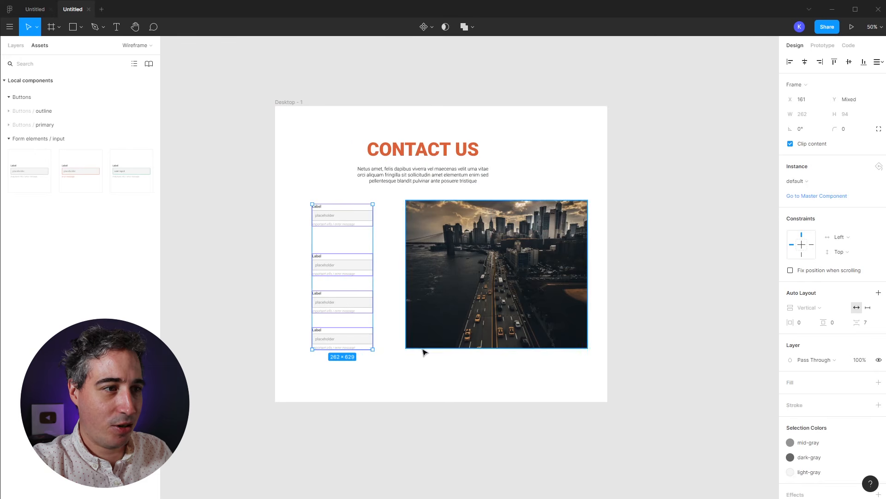
pyautogui.hotkey('shift', 'a')
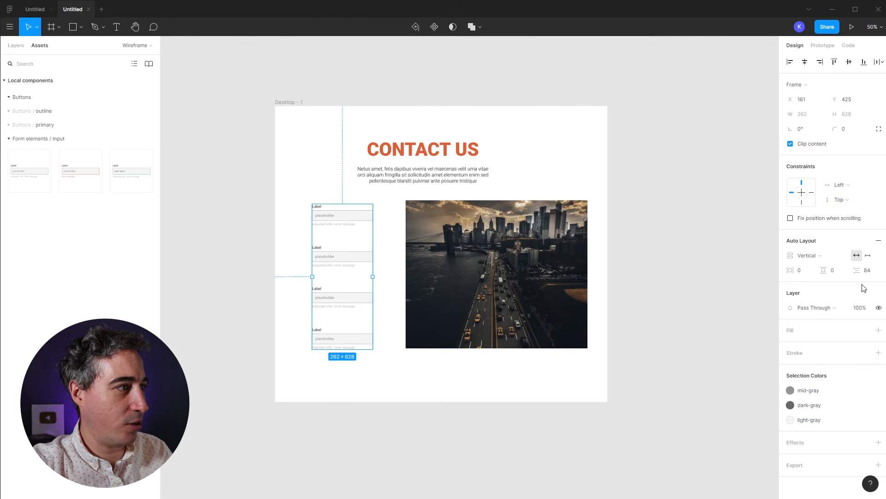
pyautogui.moveTo(855, 272); pyautogui.dragTo(806, 289)
pyautogui.moveTo(354, 214); pyautogui.dragTo(355, 221)
pyautogui.moveTo(793, 273); pyautogui.dragTo(809, 276)
pyautogui.hotkey('ctrl', 'z')
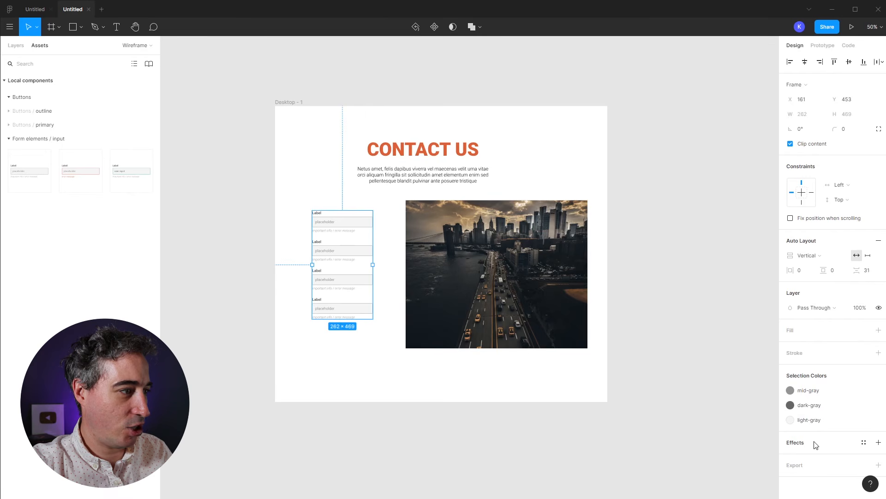
# Step: Give the form column a white fill and the small-shadow effect style
pyautogui.click(879, 331)
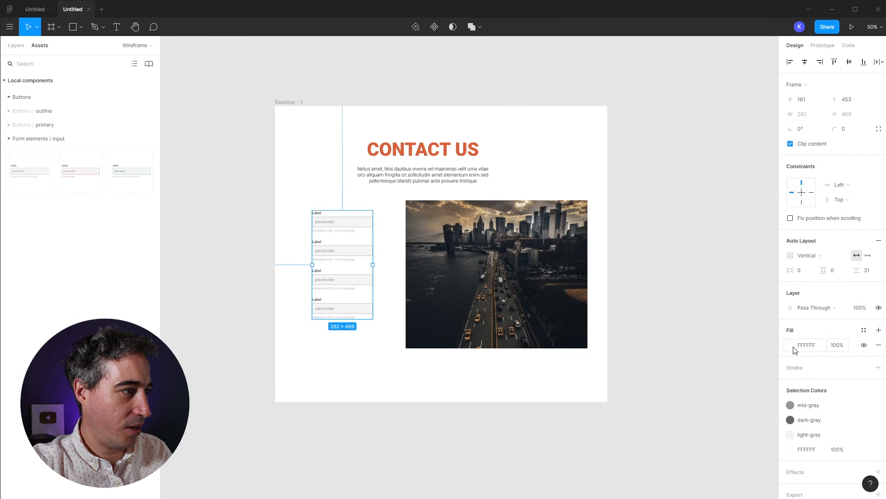
pyautogui.click(864, 472)
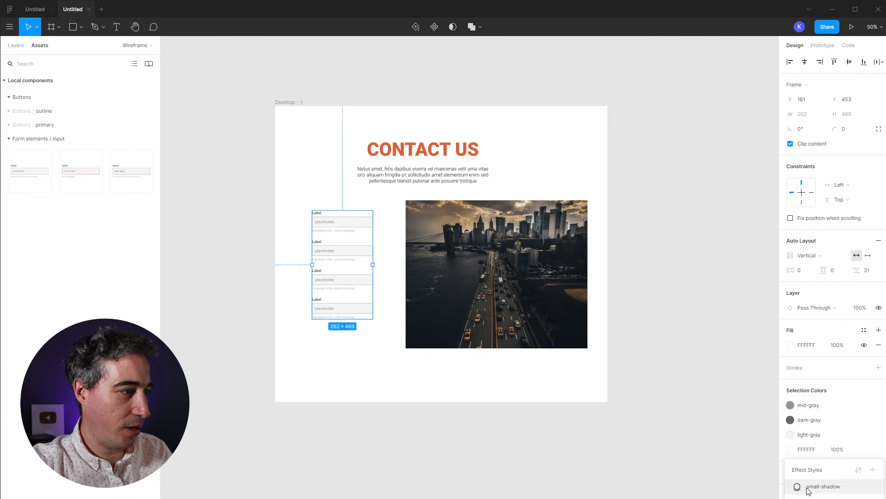
pyautogui.click(823, 486)
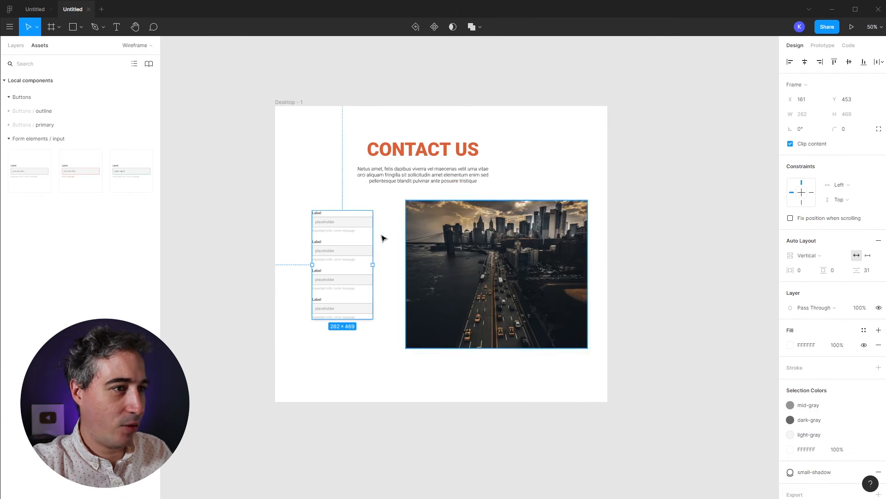
pyautogui.click(280, 212)
pyautogui.hotkey('shift', '0')
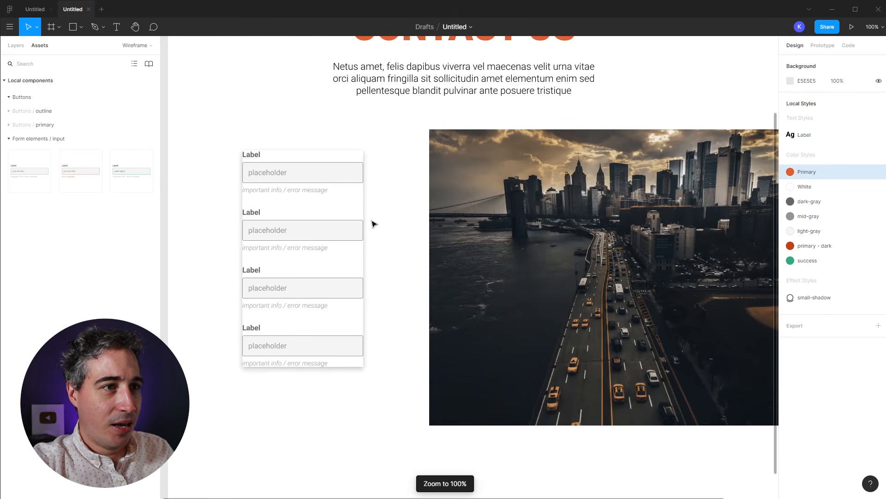
# Step: Give the form card vertical padding, 47 horizontal padding and 12 corner radius, then shift it up-left
pyautogui.click(351, 223)
pyautogui.moveTo(822, 270); pyautogui.dragTo(852, 273)
pyautogui.moveTo(790, 270); pyautogui.dragTo(823, 273)
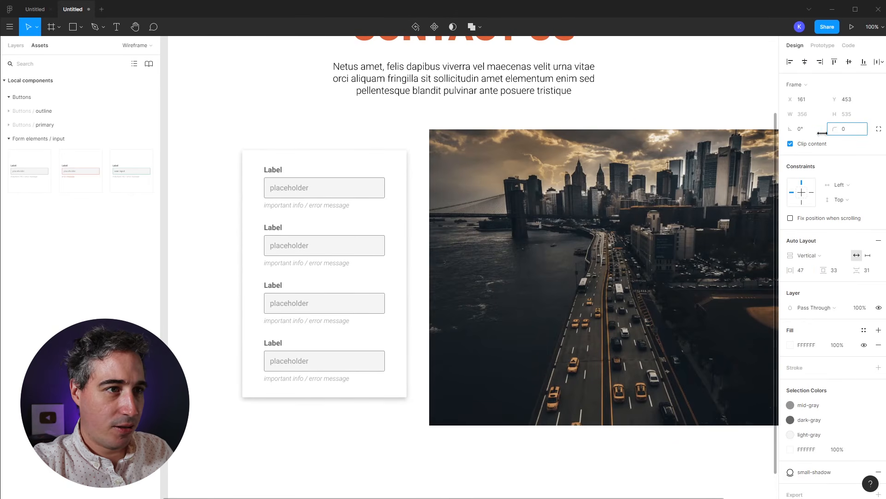
pyautogui.moveTo(734, 137); pyautogui.dragTo(59, 154)
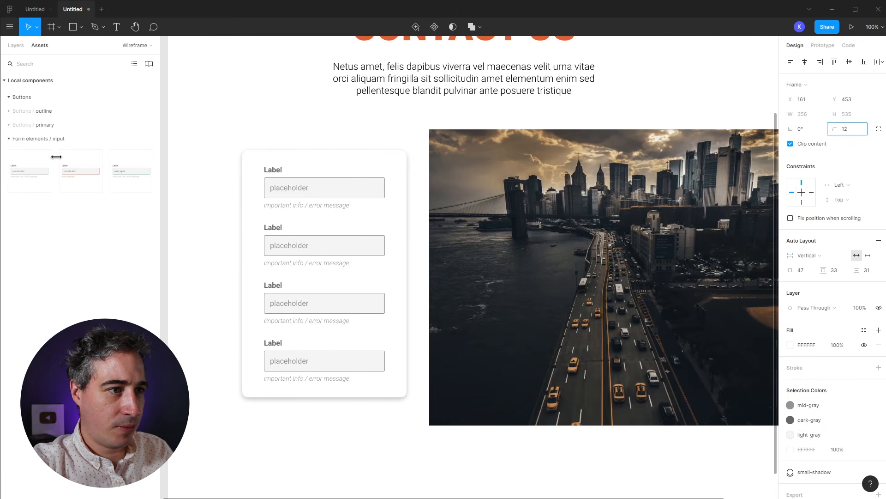
pyautogui.moveTo(379, 237)
pyautogui.mouseDown()
pyautogui.moveTo(373, 214)
pyautogui.moveTo(365, 229)
pyautogui.moveTo(382, 240)
pyautogui.moveTo(373, 232)
pyautogui.mouseUp()
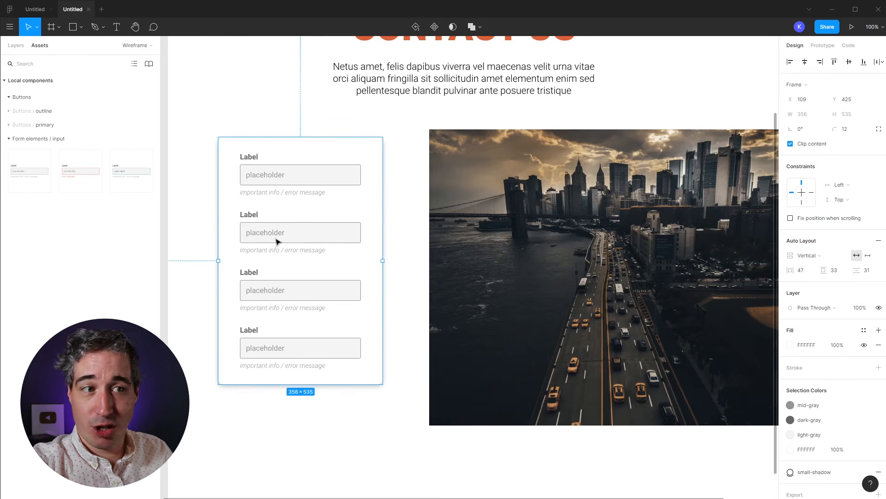
# Step: Drop a primary button from the Buttons components into the bottom of the form column
pyautogui.click(8, 97)
pyautogui.click(8, 98)
pyautogui.click(7, 97)
pyautogui.click(8, 97)
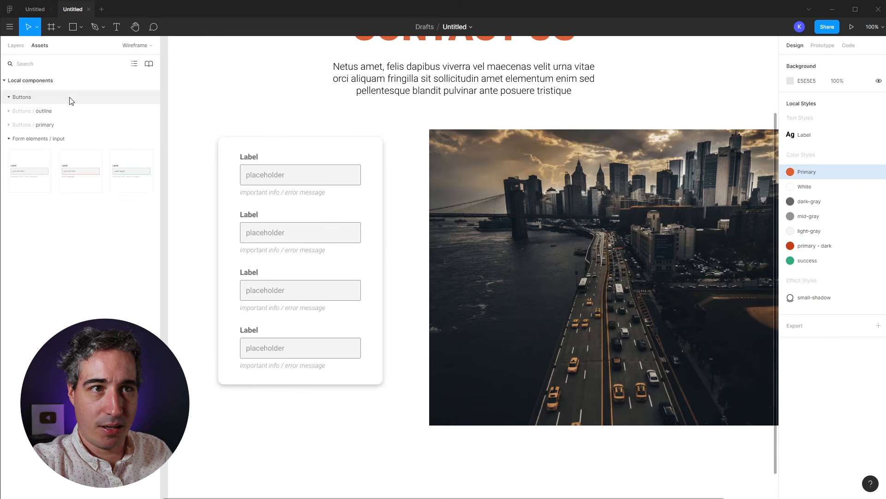
pyautogui.click(9, 124)
pyautogui.moveTo(29, 166); pyautogui.dragTo(285, 403)
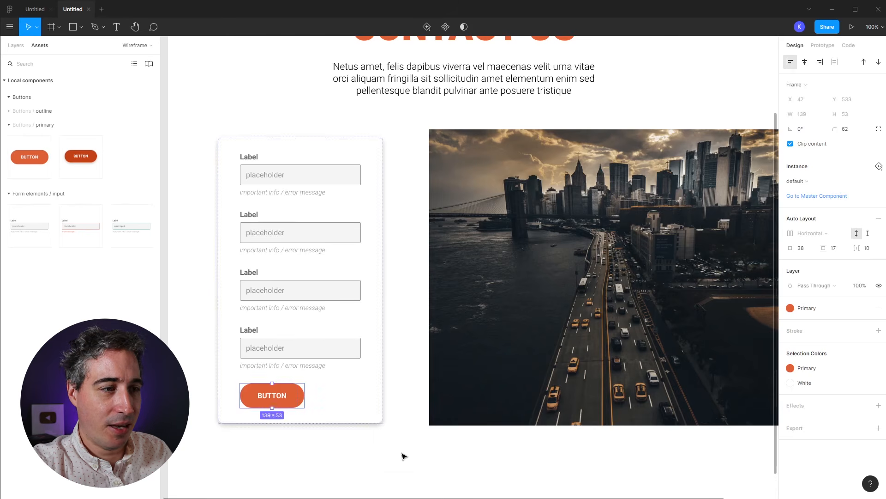
pyautogui.click(407, 464)
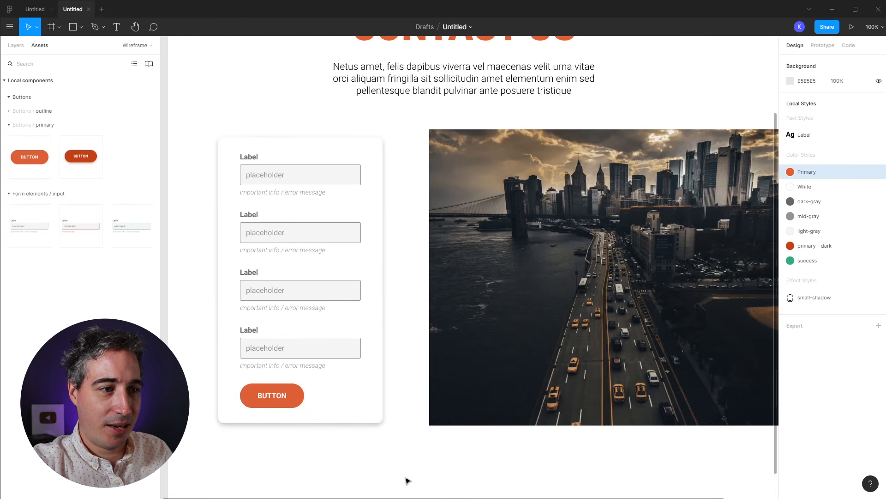
pyautogui.doubleClick(316, 188)
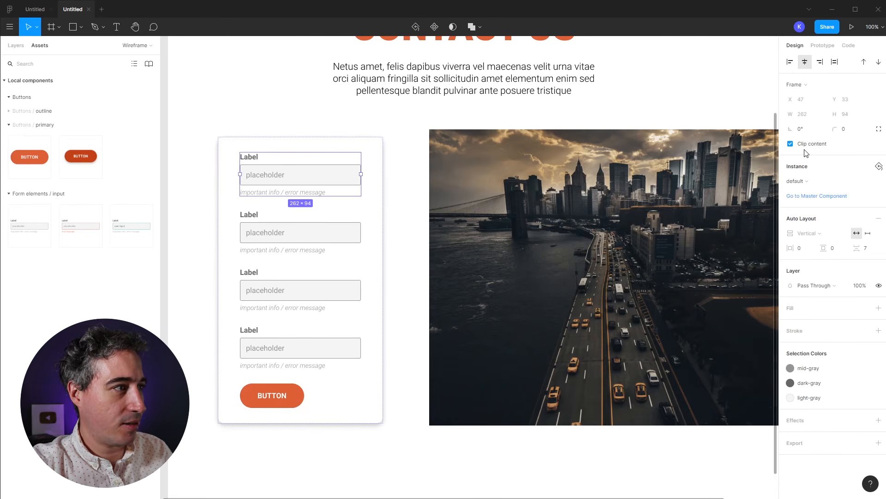
# Step: On the master input component, widen the default, success and error inputs to 327 px
pyautogui.click(810, 202)
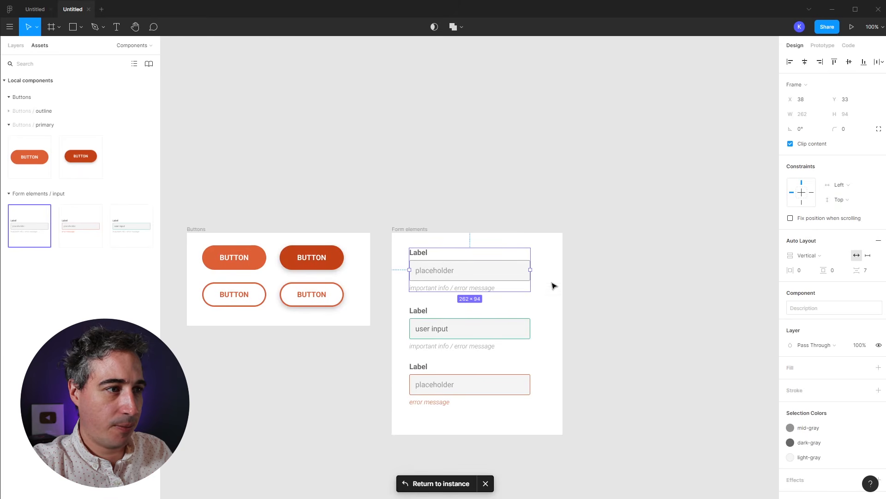
pyautogui.moveTo(529, 274); pyautogui.dragTo(563, 272)
pyautogui.hotkey('ctrl', 'z')
pyautogui.click(478, 276)
pyautogui.moveTo(488, 232); pyautogui.dragTo(430, 386)
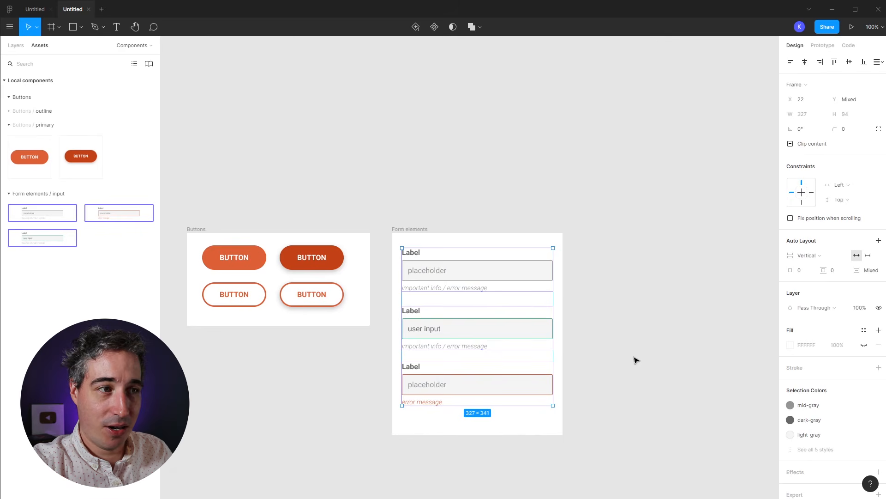
pyautogui.doubleClick(509, 279)
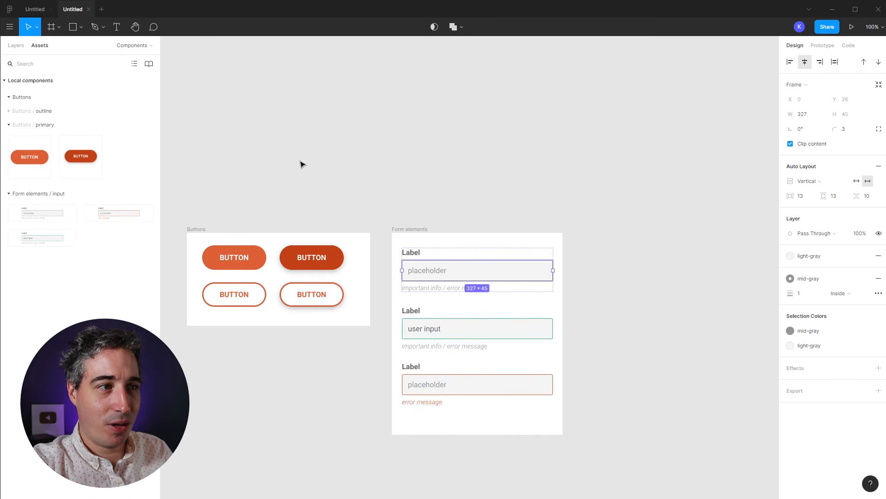
pyautogui.click(16, 45)
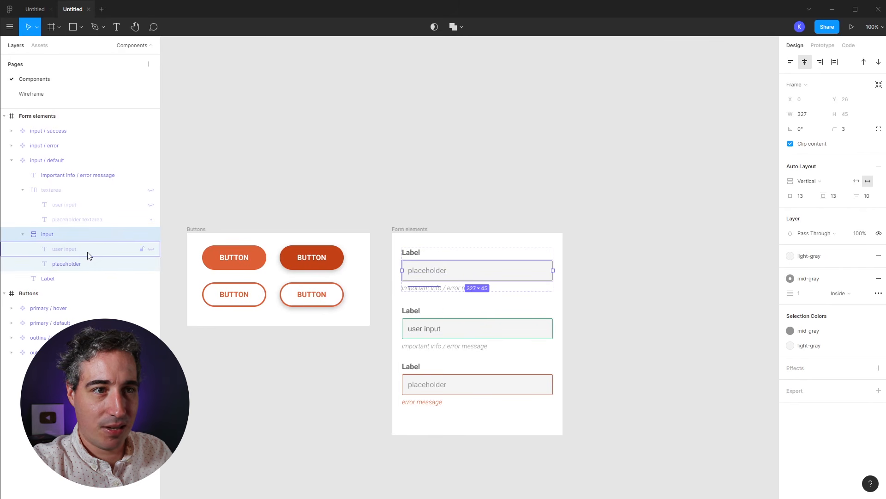
# Step: Reveal the textarea layer, stretch its placeholder text to 299 px, then hide it again
pyautogui.click(151, 249)
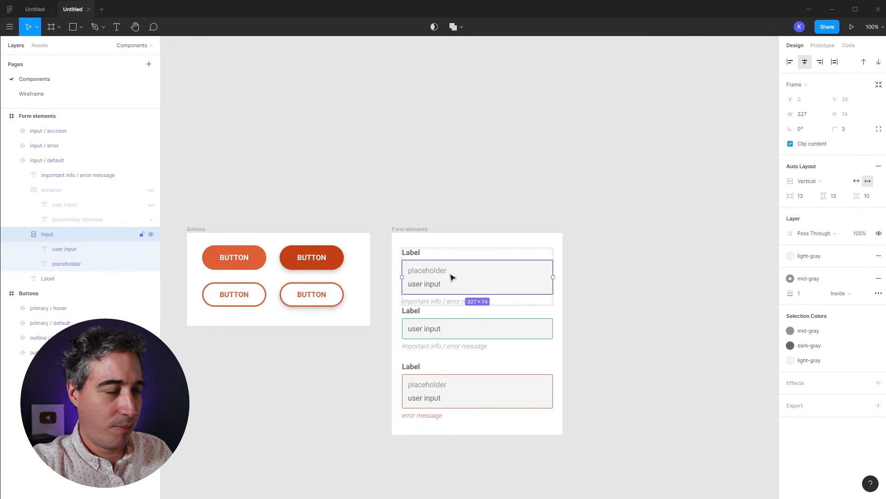
pyautogui.click(151, 249)
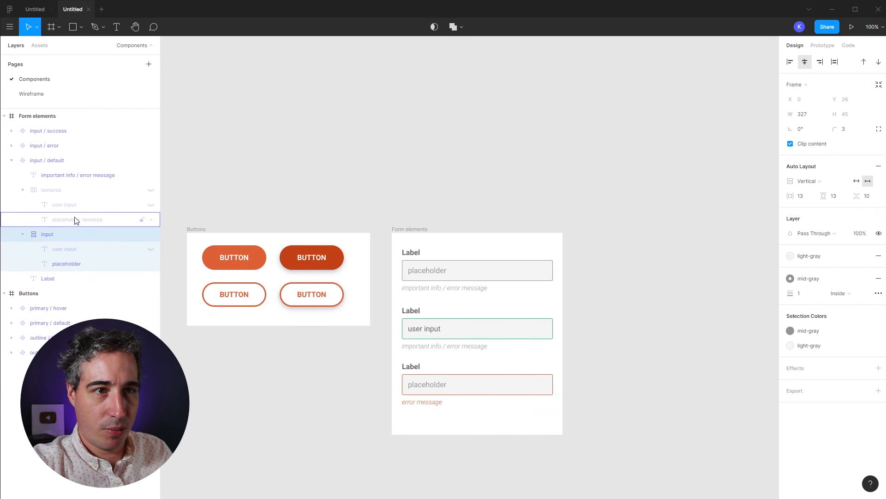
pyautogui.click(150, 190)
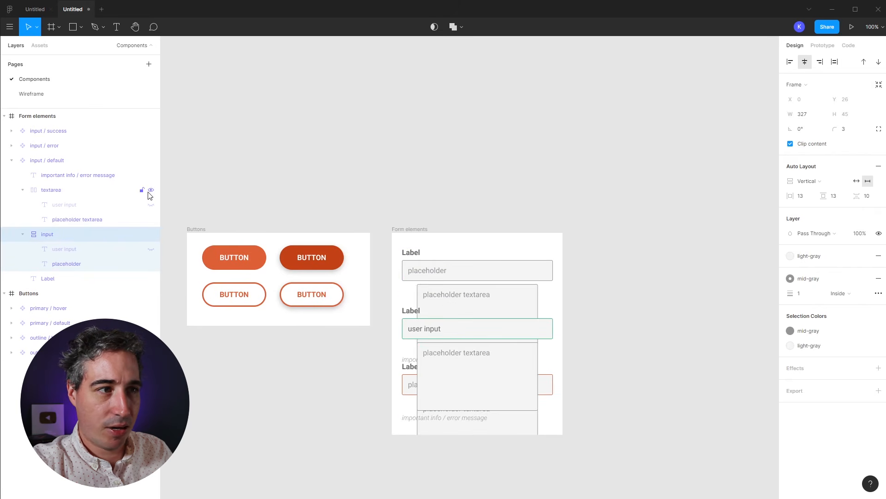
pyautogui.click(527, 293)
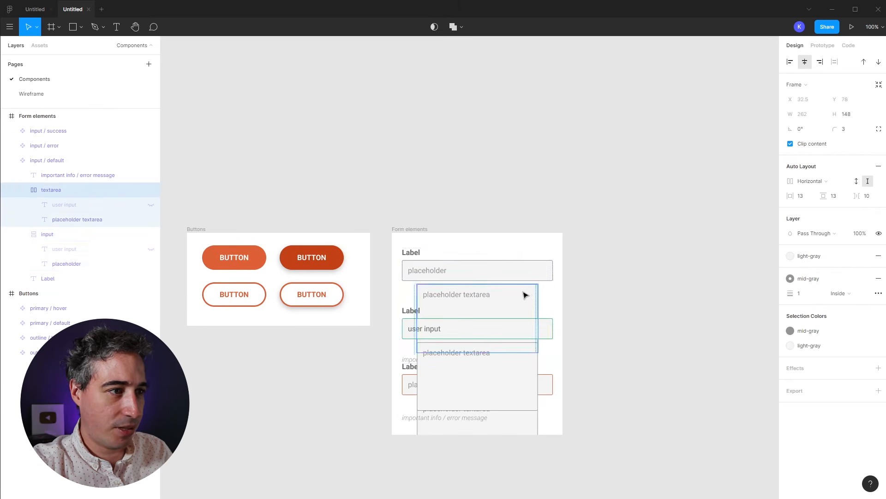
pyautogui.doubleClick(488, 296)
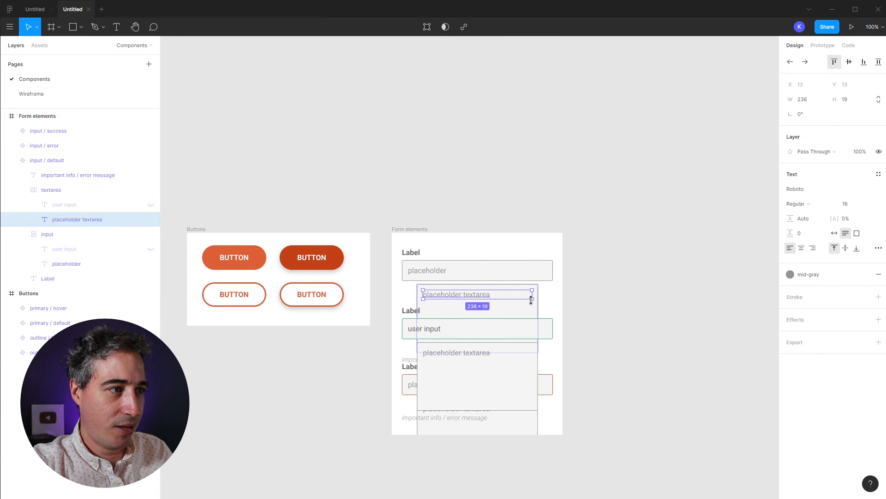
pyautogui.moveTo(534, 294); pyautogui.dragTo(561, 293)
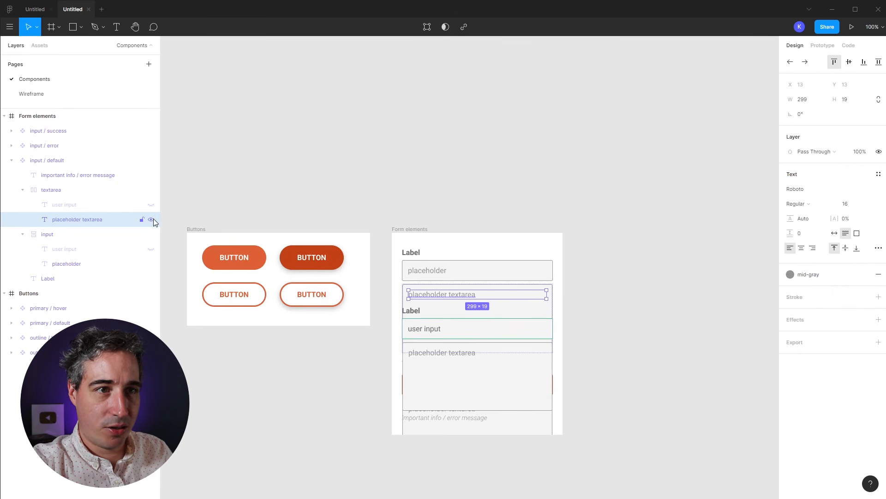
pyautogui.click(151, 189)
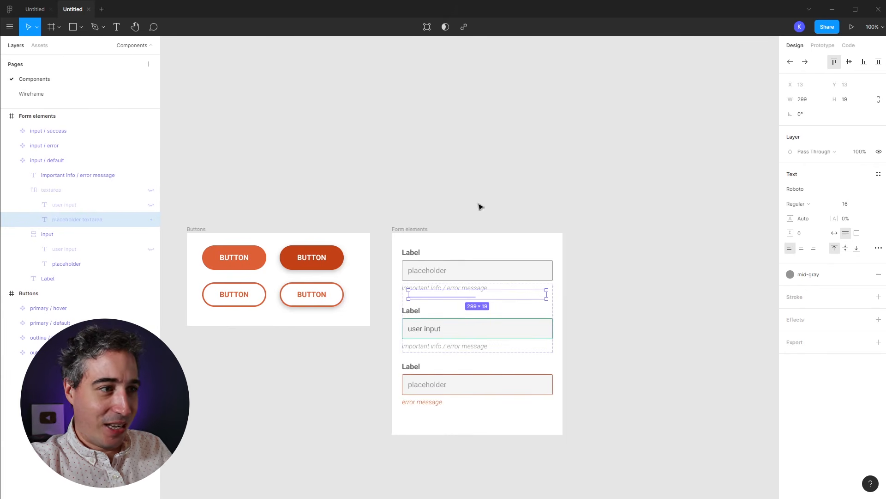
# Step: Switch to the Wireframe page
pyautogui.click(147, 45)
pyautogui.click(146, 46)
pyautogui.click(32, 93)
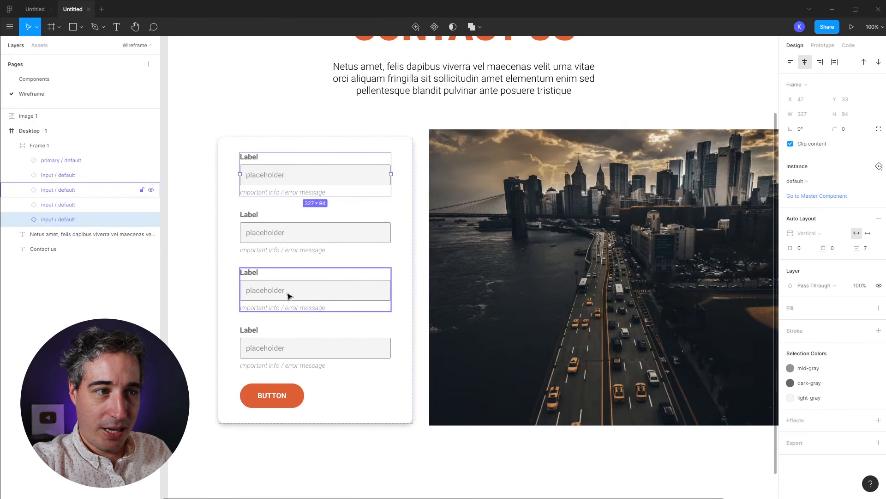
# Step: Select the bottom input field and expand its inner layers in the layer tree
pyautogui.click(283, 362)
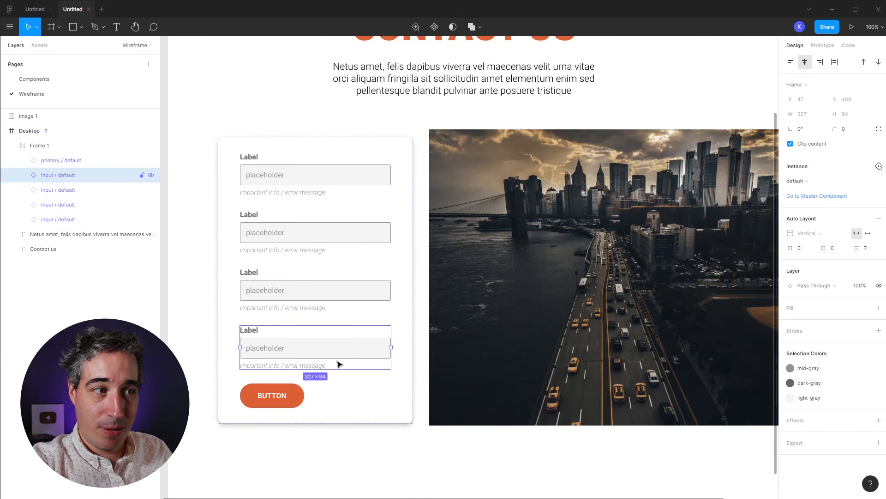
pyautogui.click(22, 175)
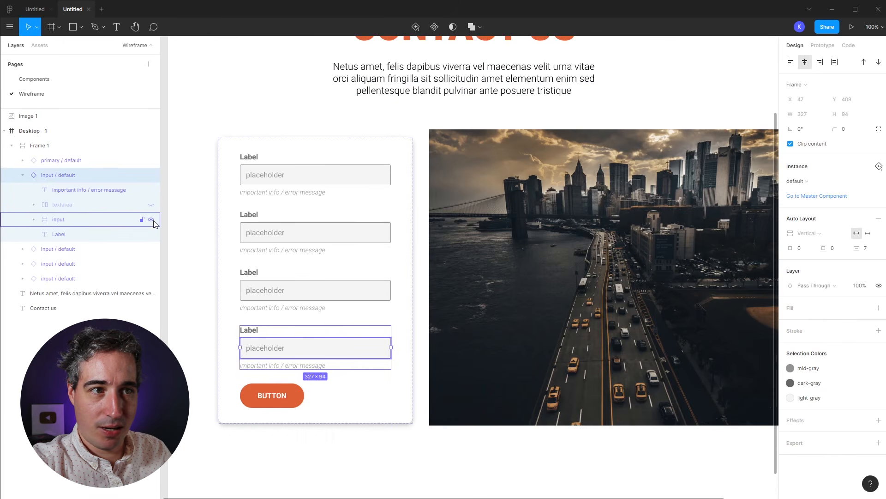
# Step: Make the bottom field a textarea by hiding its input layer and showing its textarea layer
pyautogui.click(151, 219)
pyautogui.click(151, 205)
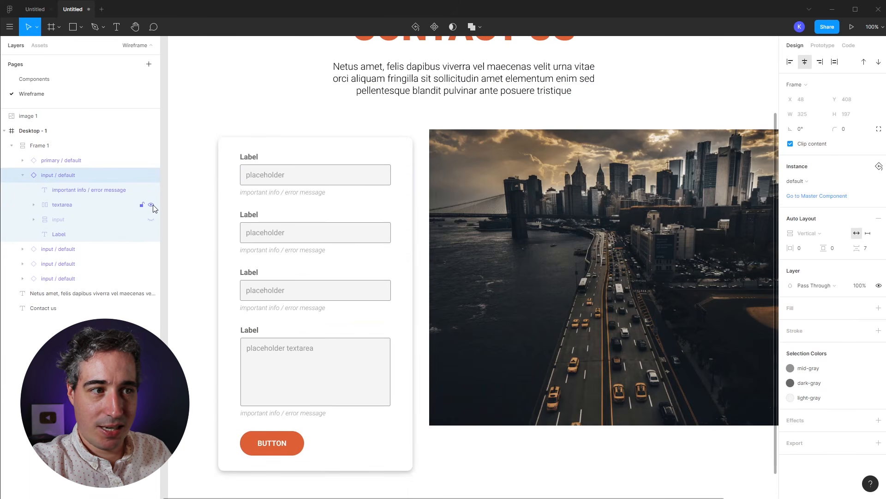
pyautogui.rightClick(773, 377)
pyautogui.click(501, 341)
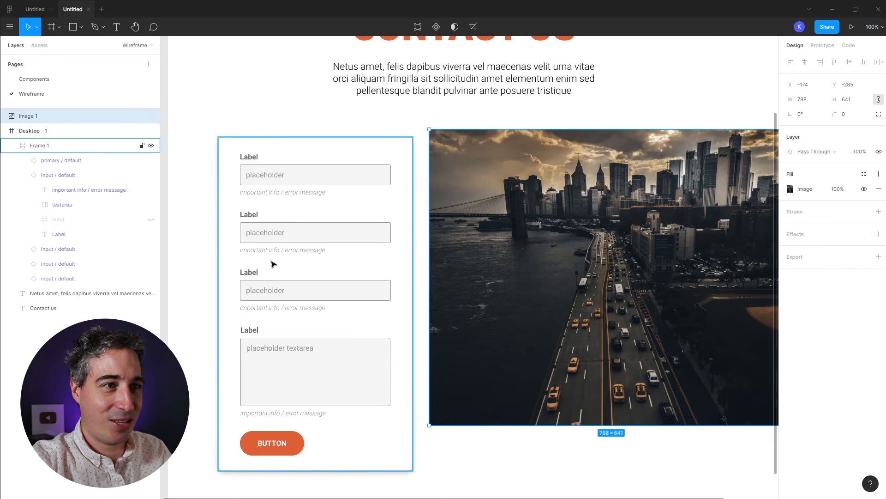
# Step: Rename the first two field labels to Name and Email
pyautogui.doubleClick(249, 157)
pyautogui.doubleClick(250, 157)
pyautogui.doubleClick(250, 158)
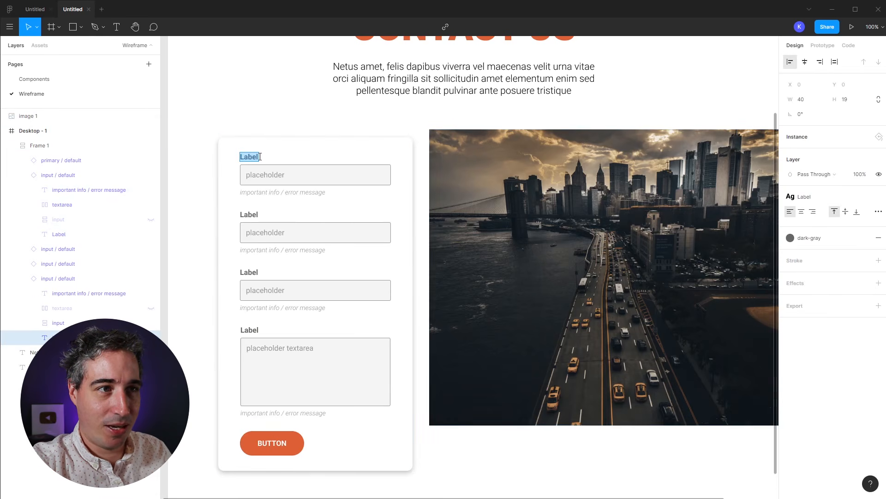
pyautogui.write('First')
pyautogui.hotkey('ctrl', 'a')
pyautogui.write('Nam')
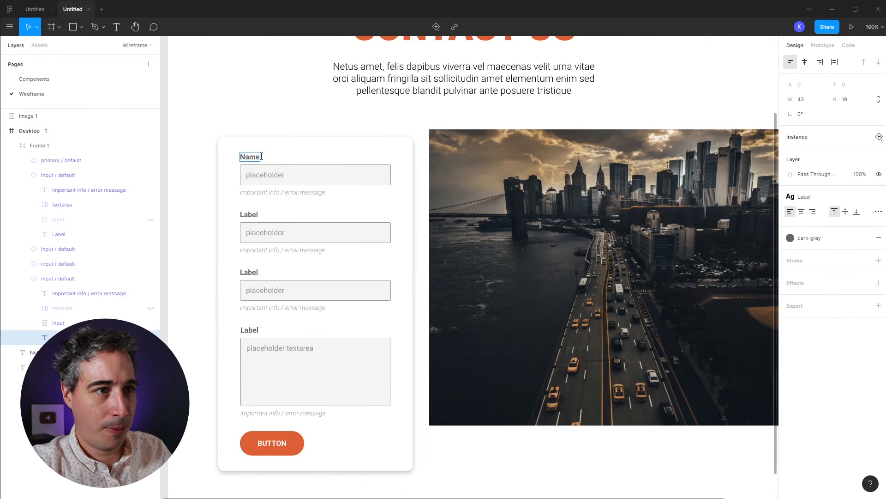
pyautogui.doubleClick(249, 213)
pyautogui.write('Email')
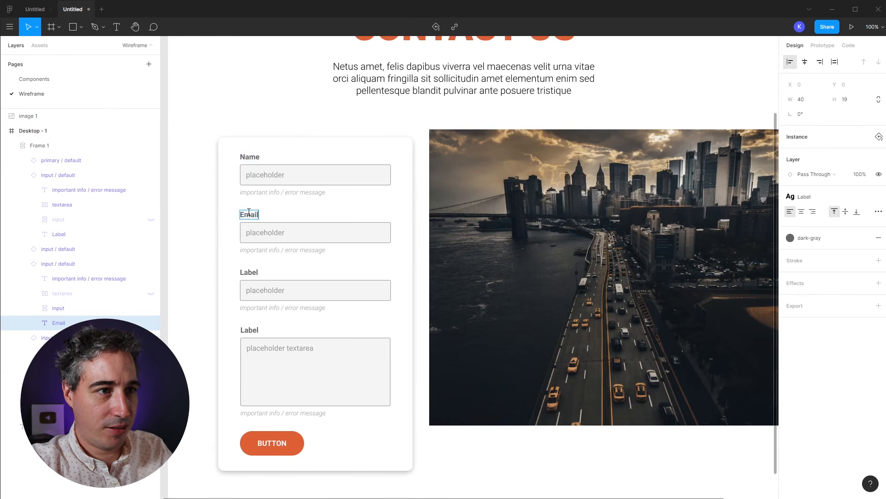
# Step: Hide the third input field instance and collapse the fields' layer groups
pyautogui.doubleClick(249, 272)
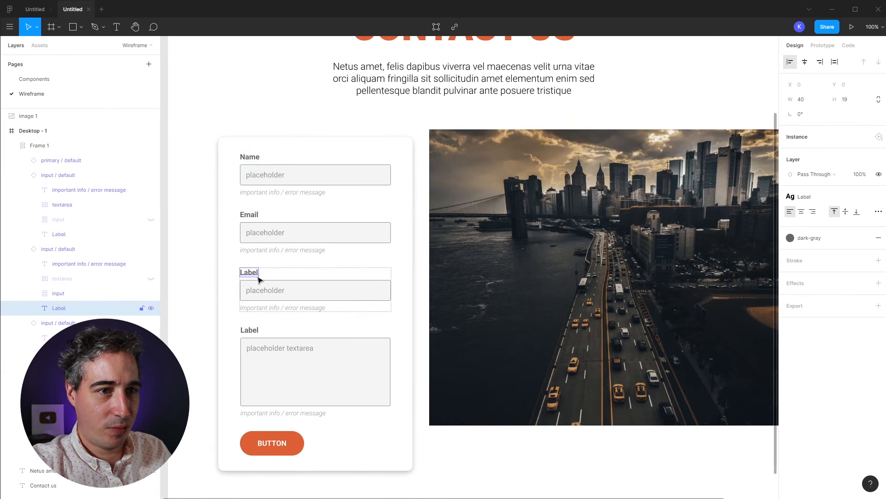
pyautogui.click(152, 249)
pyautogui.click(152, 250)
pyautogui.click(152, 250)
pyautogui.click(152, 250)
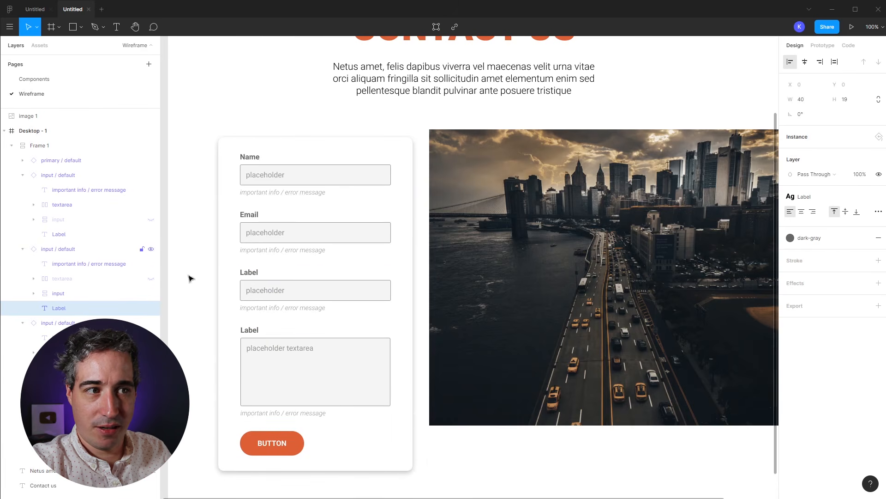
pyautogui.click(300, 292)
pyautogui.hotkey('ctrl', 'shift', 'h')
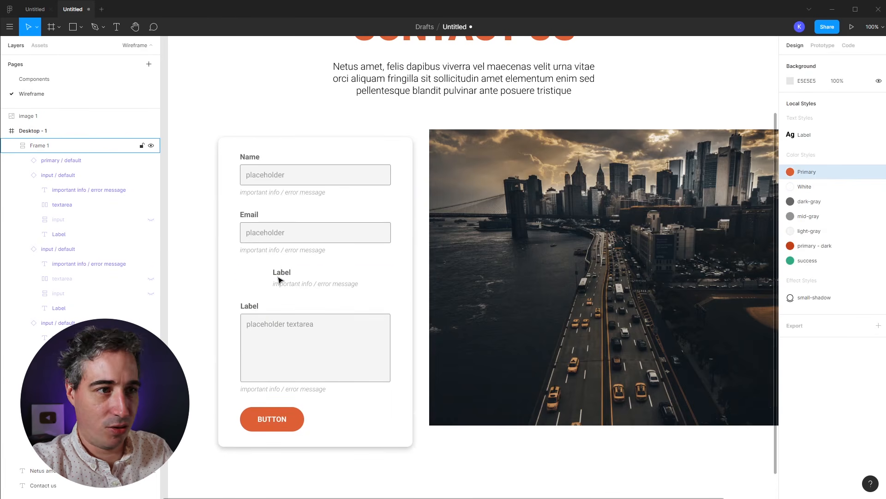
pyautogui.hotkey('ctrl', 'z')
pyautogui.click(58, 248)
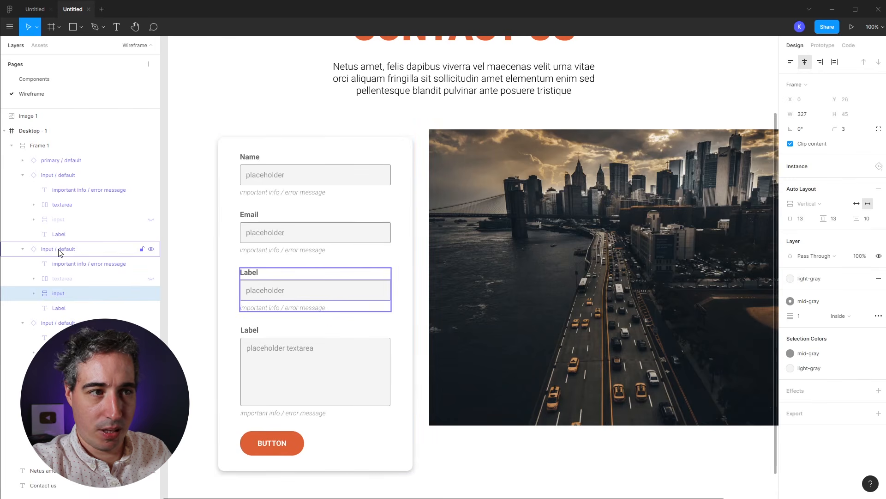
pyautogui.hotkey('ctrl', 'z')
pyautogui.click(22, 175)
pyautogui.click(22, 190)
pyautogui.click(22, 205)
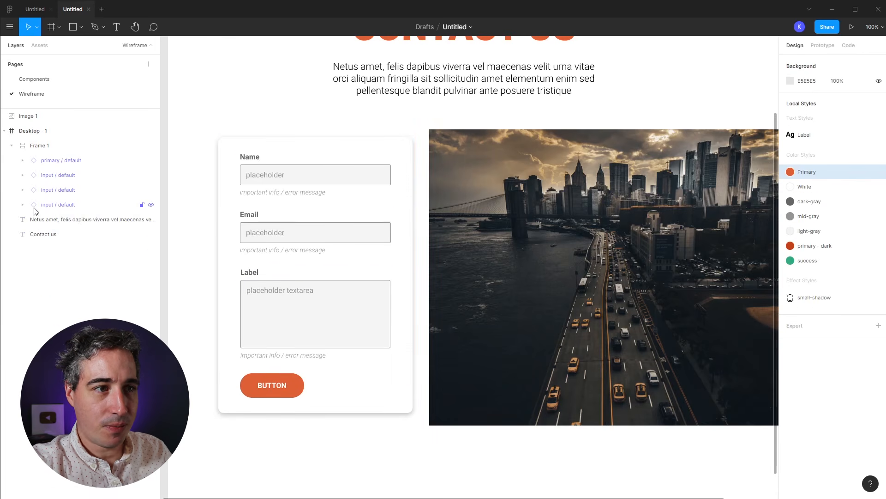
# Step: Extend the city photo left under the form card and layer the card in front of it
pyautogui.moveTo(383, 331)
pyautogui.mouseDown()
pyautogui.moveTo(404, 329)
pyautogui.moveTo(378, 331)
pyautogui.mouseUp()
pyautogui.click(452, 318)
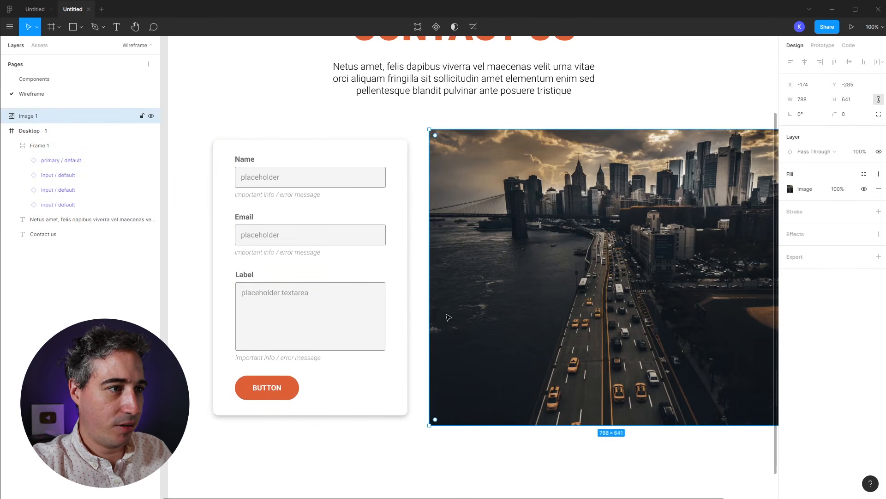
pyautogui.moveTo(429, 308); pyautogui.dragTo(391, 307)
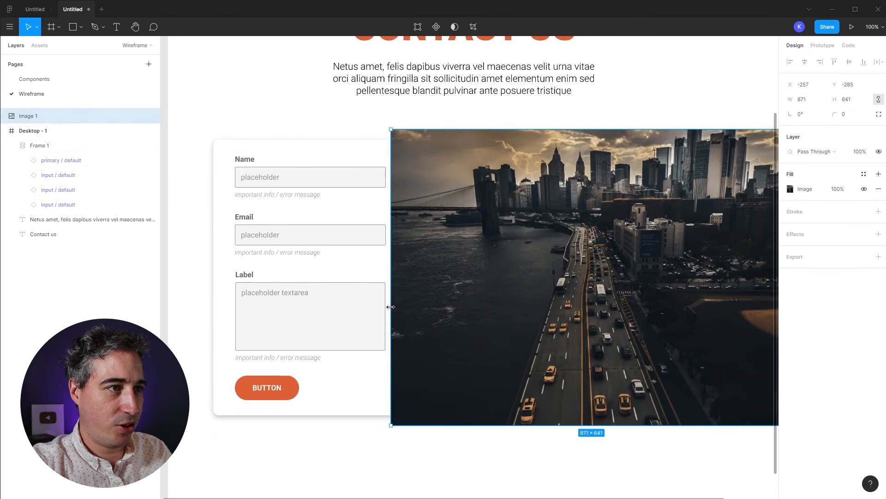
pyautogui.click(366, 377)
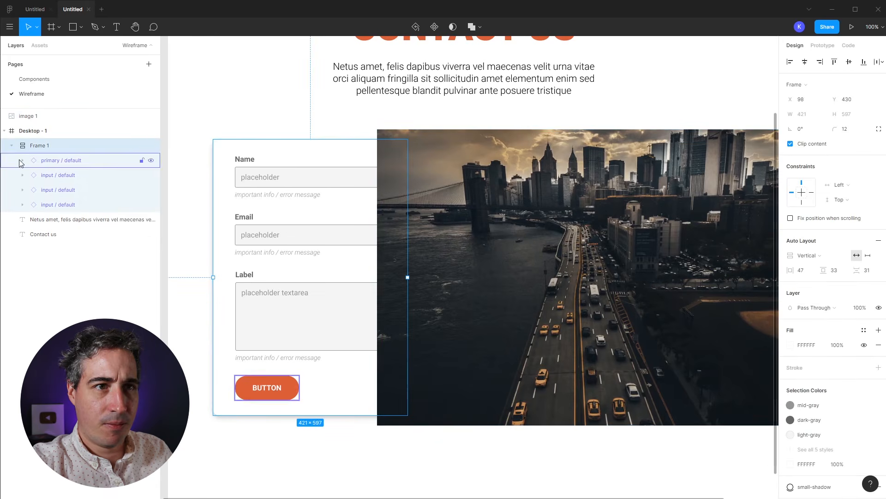
pyautogui.moveTo(26, 117); pyautogui.dragTo(46, 209)
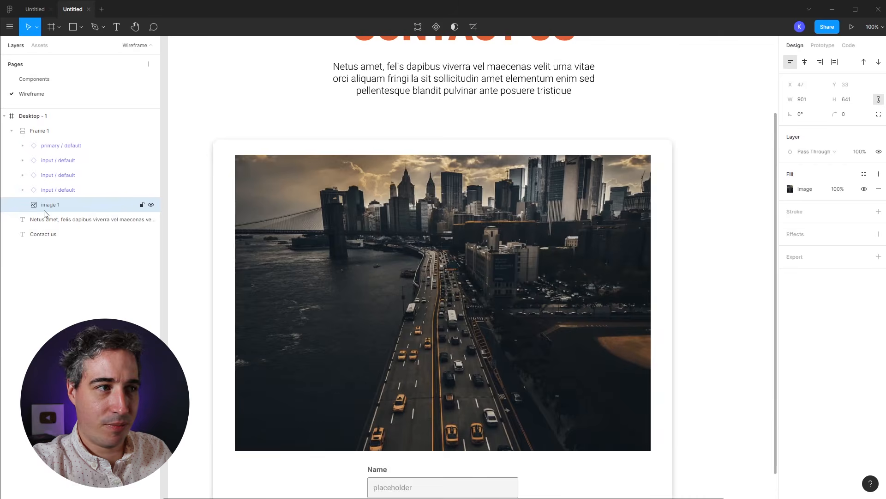
pyautogui.hotkey('ctrl', 'z')
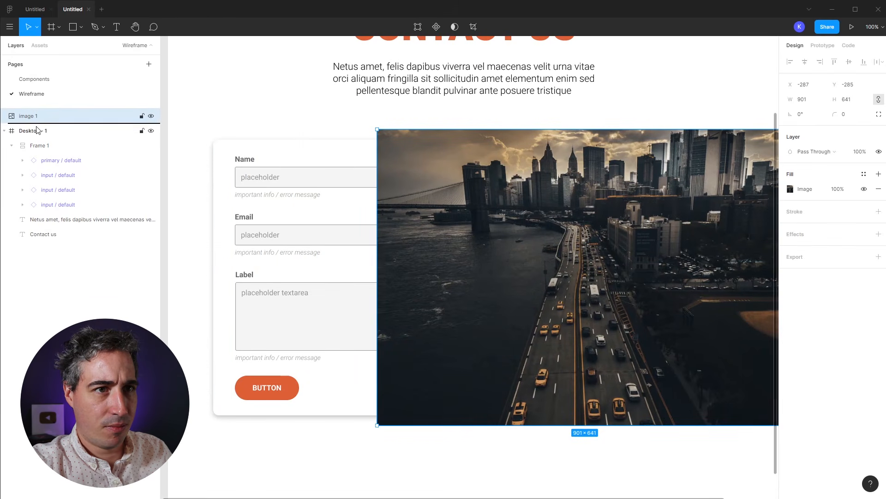
pyautogui.hotkey('ctrl', 'z')
pyautogui.moveTo(41, 149); pyautogui.dragTo(41, 123)
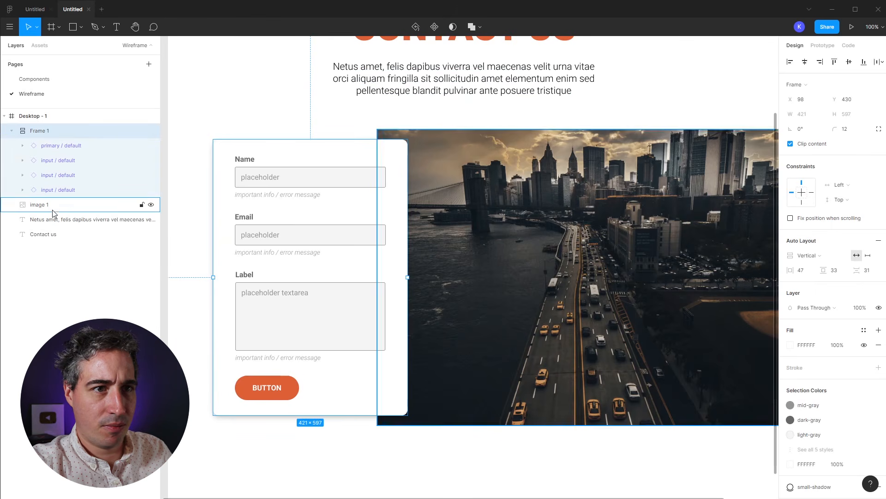
# Step: Set the photo's top-left and bottom-left corner radii to 20 using independent corners
pyautogui.click(581, 236)
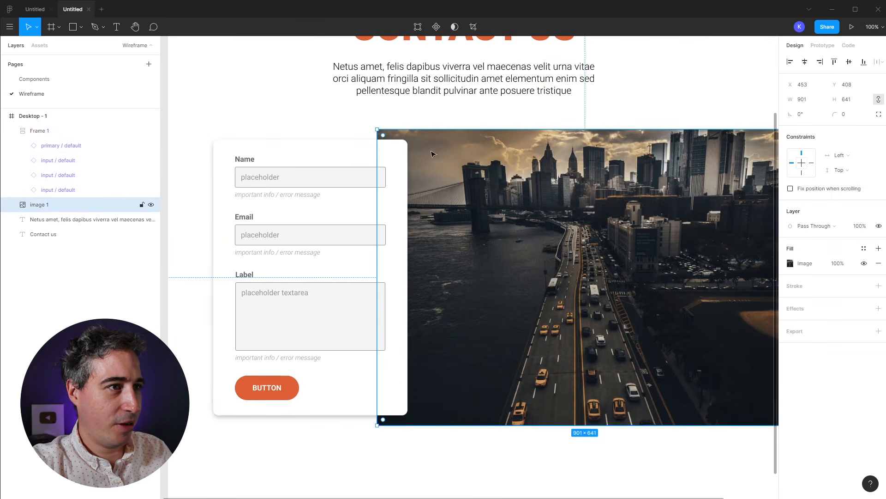
pyautogui.click(878, 115)
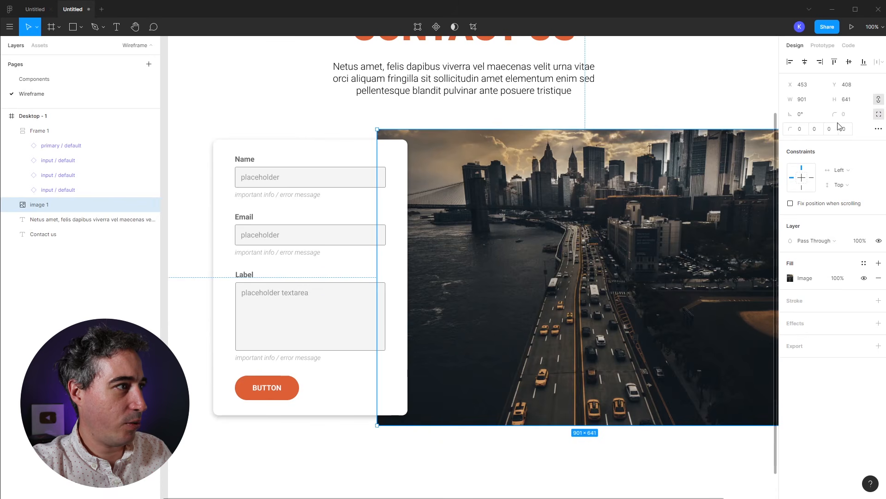
pyautogui.click(800, 130)
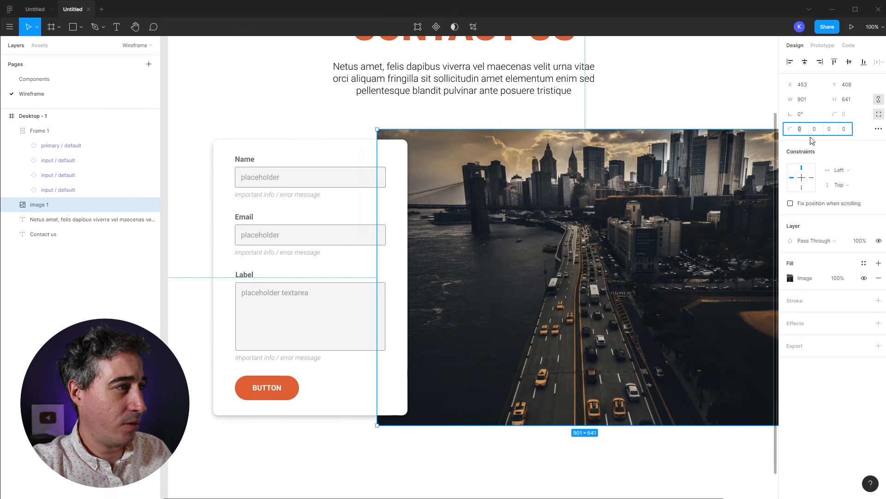
pyautogui.write('20')
pyautogui.press('Tab')
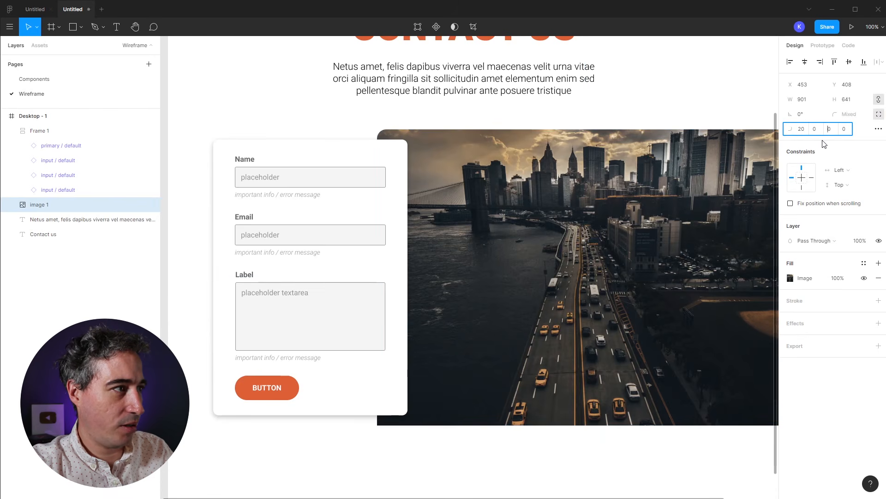
pyautogui.write('20')
pyautogui.press('Return')
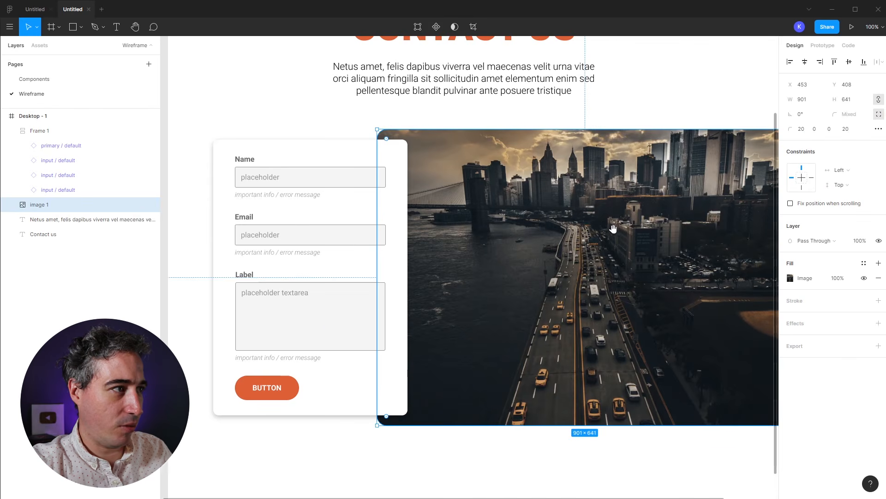
# Step: Enlarge the photo to about 990×748 and move the form card down about 20 px
pyautogui.hscroll(5, 616, 228)
pyautogui.moveTo(687, 248); pyautogui.dragTo(730, 245)
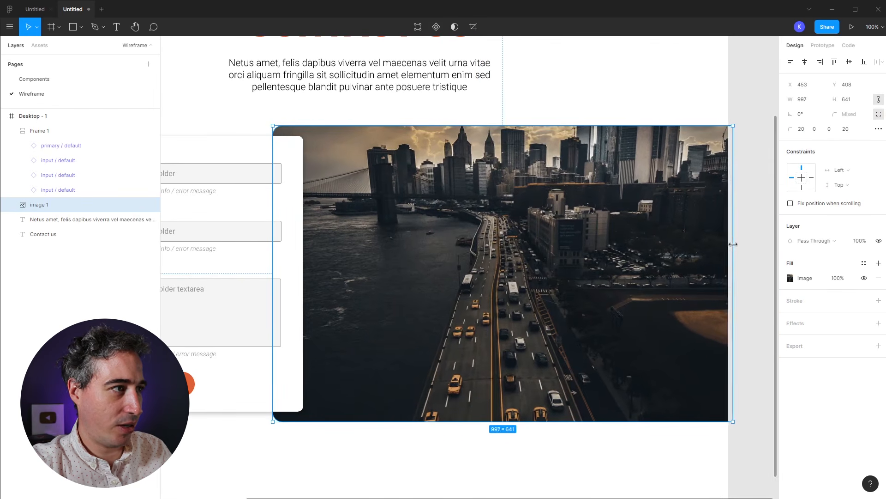
pyautogui.moveTo(515, 422); pyautogui.dragTo(516, 470)
pyautogui.press('-')
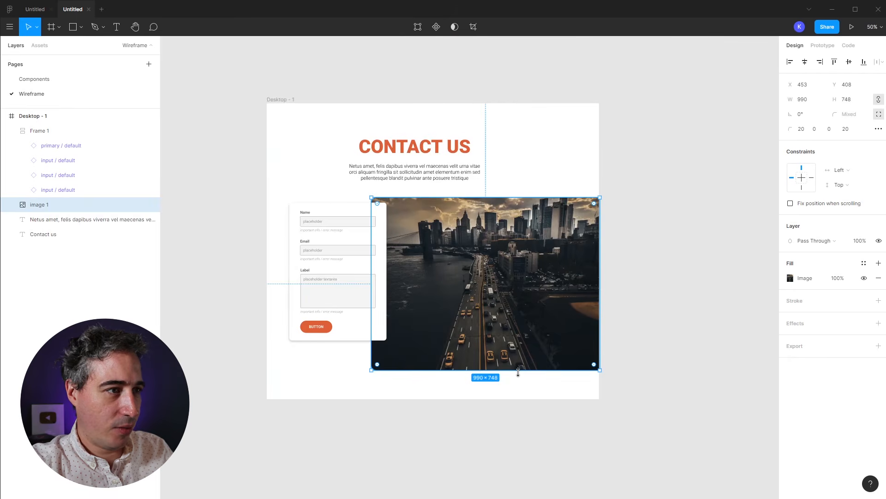
pyautogui.click(554, 411)
pyautogui.moveTo(324, 270)
pyautogui.mouseDown()
pyautogui.moveTo(323, 279)
pyautogui.moveTo(471, 275)
pyautogui.moveTo(337, 273)
pyautogui.mouseUp()
pyautogui.click(530, 114)
pyautogui.press('z')
pyautogui.moveTo(231, 154); pyautogui.dragTo(553, 386)
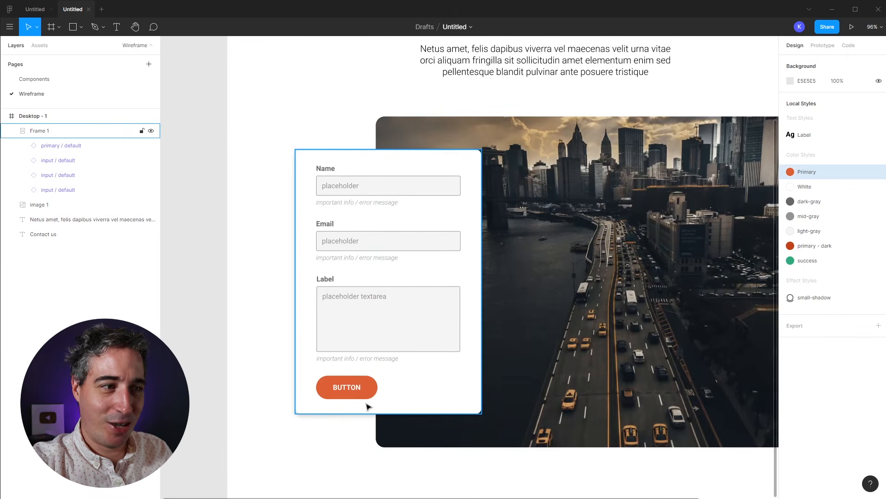
# Step: Switch the Email field to its error variant and show user input text instead of placeholder
pyautogui.doubleClick(355, 236)
pyautogui.click(826, 183)
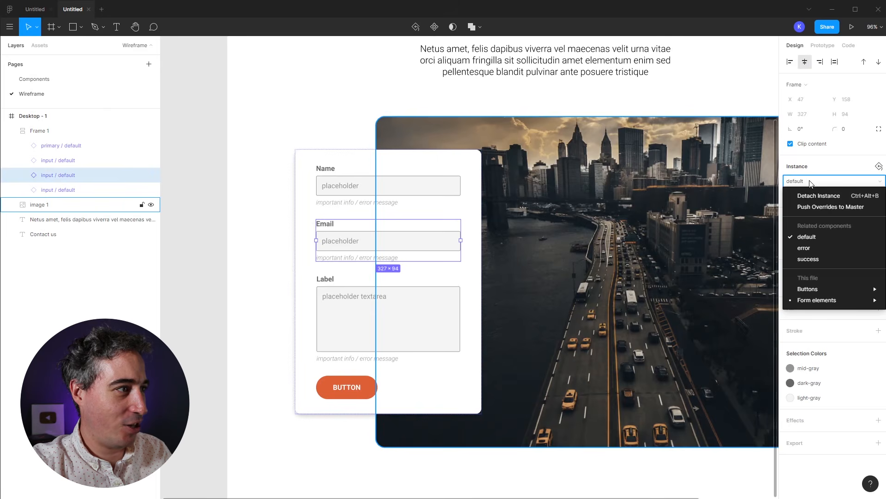
pyautogui.click(815, 247)
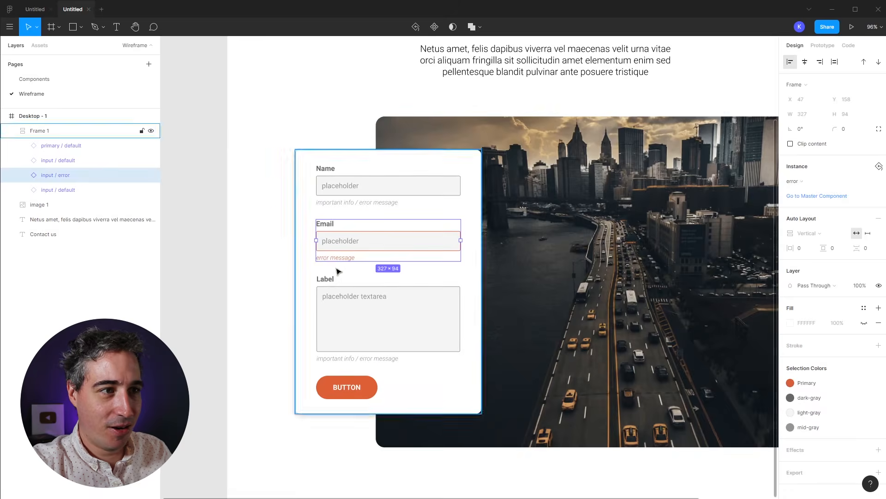
pyautogui.doubleClick(352, 241)
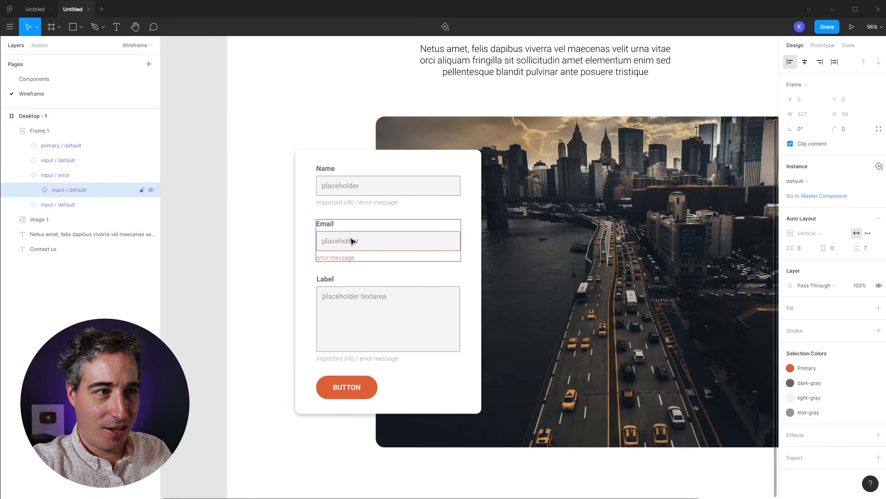
pyautogui.click(34, 190)
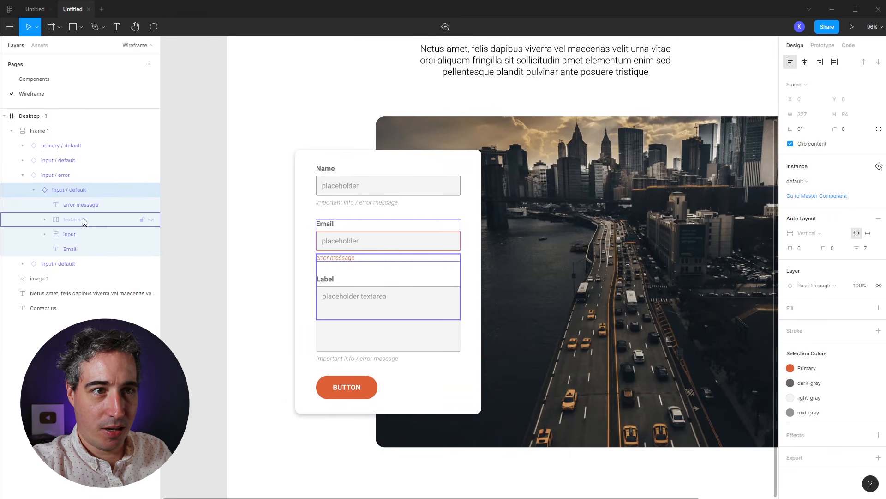
pyautogui.click(45, 234)
pyautogui.click(151, 249)
pyautogui.click(151, 264)
pyautogui.click(340, 240)
# Step: Type a sample email address and the error message 'please enter a valid email address'
pyautogui.click(340, 241)
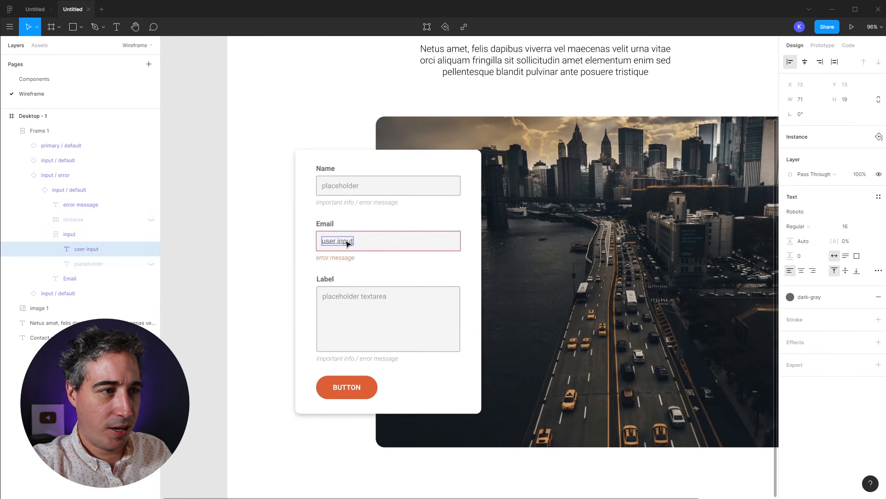
pyautogui.doubleClick(337, 242)
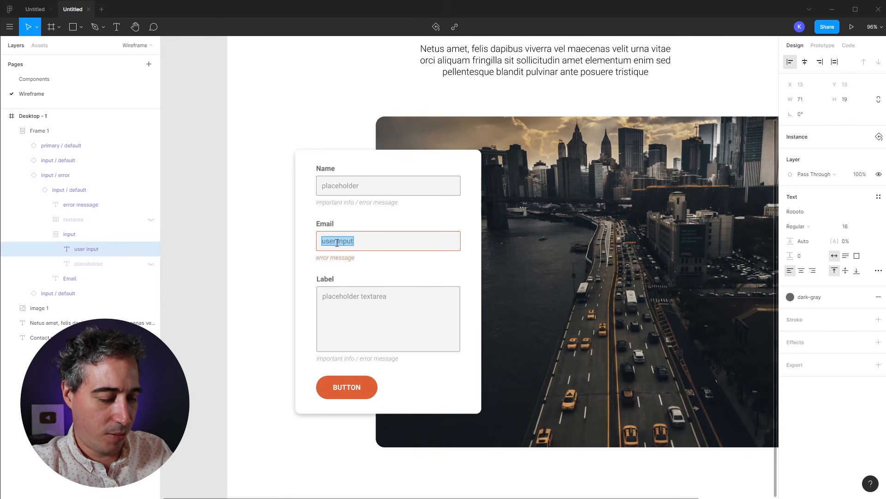
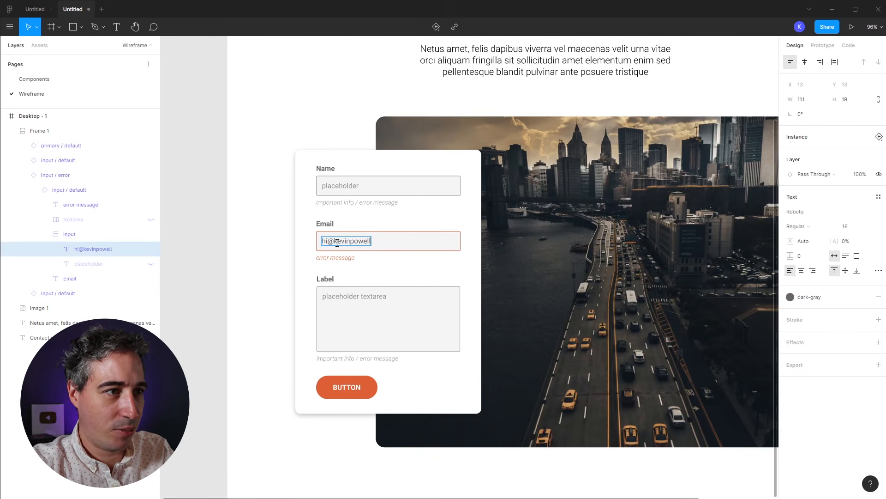
pyautogui.press('Escape')
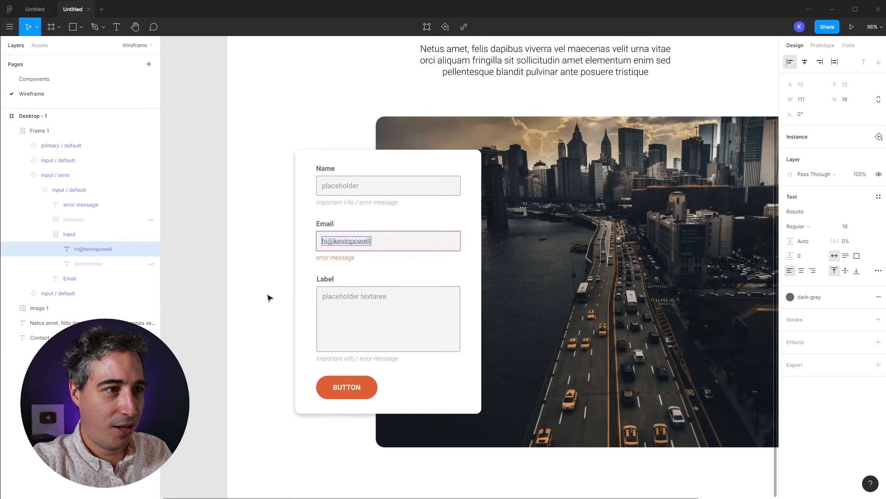
pyautogui.doubleClick(346, 259)
pyautogui.write('please enter a valid email address')
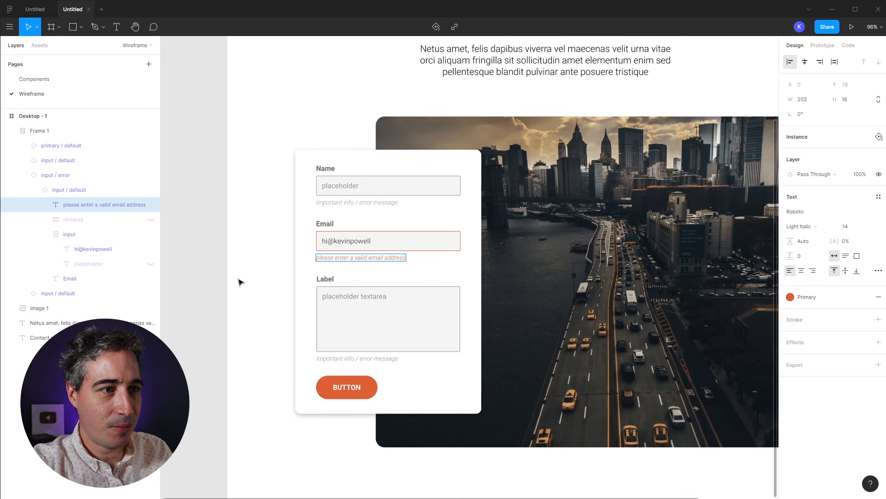
pyautogui.doubleClick(370, 299)
pyautogui.doubleClick(369, 297)
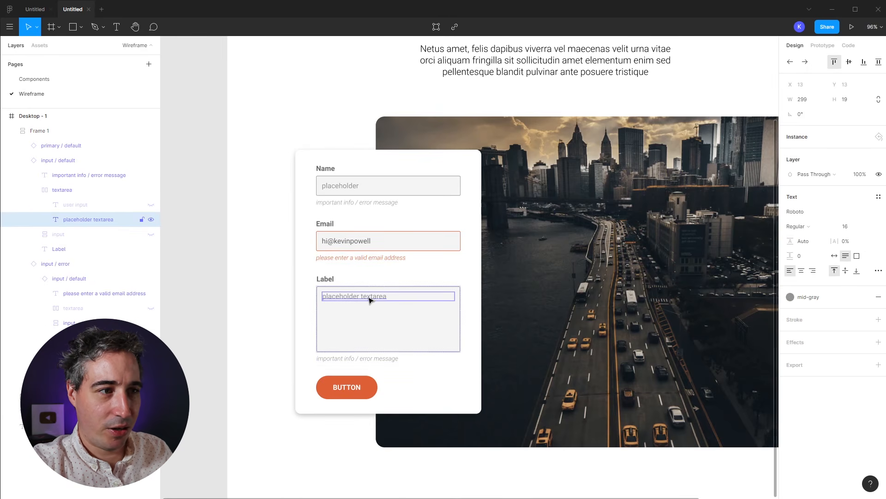
# Step: Hide the 'important info / error message' helper text under the Name and Label fields
pyautogui.click(349, 185)
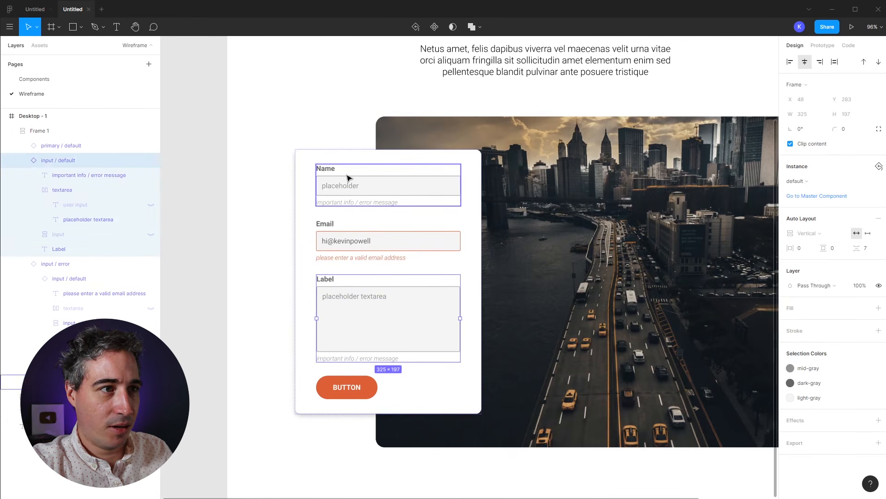
pyautogui.click(22, 160)
pyautogui.click(22, 175)
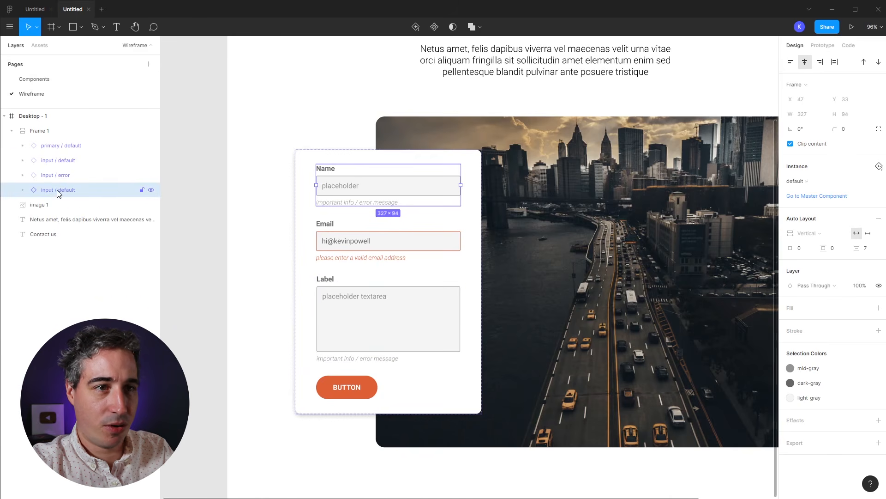
pyautogui.press('Return')
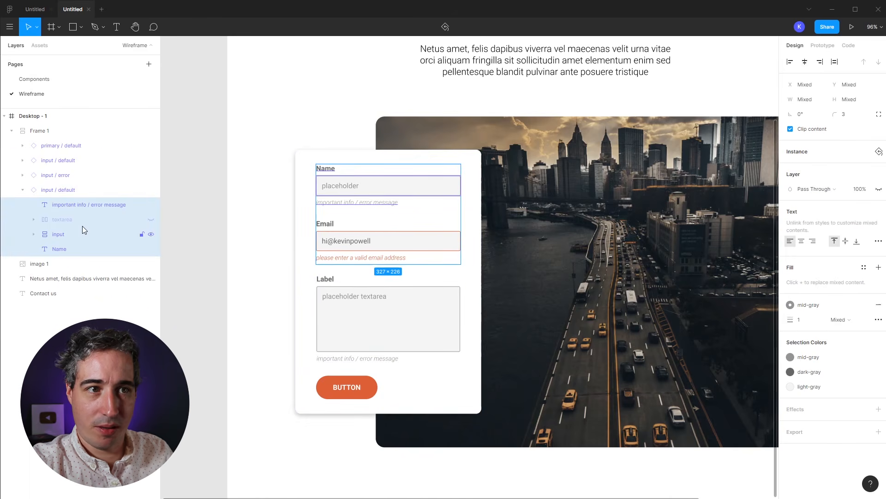
pyautogui.click(33, 234)
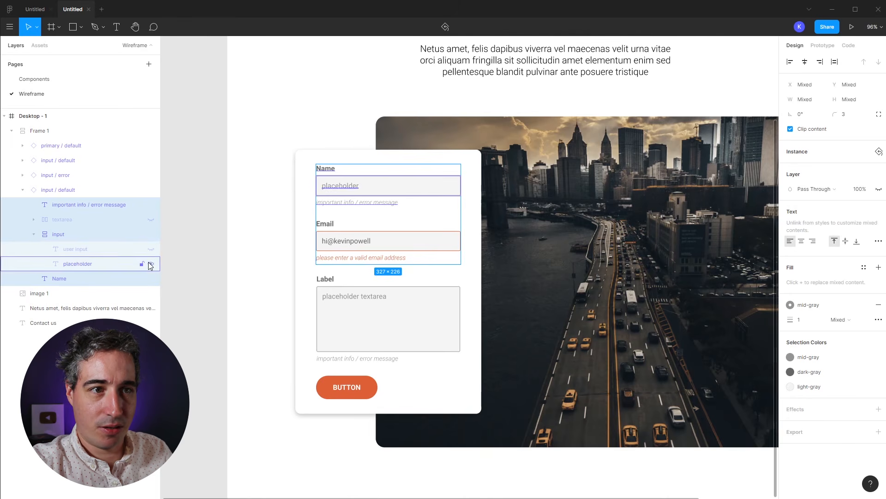
pyautogui.click(33, 234)
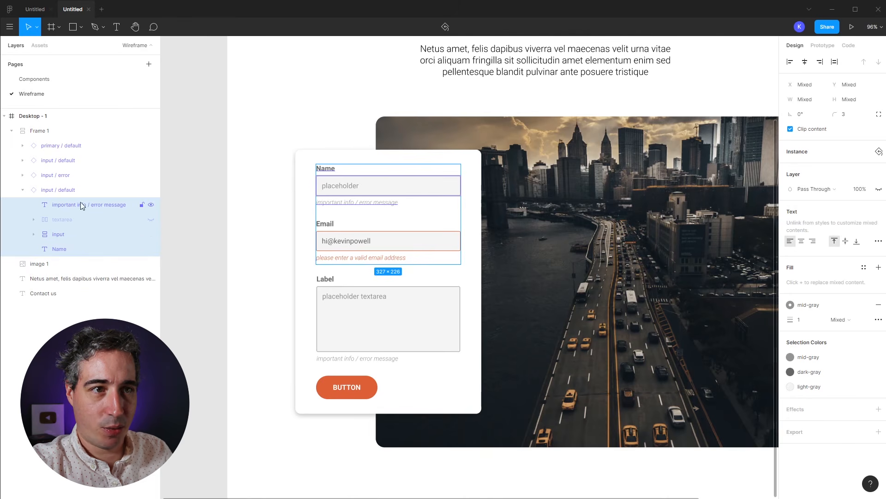
pyautogui.click(152, 204)
pyautogui.click(358, 291)
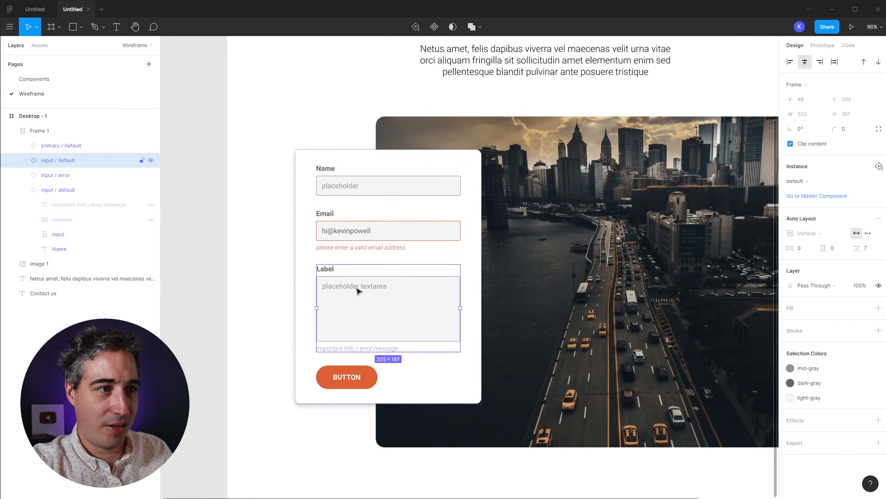
pyautogui.click(22, 189)
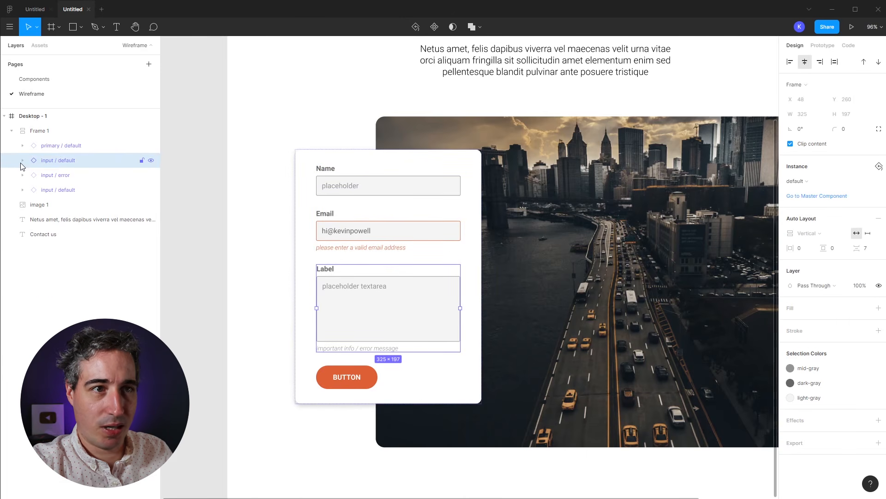
pyautogui.click(22, 160)
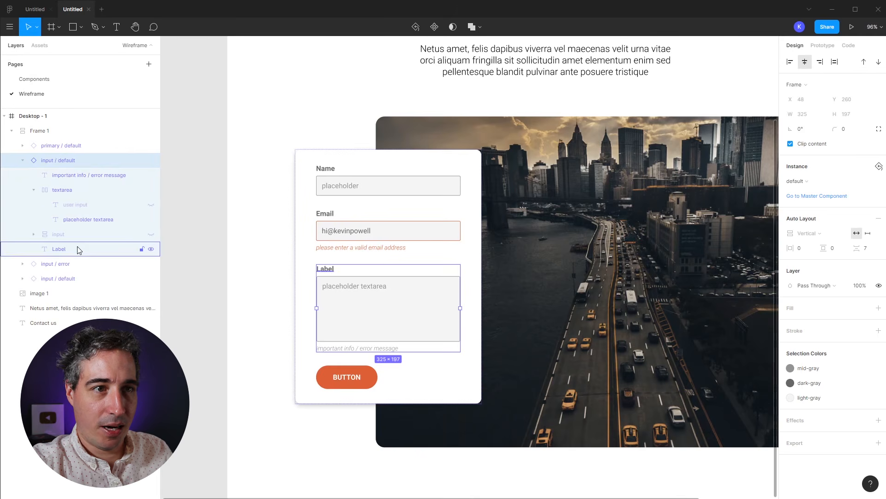
pyautogui.click(151, 176)
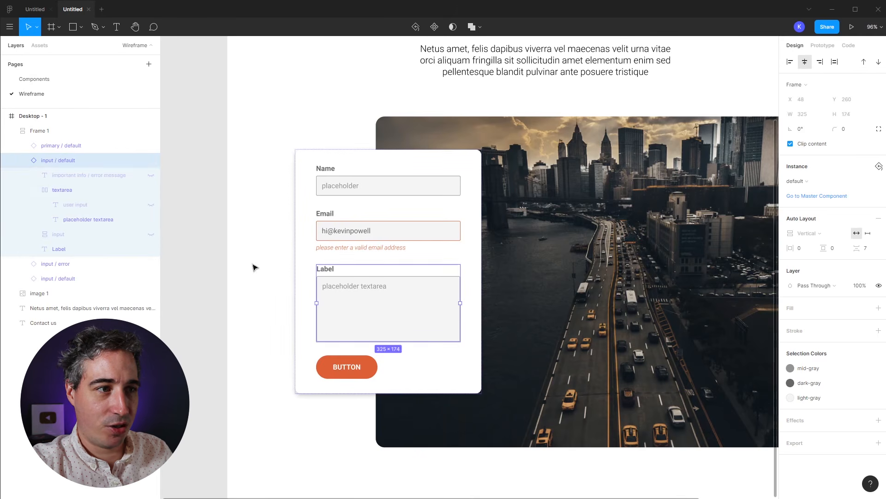
pyautogui.click(224, 279)
# Step: Move the orange BUTTON to the card's right edge
pyautogui.moveTo(224, 278); pyautogui.dragTo(203, 279)
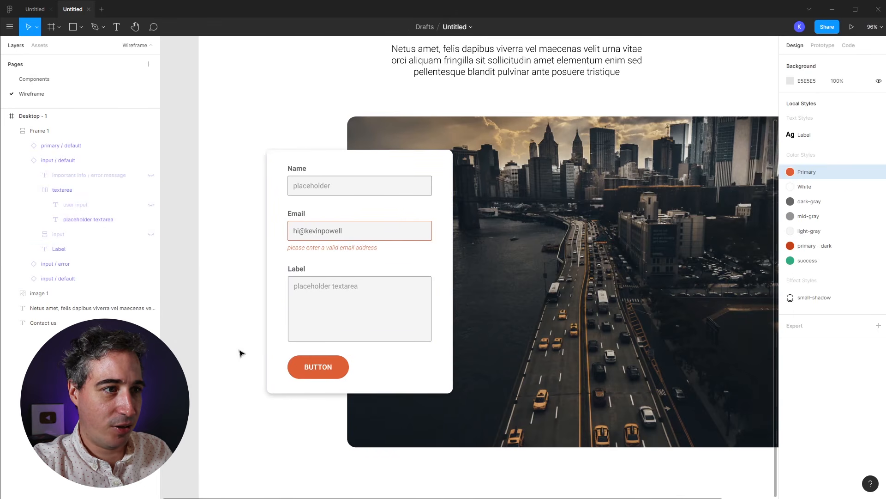
pyautogui.click(396, 297)
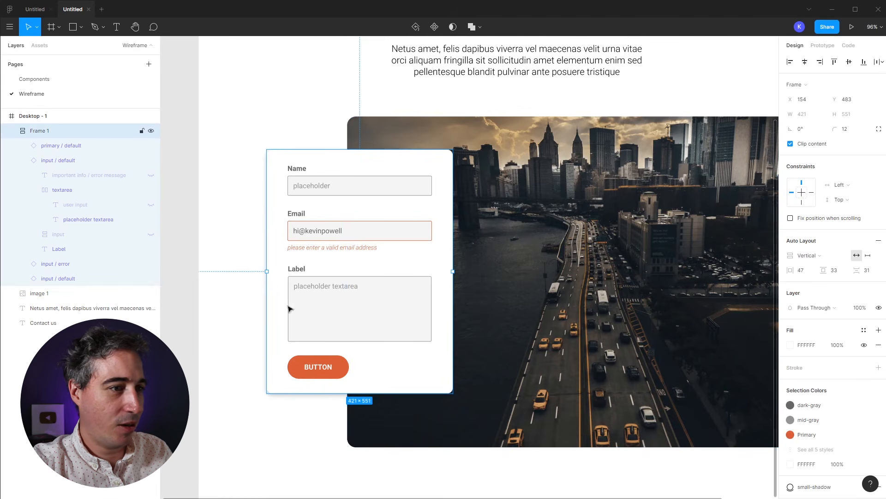
pyautogui.click(319, 366)
pyautogui.moveTo(318, 367); pyautogui.dragTo(403, 369)
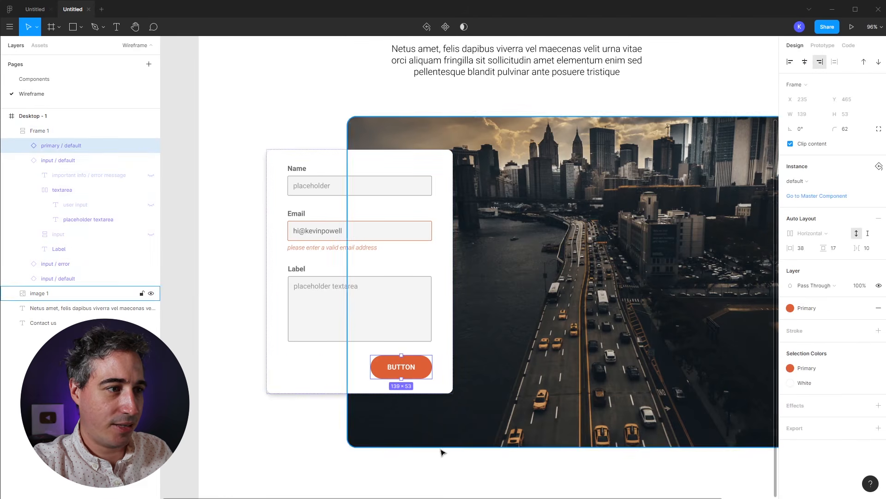